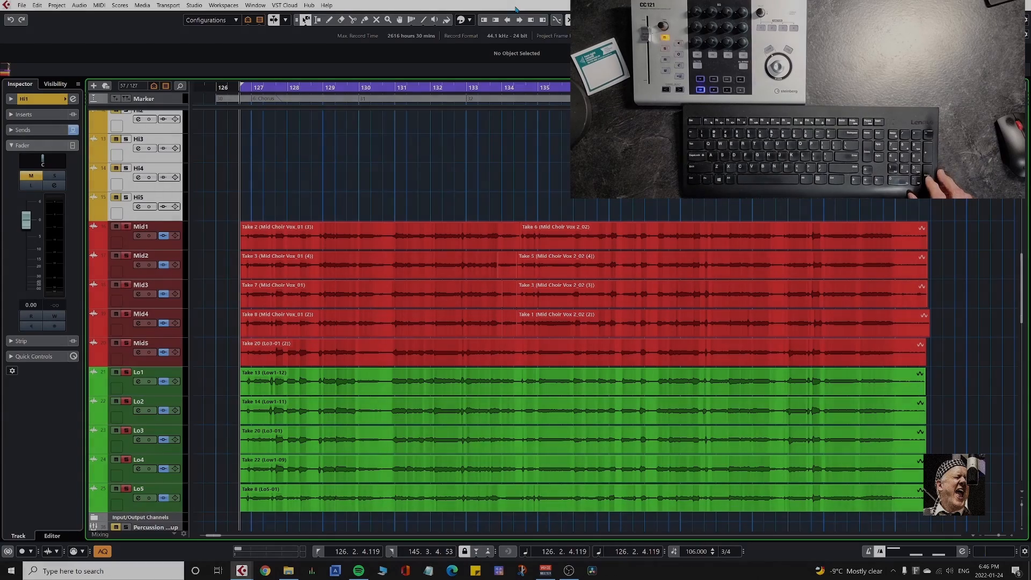
Play back the soloed Mid and Lo choir tracks, and switch the solo from Mid1–Lo5 to Hi1–Hi5.
key(KP_Enter)
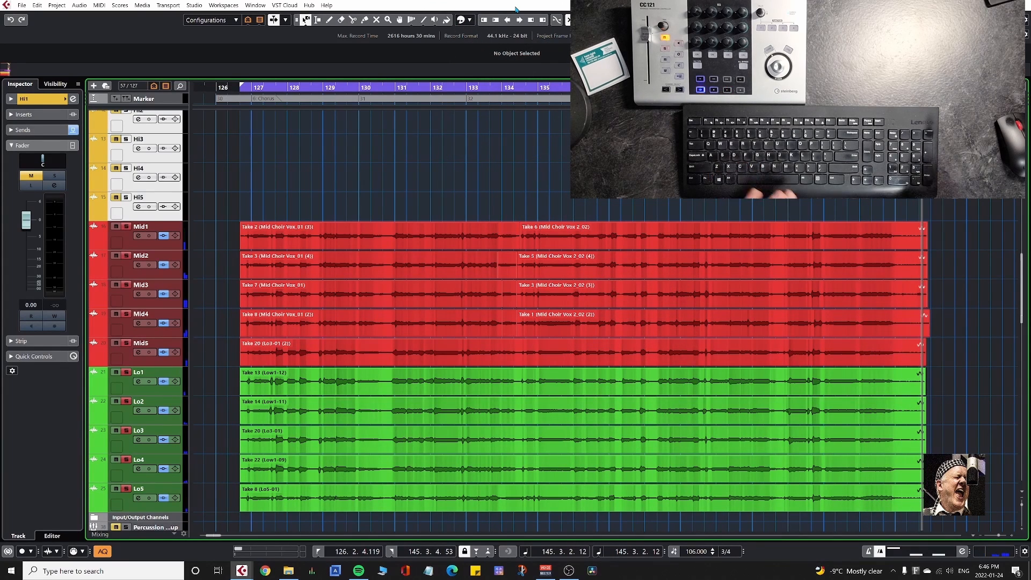
key(s)
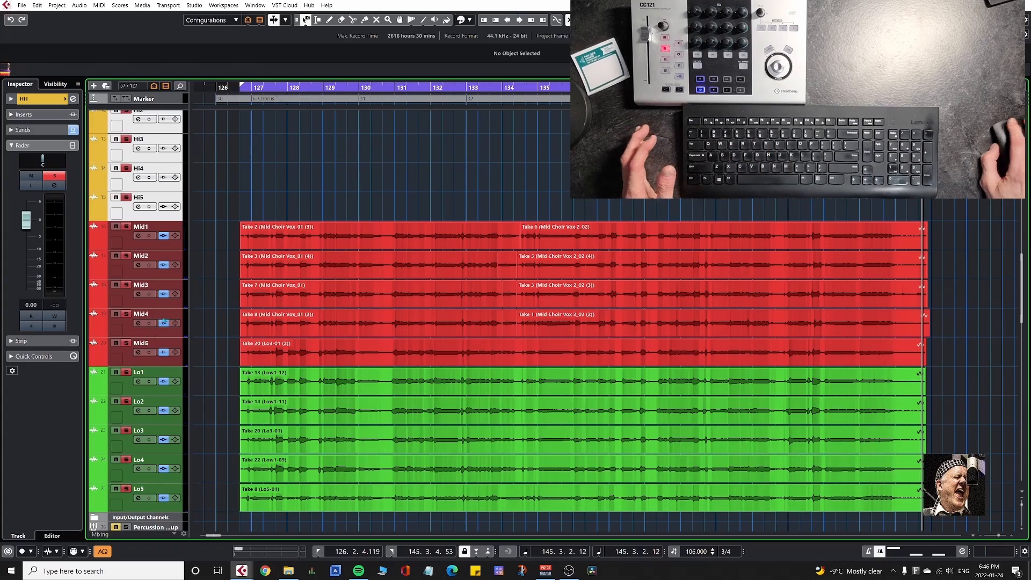
click(148, 243)
shift+click(144, 507)
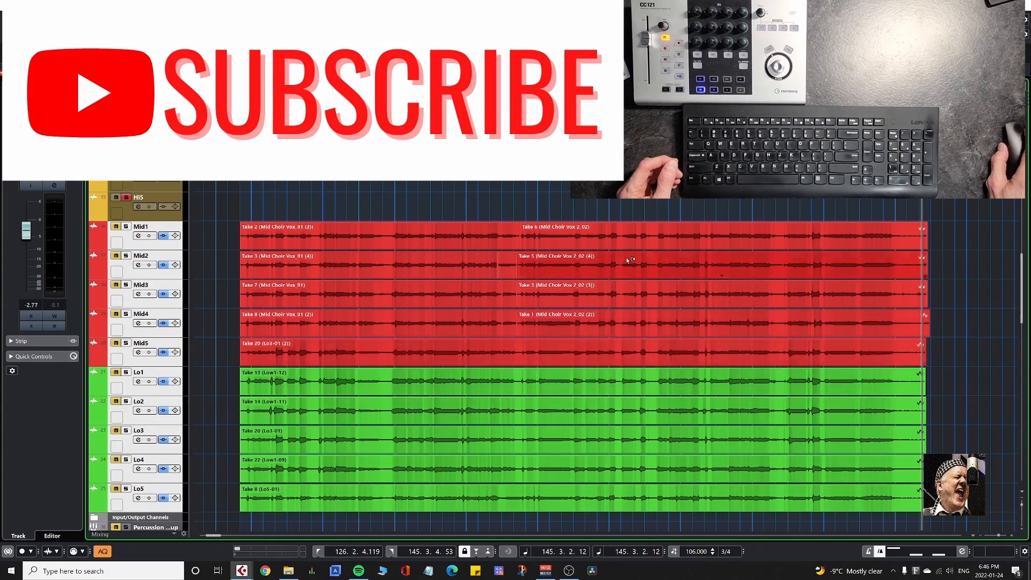
Play back the soloed Mock Piano guide from the left locator.
scroll(624, 284, up, 8)
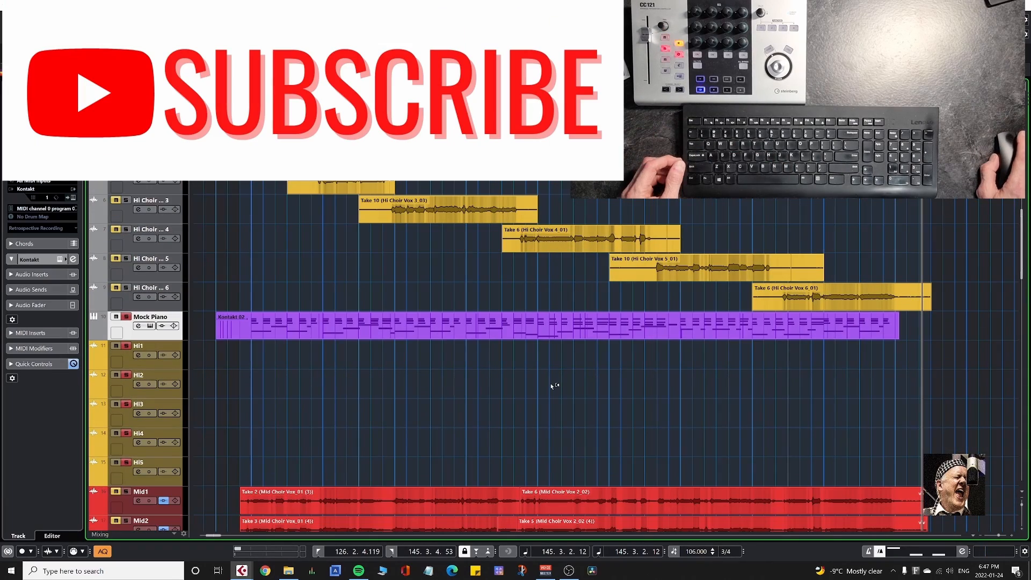
key(shift+h)
key(shift+h)
key(shift+h)
key(shift+h)
key(shift+h)
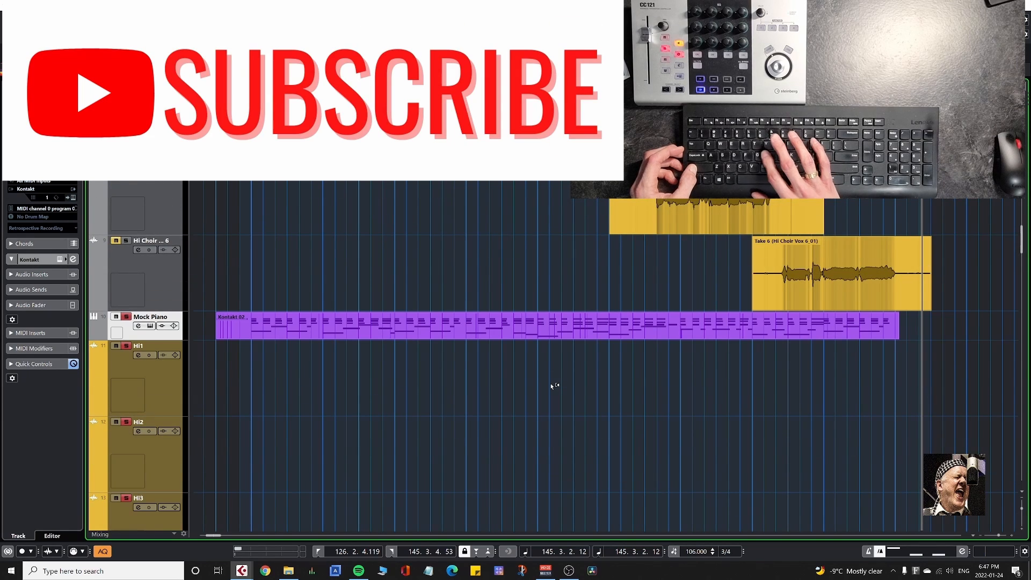
key(shift+g)
key(shift+g)
key(shift+g)
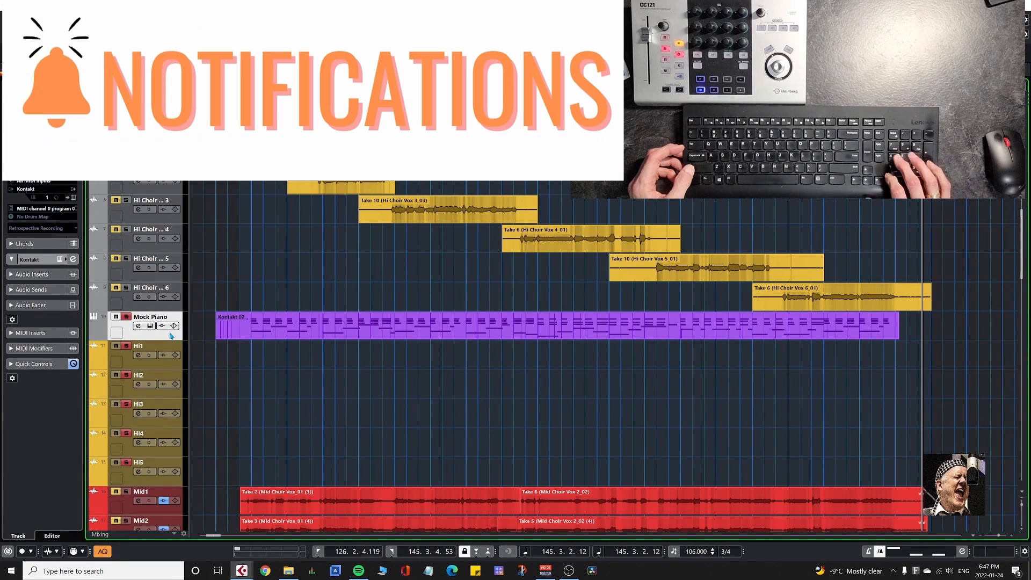
key(KP_1)
key(KP_Enter)
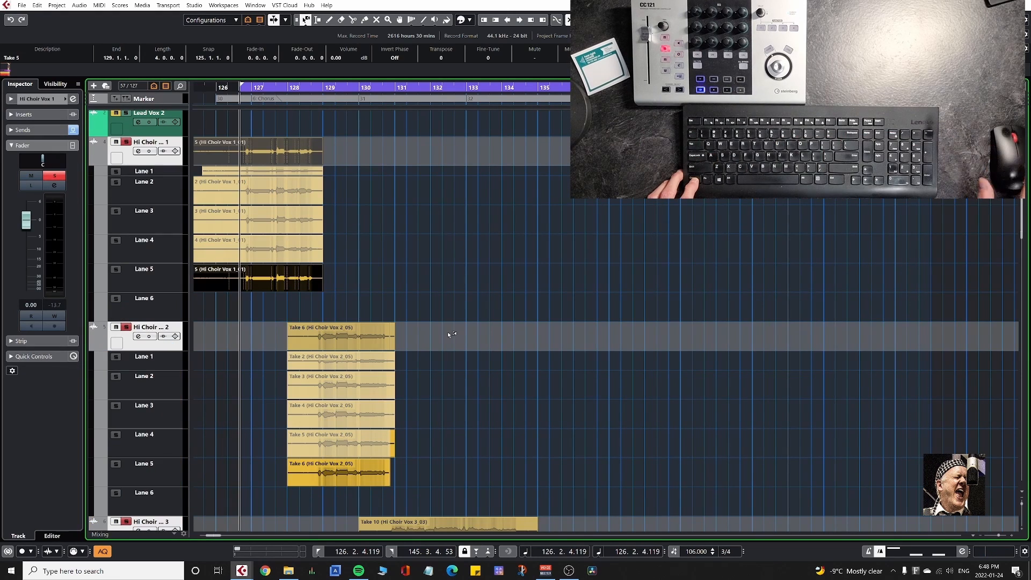
Hide the take lanes of Hi Choir 1–6 and set the locators around all their events, from bar 125 to bar 146.
drag(650, 374, 733, 404)
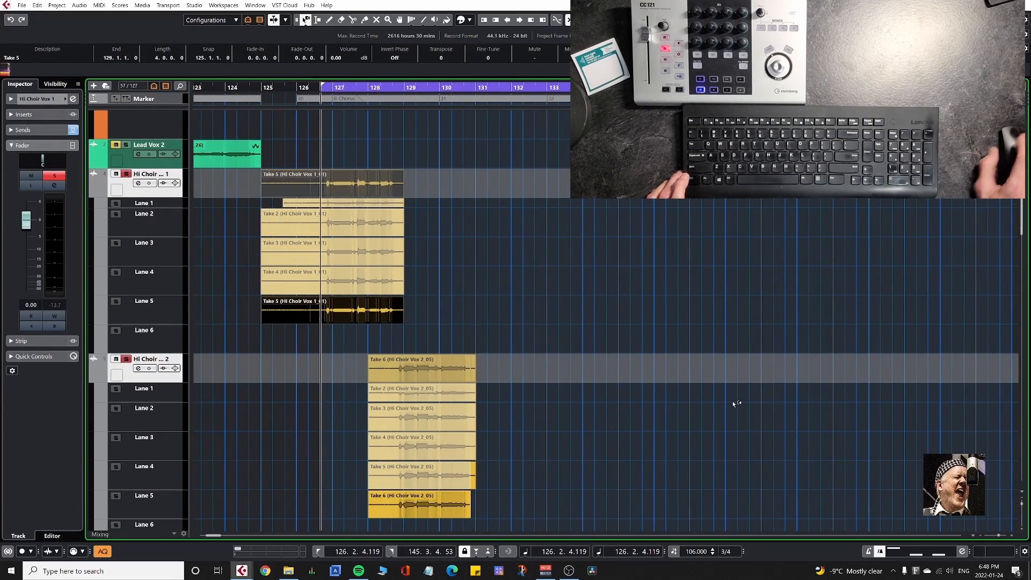
key(ctrl+l)
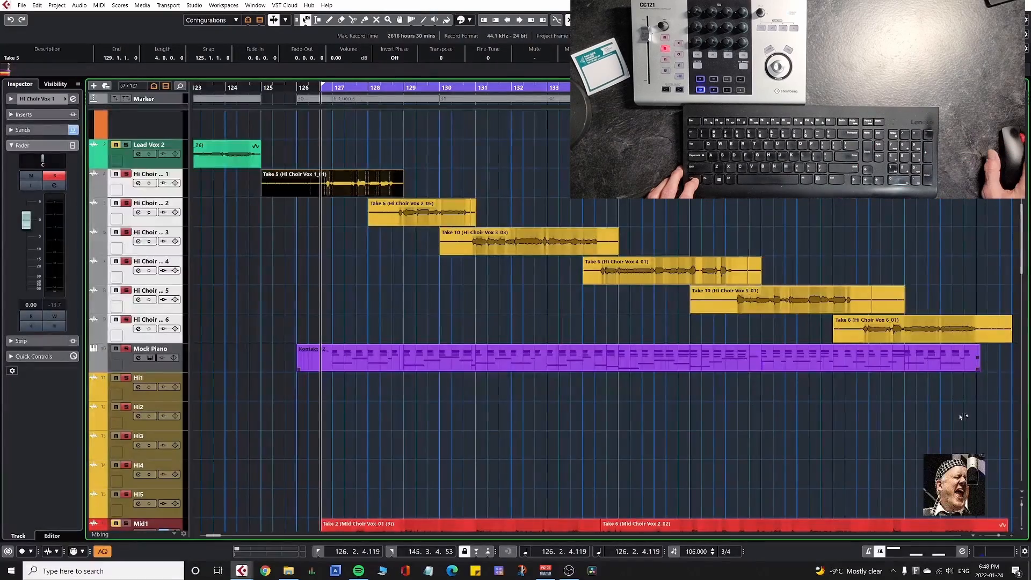
drag(961, 417, 894, 435)
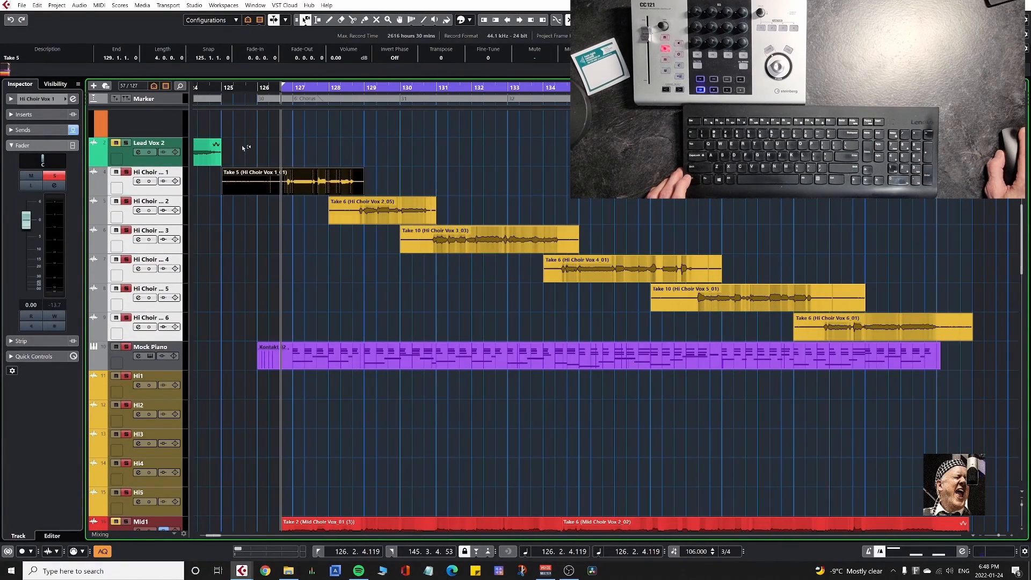
drag(244, 148, 956, 430)
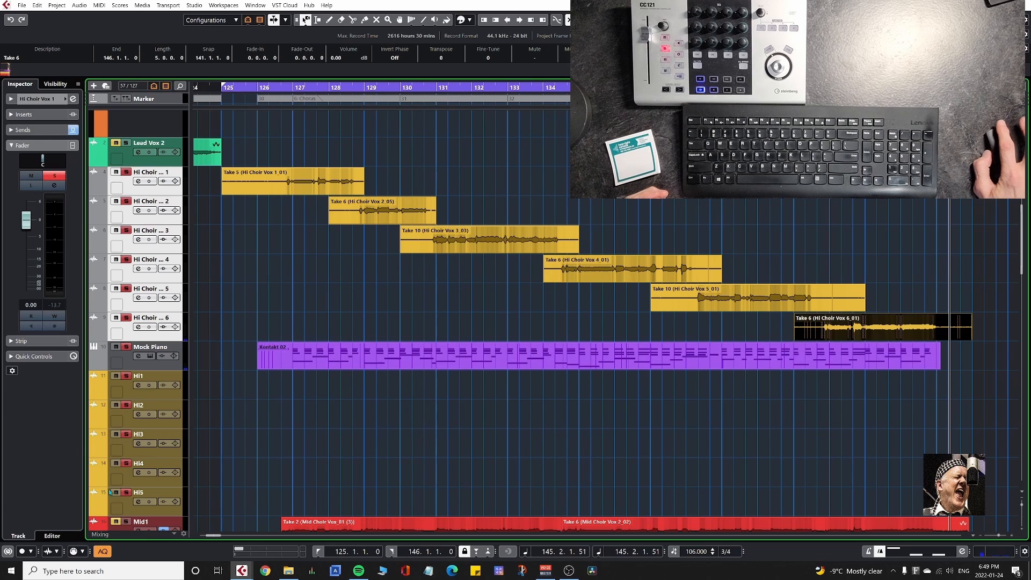
Show the take lanes of Hi Choir 1 and move its Take 5 to track Hi5 and Take 4 to Hi4.
click(148, 193)
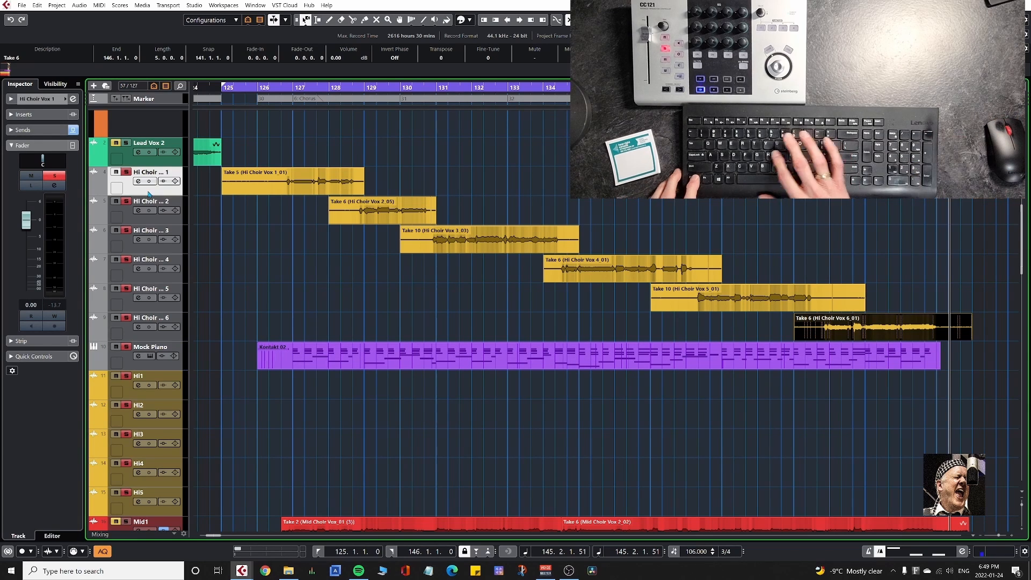
key(ctrl+l)
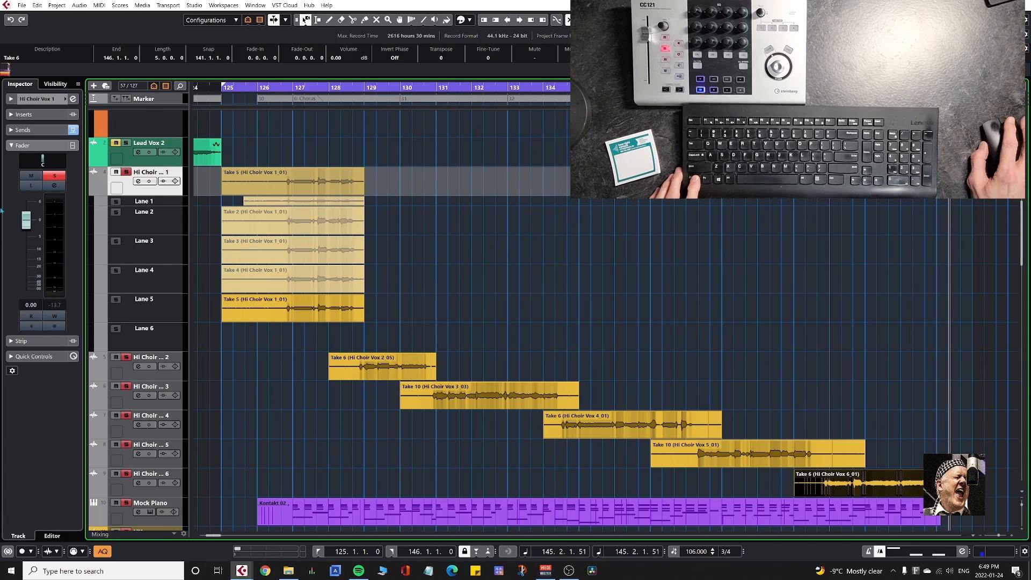
scroll(396, 410, left, 3)
scroll(411, 354, down, 5)
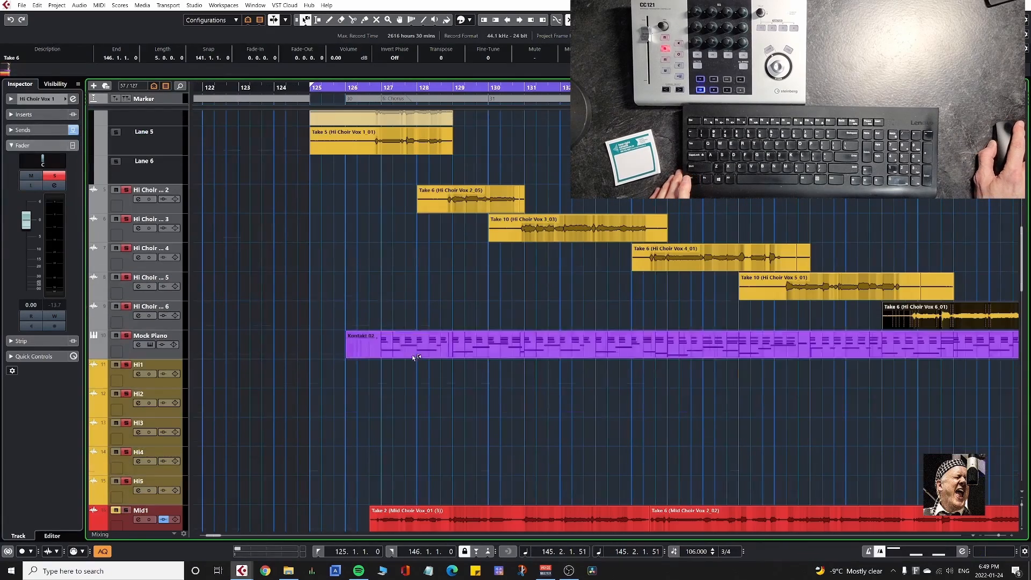
scroll(359, 220, up, 1)
scroll(356, 215, down, 1)
drag(350, 150, 344, 497)
drag(334, 127, 339, 446)
Move Takes 3, 2 and 1 of Hi Choir 1 to tracks Hi3, Hi2 and Hi1 respectively.
scroll(356, 184, up, 3)
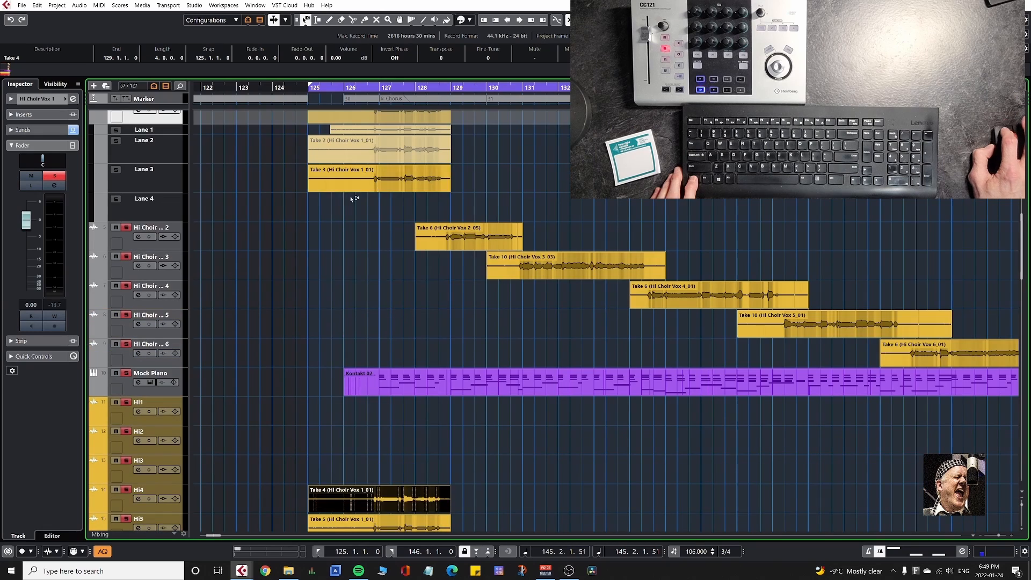
drag(356, 185, 349, 466)
drag(330, 151, 333, 411)
drag(341, 129, 342, 350)
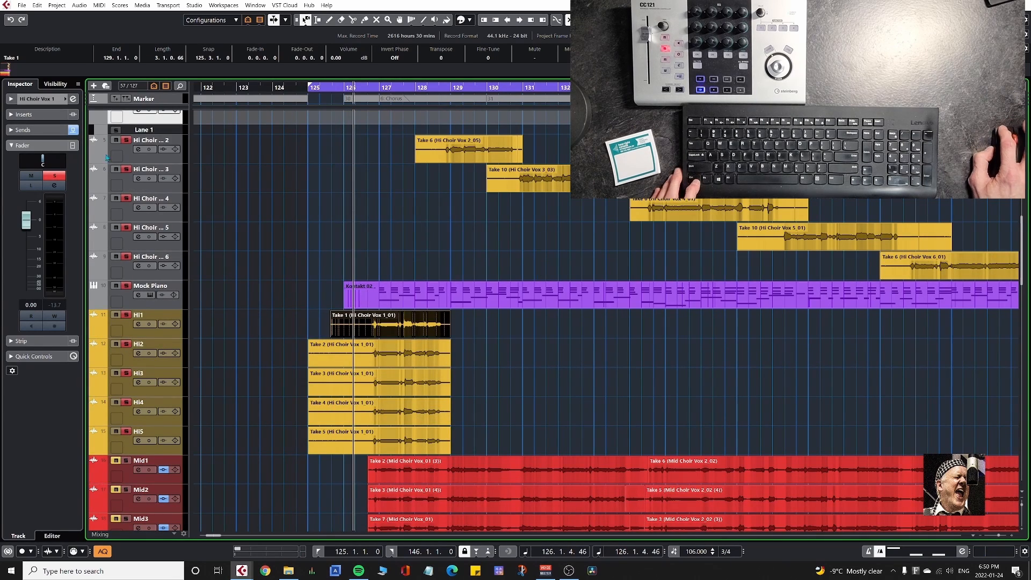
Show only the Hi Choir 2 take lanes and move Takes 6, 5, 4, 3 and 2 to Hi5, Hi4, Hi3, Hi2 and Hi1.
click(116, 116)
click(117, 148)
scroll(695, 354, down, 4)
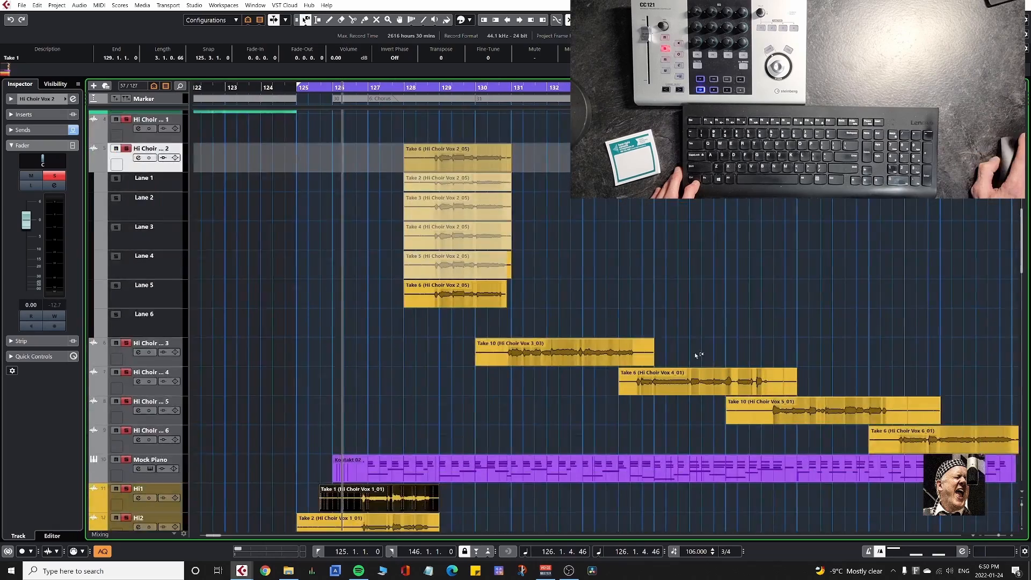
scroll(694, 355, down, 2)
drag(437, 244, 439, 481)
drag(437, 129, 438, 421)
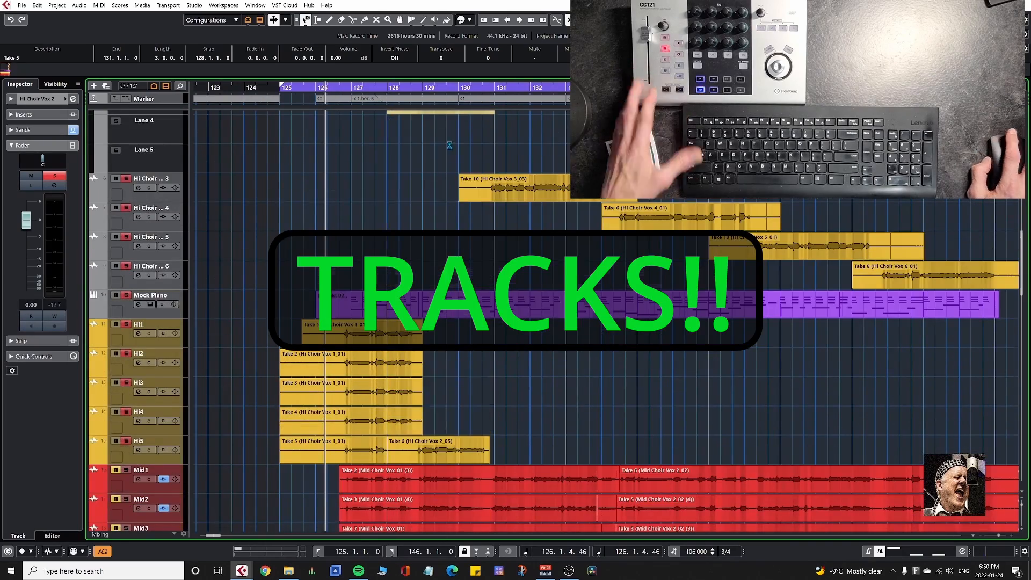
scroll(448, 147, up, 3)
drag(436, 190, 431, 448)
drag(433, 161, 435, 389)
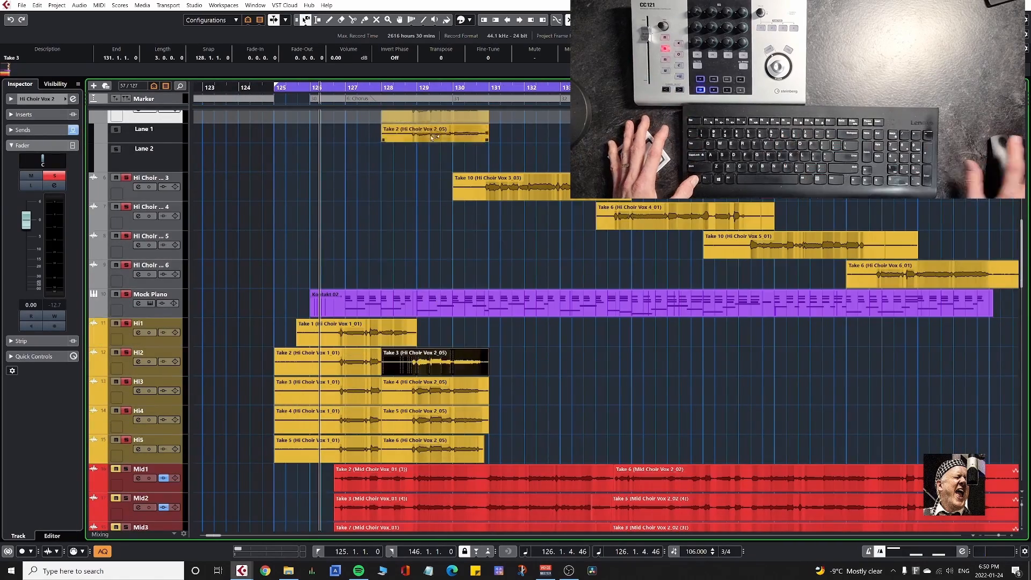
drag(430, 138, 439, 333)
Switch the displayed lanes to Hi Choir 3 and move its Takes 10, 7, 6 and 5 to Hi5, Hi4, Hi3 and Hi2.
key(shift+l)
key(Down)
key(shift+l)
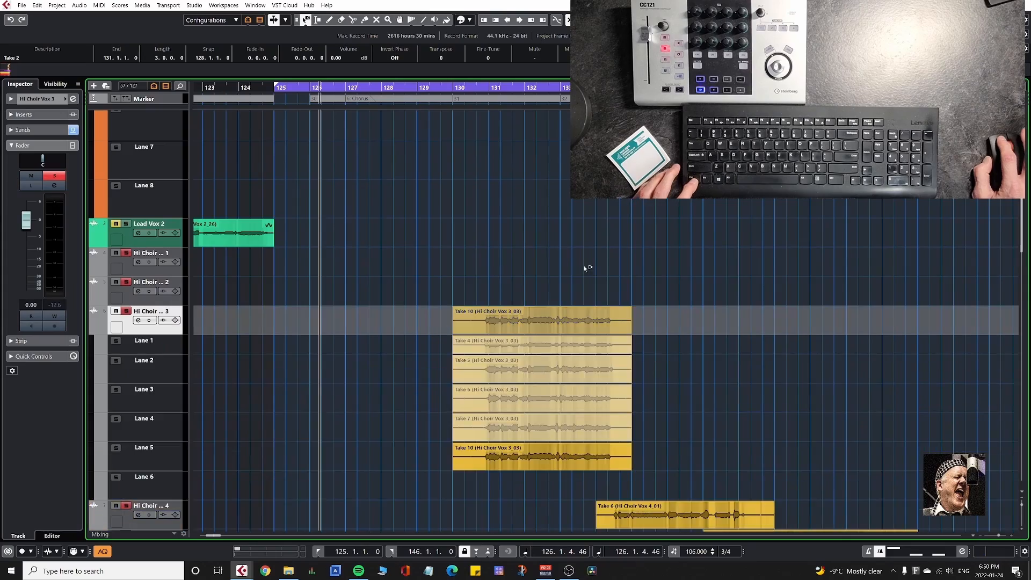
scroll(584, 269, down, 4)
scroll(535, 242, down, 1)
drag(510, 295, 476, 488)
drag(496, 270, 502, 406)
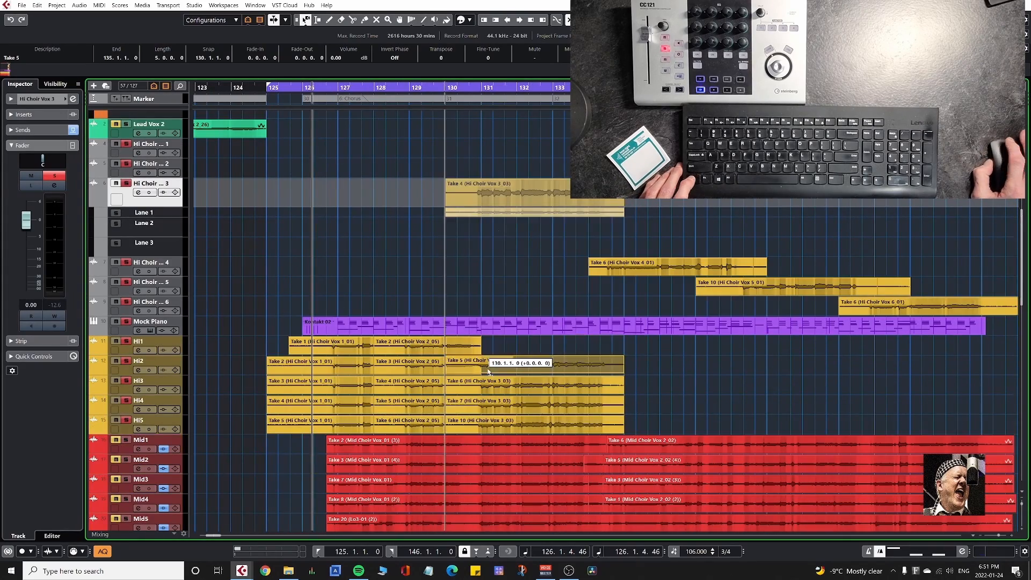
drag(488, 370, 489, 365)
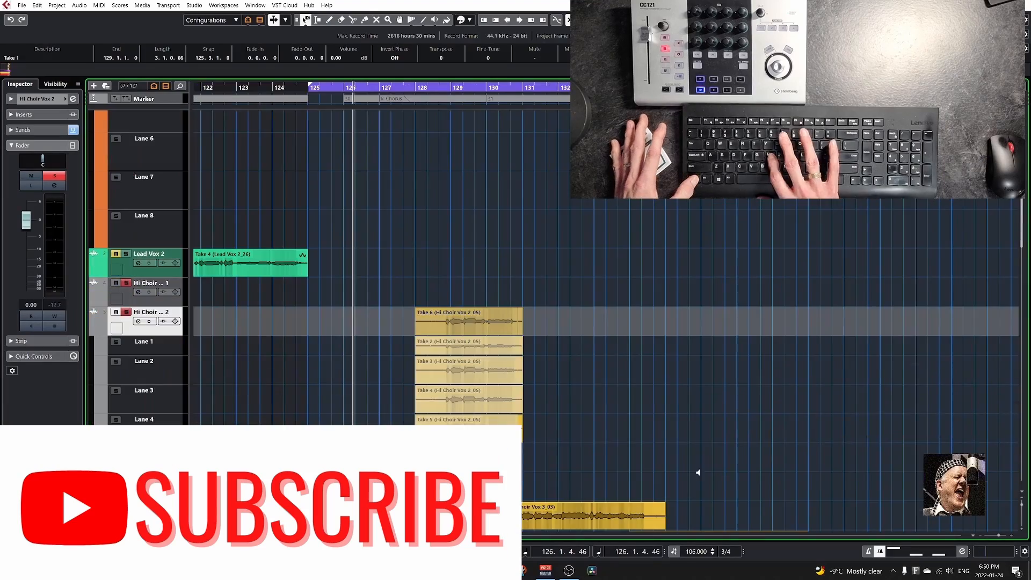
Move Takes 4, 3 and 2 of Hi Choir 2 to tracks Hi3, Hi2 and Hi1, keeping their timeline position.
scroll(698, 472, down, 10)
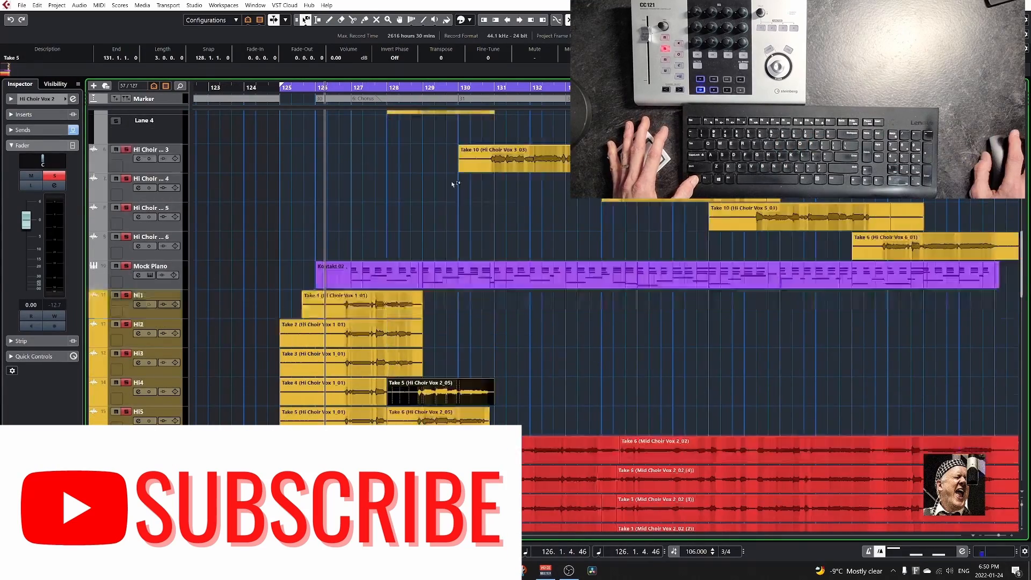
scroll(452, 185, up, 3)
drag(452, 184, 430, 446)
drag(436, 160, 436, 389)
drag(436, 130, 436, 331)
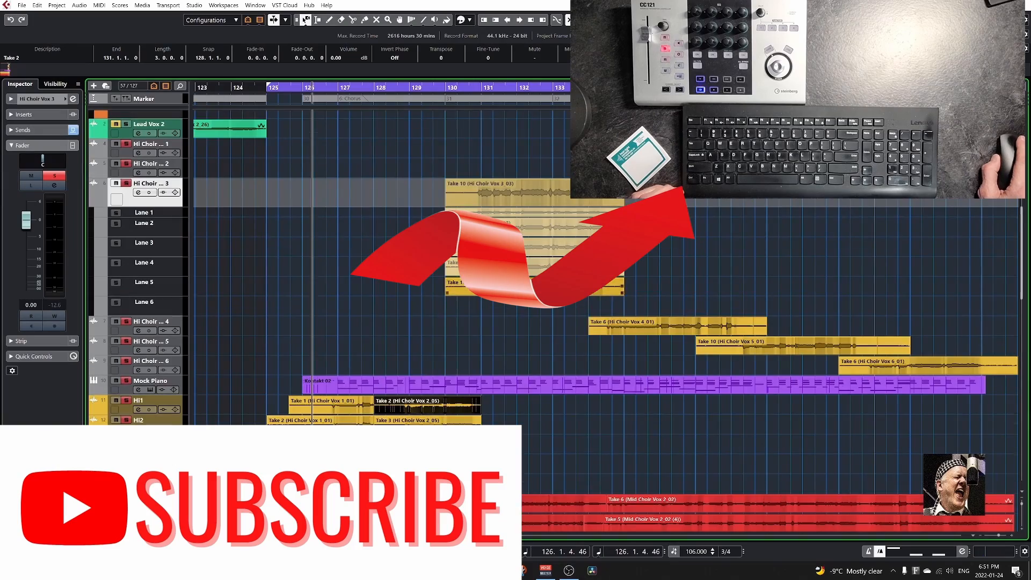
Distribute Takes 10, 7, 6, 5 and 4 of Hi Choir 3 onto tracks Hi5, Hi4, Hi3, Hi2 and Hi1.
drag(497, 502, 497, 481)
drag(496, 267, 495, 444)
drag(498, 248, 498, 405)
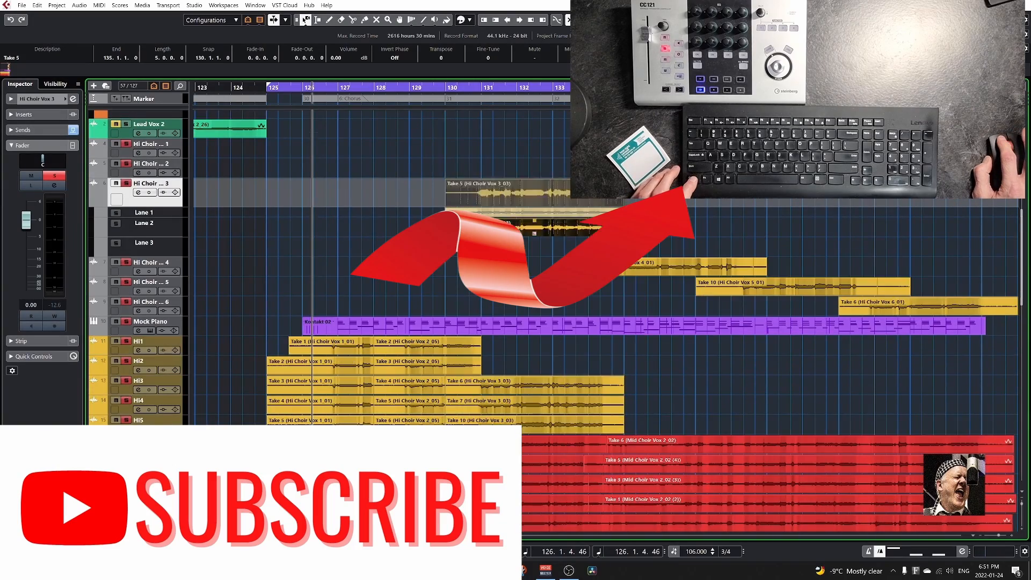
drag(504, 228, 503, 365)
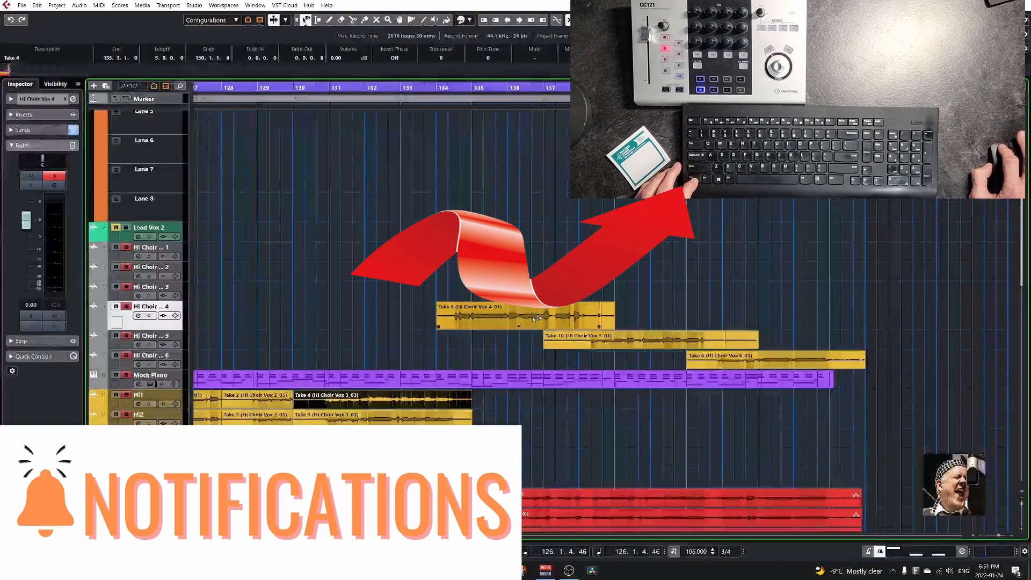
Move Takes 6, 5, 4, 3 and 2 from the Hi Choir 4 lanes to tracks Hi5, Hi4, Hi3, Hi2 and Hi1.
scroll(677, 394, down, 5)
drag(521, 453, 522, 454)
drag(509, 235, 509, 409)
drag(513, 208, 513, 360)
drag(515, 180, 514, 309)
drag(524, 155, 528, 259)
Move Takes 10, 9, 6, 4 and 3 from the Hi Choir 5 lanes to tracks Hi5, Hi4, Hi3, Hi2 and Hi1.
scroll(531, 259, up, 5)
click(153, 308)
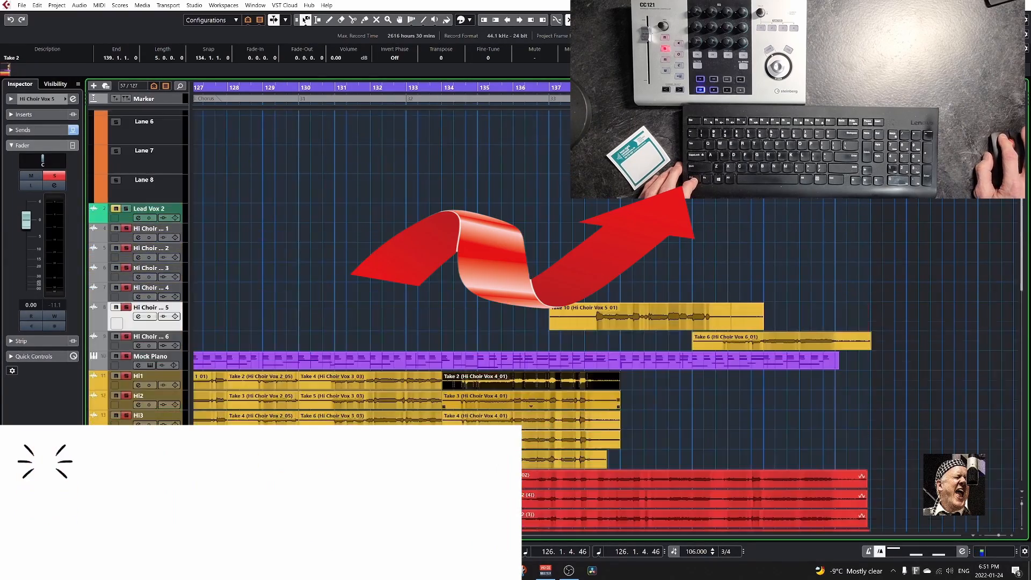
scroll(865, 382, down, 5)
drag(586, 283, 585, 454)
drag(569, 254, 569, 407)
drag(567, 227, 566, 359)
drag(563, 197, 564, 309)
drag(564, 172, 564, 261)
Move Takes 6, 4, 3, 2 and 1 from the Hi Choir 6 lanes to tracks Hi5, Hi4, Hi3, Hi2 and Hi1.
key(Down)
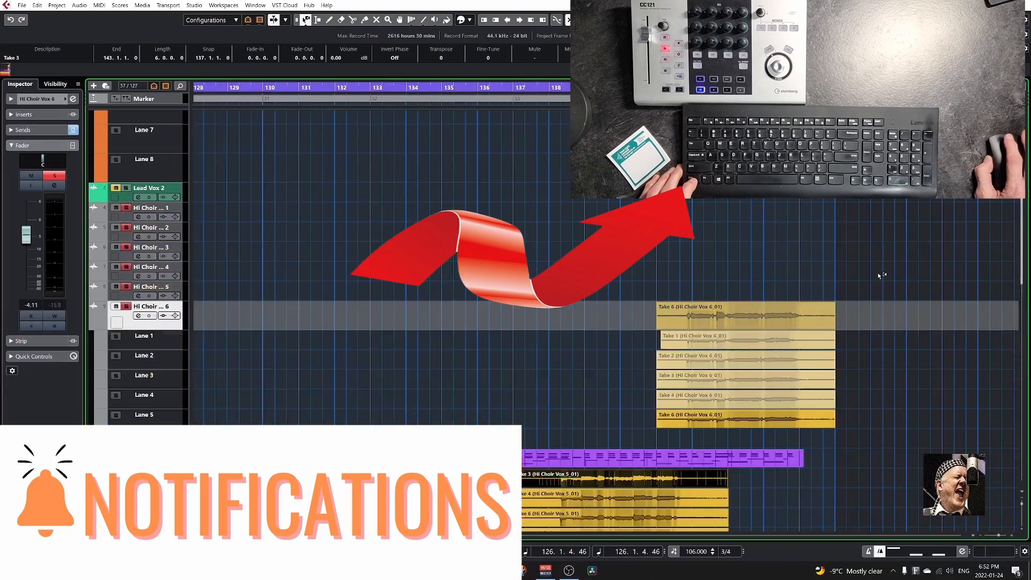
scroll(880, 275, down, 5)
scroll(880, 275, right, 2)
drag(646, 209, 646, 344)
drag(645, 189, 645, 309)
drag(642, 171, 643, 279)
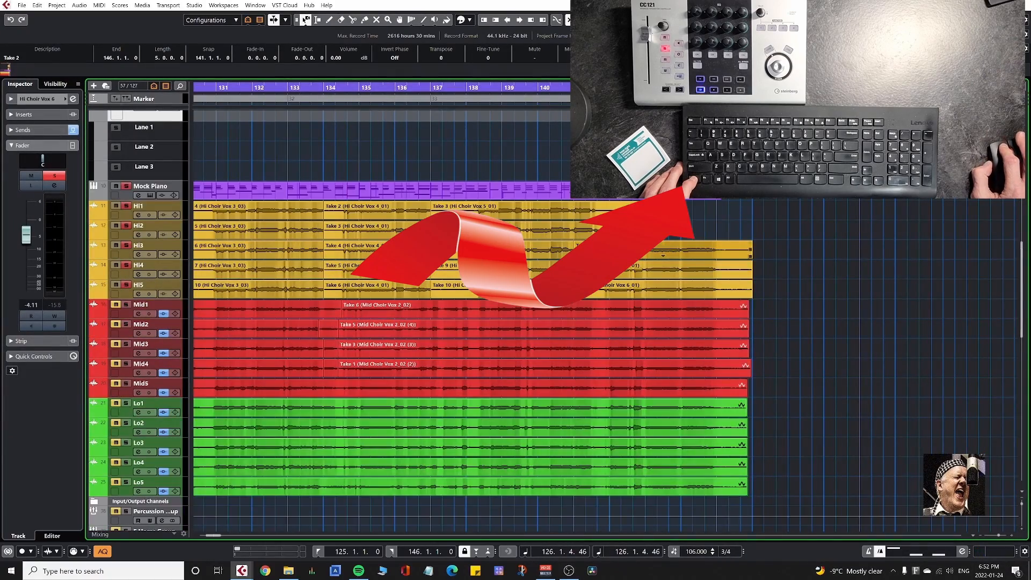
drag(642, 152, 641, 232)
drag(640, 133, 640, 195)
Split the first events on Hi1–Hi5 at 126.3, where the Mid tracks start, and delete the parts before the cut.
scroll(559, 332, left, 5)
click(269, 202)
key(shift+h)
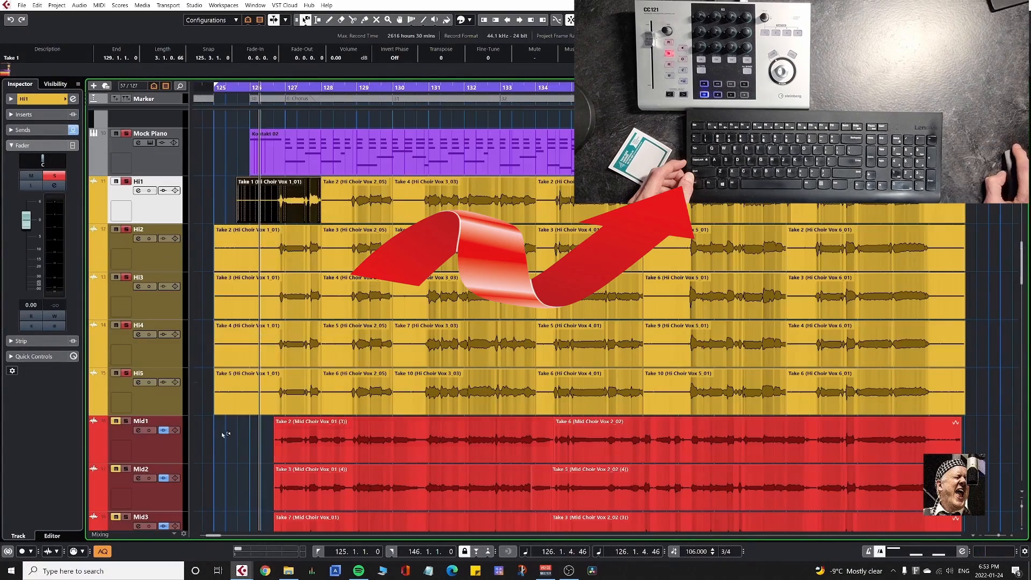
mouse_move(223, 429)
mouse_down()
mouse_move(248, 217)
mouse_move(227, 307)
mouse_move(234, 418)
mouse_up()
key(3)
key(1)
click(252, 221)
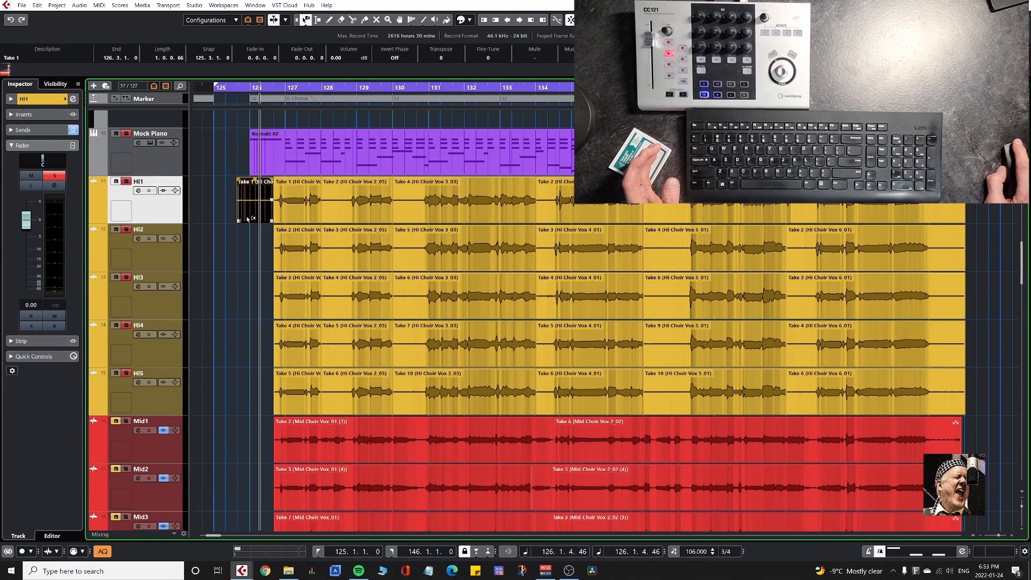
key(Delete)
Bring the overlapped Take 1 (Hi Choir Vox 1_01) event on Hi1 to the front.
right_click(331, 215)
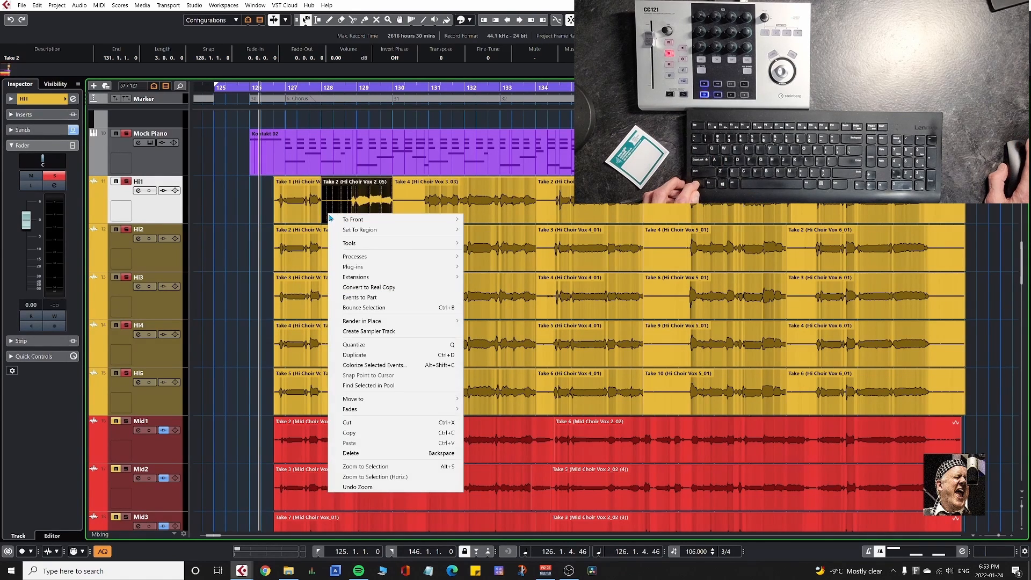
mouse_move(339, 222)
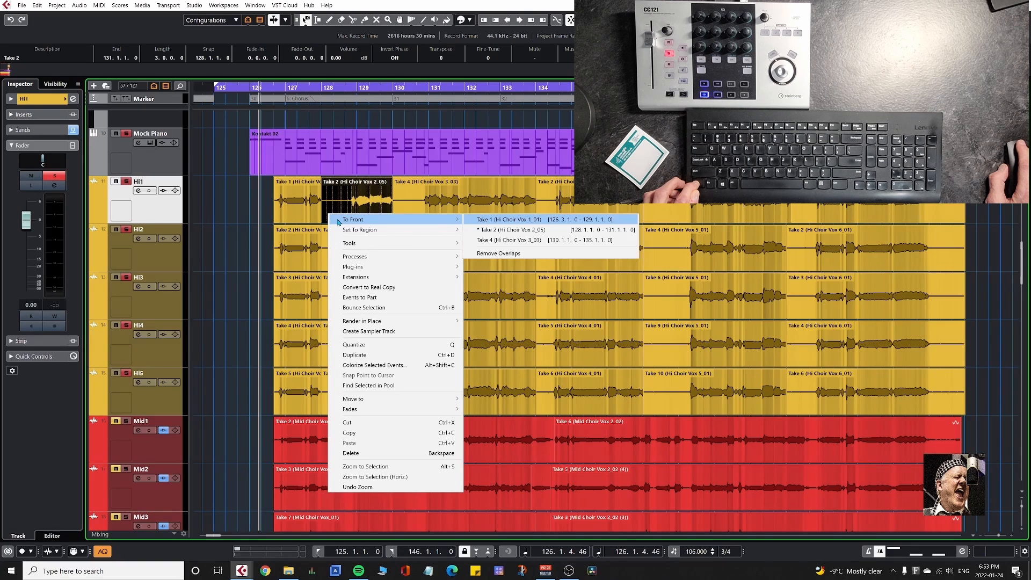
click(490, 220)
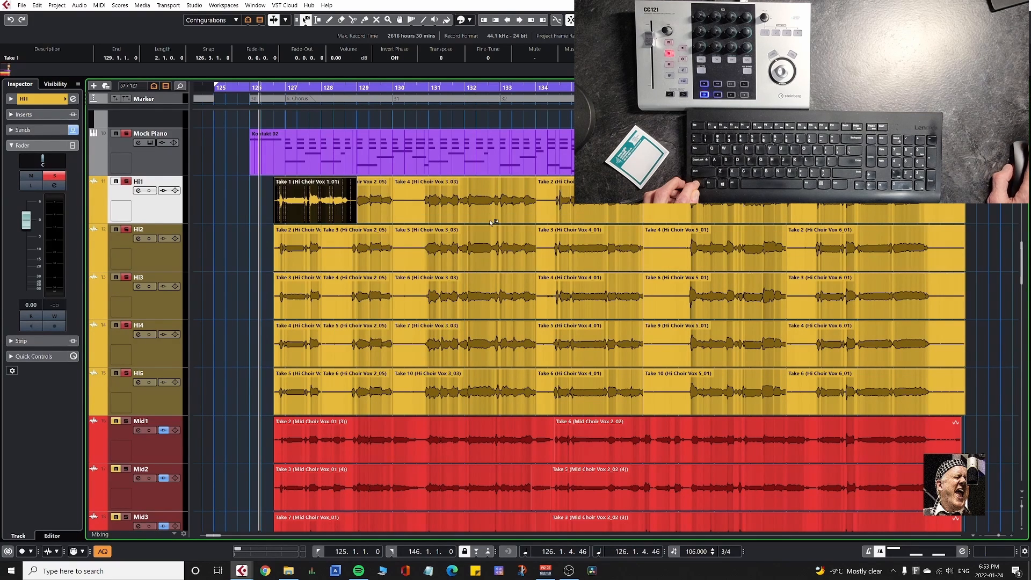
Split the Take 1 (Hi Choir Vox 1_01) event on Hi1 at 128.3.2 and delete the part after the cut.
key(3)
scroll(356, 212, up, 5)
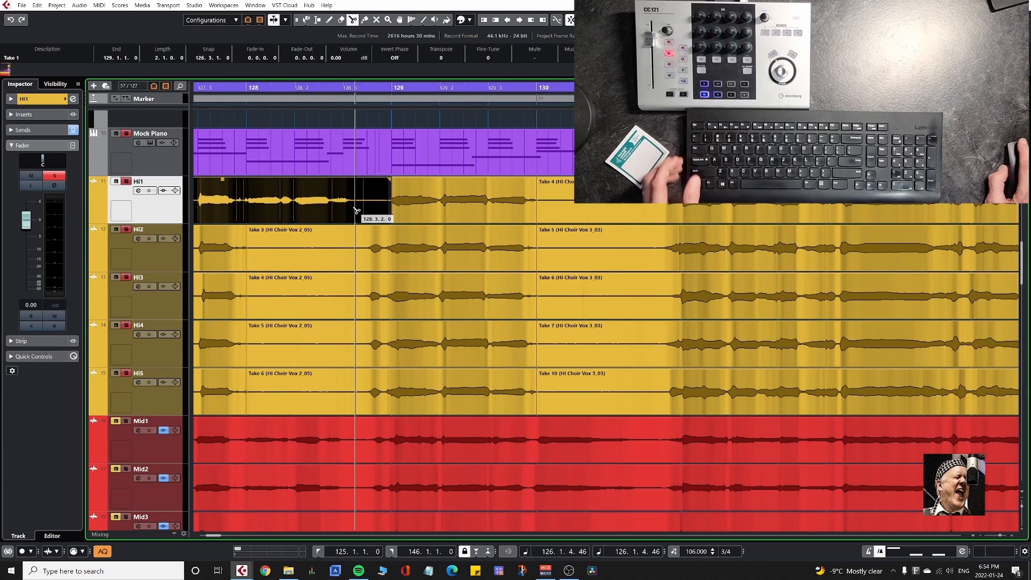
click(356, 212)
key(Delete)
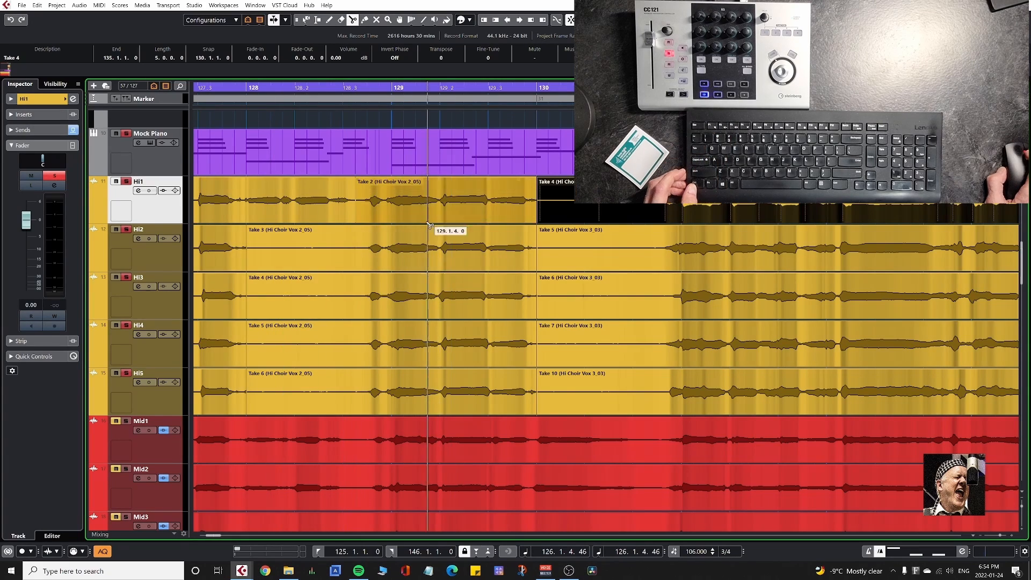
Split the Hi Choir Vox 2_05 events on Hi2–Hi5 at 128.3.2 and delete their silent parts before the cut.
click(356, 261)
click(356, 306)
click(357, 352)
click(357, 393)
key(1)
click(323, 247)
shift+click(319, 295)
shift+click(313, 343)
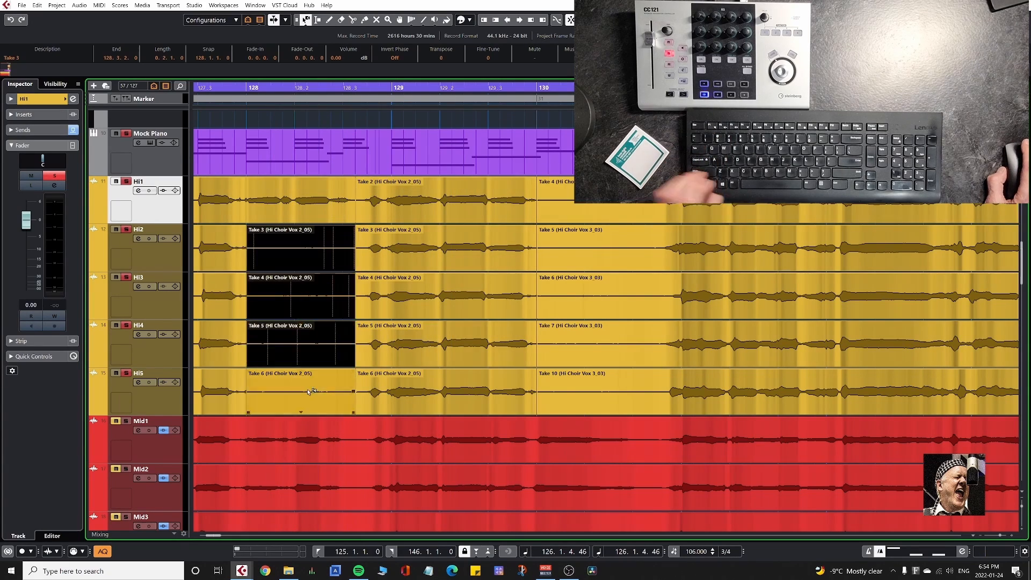
shift+click(309, 392)
key(Delete)
Split the Hi Choir Vox 3_03 events on Hi1–Hi5 at 130.3.3 and remove their silent starts.
scroll(448, 347, right, 3)
scroll(447, 350, up, 1)
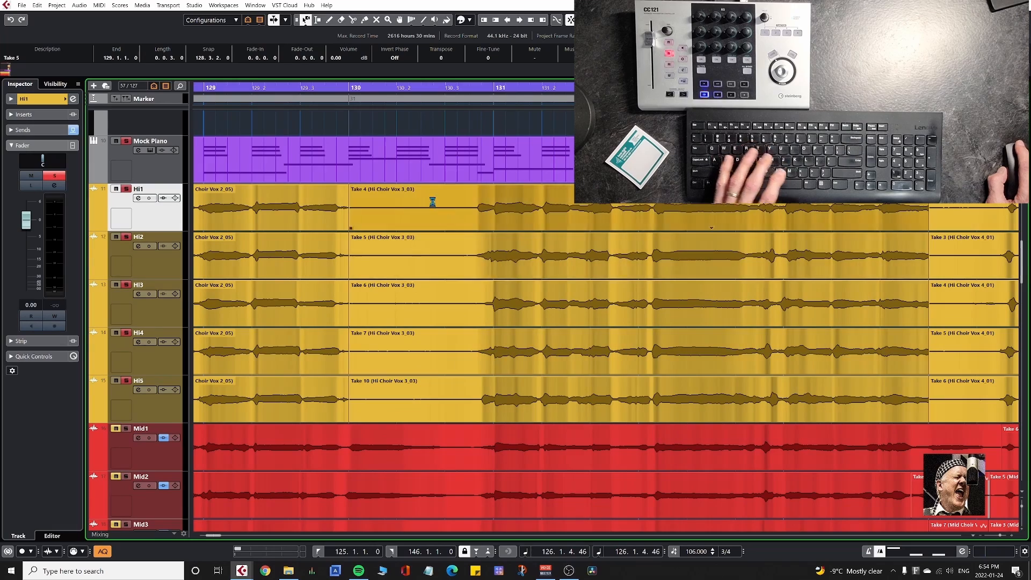
click(433, 206)
shift+click(434, 266)
shift+click(430, 311)
shift+click(426, 359)
shift+click(423, 410)
key(3)
click(469, 398)
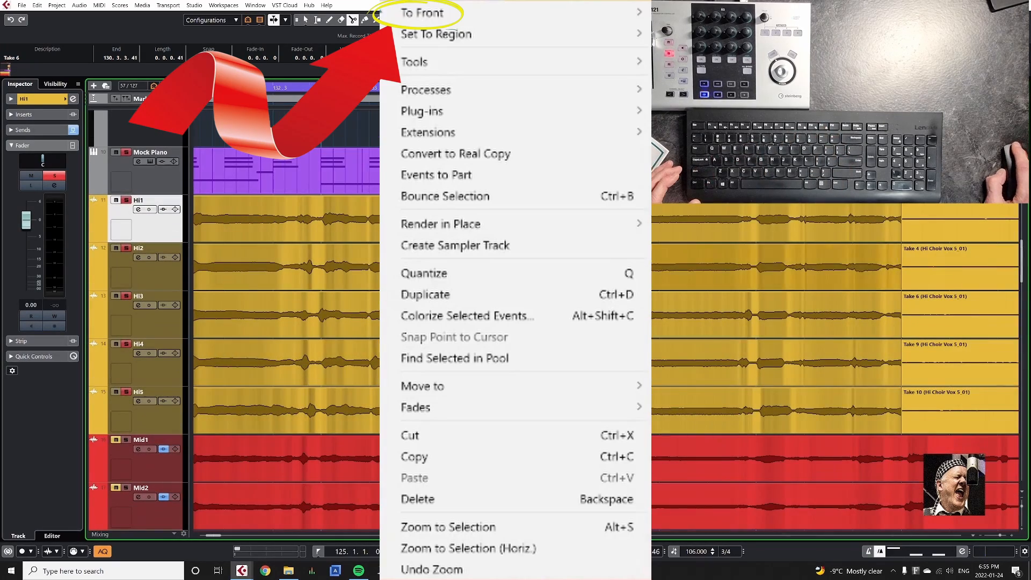
Trim the silent starts of the Hi Choir Vox 4_01 events on Hi1–Hi5 so they begin at 134.2.2.
key(1)
click(617, 219)
shift+click(618, 267)
shift+click(618, 315)
shift+click(617, 362)
shift+click(617, 410)
Split the Hi Choir Vox 5_01 events on Hi1–Hi5 at 138.1.4 and delete the silent parts before the cut.
key(3)
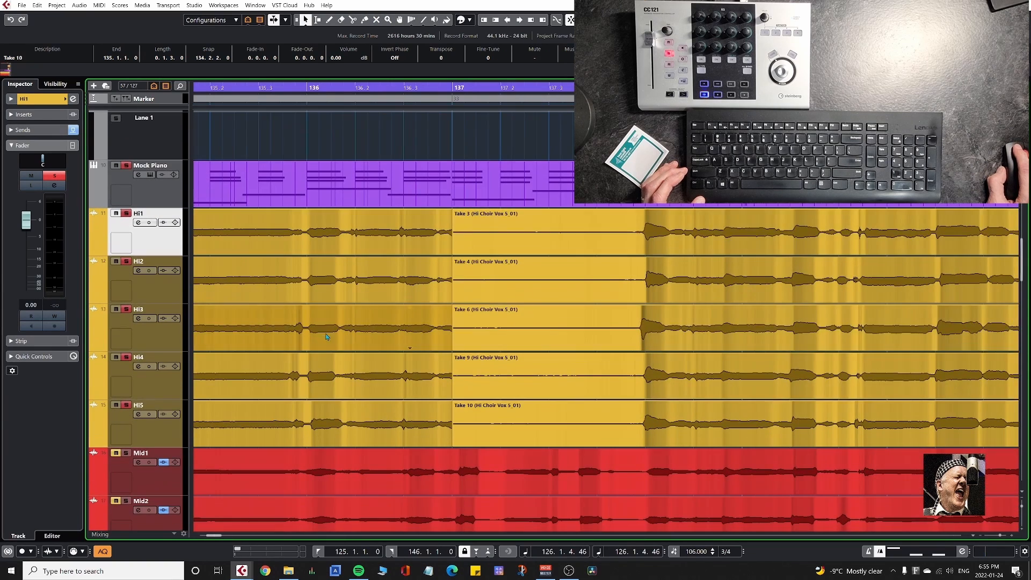
alt+click(633, 231)
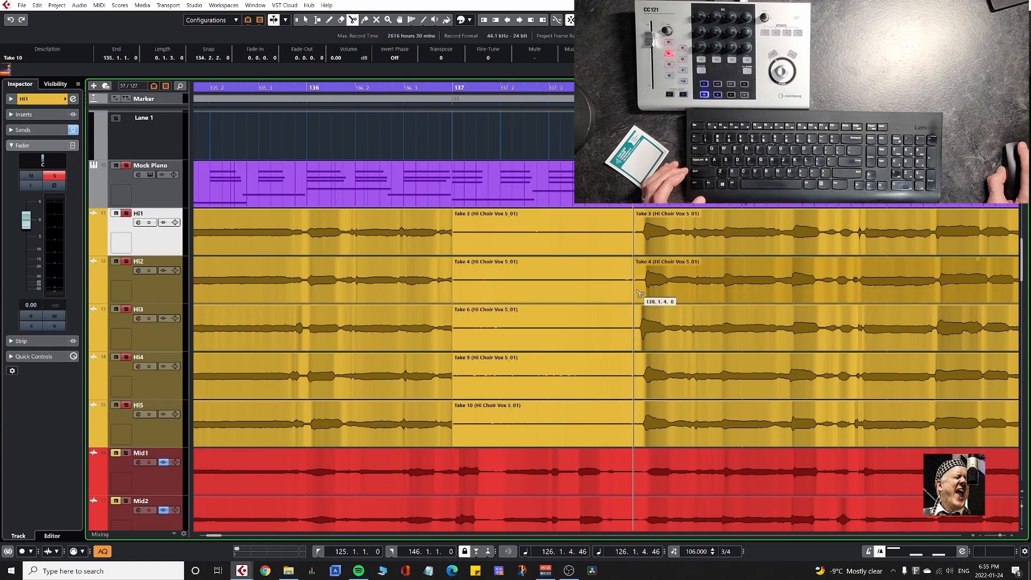
click(587, 239)
key(Delete)
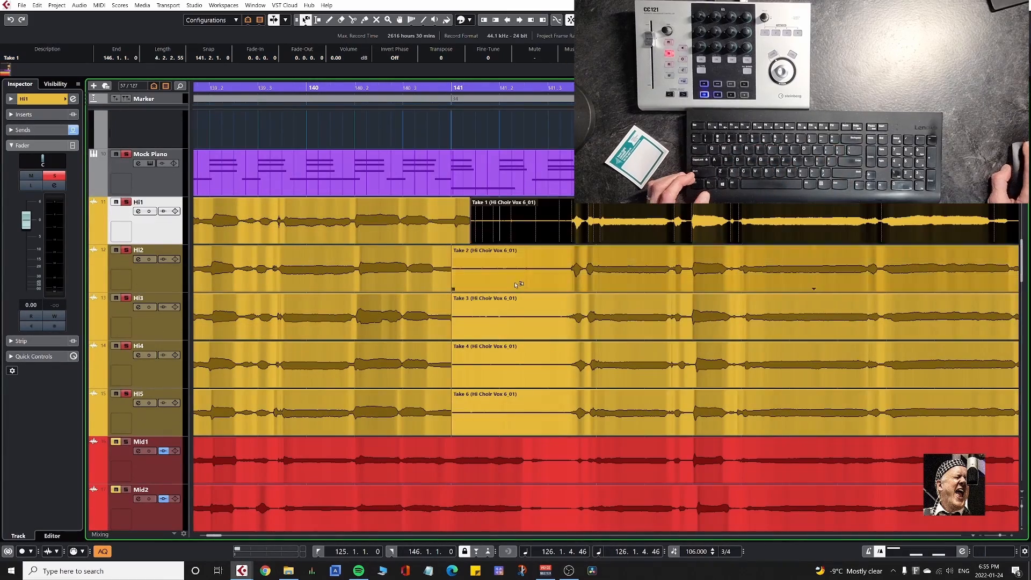
Trim the Hi Choir Vox 6_01 events on Hi1–Hi5 to start at 141.3.2 and end at 145.3.3.90, where the Mid tracks end.
drag(518, 285, 525, 421)
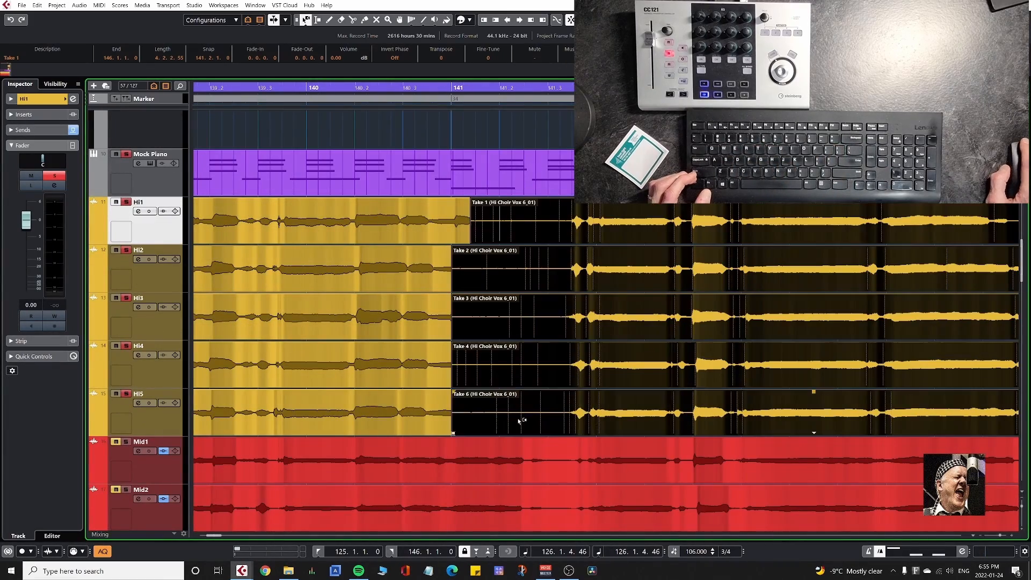
alt+click(561, 400)
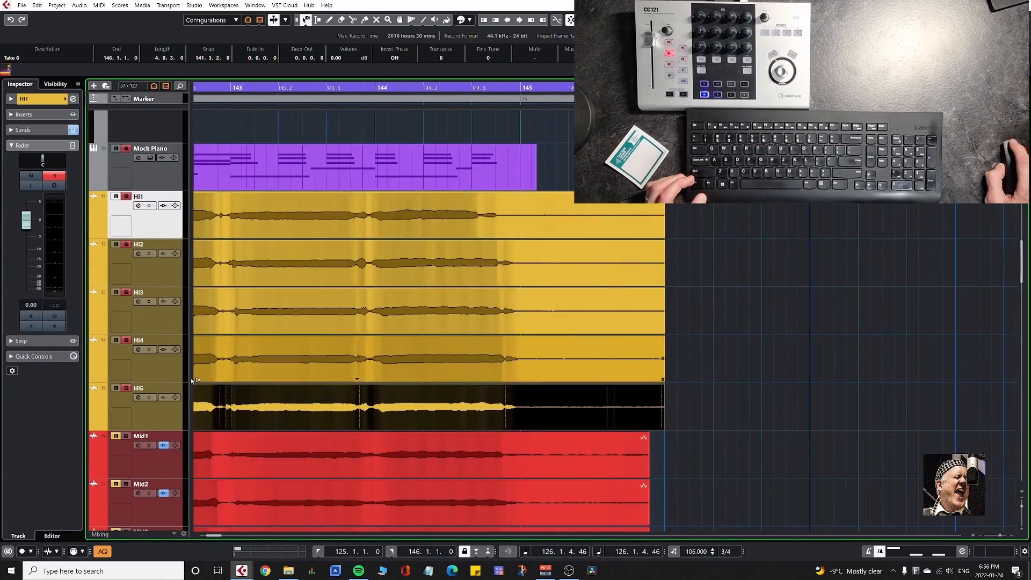
click(648, 395)
alt+click(654, 395)
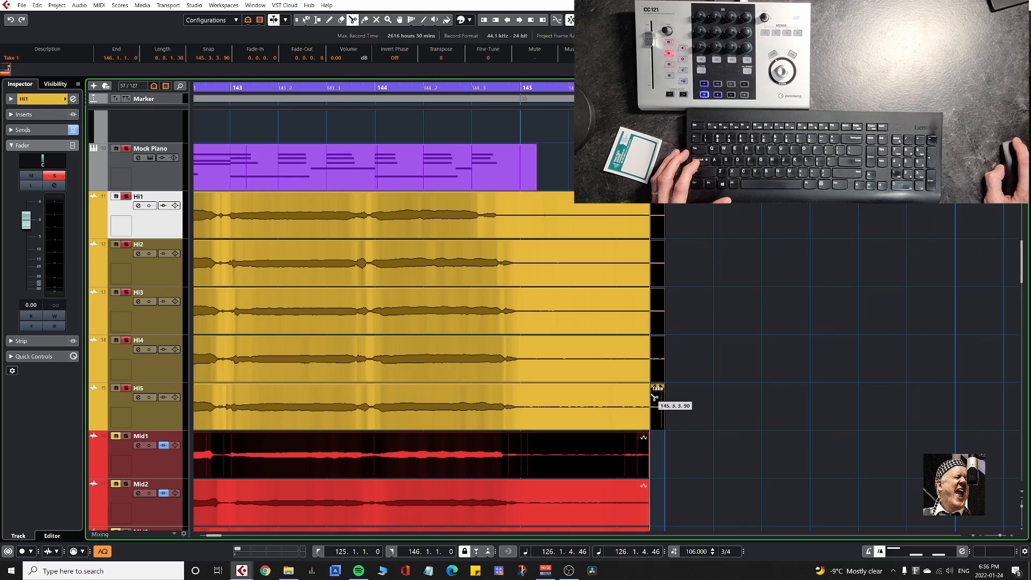
drag(663, 172, 659, 446)
Set the locators around all events on Hi1–Hi5 and play the range from the left locator to check the edits.
drag(222, 157, 962, 350)
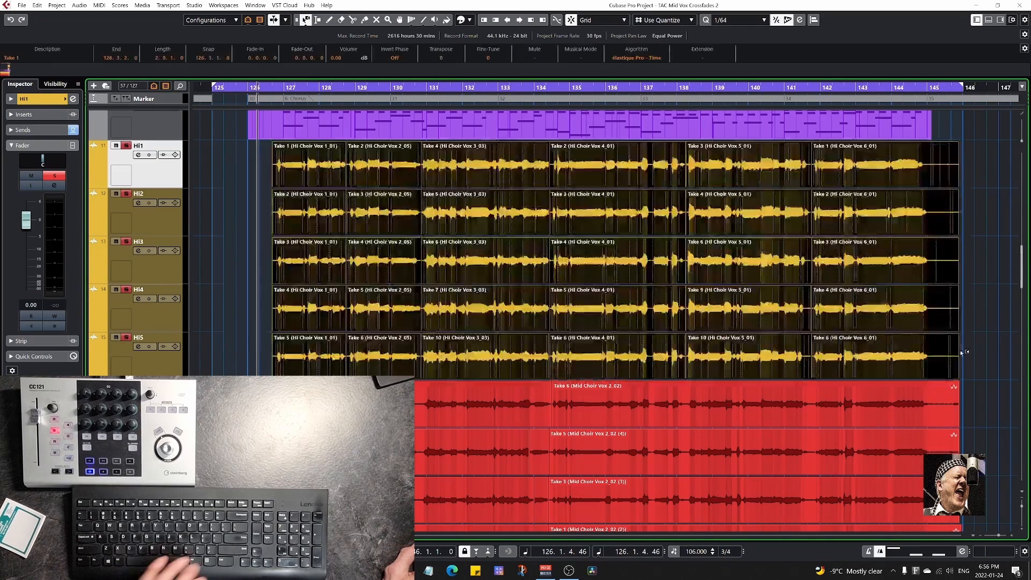
key(p)
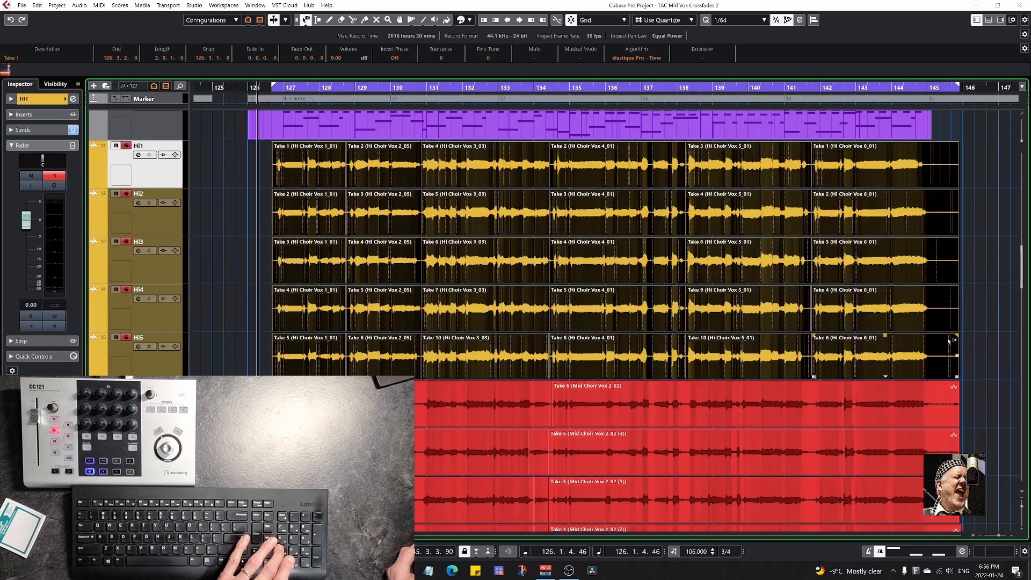
key(KP_1)
key(KP_Enter)
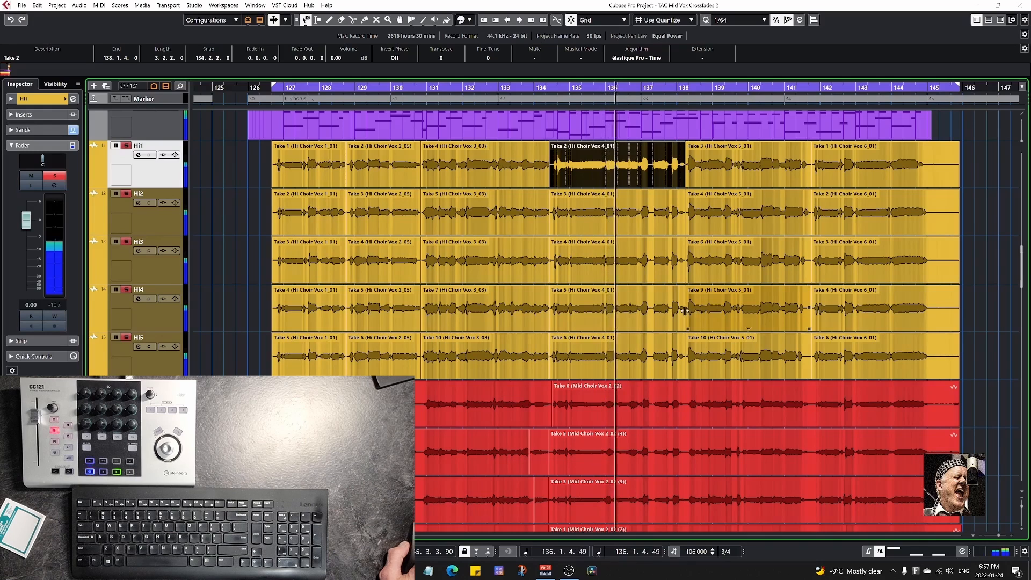
click(582, 319)
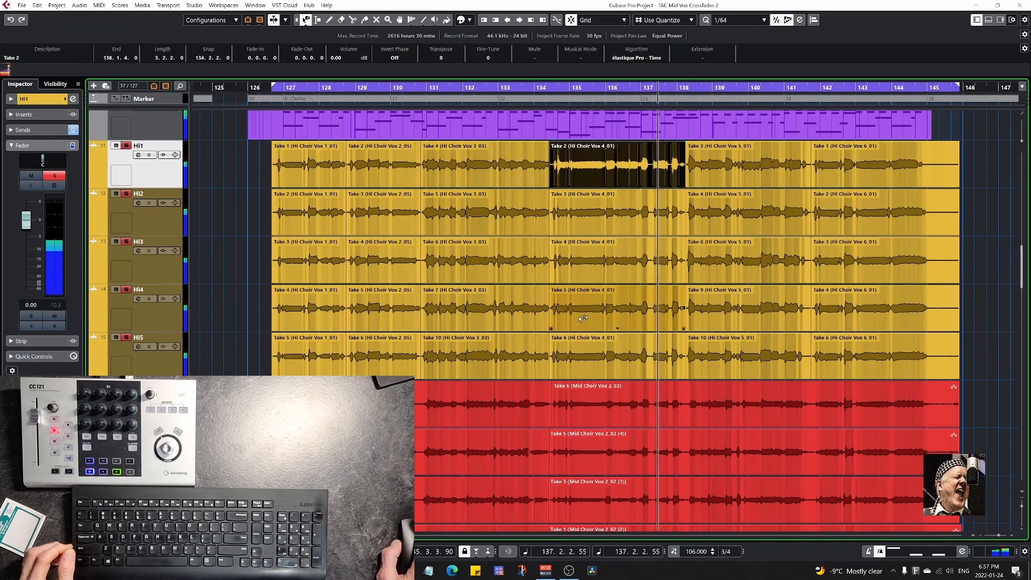
click(576, 337)
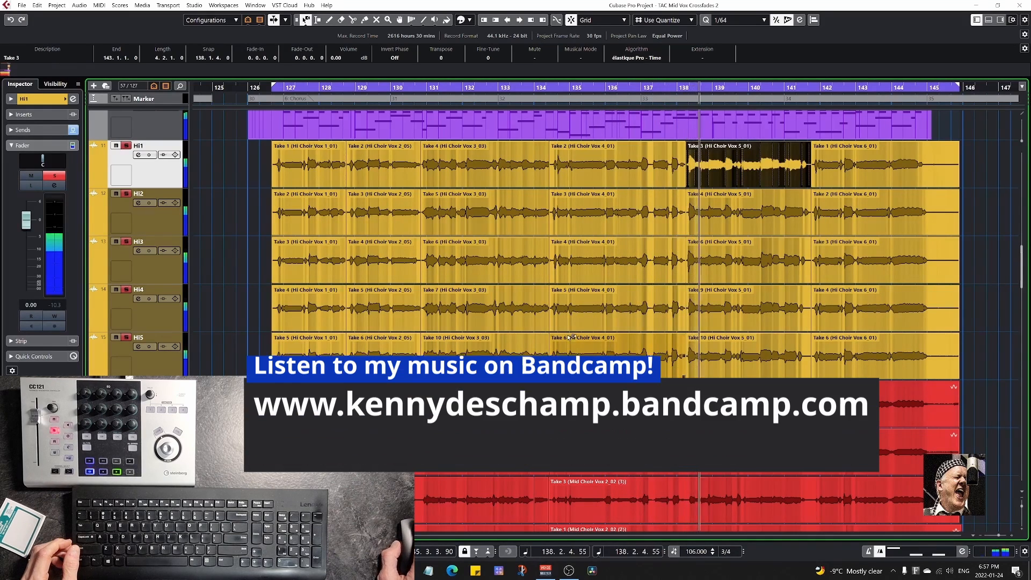
click(651, 327)
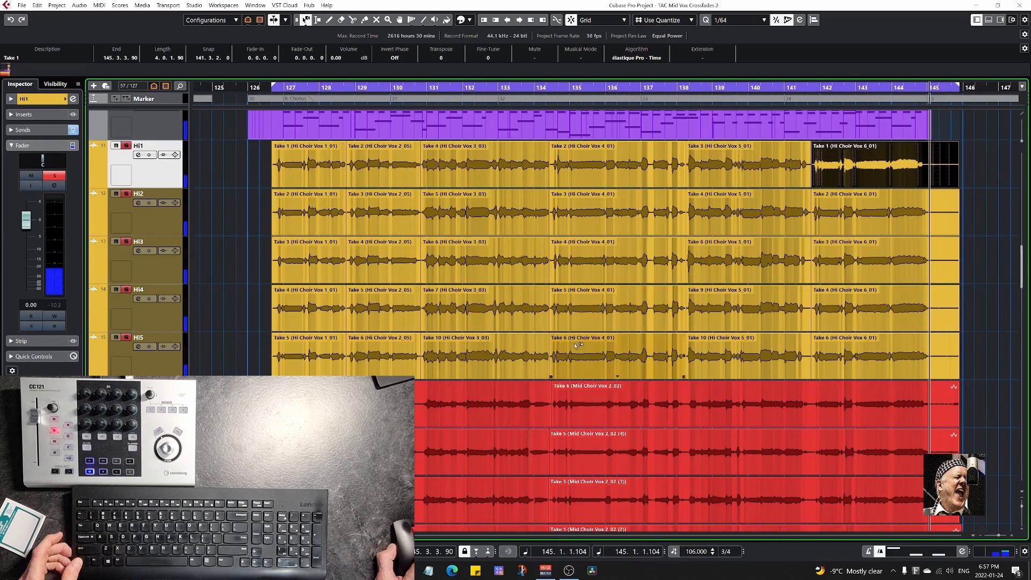
Split the Hi Choir Vox 4_01 events at 134.2.3 on Hi1–Hi3 and at 134.2.2.90 on Hi4 and Hi5.
scroll(546, 350, up, 10)
key(3)
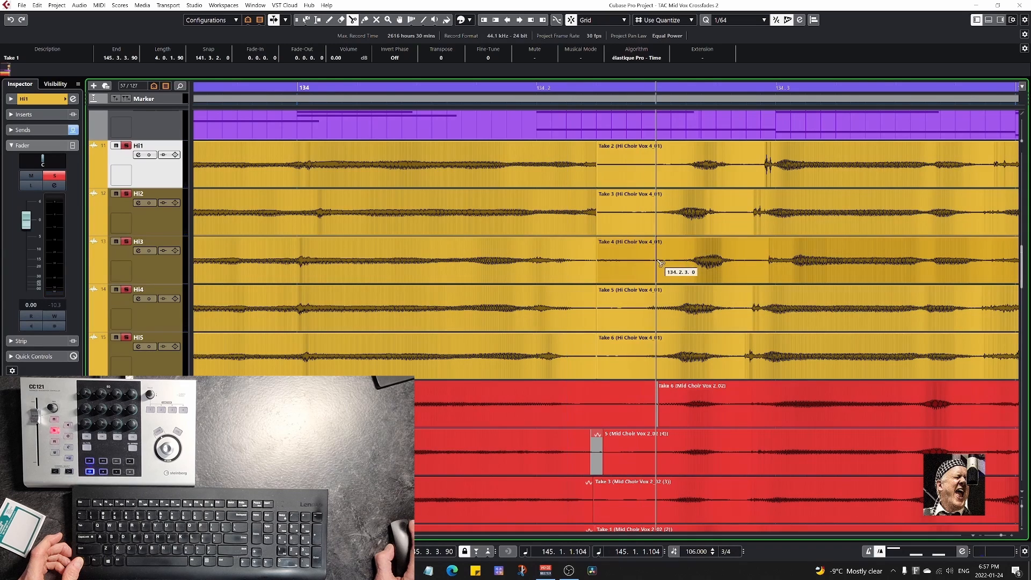
click(656, 178)
click(656, 216)
click(656, 263)
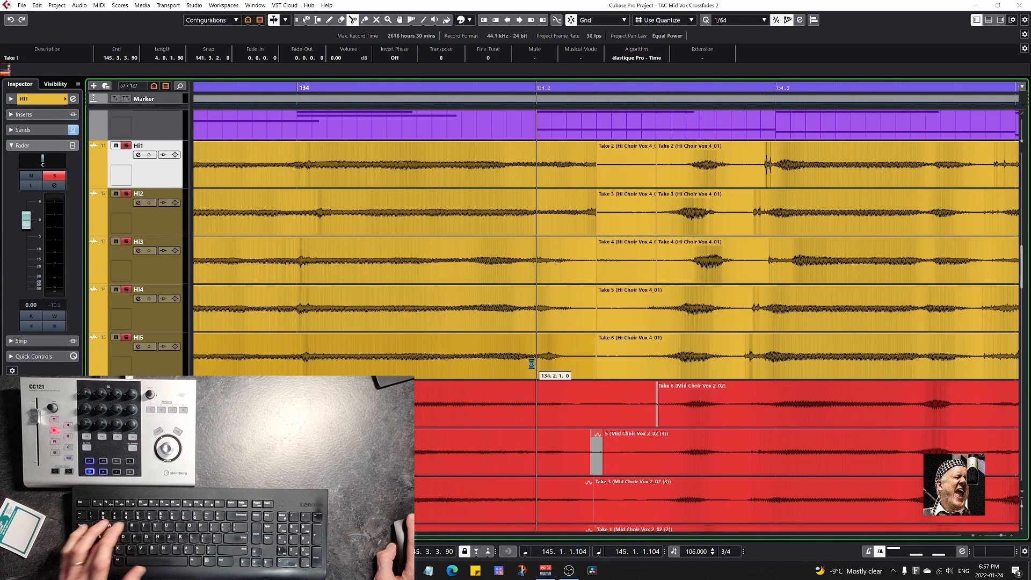
click(643, 309)
click(643, 357)
Delete the short leading pieces of the Hi Choir Vox 4_01 events before the new cuts on Hi1–Hi5.
key(1)
click(631, 174)
shift+click(632, 221)
shift+click(628, 264)
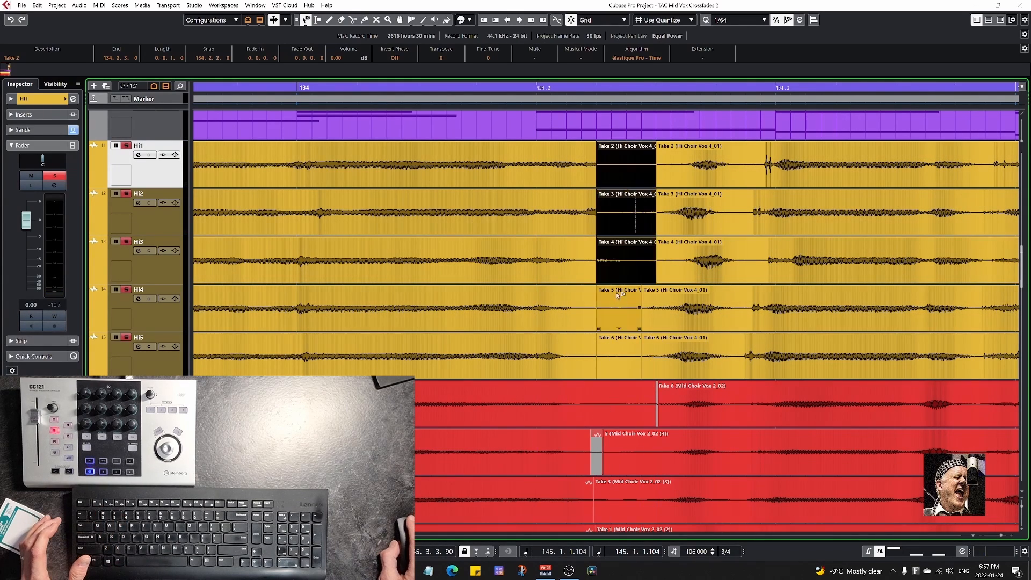
shift+click(628, 304)
shift+click(629, 343)
key(Delete)
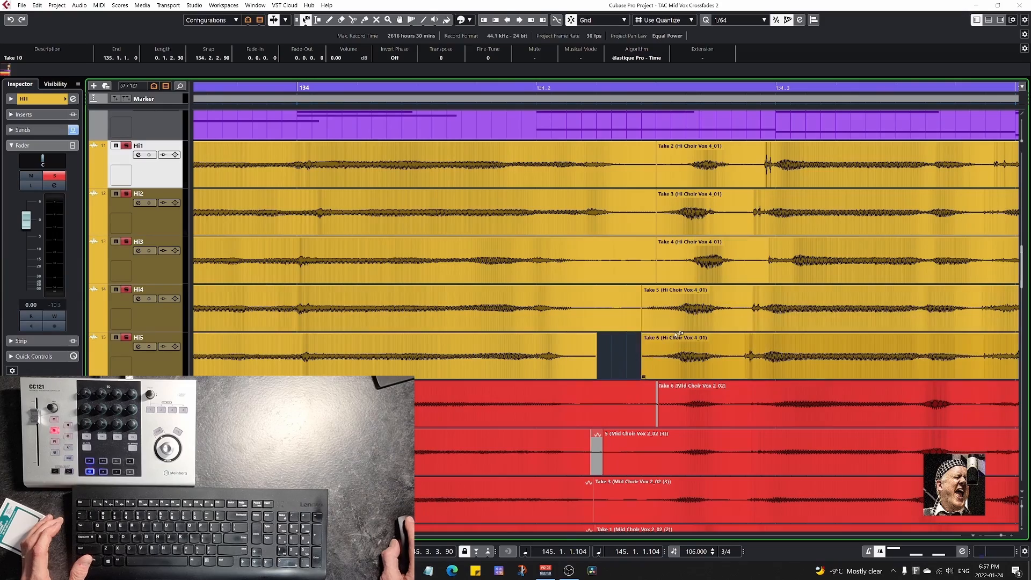
Select all events together with tracks Hi1–Hi5 and bounce the selection, replacing the events with one audio file per track.
scroll(620, 352, down, 4)
scroll(619, 349, up, 3)
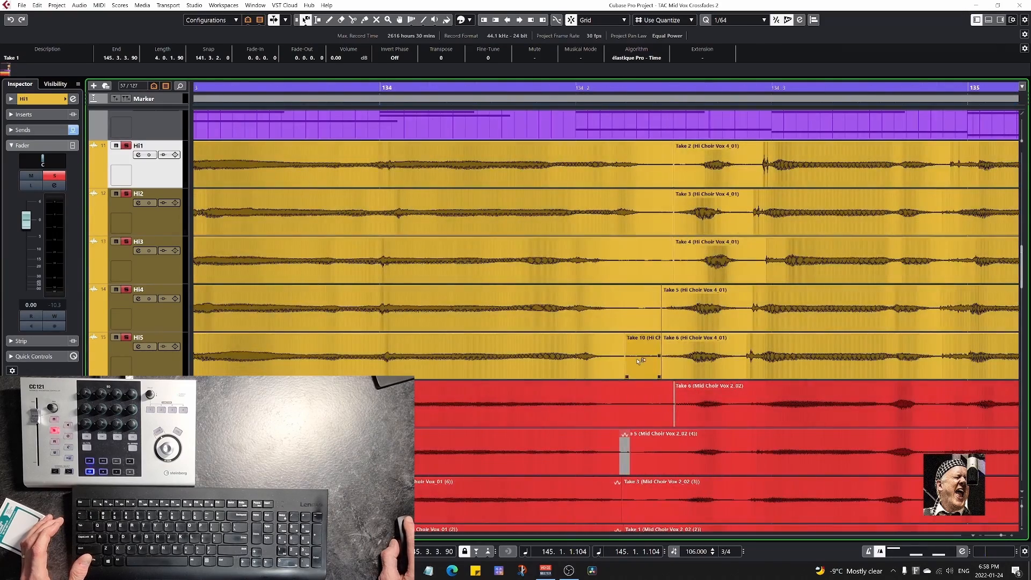
scroll(638, 359, down, 8)
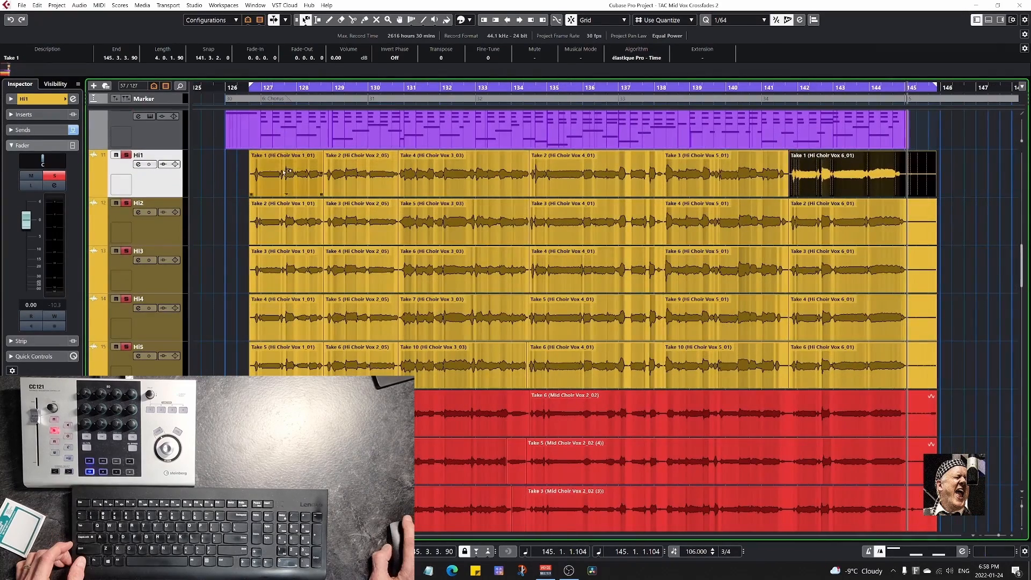
drag(236, 167, 946, 379)
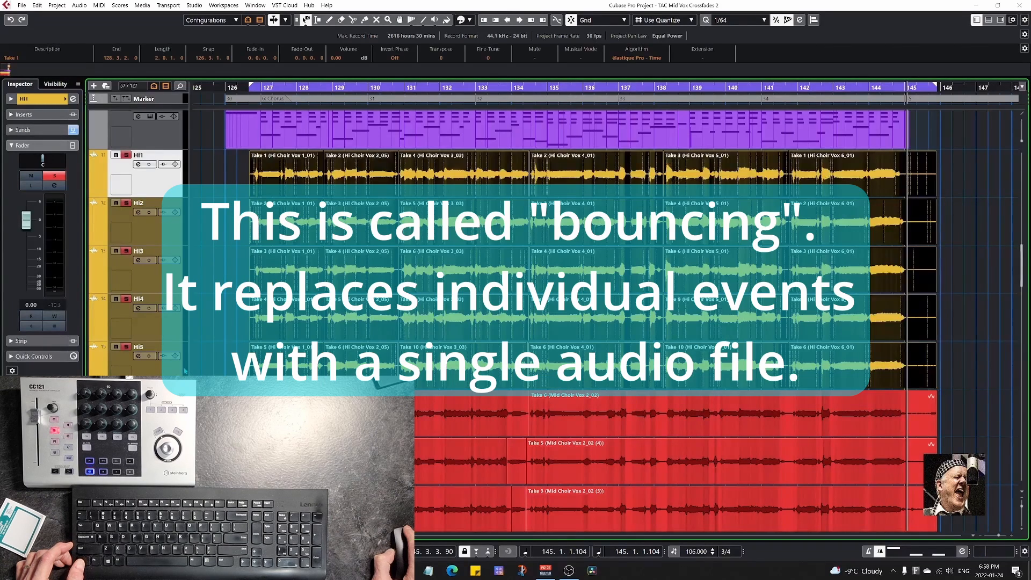
shift+click(150, 374)
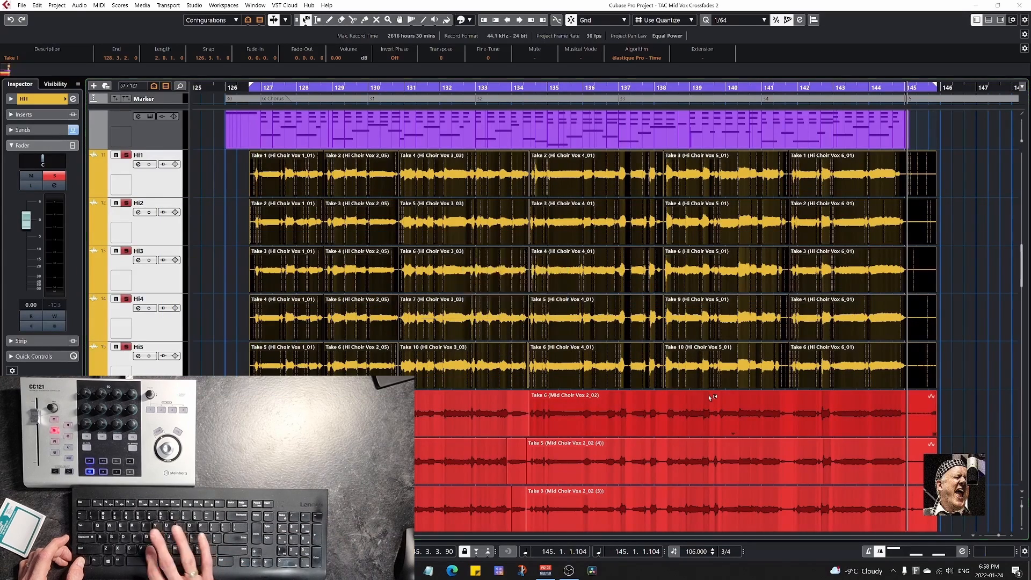
drag(709, 397, 710, 400)
key(Return)
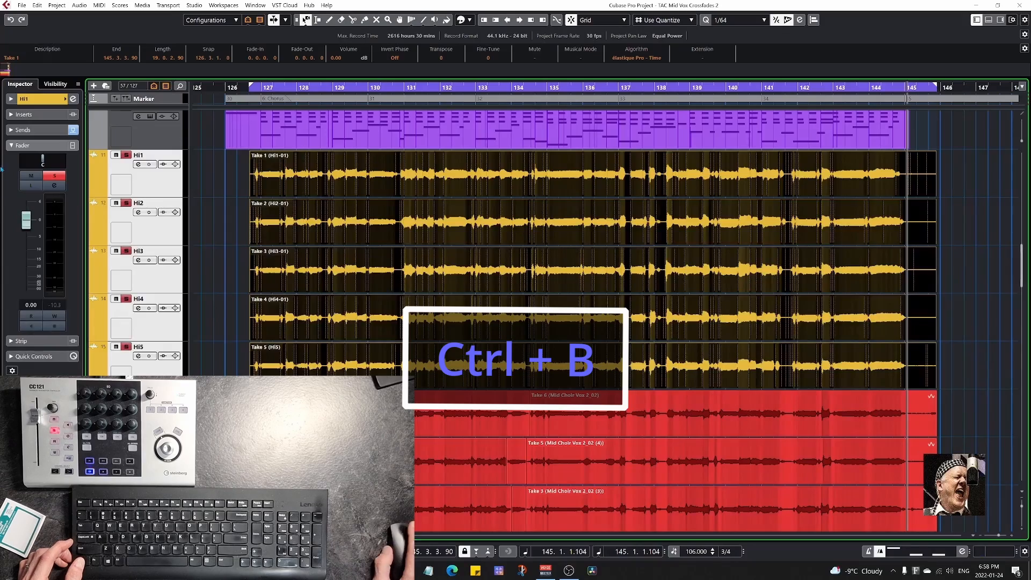
scroll(457, 267, up, 5)
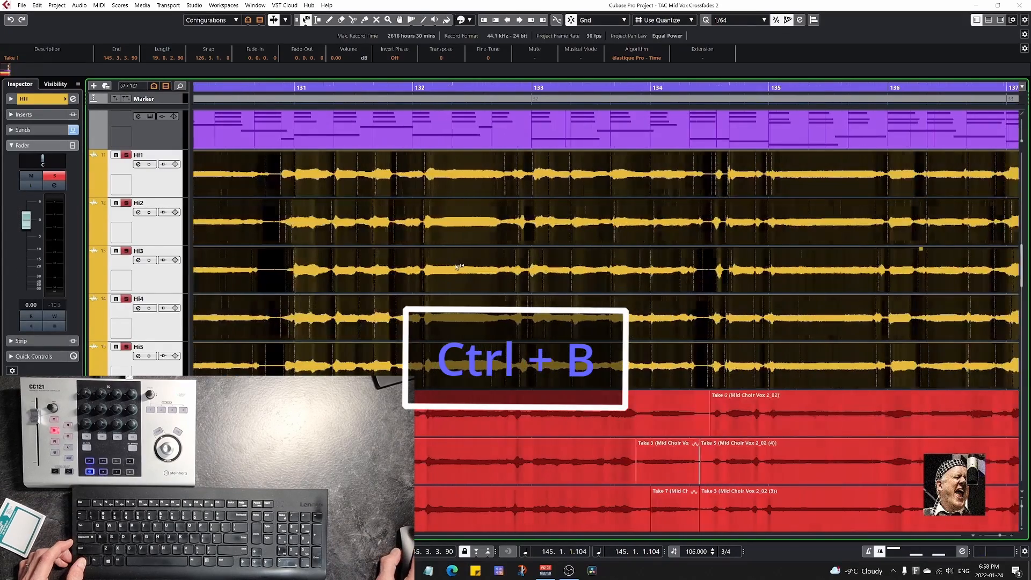
scroll(457, 267, down, 5)
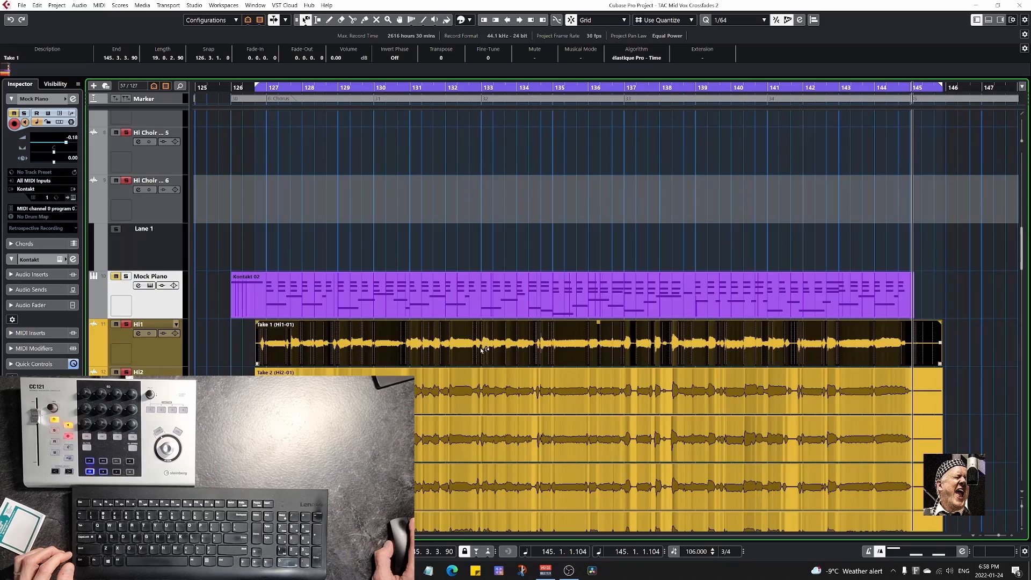
Open the bounced Take 1 (Hi1-01) event in the Sample Editor and analyze it with VariAudio.
drag(483, 343, 465, 288)
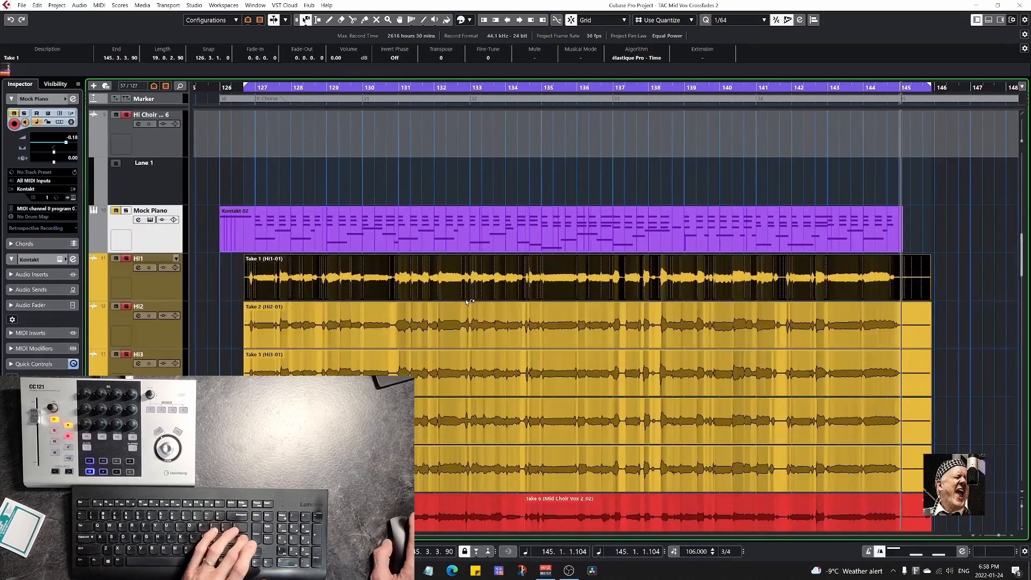
key(ctrl+e)
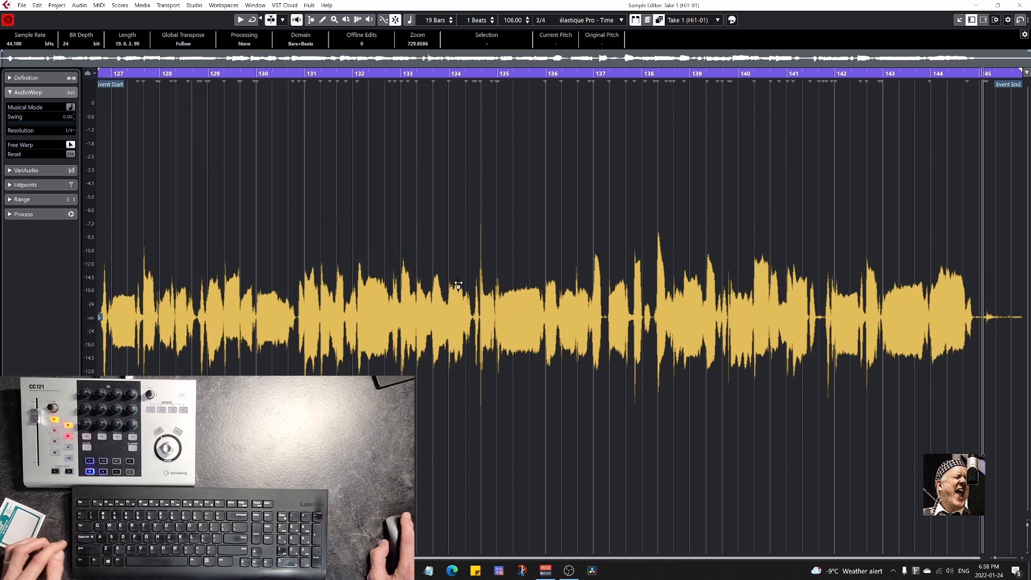
key(shift+v)
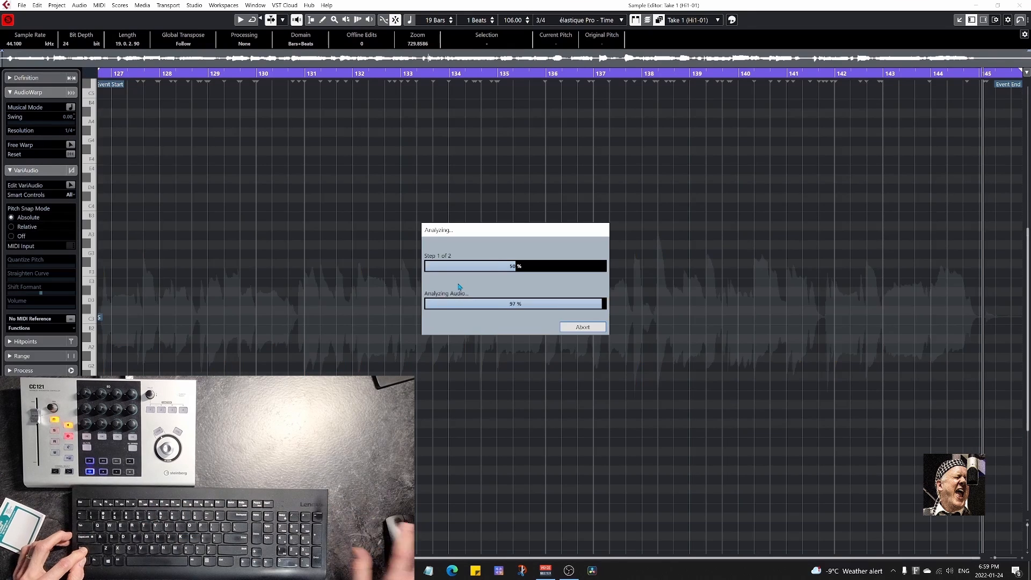
scroll(512, 396, left, 1)
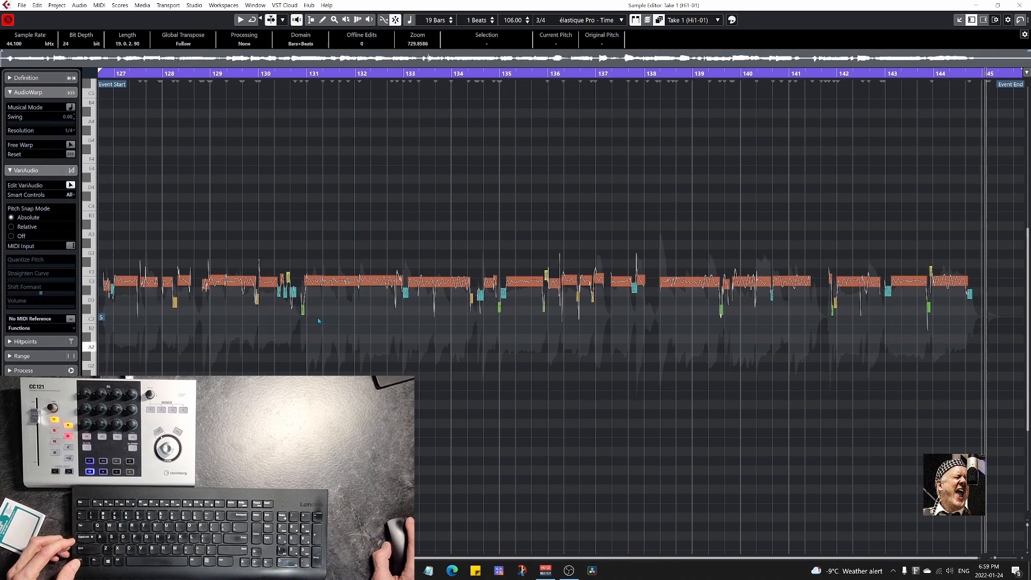
Quantize the pitch of the main row of notes in Take 2 (Hi2-01) and correct the short note at 128.1.4 to E3.
drag(103, 262, 991, 284)
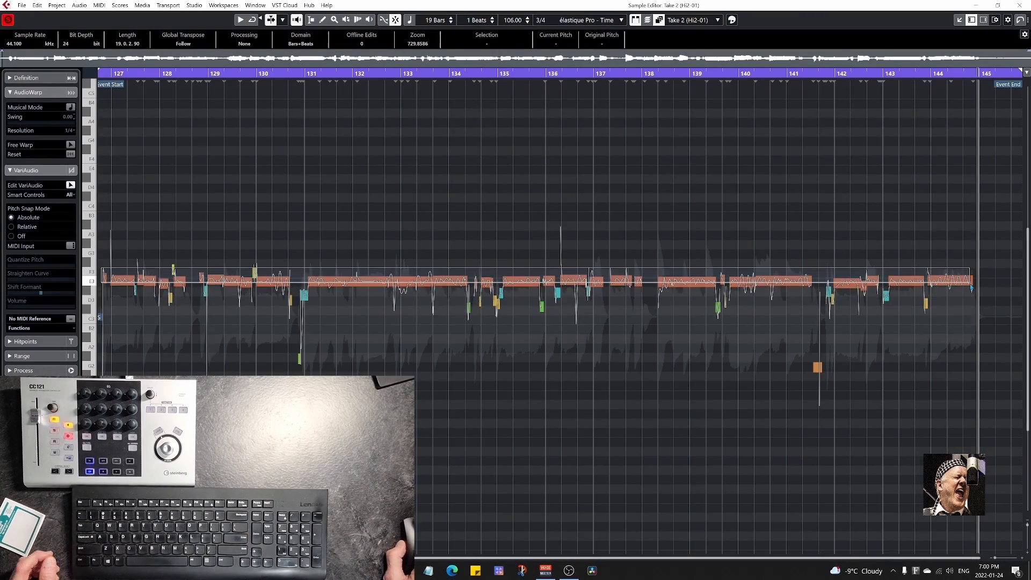
key(alt+q)
scroll(169, 322, up, 8)
click(192, 329)
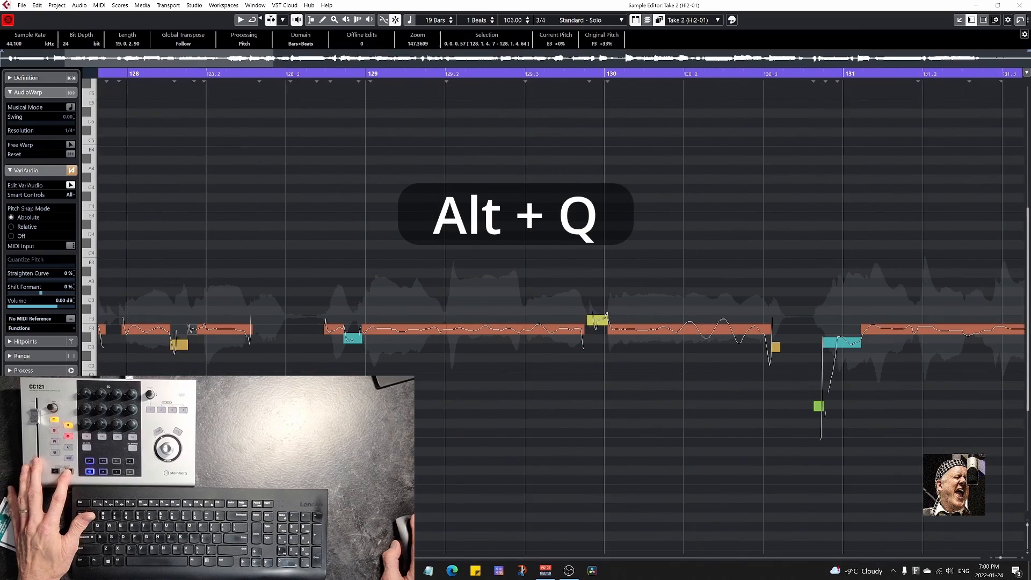
scroll(597, 329, down, 10)
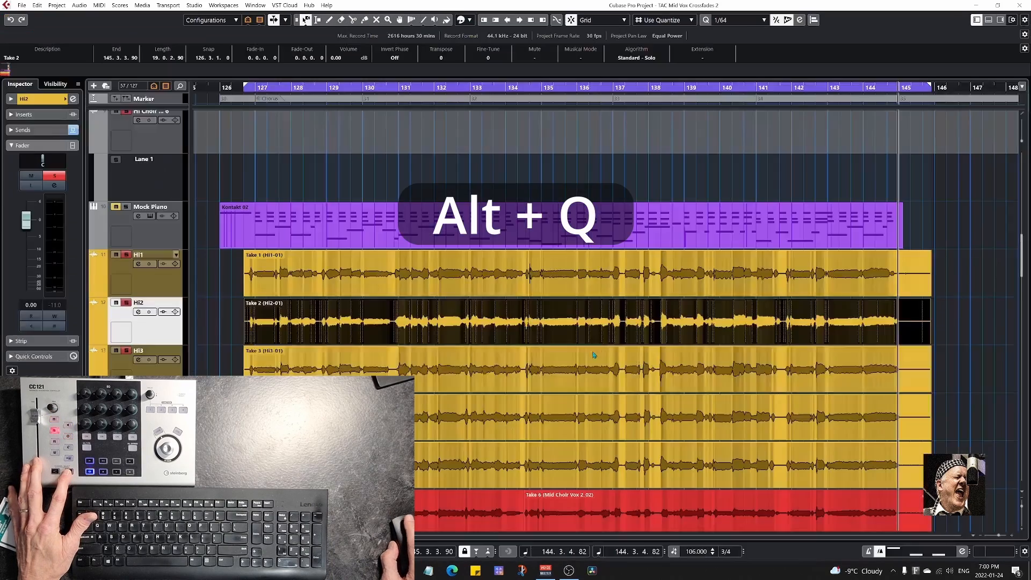
Quantize the pitch of the main row of VariAudio notes in Take 4 (Hi4-01) to E3.
key(alt+q)
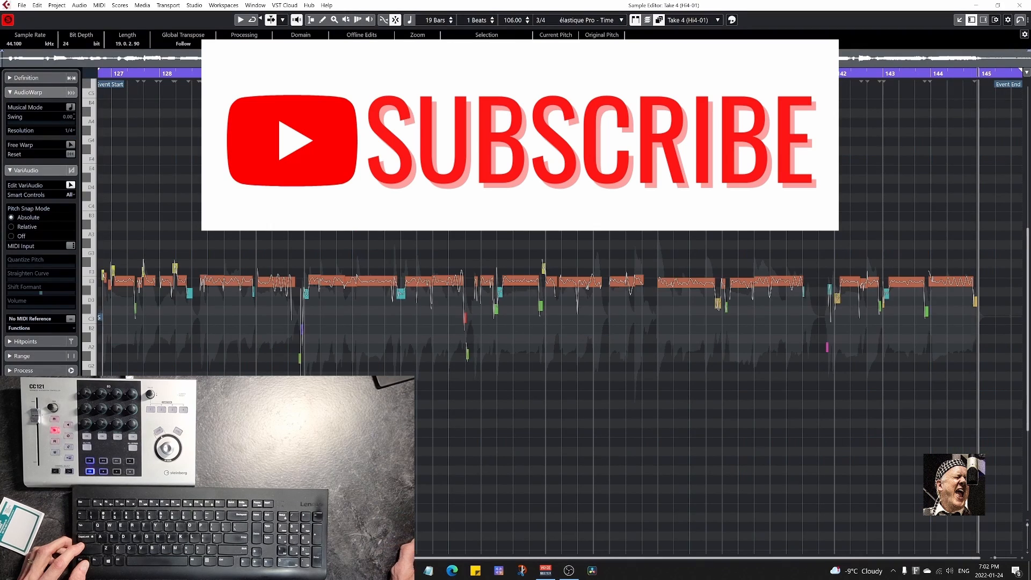
key(ctrl+a)
key(q)
drag(100, 258, 721, 274)
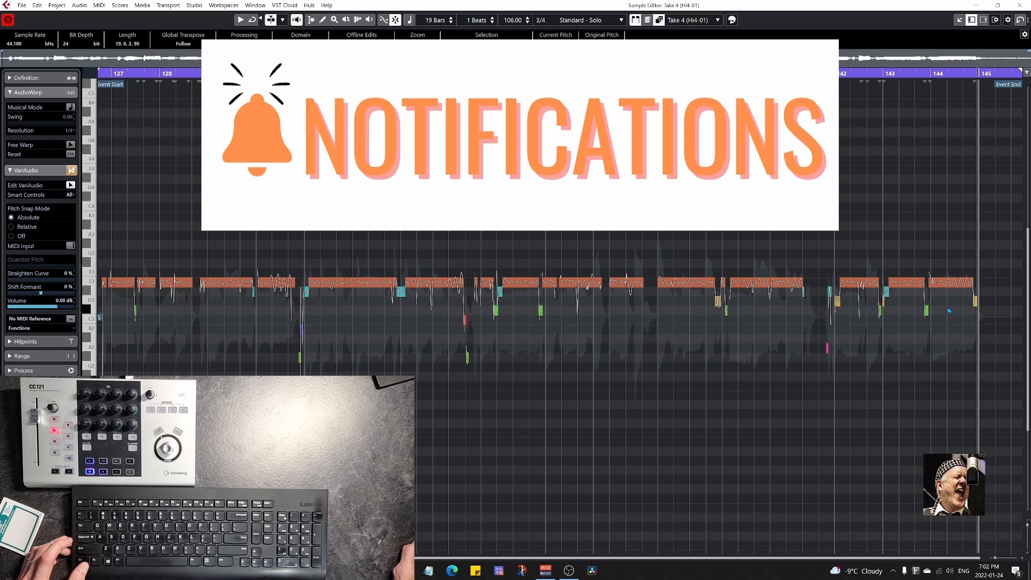
Raise the stray short notes just below the main row of Take 4 (Hi4-01) to E3.
key(Right)
key(Right)
key(Right)
key(Right)
key(Up)
key(Up)
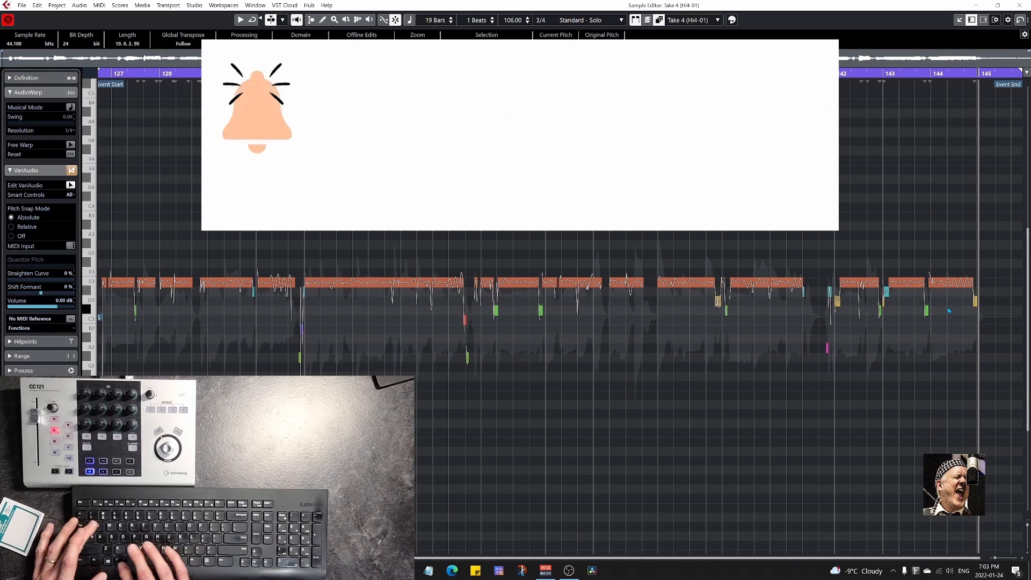
key(Right)
key(Right)
key(Right)
key(Right)
key(Right)
key(Right)
key(Right)
key(Up)
key(Up)
key(Right)
key(Right)
key(Right)
key(Right)
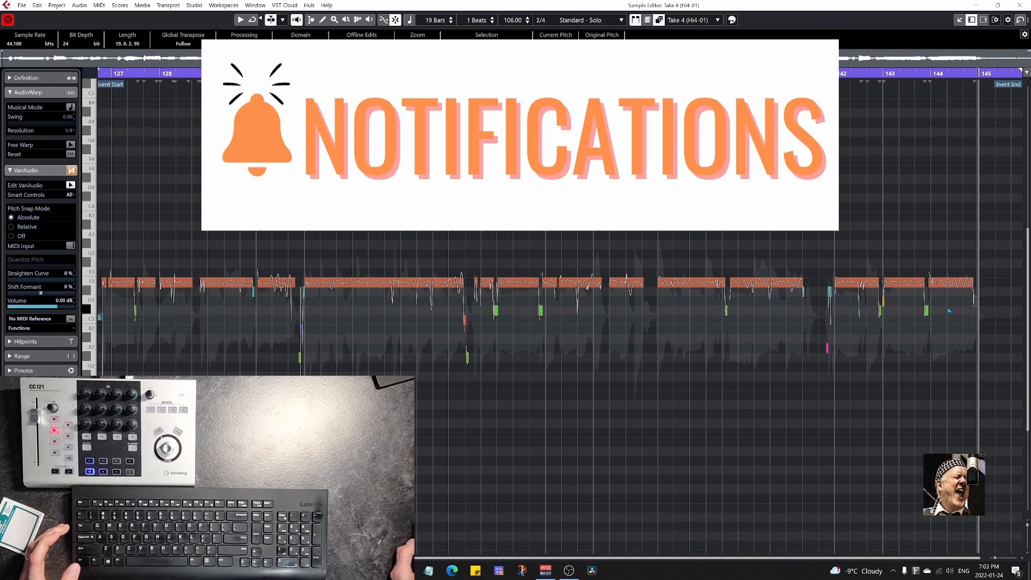
Open Take 5 (Hi5) in the Sample Editor and quantize the pitch of its main row of VariAudio notes to E3.
key(Return)
key(Down)
key(Return)
key(ctrl+a)
key(q)
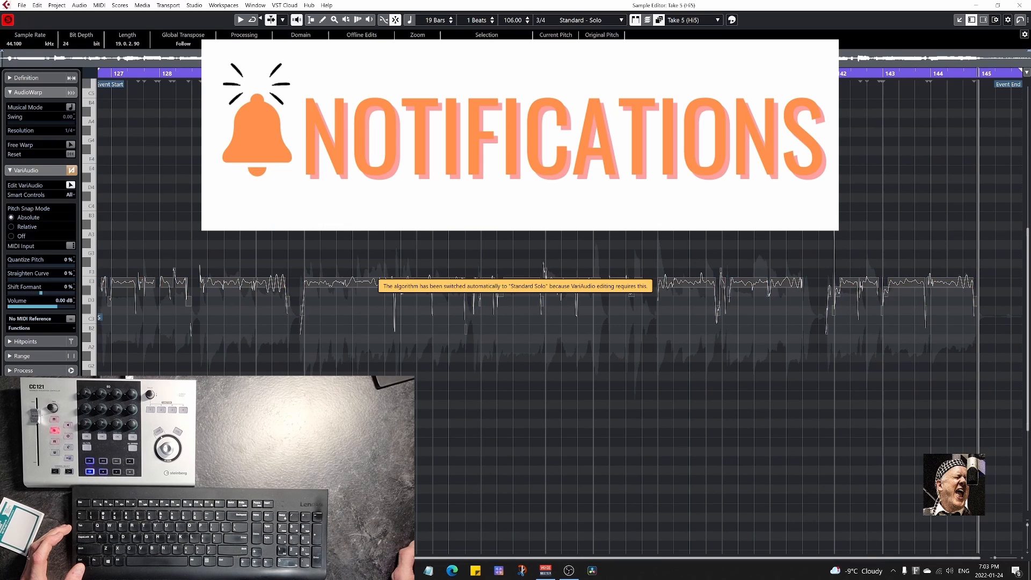
click(111, 302)
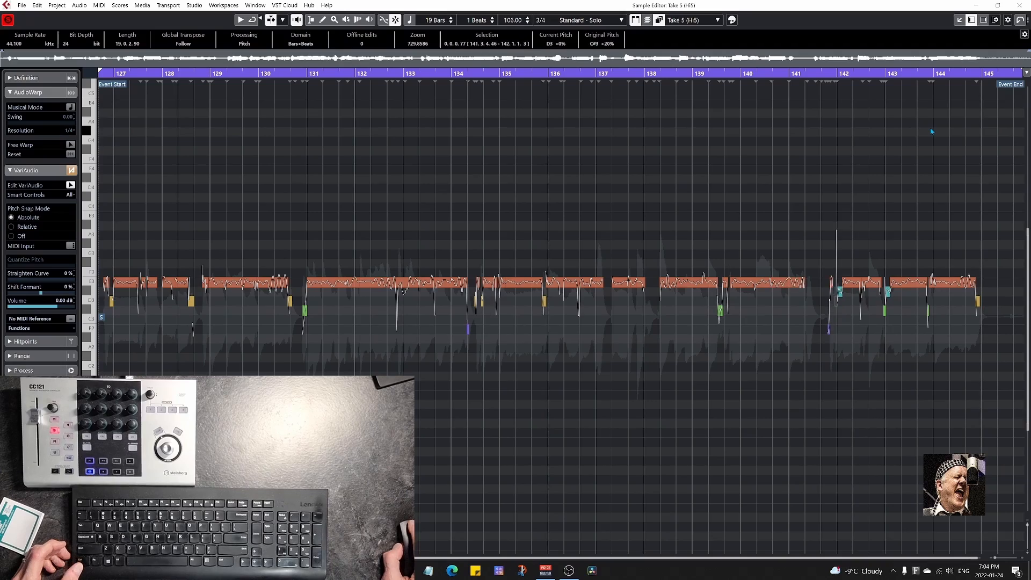
key(Return)
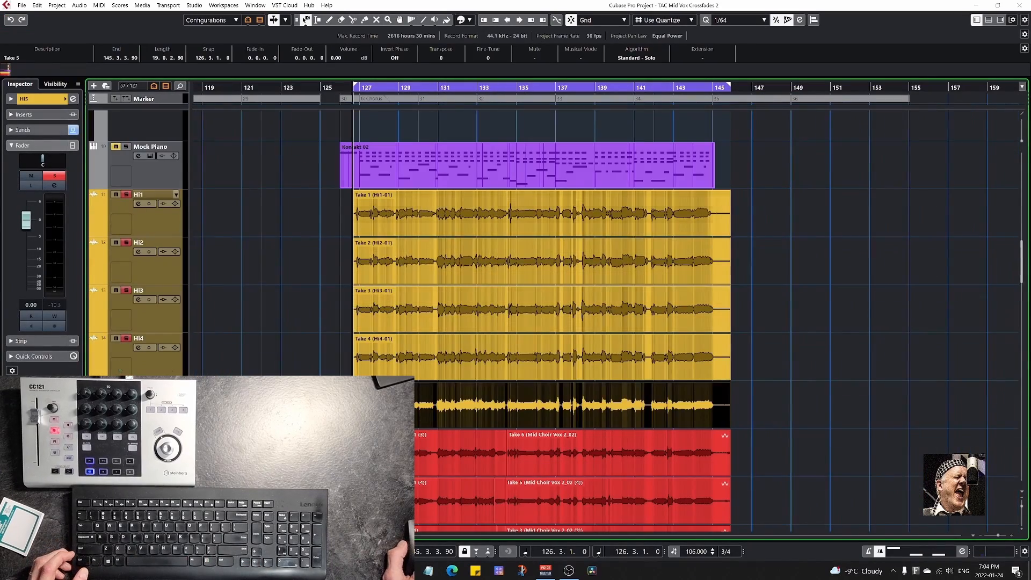
Select the Take 1 (Hi1-01) event on track Hi1 and open its first bars in the Sample Editor.
shift+click(159, 263)
key(s)
click(162, 217)
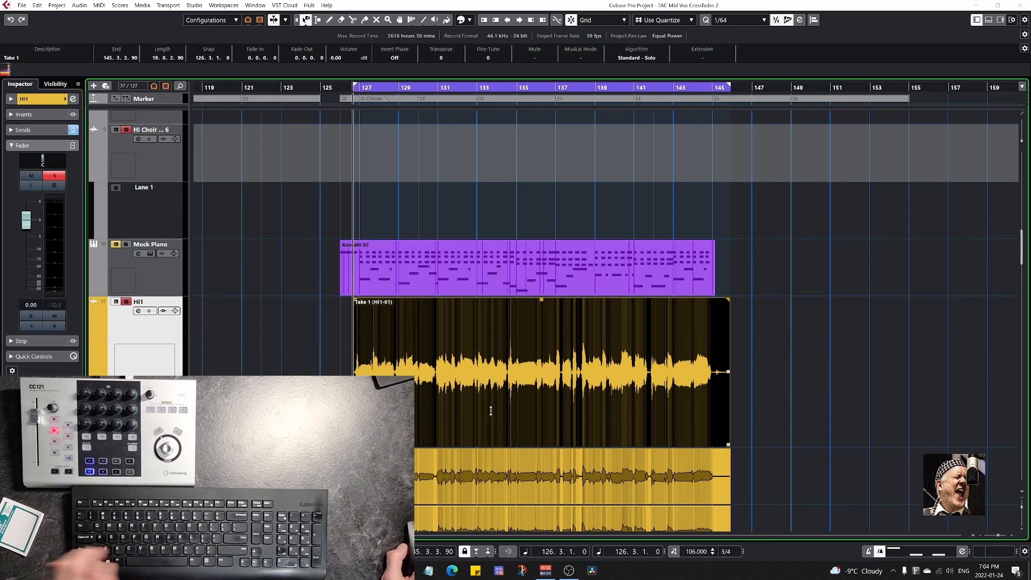
key(Return)
scroll(351, 374, up, 4)
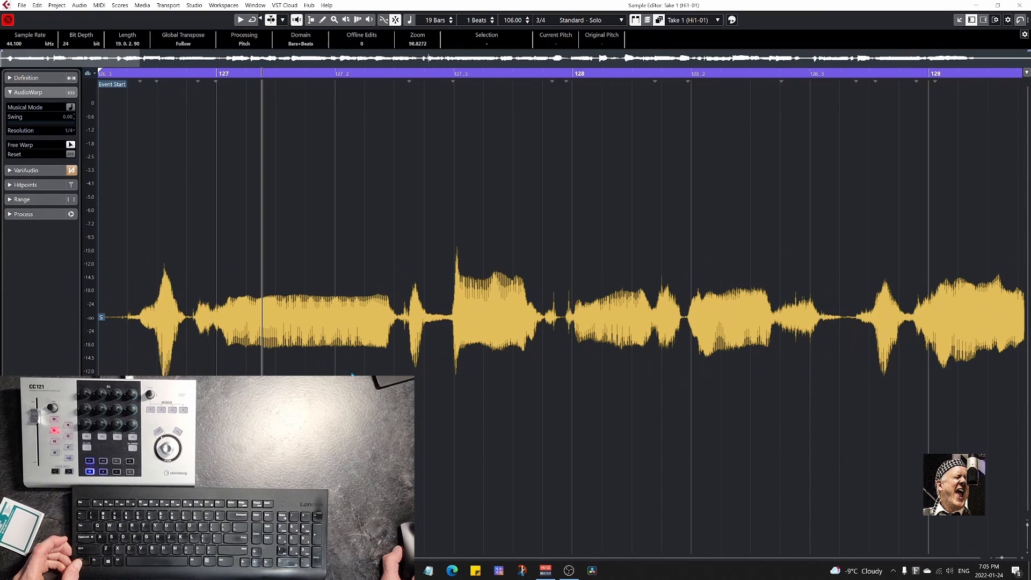
Add Free Warp markers at the note onsets of Take 1 up to bar 129 and shift those before 127, before 127.3 and at 128 slightly later.
click(216, 110)
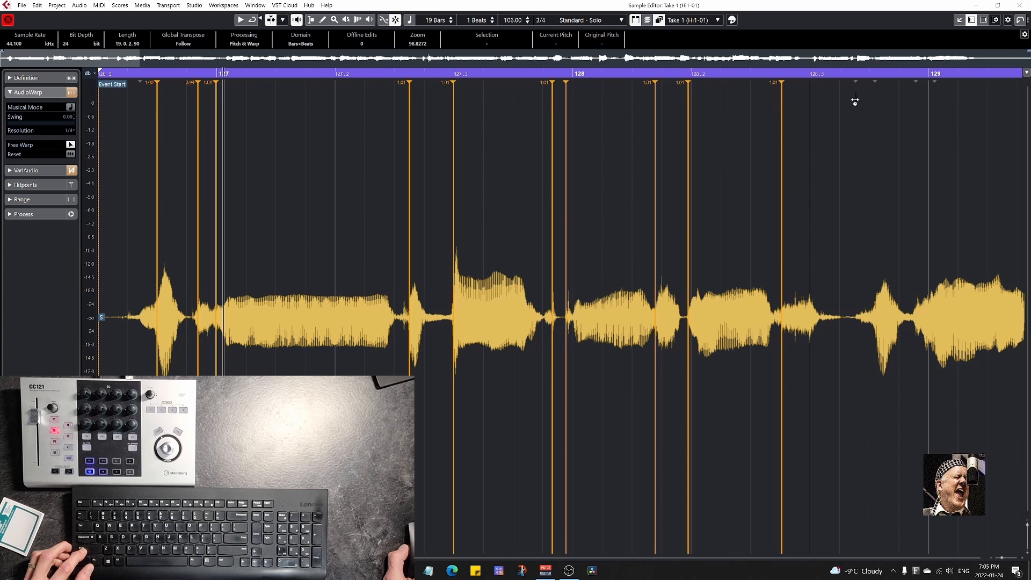
drag(154, 315, 156, 316)
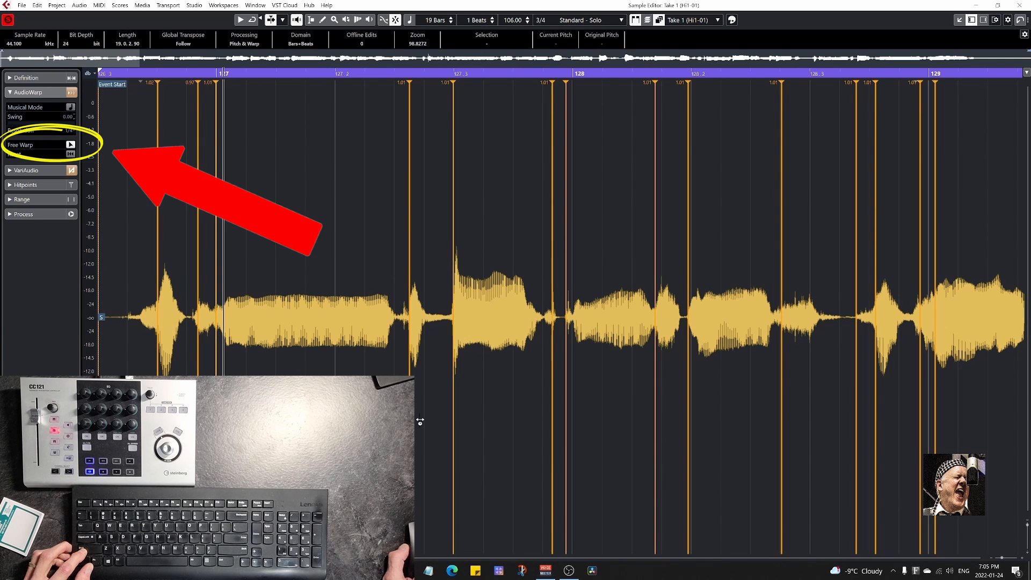
key(space)
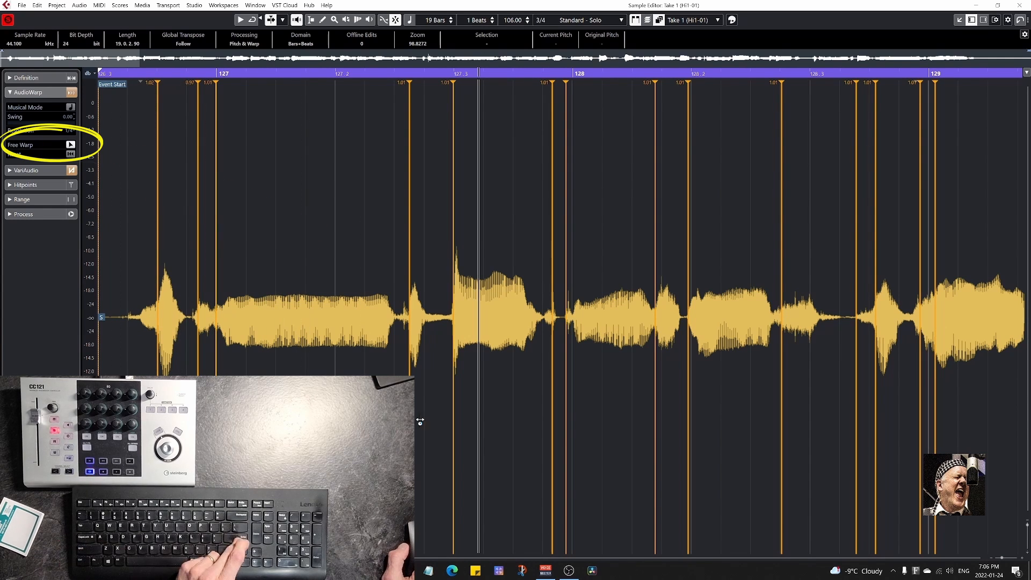
drag(410, 316, 414, 315)
key(space)
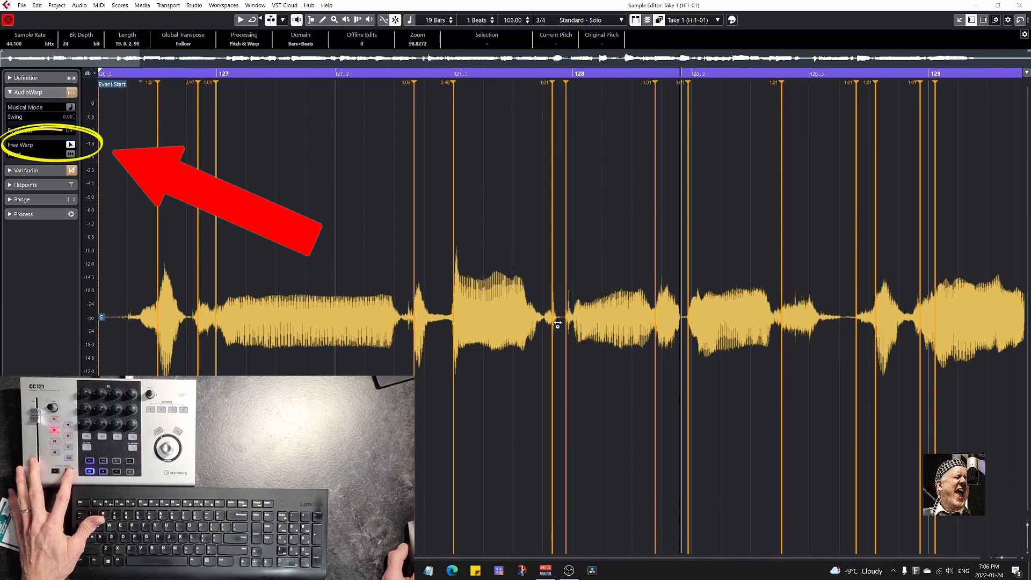
drag(559, 322, 572, 322)
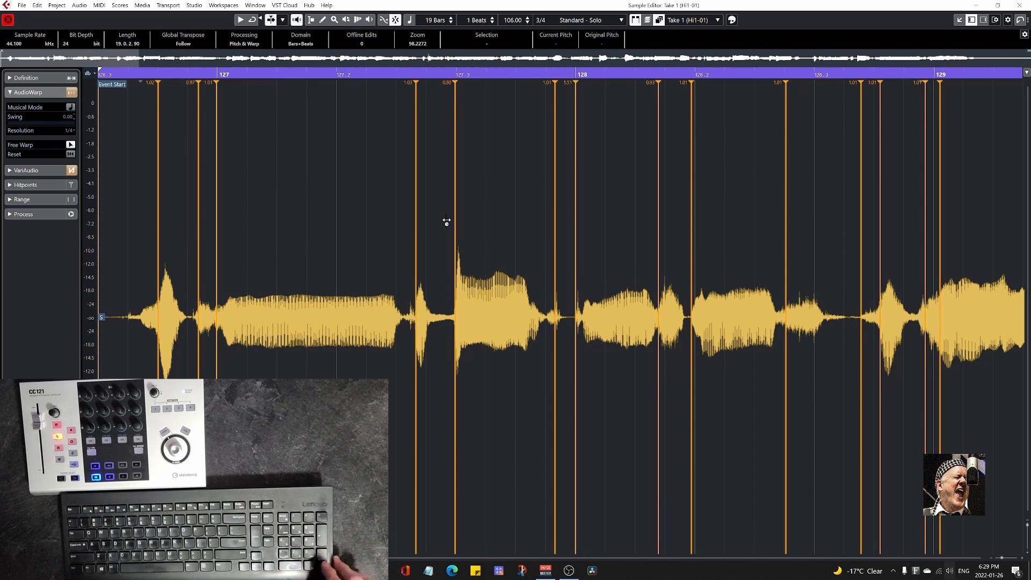
Play back the warped opening of Take 1 and move the warp marker near 128.2 to 128.2.1.0.
key(KP_Enter)
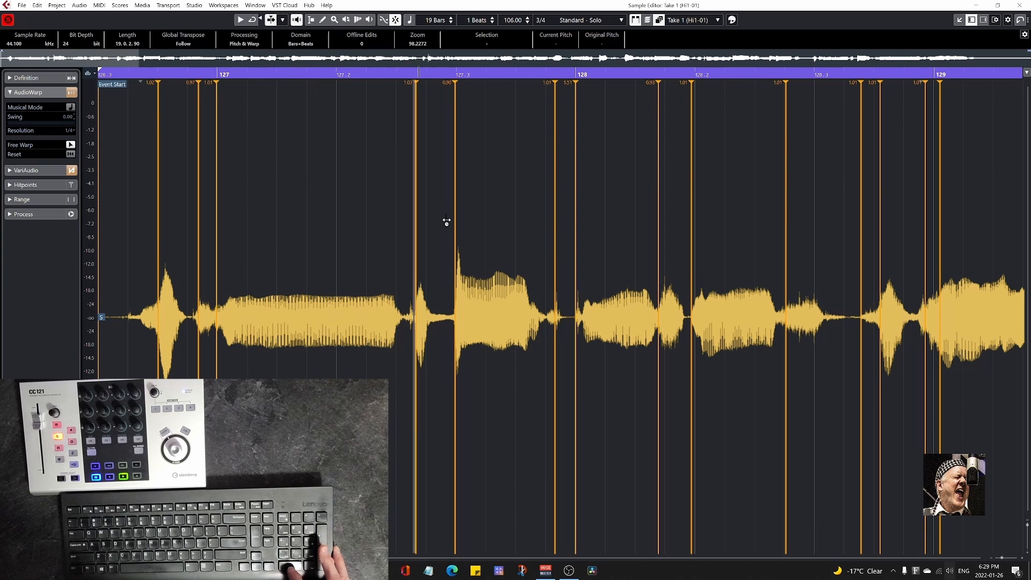
key(KP_0)
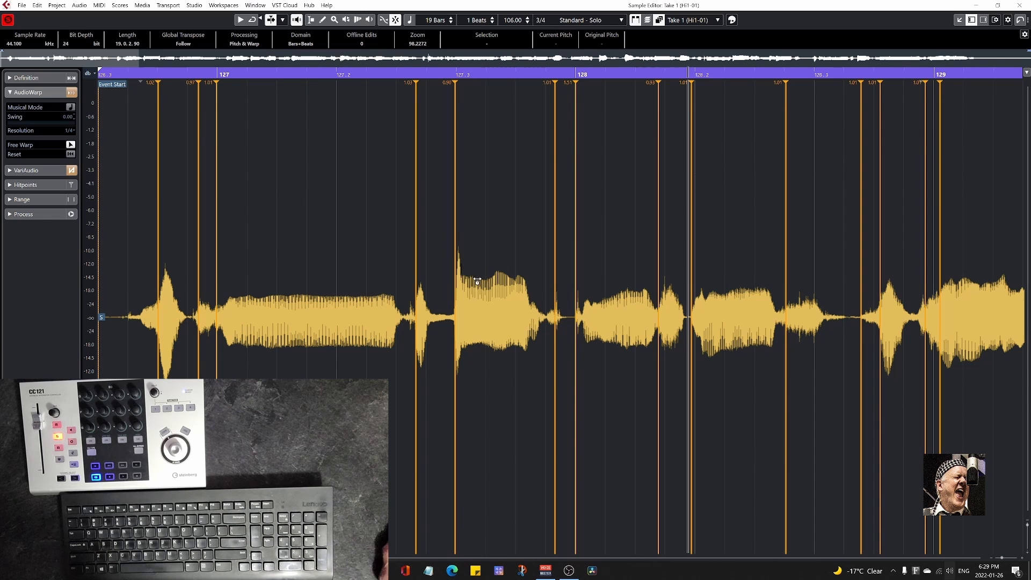
drag(693, 304, 696, 302)
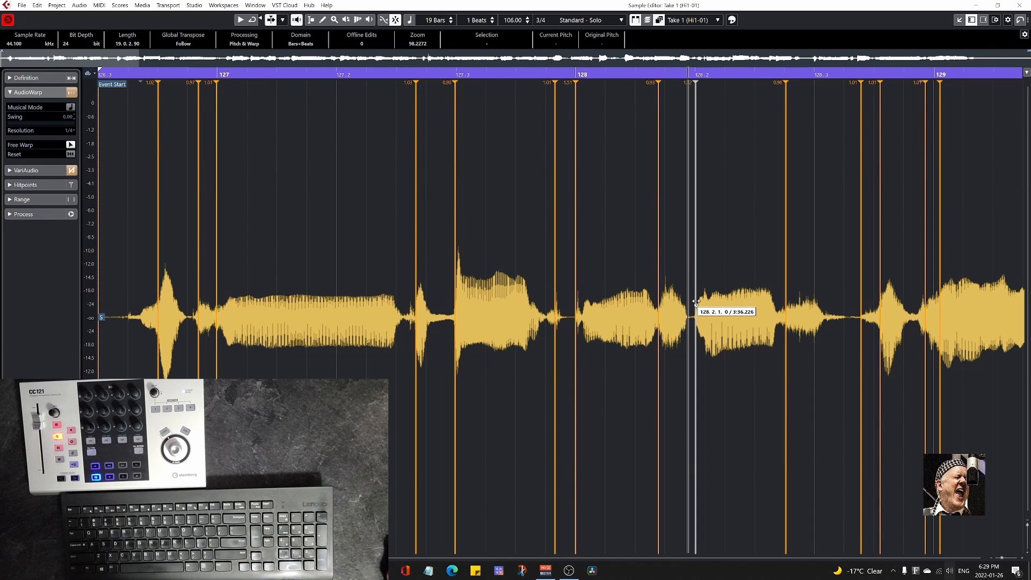
Play the passage from before 127.3 and move the warp marker between 128.3 and 129 slightly later.
scroll(714, 413, right, 10)
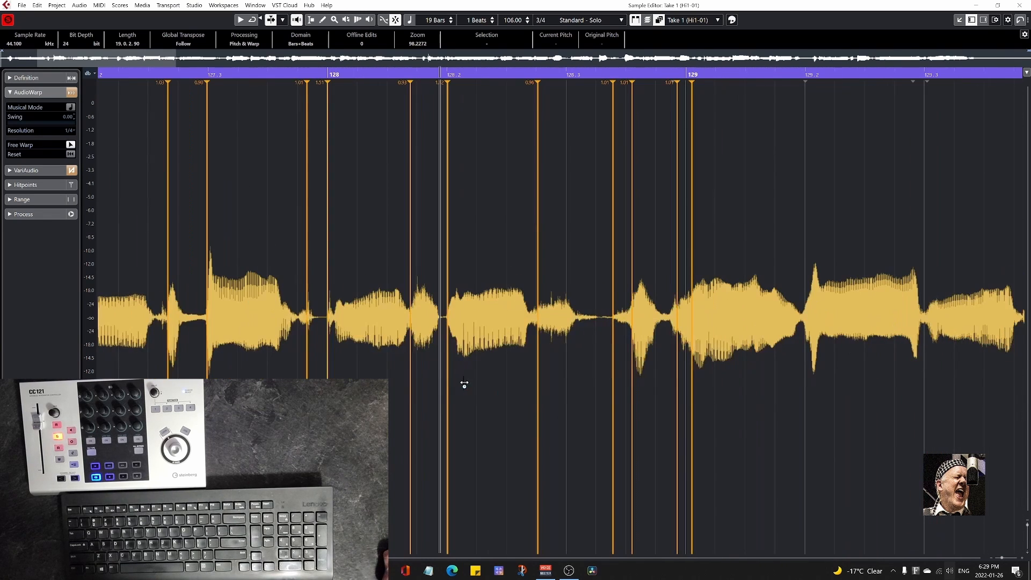
click(126, 75)
key(space)
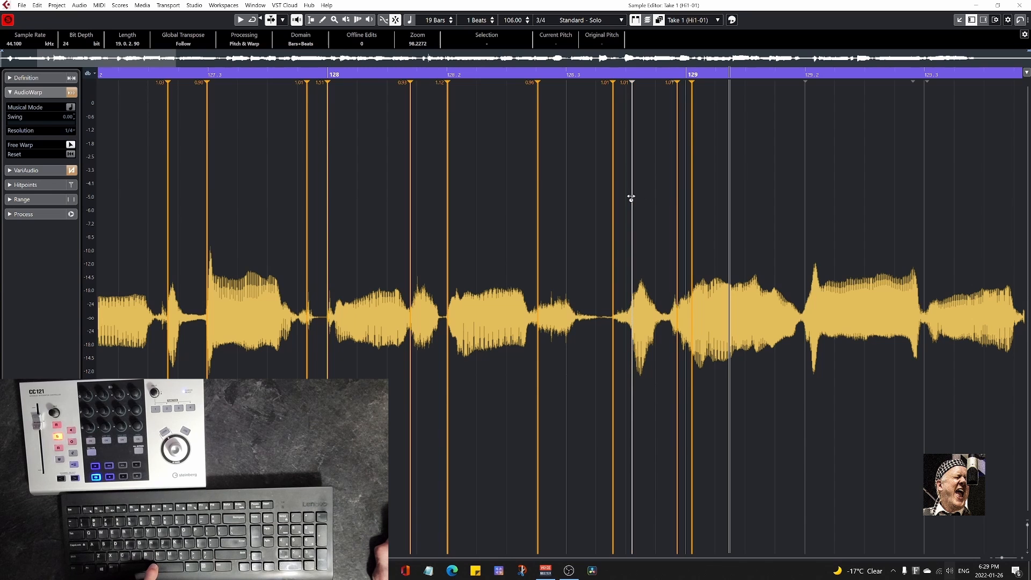
drag(632, 197, 636, 198)
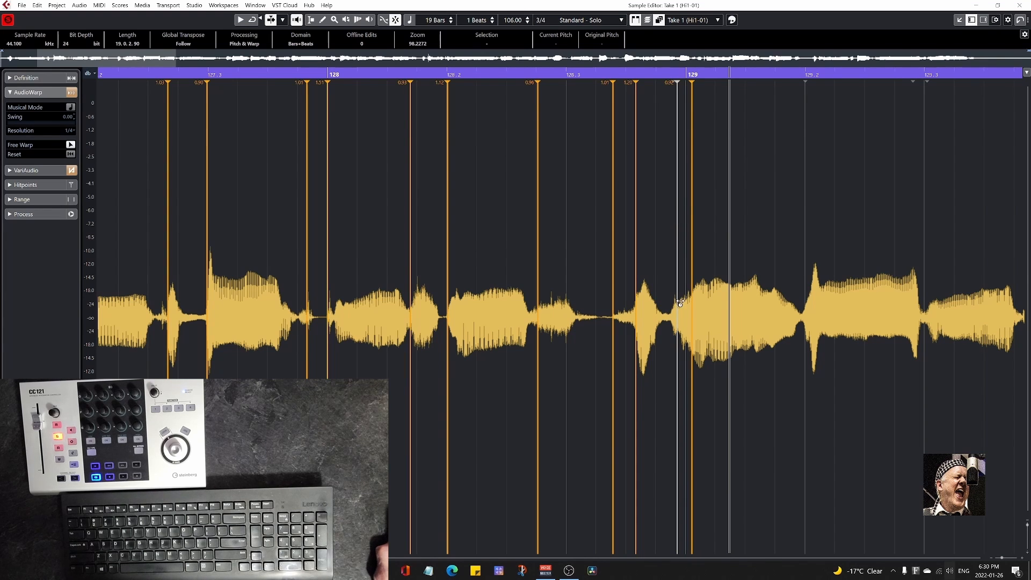
Audition the note onset just before bar 129 with the Play tool and return to Object Selection.
key(9)
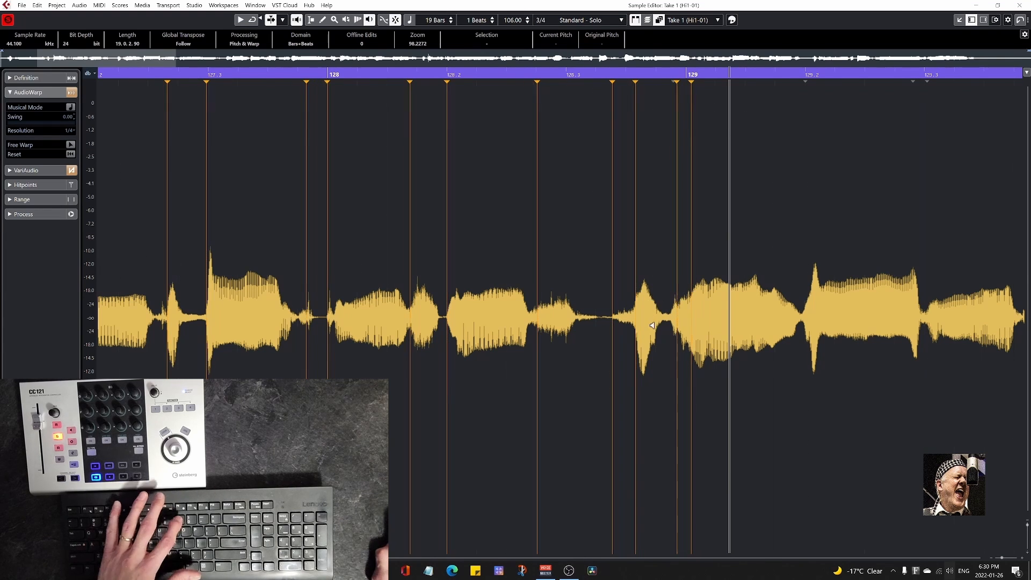
click(680, 318)
click(680, 317)
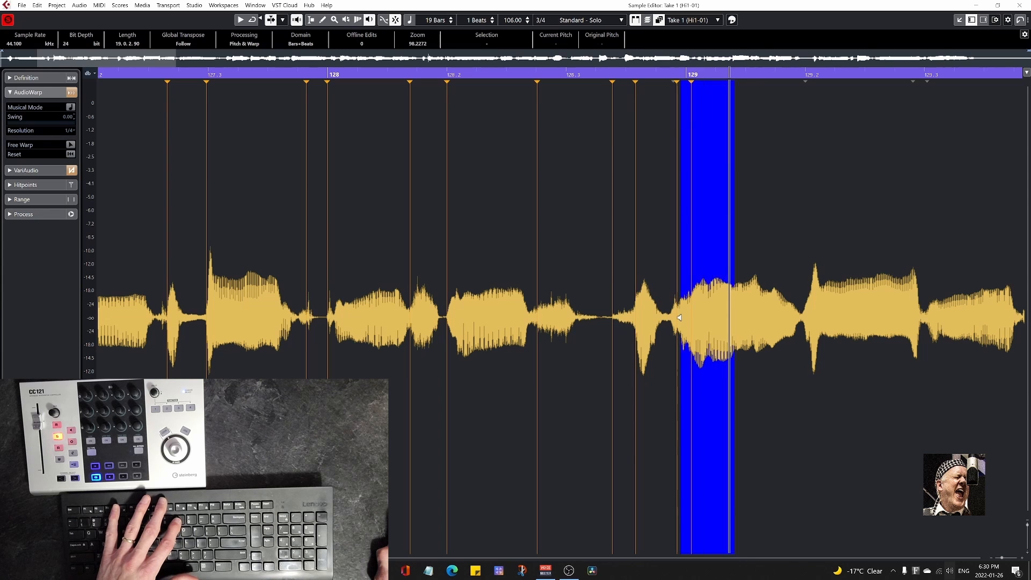
click(671, 317)
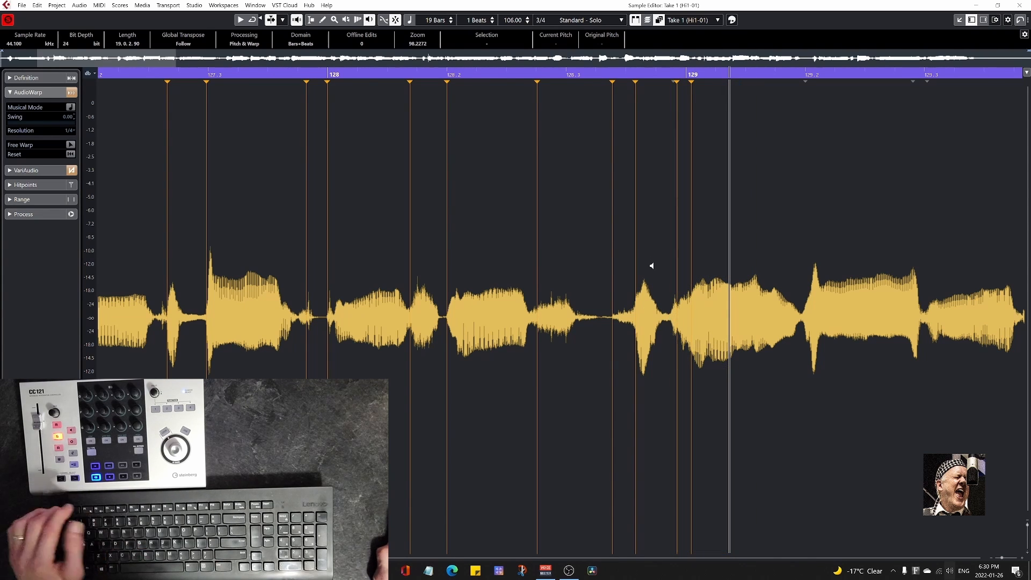
key(1)
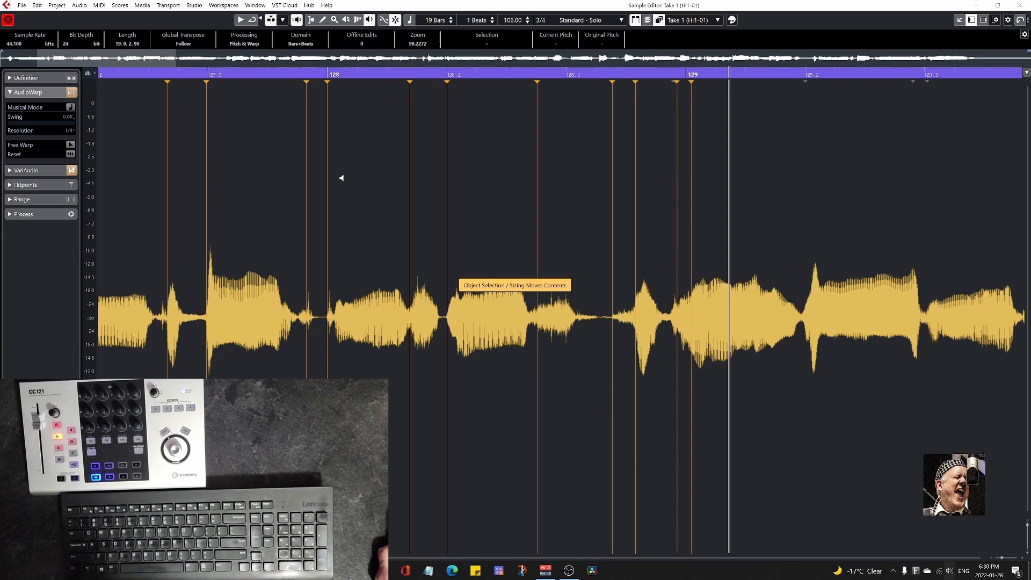
Reactivate Free Warp and move the warp marker just before bar 129 onto the bar line.
click(70, 146)
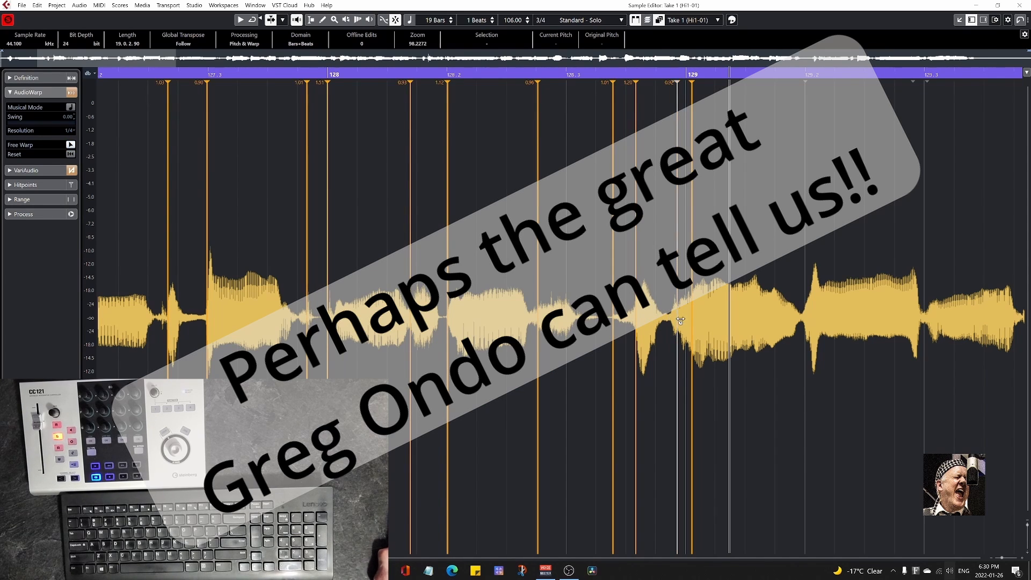
drag(679, 320, 686, 321)
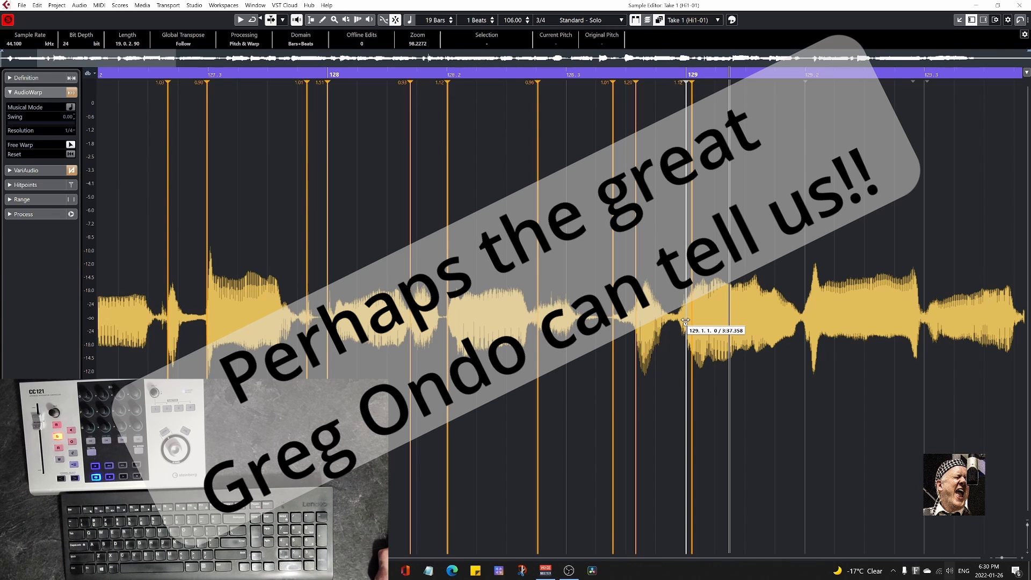
click(268, 73)
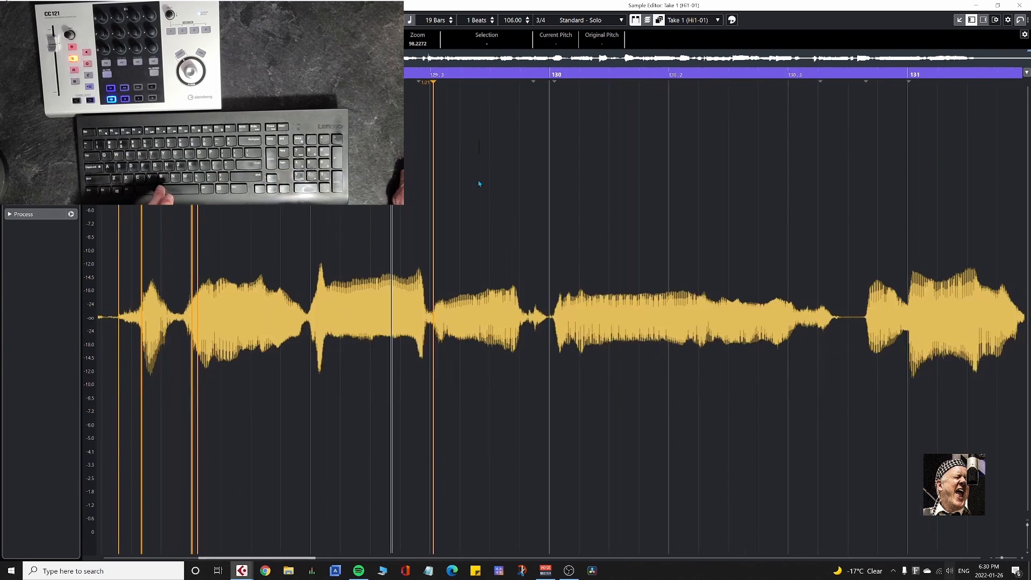
Add Free Warp markers at the note onsets of Take 1 from bar 130 through bar 133.
click(554, 161)
click(819, 159)
click(866, 153)
click(909, 151)
scroll(909, 151, right, 10)
click(335, 107)
click(406, 105)
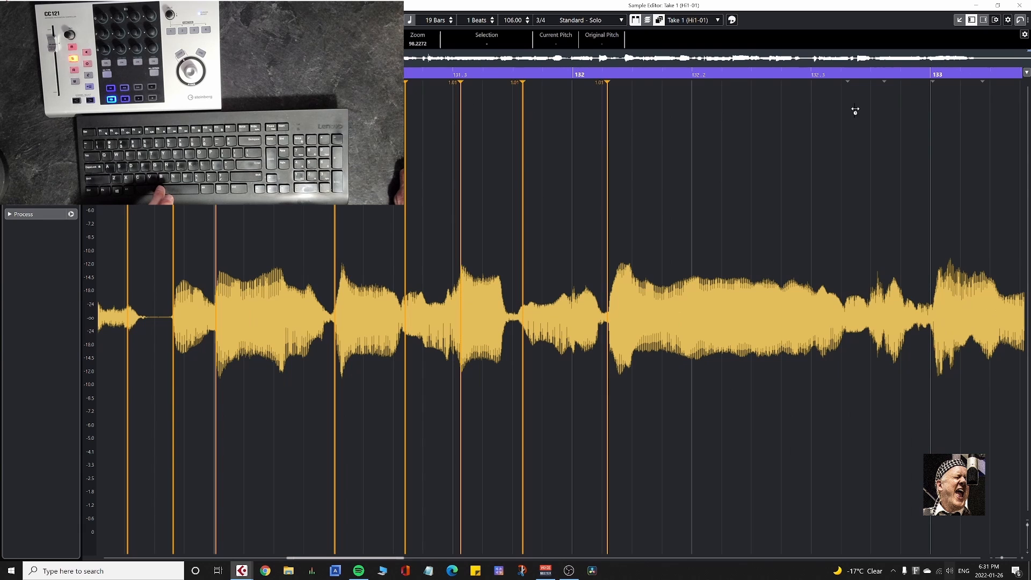
scroll(993, 124, right, 10)
click(193, 123)
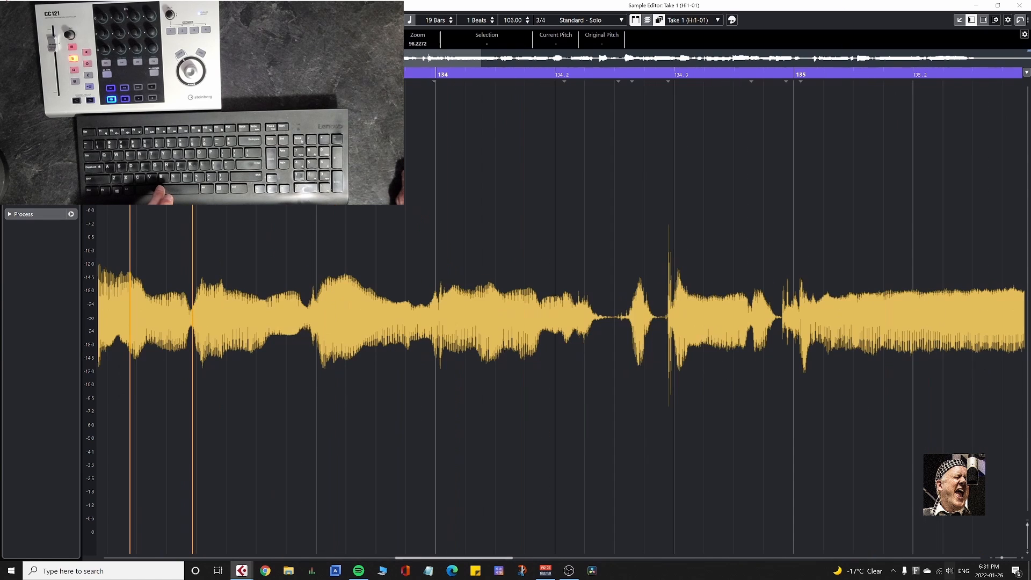
Add Free Warp markers at the note onsets of Take 1 from 134.2 to bar 137.
click(568, 95)
click(787, 101)
click(801, 102)
scroll(487, 138, right, 10)
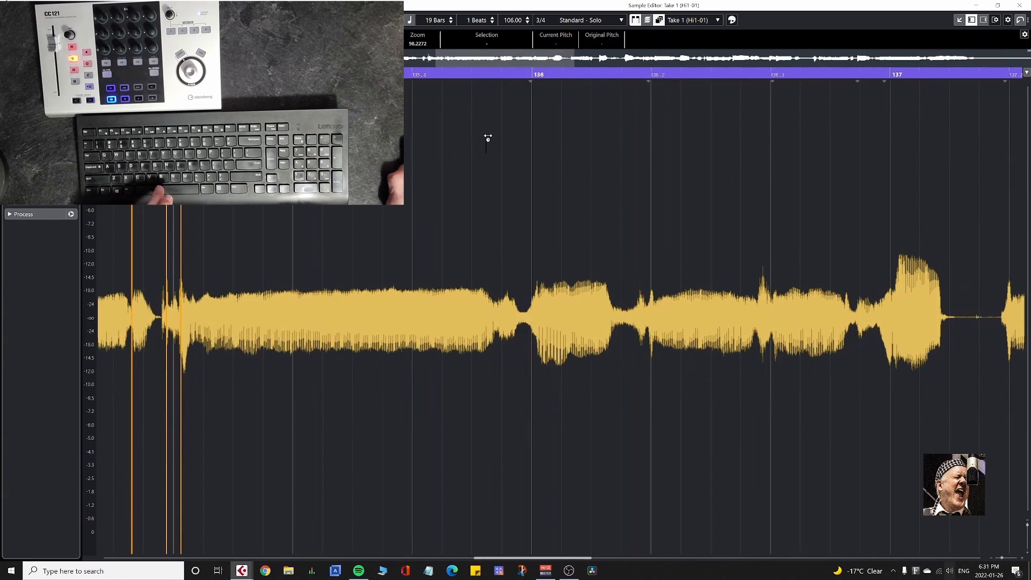
click(648, 102)
click(772, 101)
click(856, 99)
click(884, 99)
Add Free Warp markers at the note onsets of Take 1 from 137.2 to 139.2.
scroll(886, 102, right, 10)
click(375, 102)
click(499, 100)
click(563, 99)
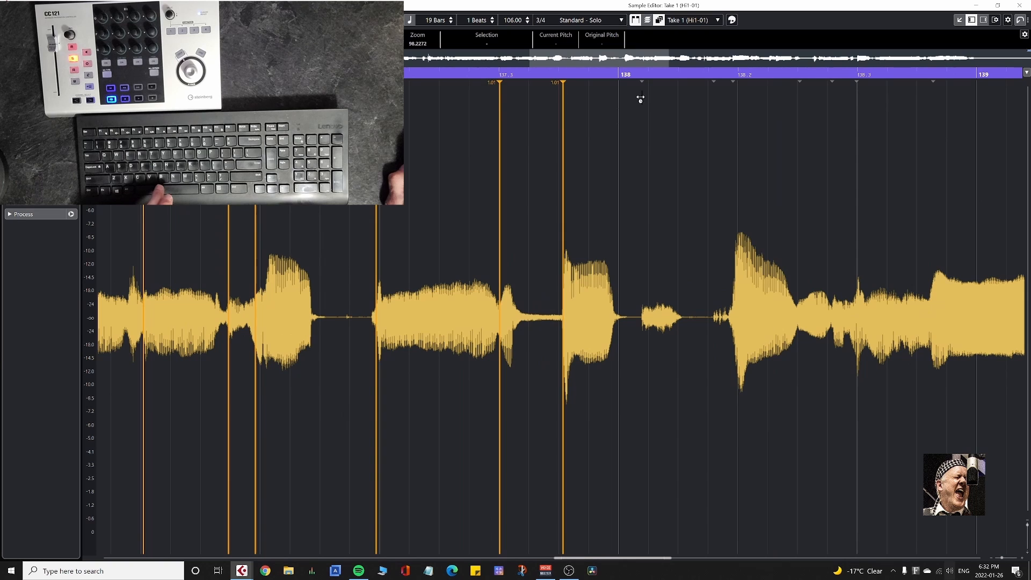
click(856, 101)
scroll(886, 135, right, 10)
click(540, 101)
click(714, 101)
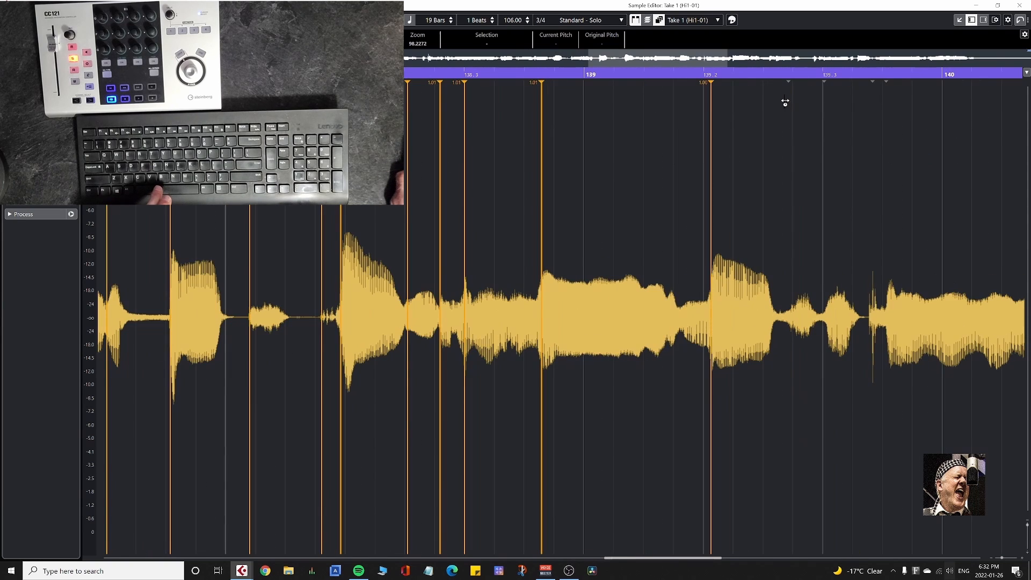
Add Free Warp markers at the note onsets of Take 1 from around 139.3 to just before bar 141.
click(784, 101)
click(822, 101)
click(870, 102)
scroll(881, 102, right, 10)
click(363, 102)
click(425, 102)
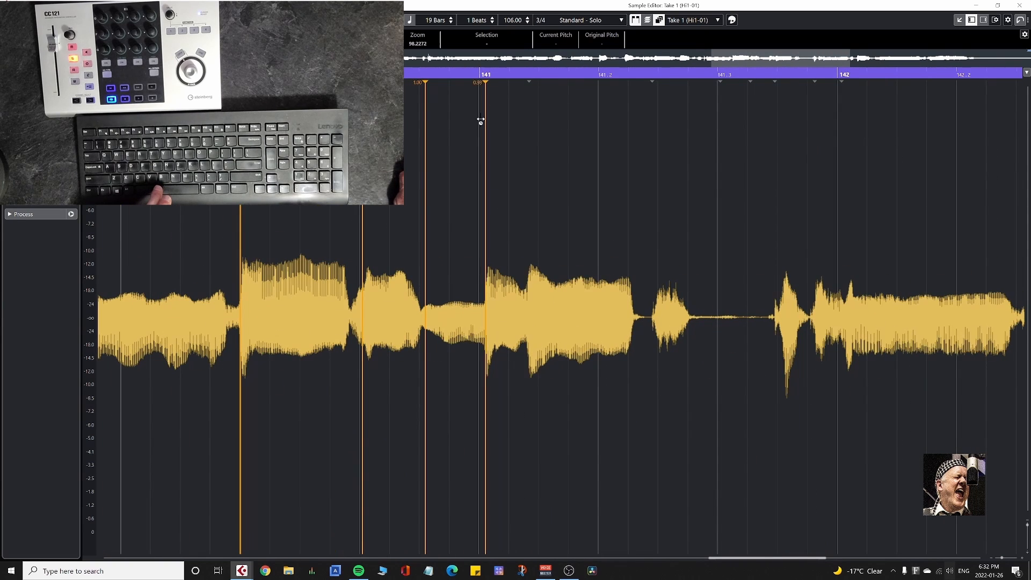
Add Free Warp markers at the remaining note onsets of Take 1 from bar 141 to just after bar 145.
click(487, 102)
click(530, 102)
click(654, 102)
click(768, 101)
scroll(805, 135, right, 10)
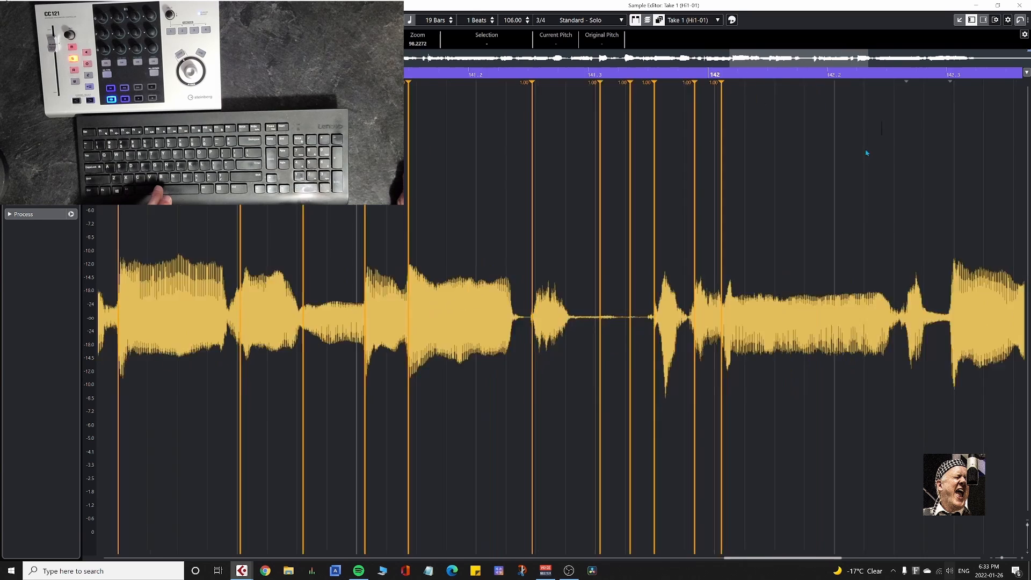
click(692, 103)
click(963, 102)
scroll(682, 215, right, 10)
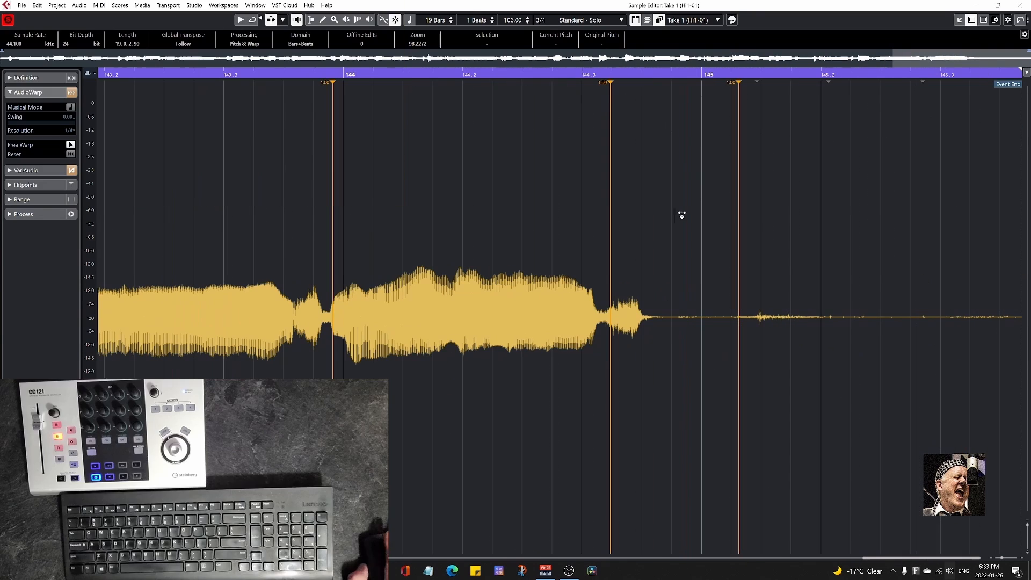
Play back the warp-marked Take 1 from just after the start of bar 128 to check its timing.
key(space)
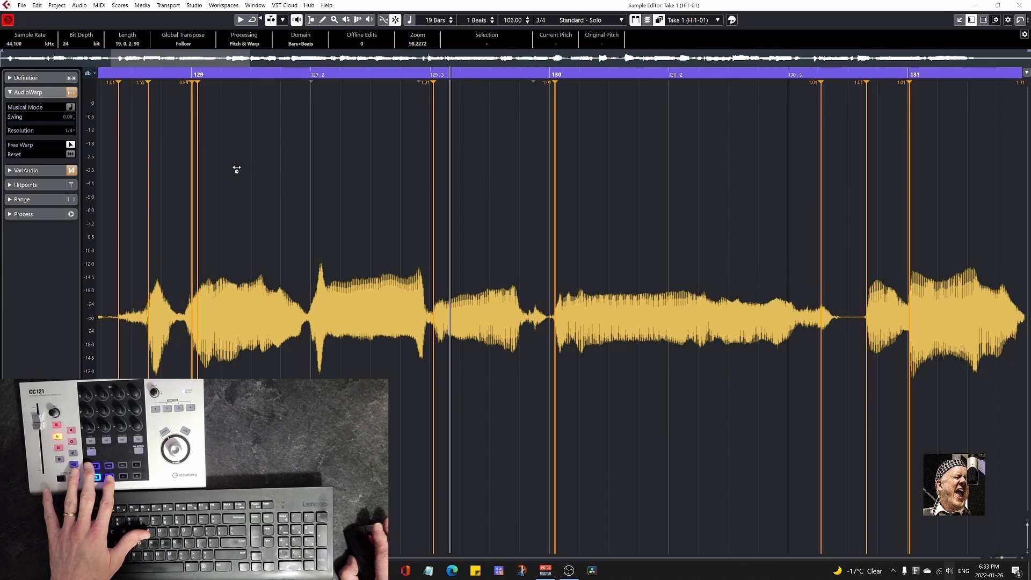
drag(236, 169, 605, 184)
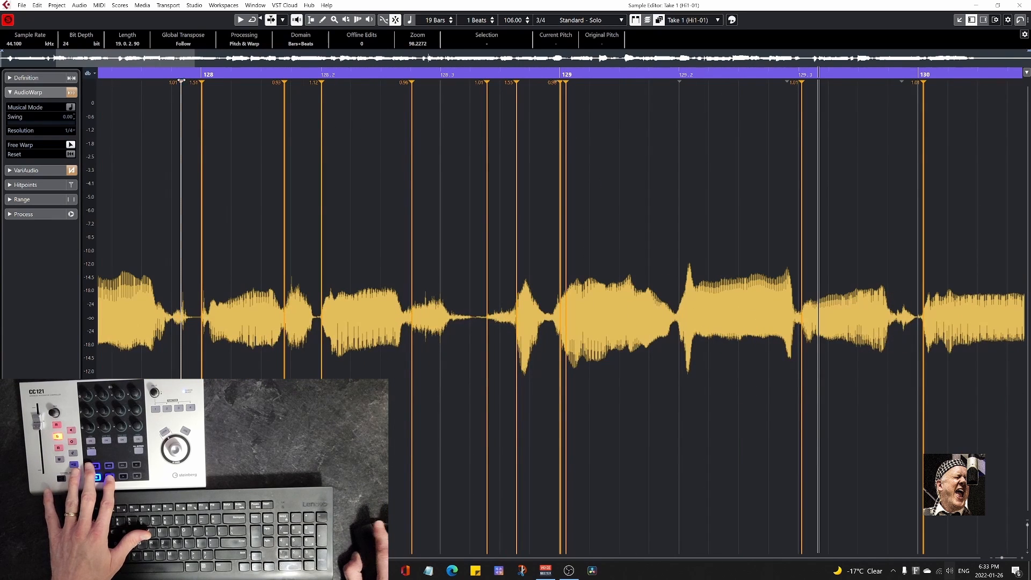
click(222, 74)
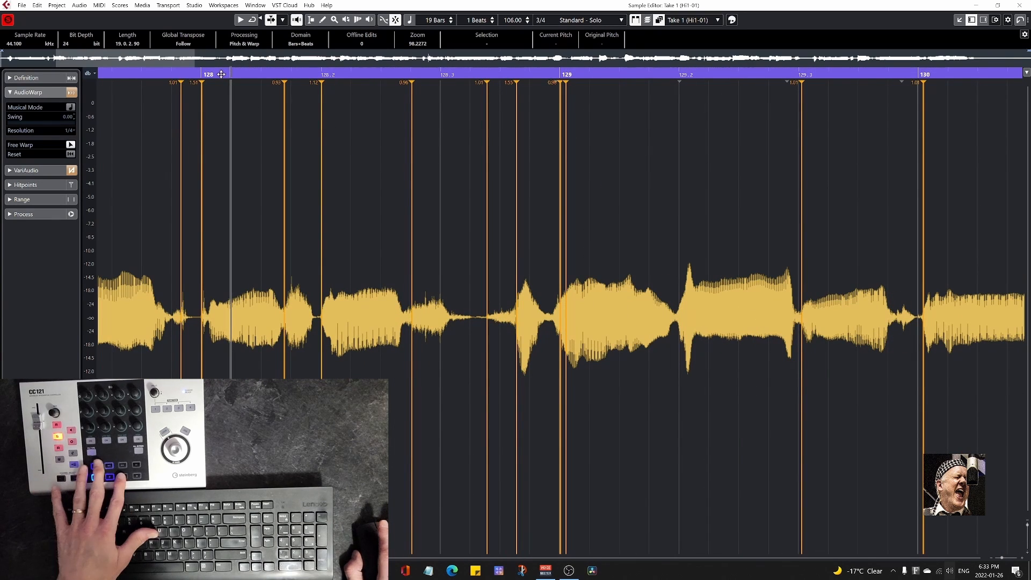
key(space)
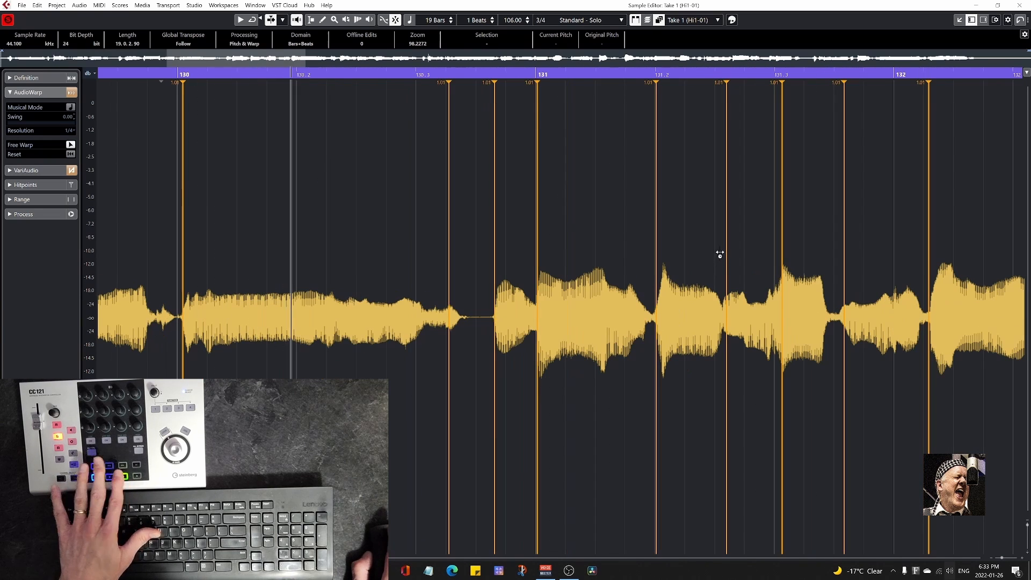
key(space)
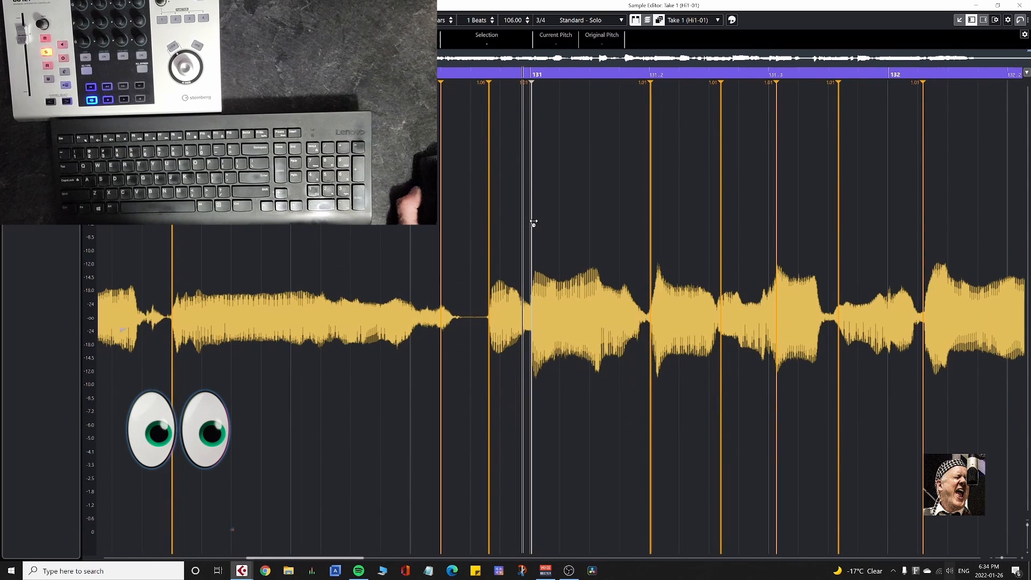
Warp the Take 1 note onset near 131.3 onto the beat and move the onset before bar 132 slightly later.
drag(776, 233, 769, 233)
drag(838, 233, 844, 232)
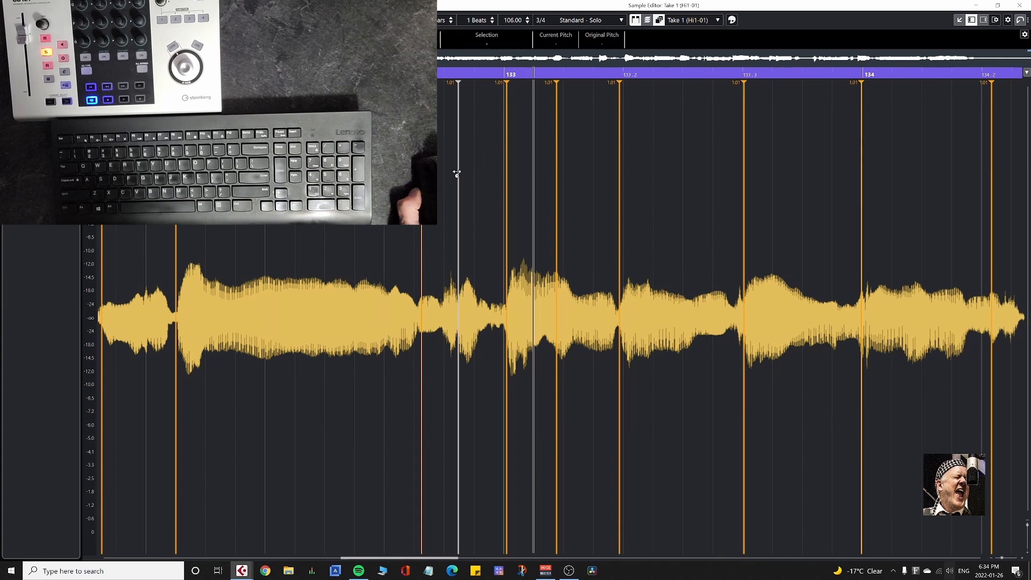
drag(458, 173, 504, 161)
drag(619, 151, 624, 150)
drag(744, 155, 743, 156)
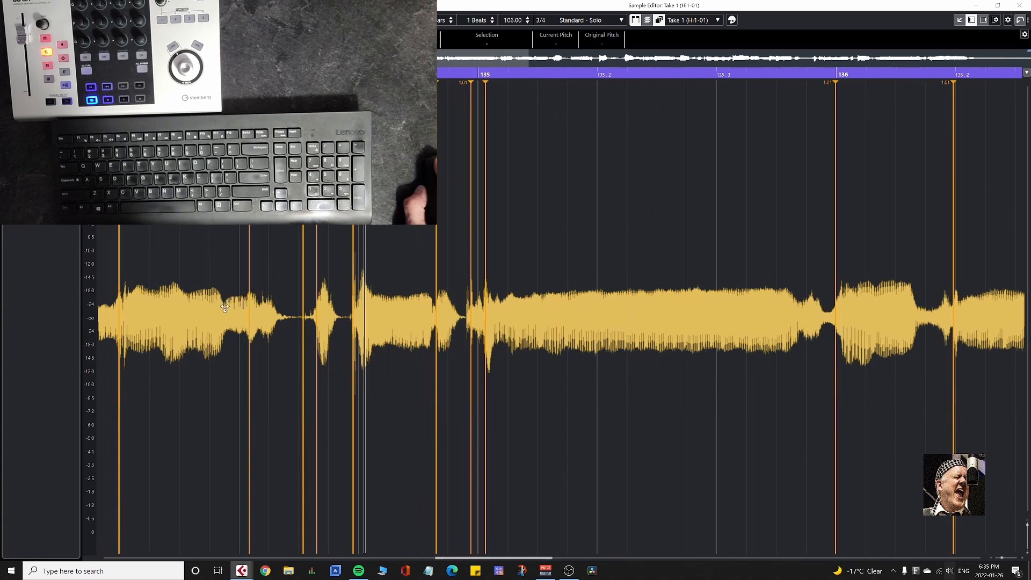
Warp the Take 1 onsets near 134.3 and 135 onto their beats and adjust further onsets up to about bar 142.
drag(353, 274, 359, 274)
drag(471, 259, 477, 259)
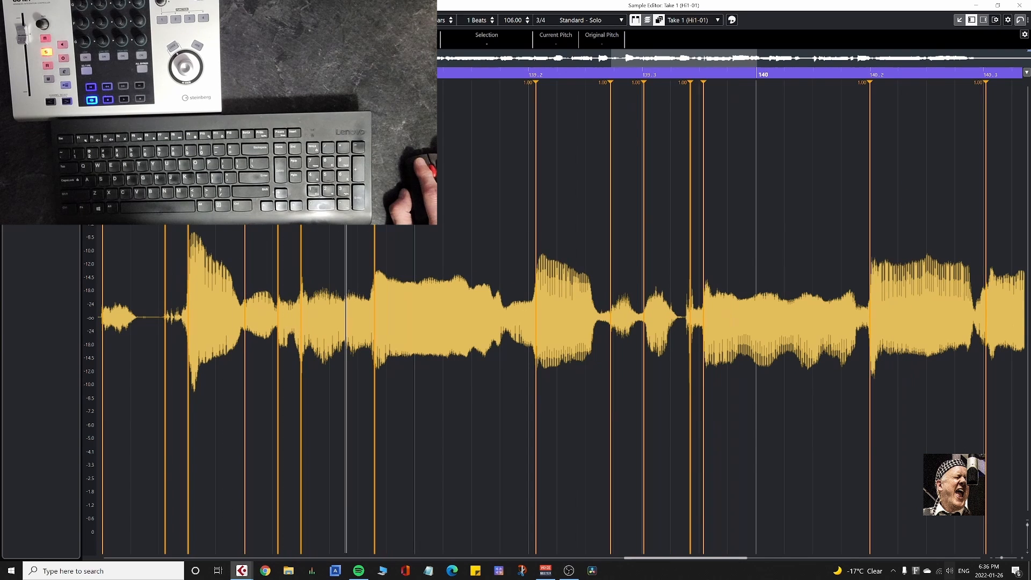
drag(536, 229, 530, 230)
drag(611, 204, 643, 229)
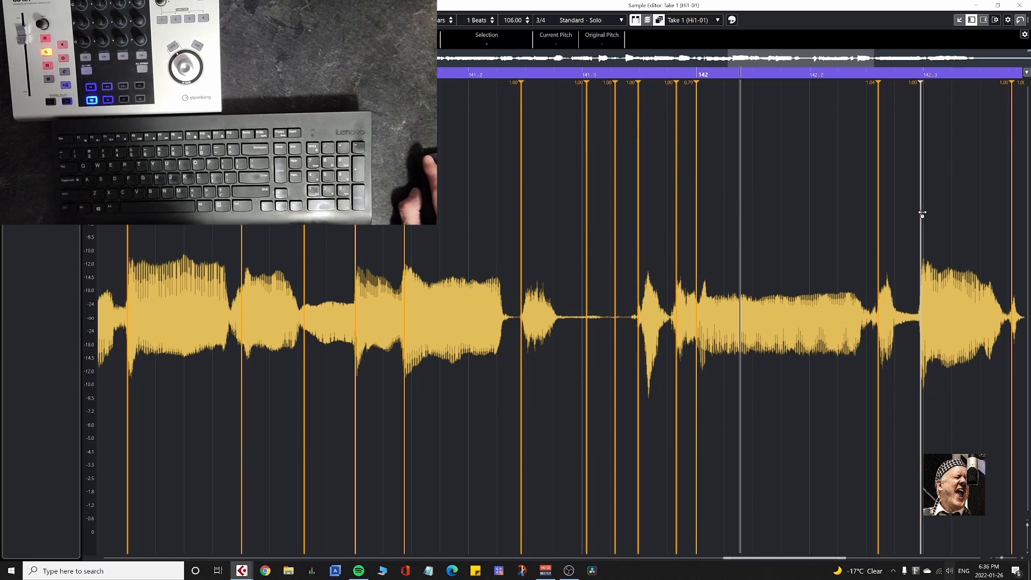
drag(285, 277, 294, 277)
drag(625, 272, 634, 272)
key(space)
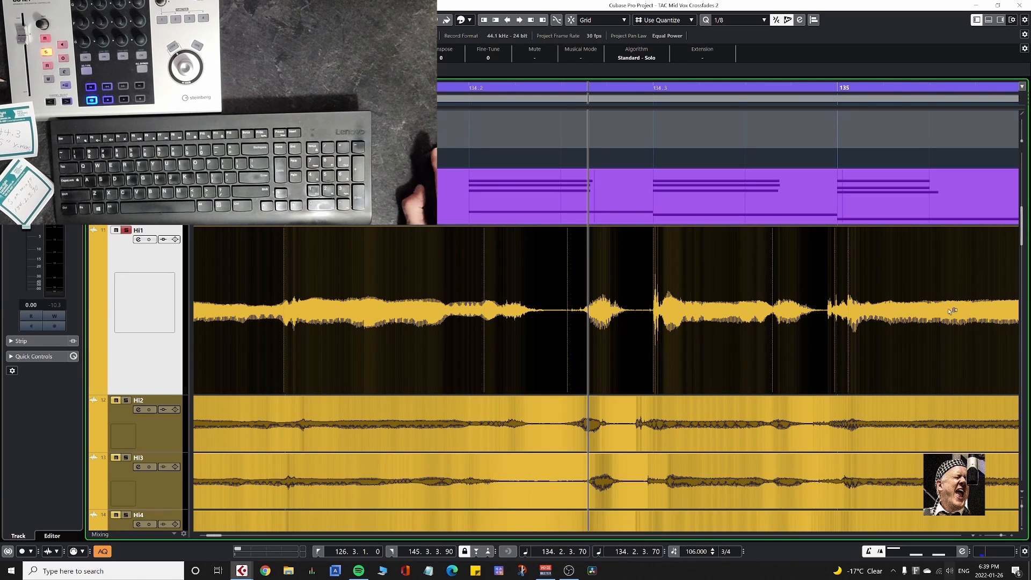
Return to the full project view and add Take 1 as the Audio Alignment reference, bouncing its real-time effects.
key(Return)
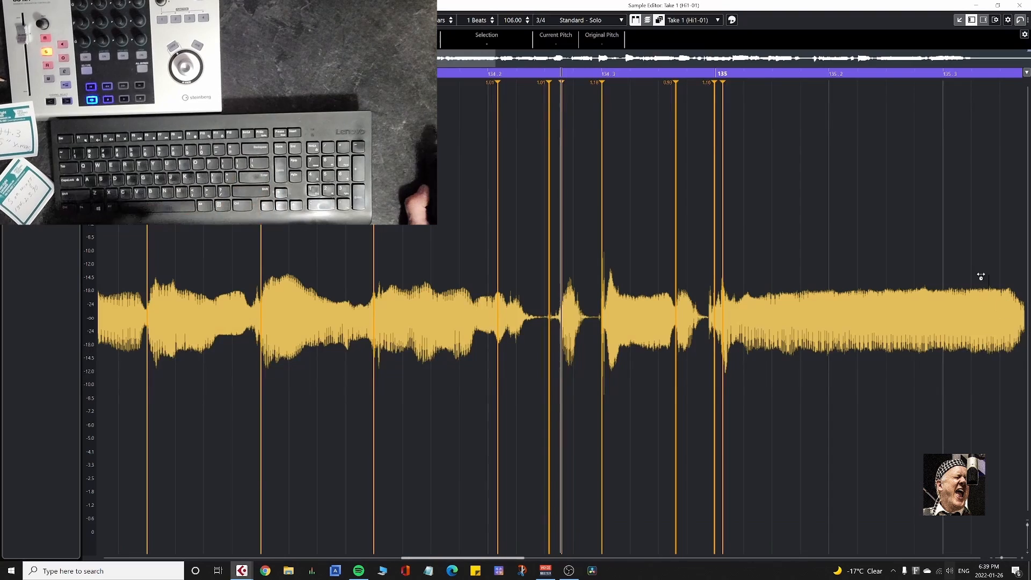
key(Return)
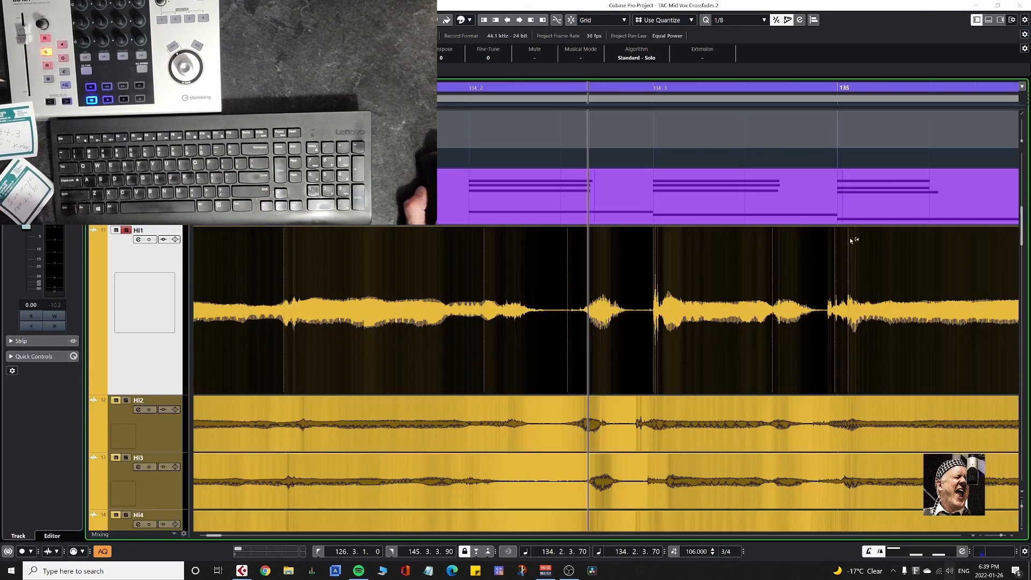
key(alt+s)
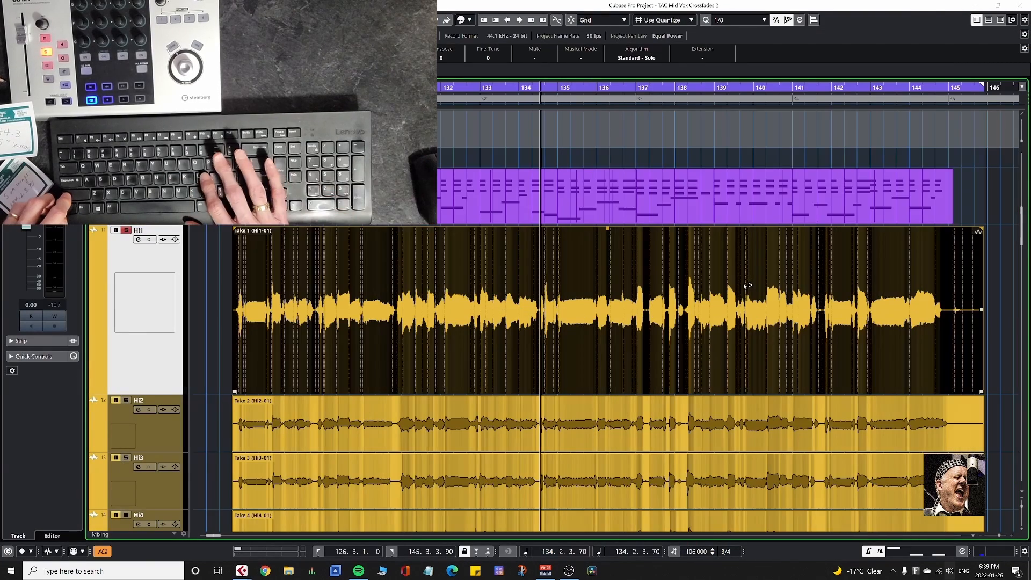
click(814, 20)
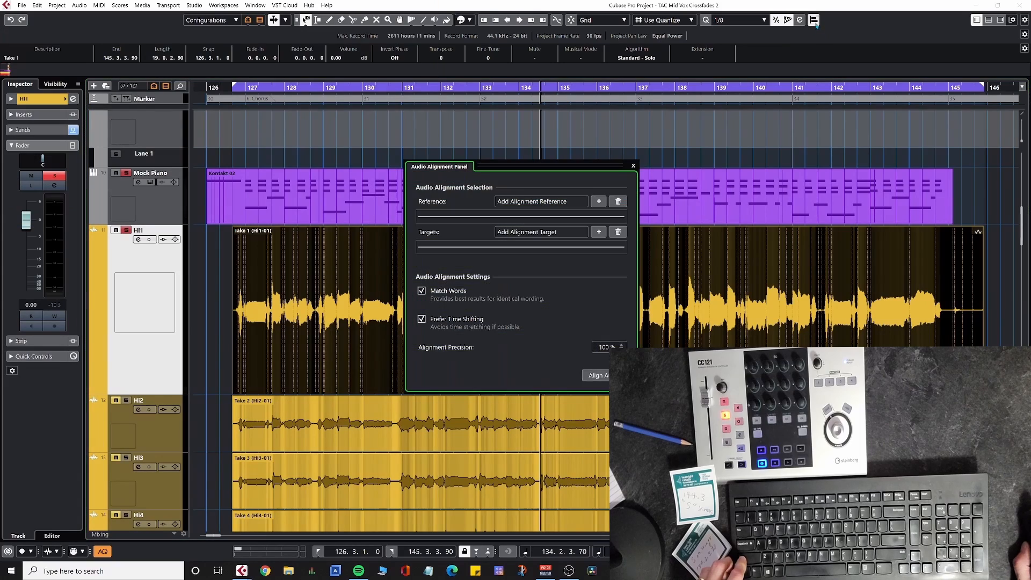
click(599, 202)
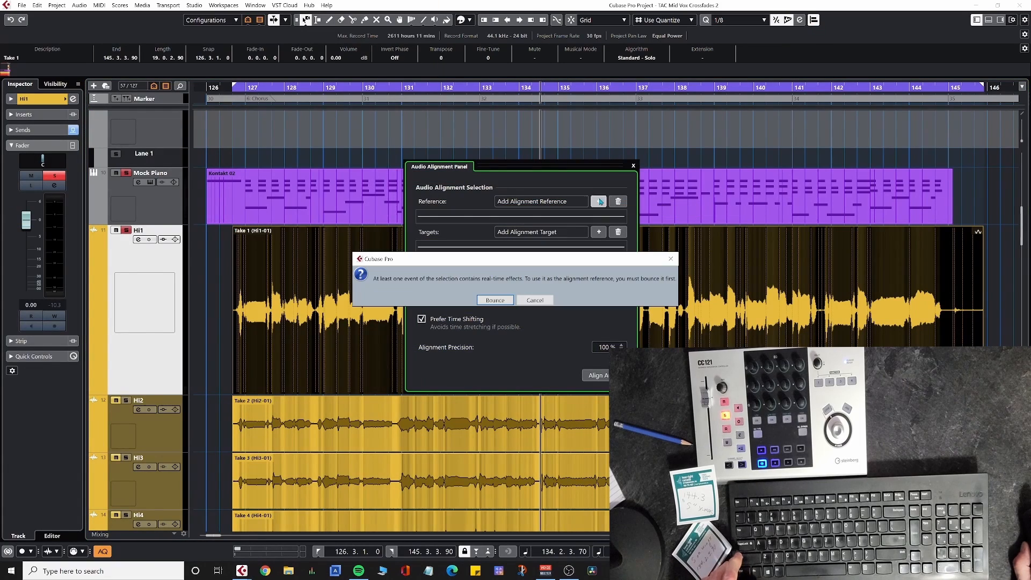
click(494, 300)
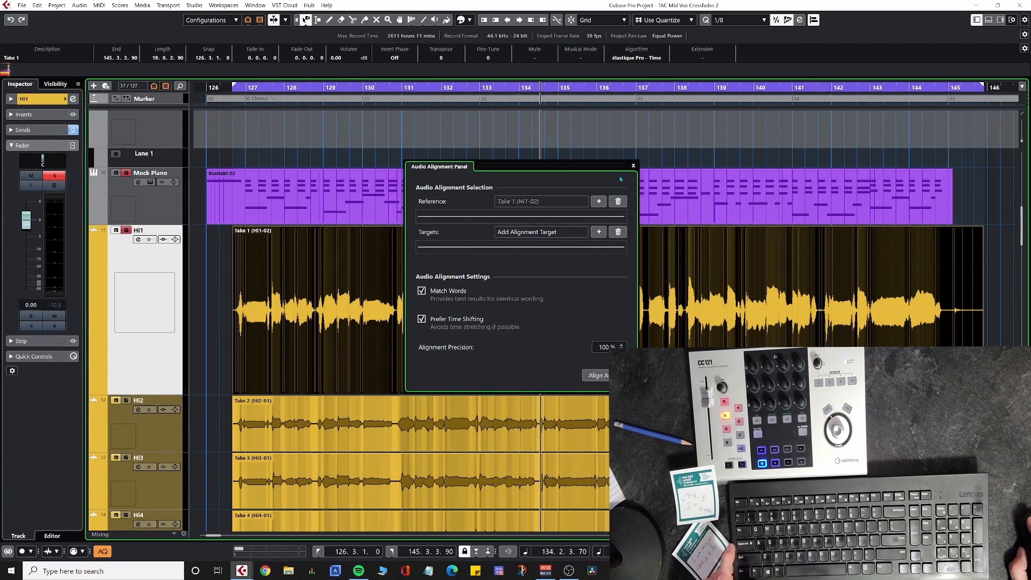
Select Takes 2 to 5 on Hi2–Hi5 and add them as alignment targets, bouncing their real-time effects.
drag(618, 166, 336, 227)
scroll(675, 330, down, 4)
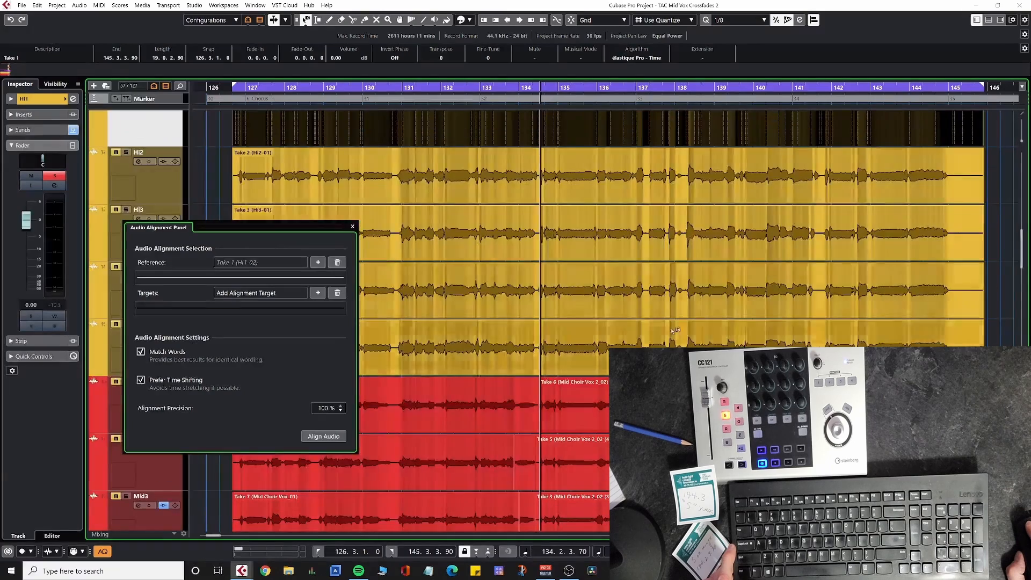
click(499, 196)
shift+click(493, 344)
shift+click(486, 300)
shift+click(471, 253)
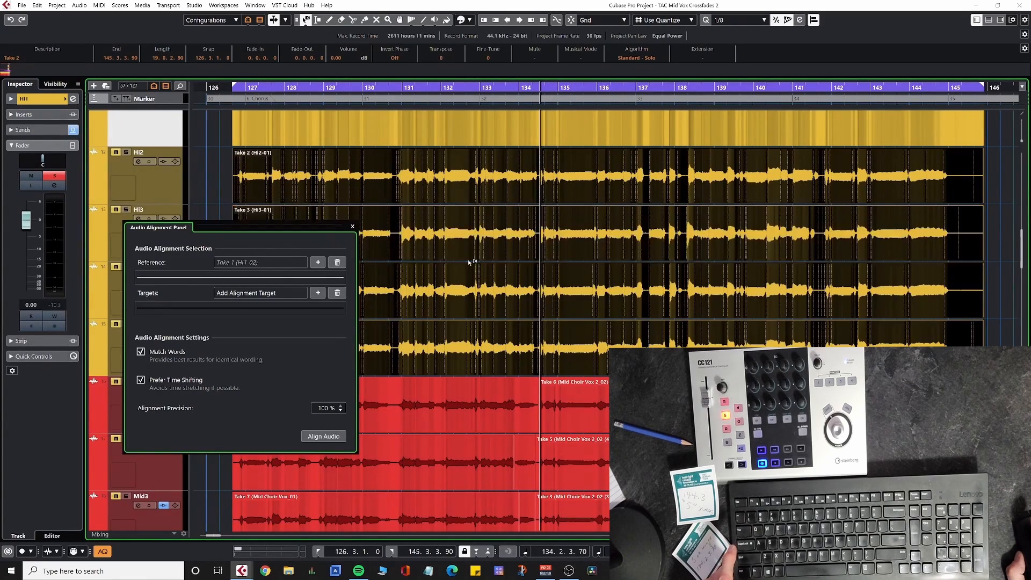
click(323, 293)
click(481, 300)
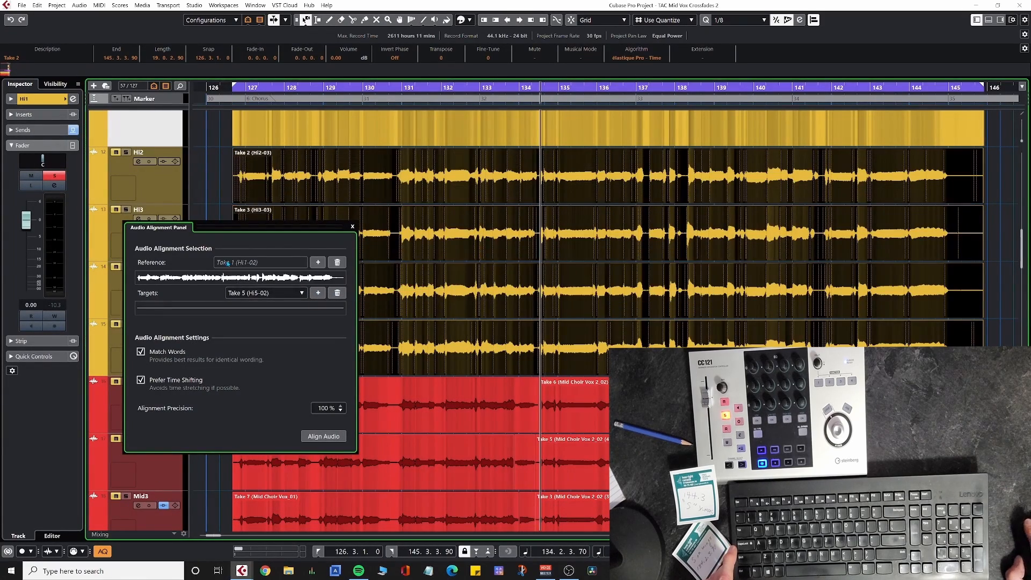
Align the targets to Take 1 with Match Words, Prefer Time Shifting and 100 % precision, and close the Audio Alignment Panel.
click(302, 293)
click(319, 436)
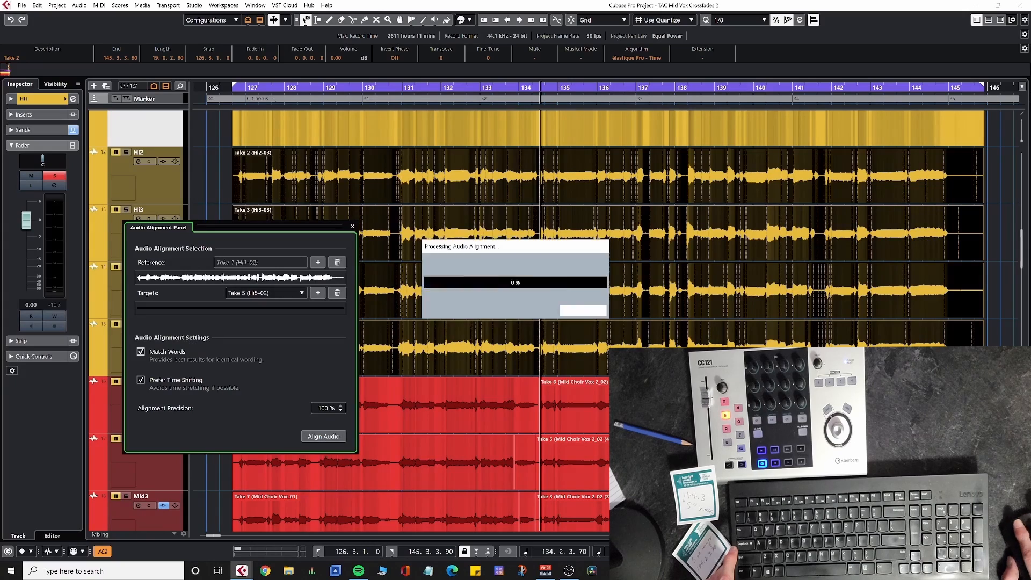
click(352, 226)
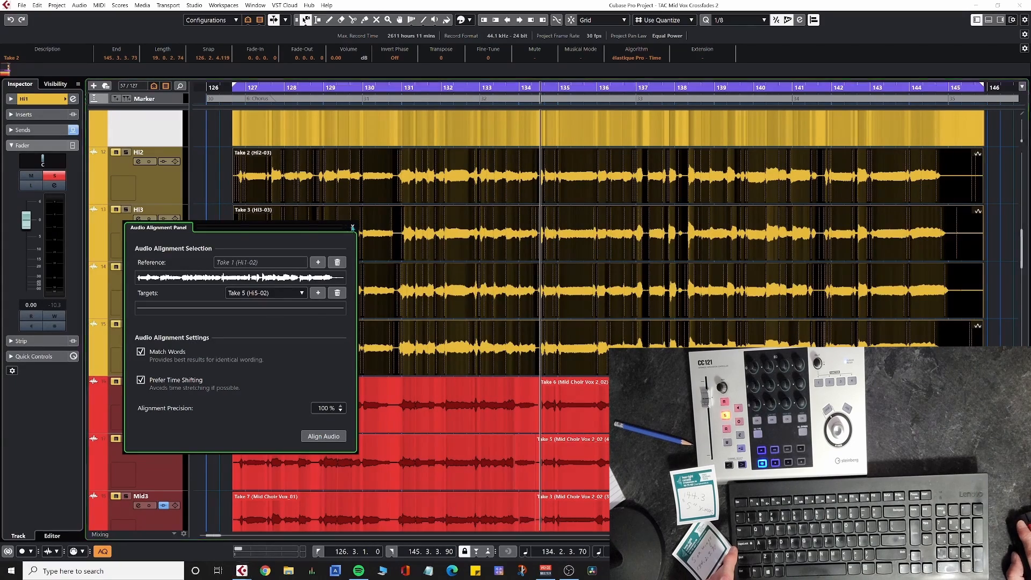
Select Take 1 and play back the aligned high choir takes on Hi1–Hi5.
click(299, 129)
key(KP_Enter)
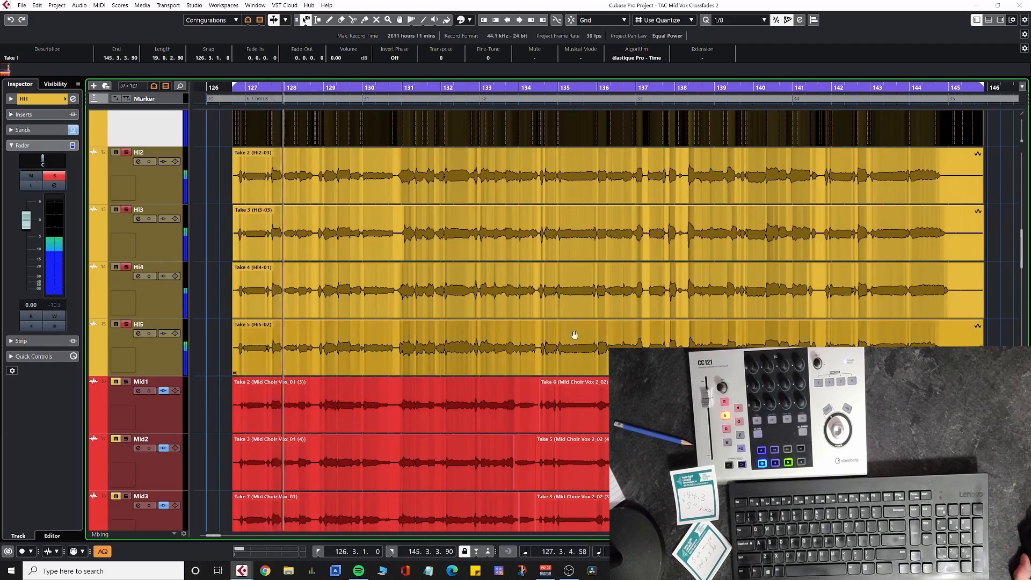
drag(573, 327, 555, 419)
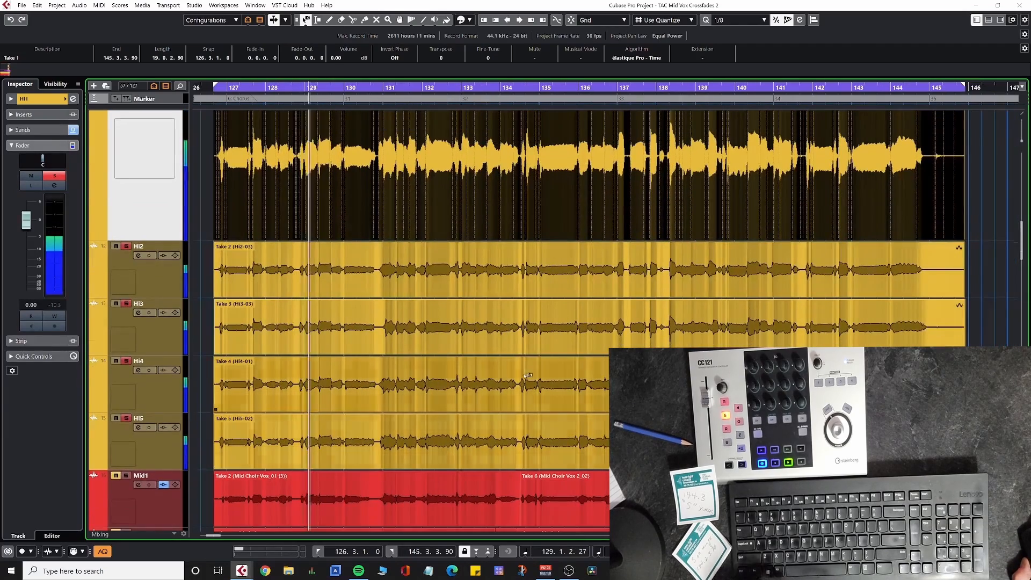
Reduce the height of track Hi1 to about that of the other Hi tracks and stop playback after bar 145 begins.
key(alt+Up)
key(alt+Up)
key(alt+Up)
key(alt+Up)
key(alt+Up)
key(alt+Up)
key(alt+Up)
key(alt+Up)
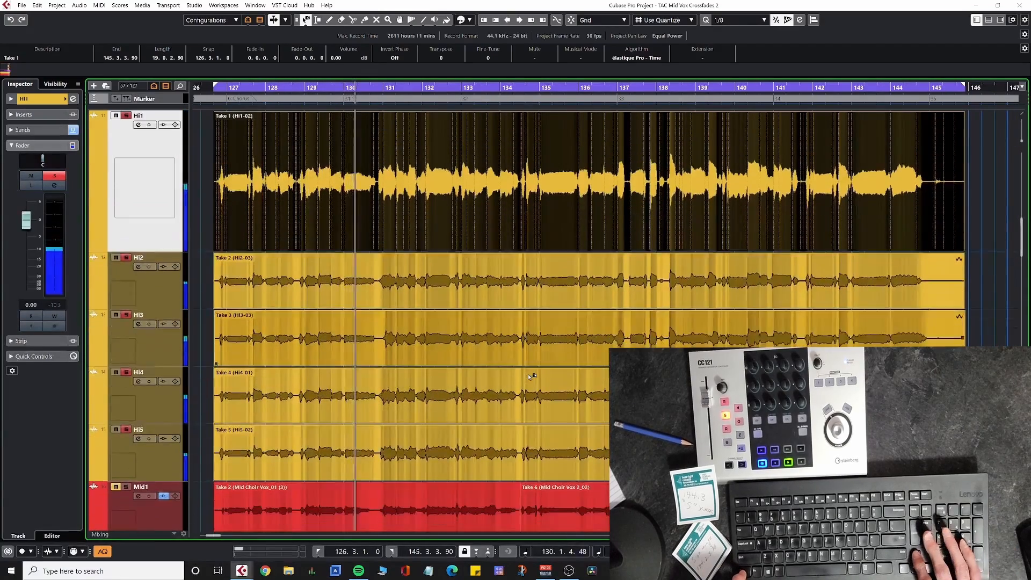
key(alt+Up)
key(alt+Up)
key(alt+Up)
key(alt+Up)
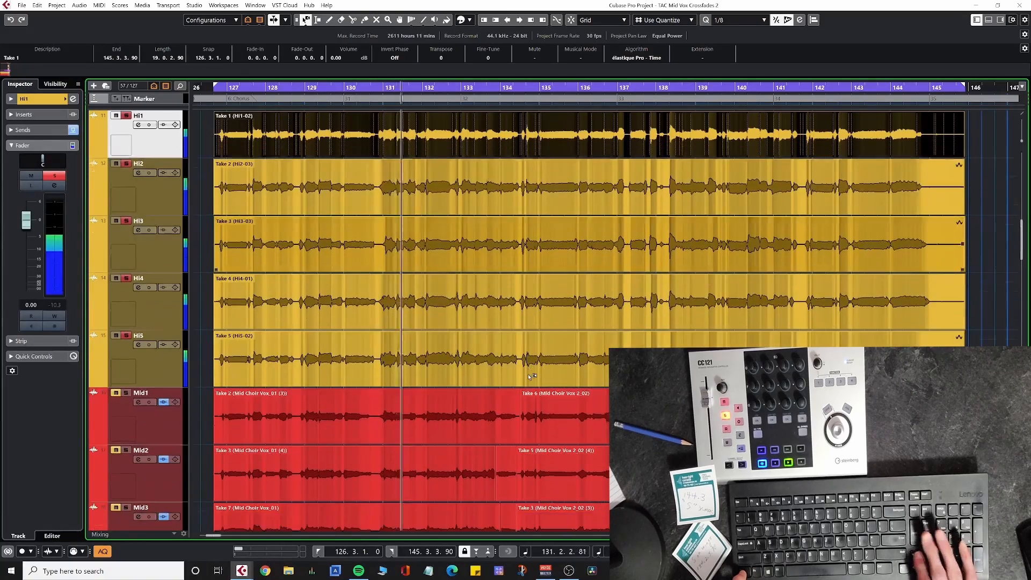
drag(691, 307, 683, 388)
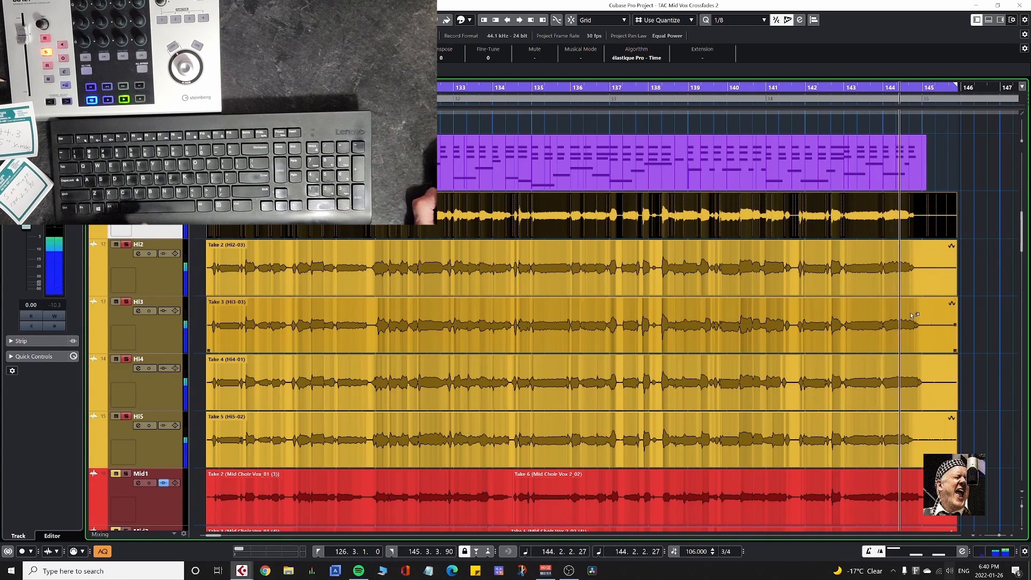
key(space)
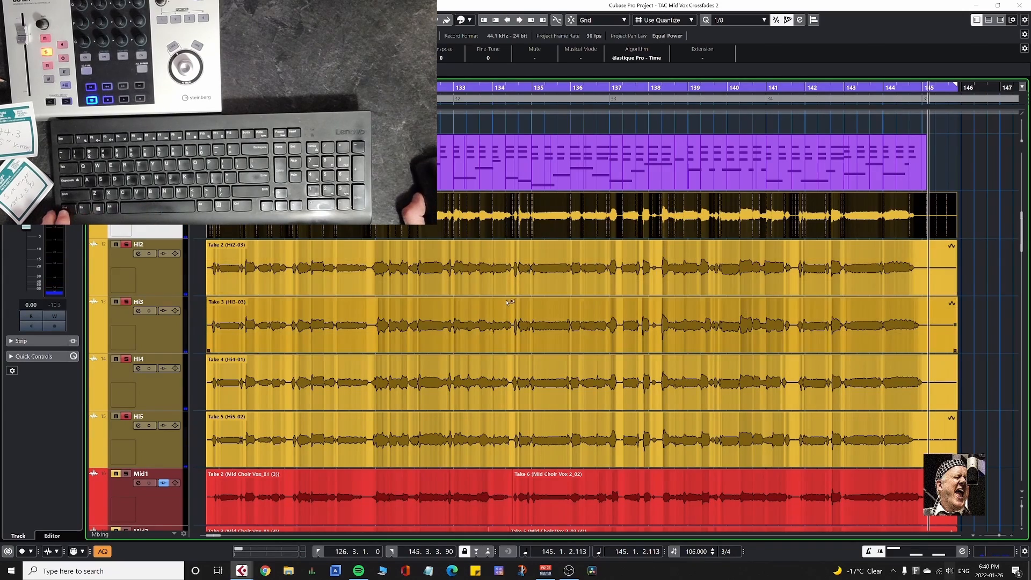
Audition the phrase ending around 134.2 in the aligned high choir takes.
scroll(520, 314, up, 6)
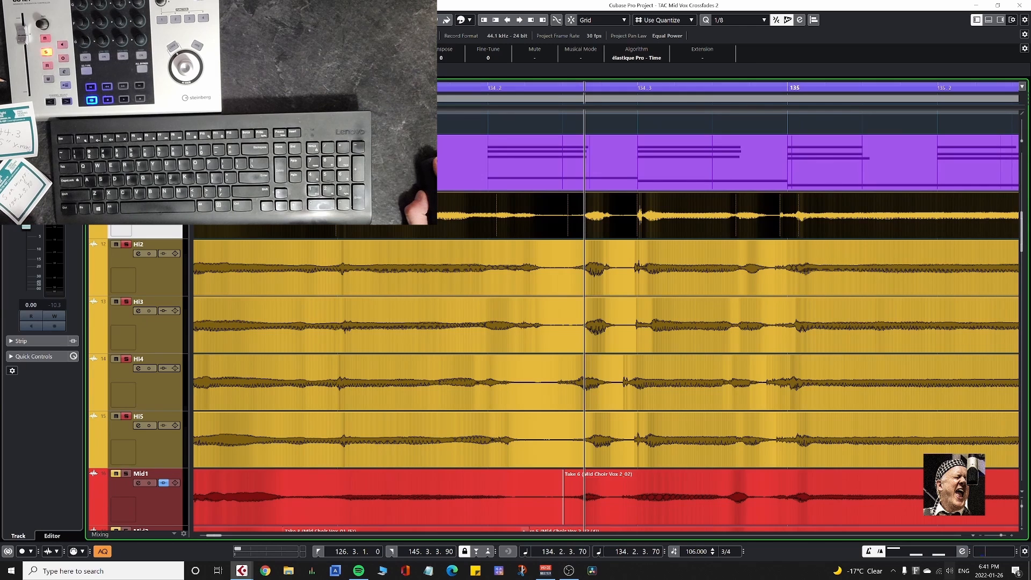
click(410, 87)
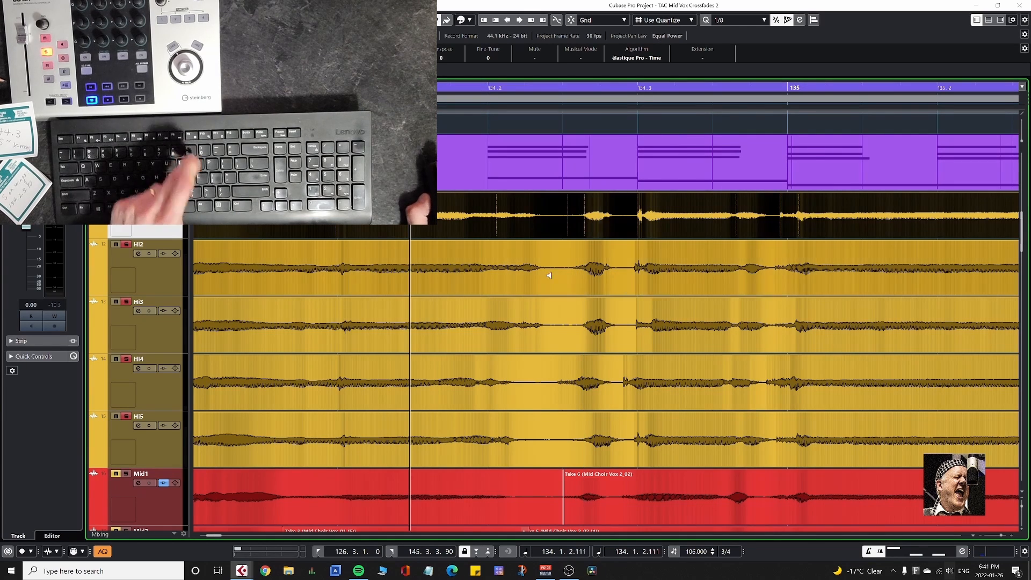
key(space)
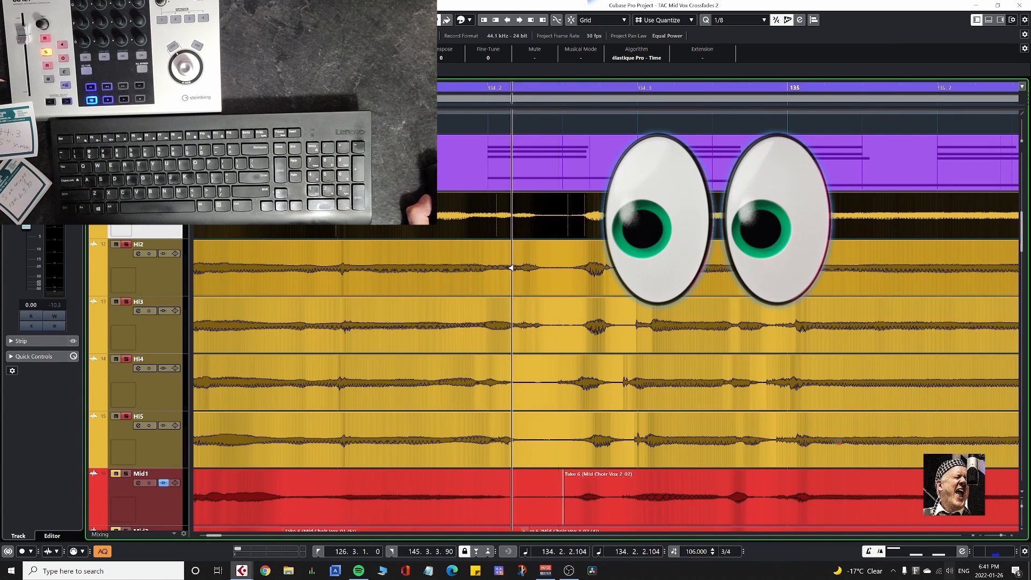
click(520, 267)
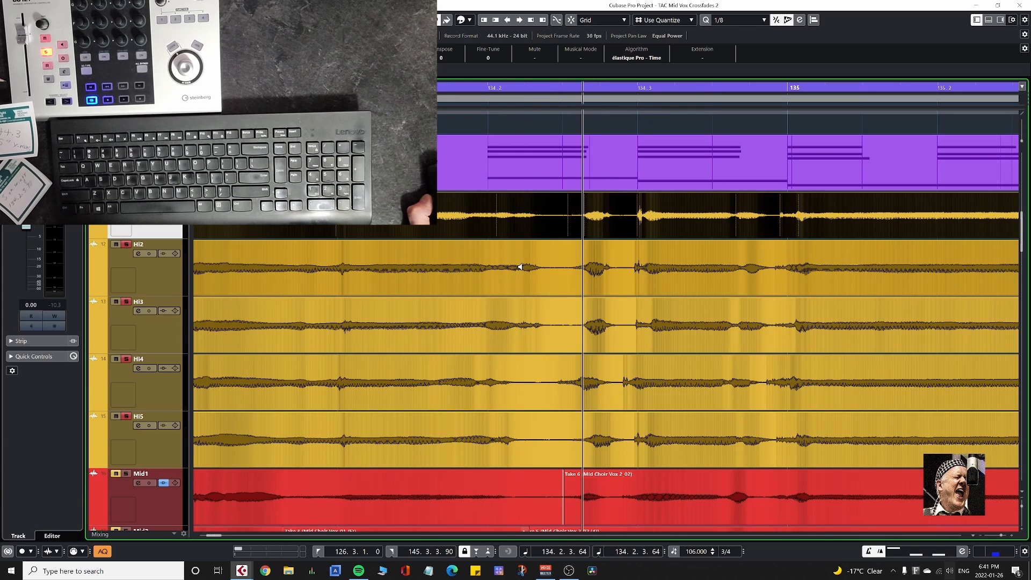
click(516, 214)
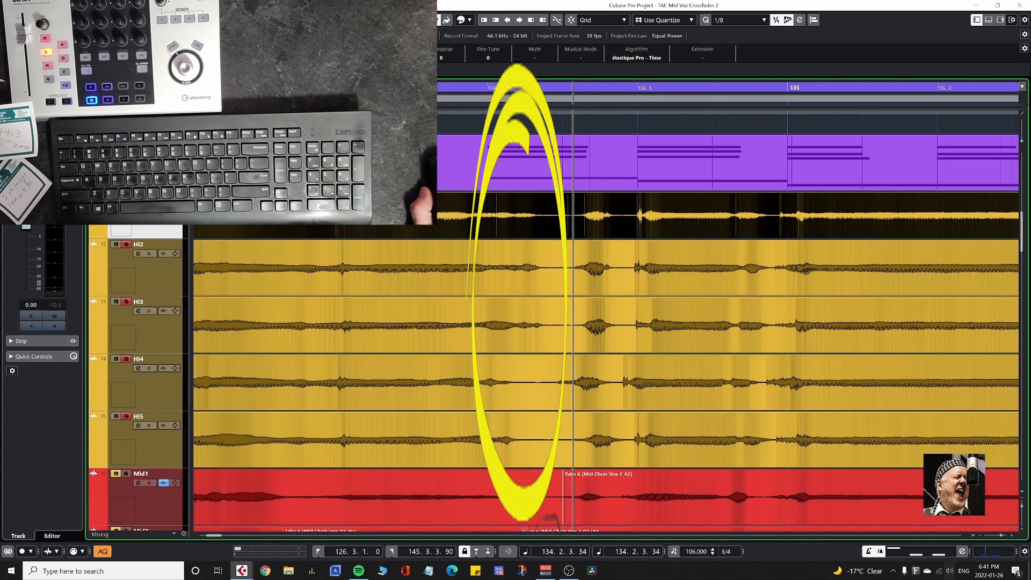
Place the project cursor at 134.2.1.86, where Take 1's closing consonant begins on Hi1, for comparison with the other Hi takes.
click(515, 89)
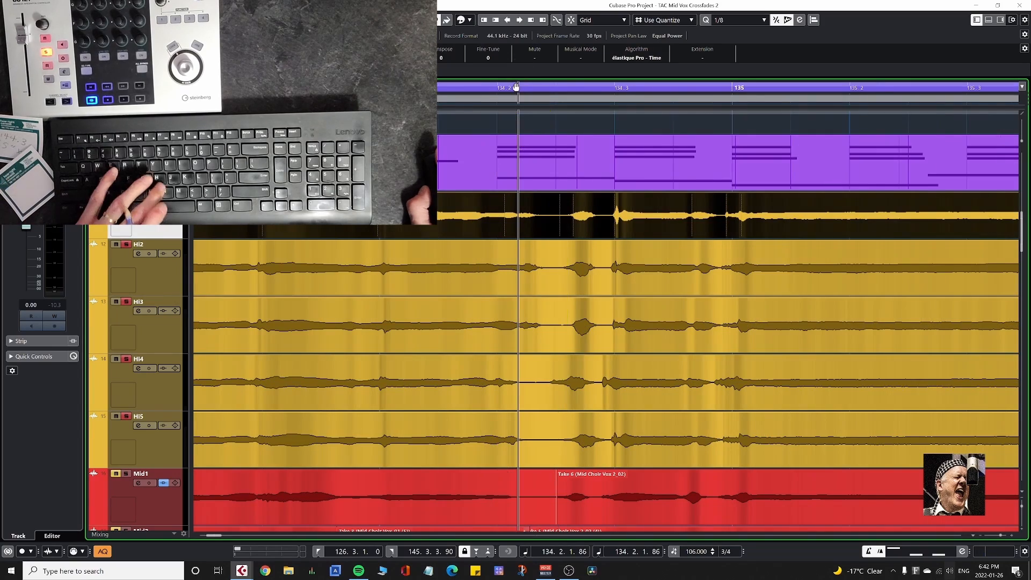
key(h)
key(h)
key(h)
key(h)
key(h)
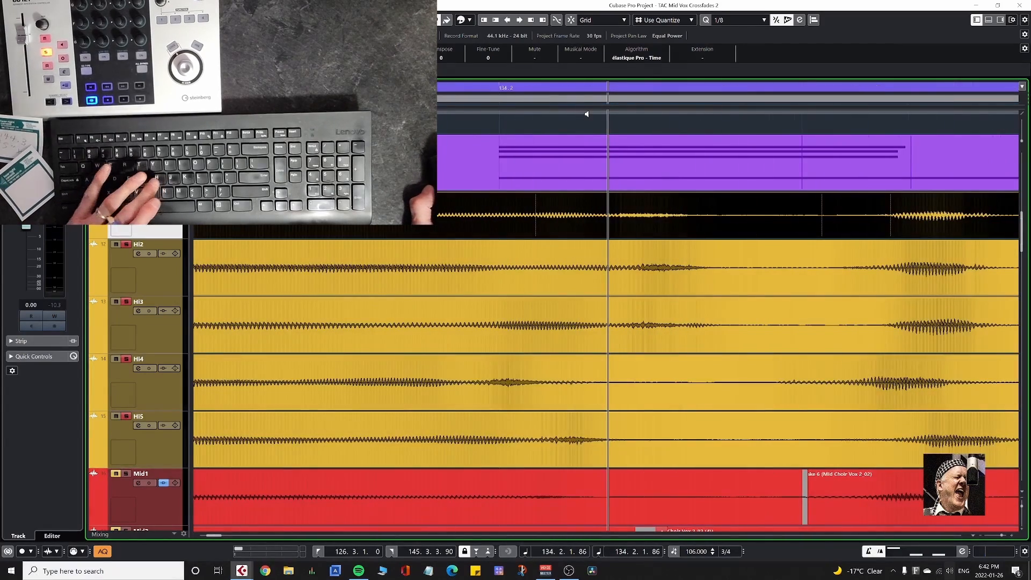
Open Take 4 on Hi4 and insert a warp marker before the consonant near 134.2, with anchoring warp markers on both sides.
double_click(457, 383)
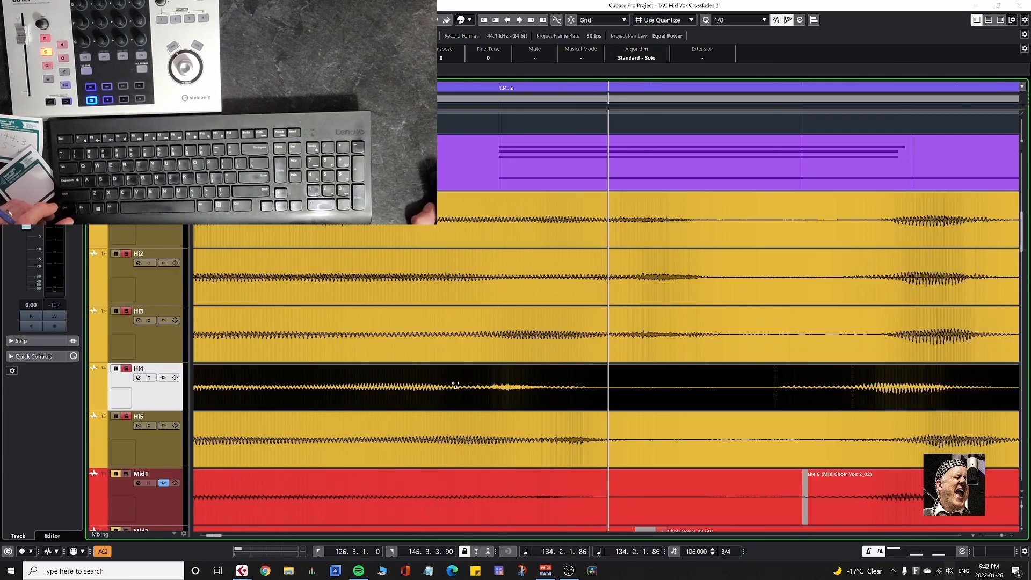
scroll(472, 400, up, 15)
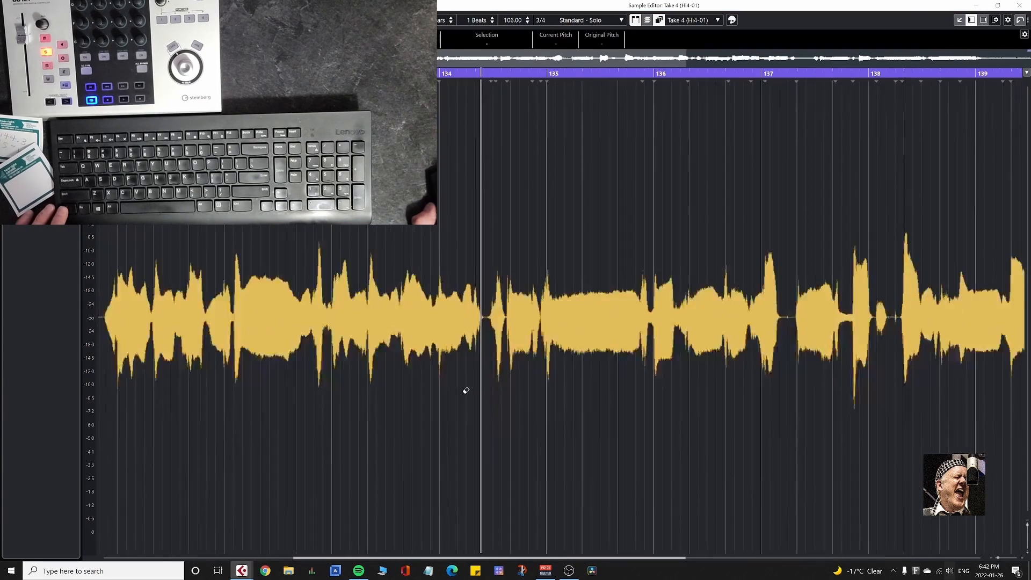
scroll(526, 397, up, 2)
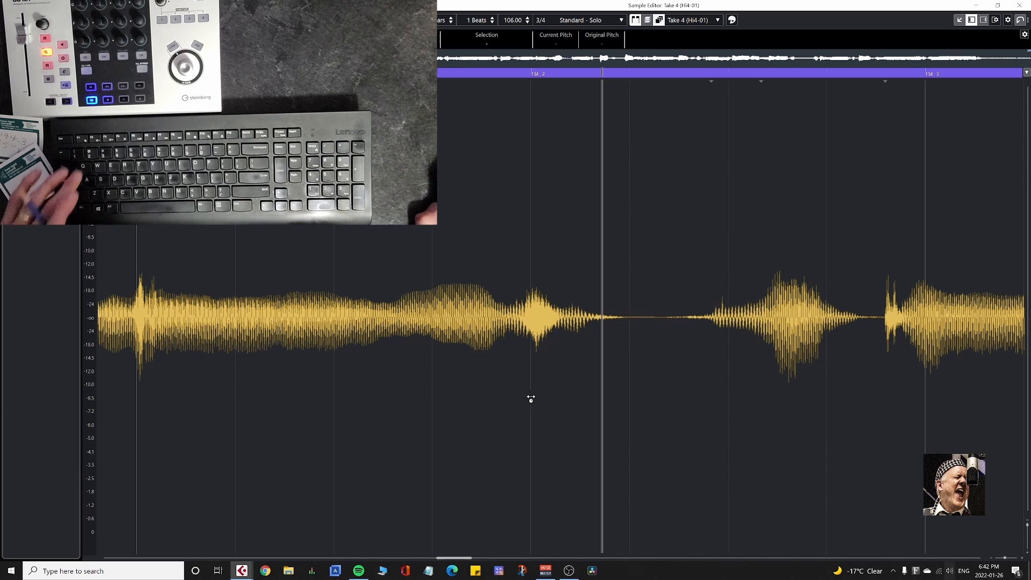
key(9)
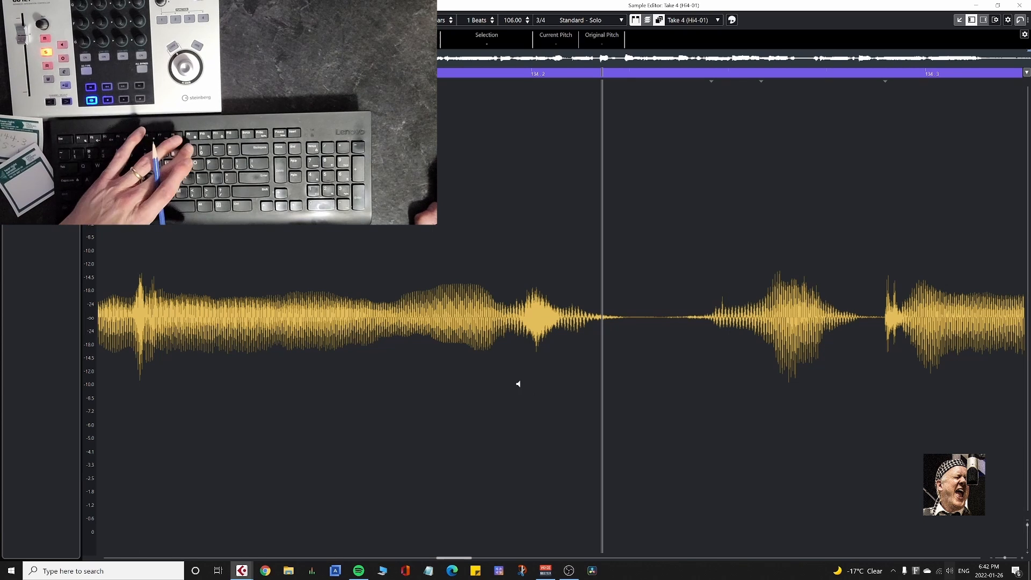
click(522, 313)
click(524, 313)
click(524, 313)
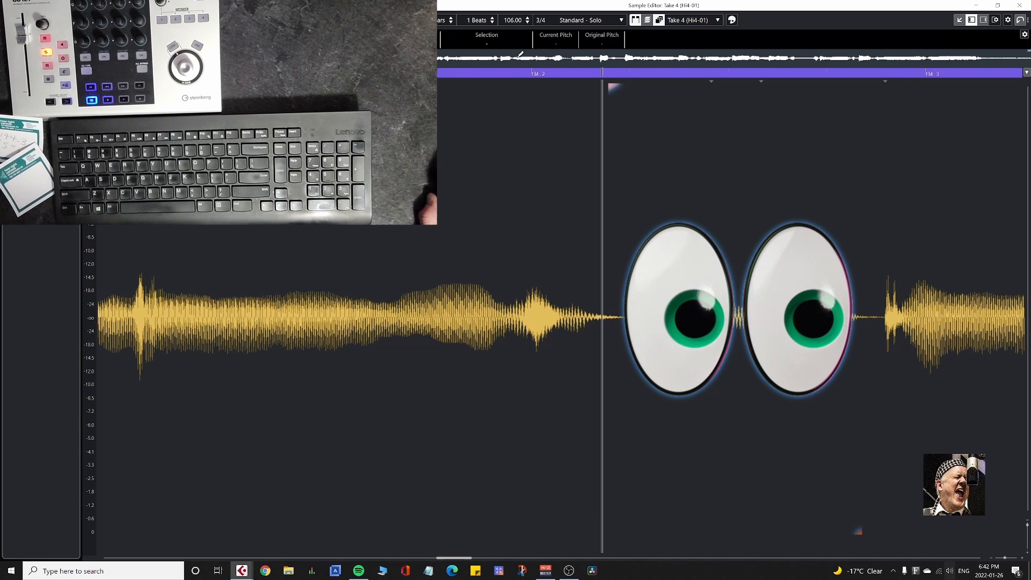
Move Take 4's consonant warp marker to 134.2.1.0, show the Transport panel below the waveform, and return to the project.
click(521, 75)
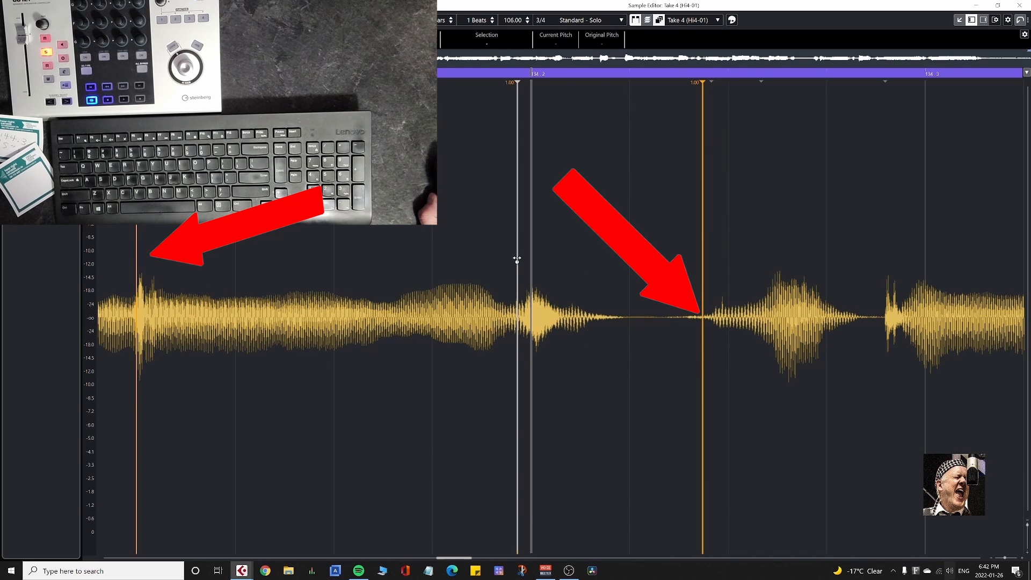
drag(517, 259, 533, 260)
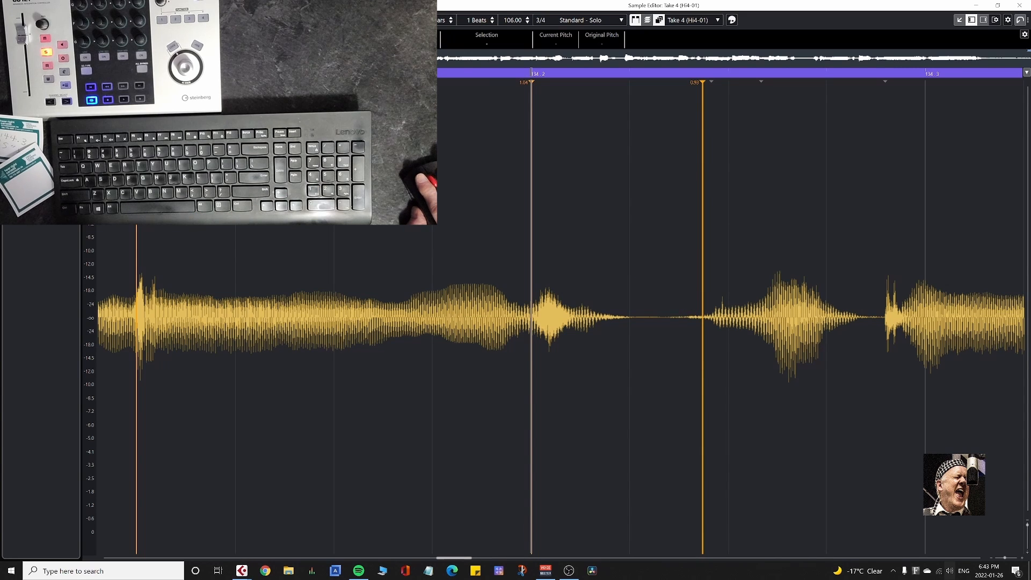
key(F2)
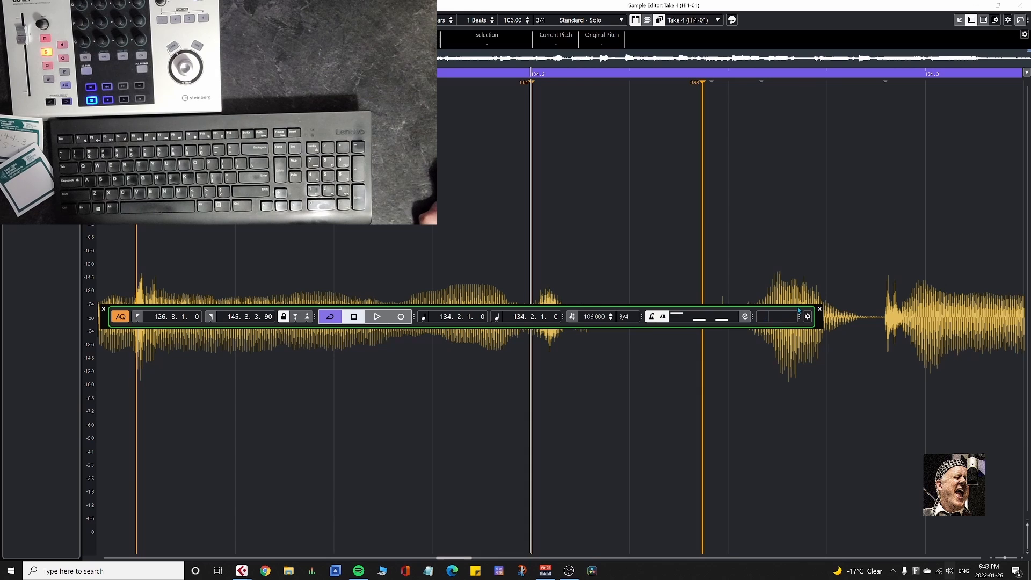
drag(798, 310, 793, 412)
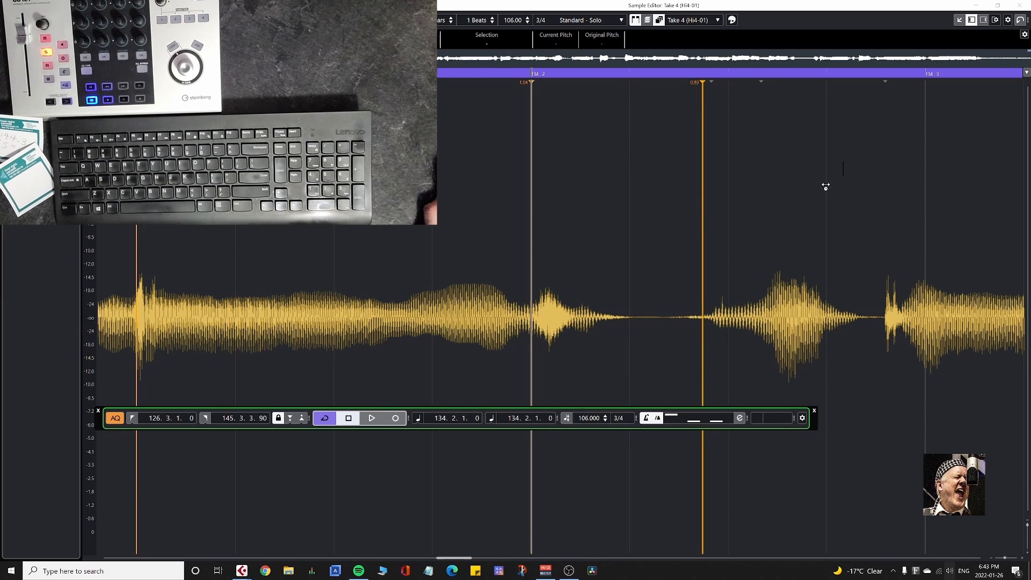
key(Return)
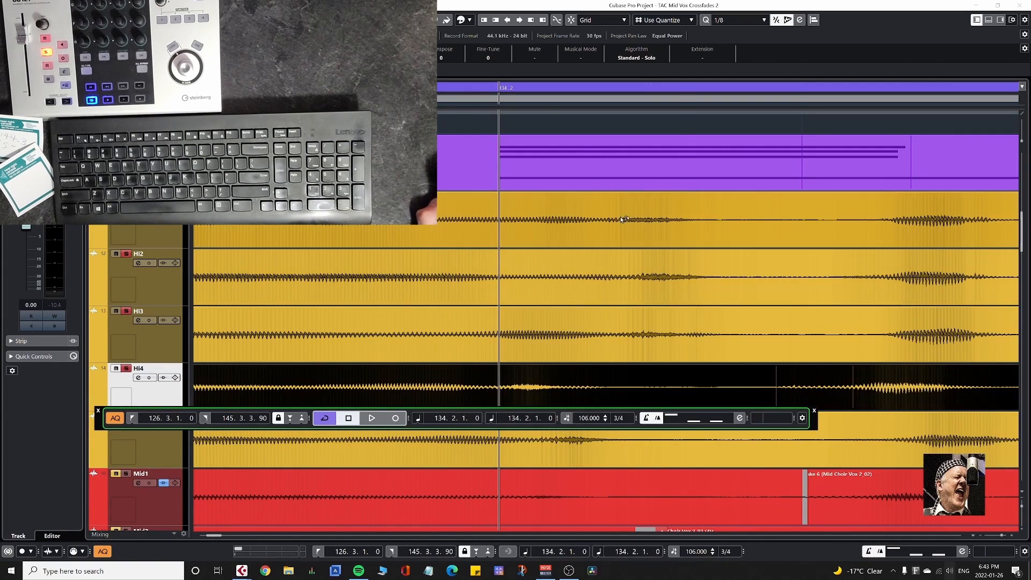
Move Take 4's consonant warp marker to 134.2.1.87, compare it with the other Hi takes, and fine-tune it to 134.2.1.99.
key(Return)
drag(491, 312, 561, 324)
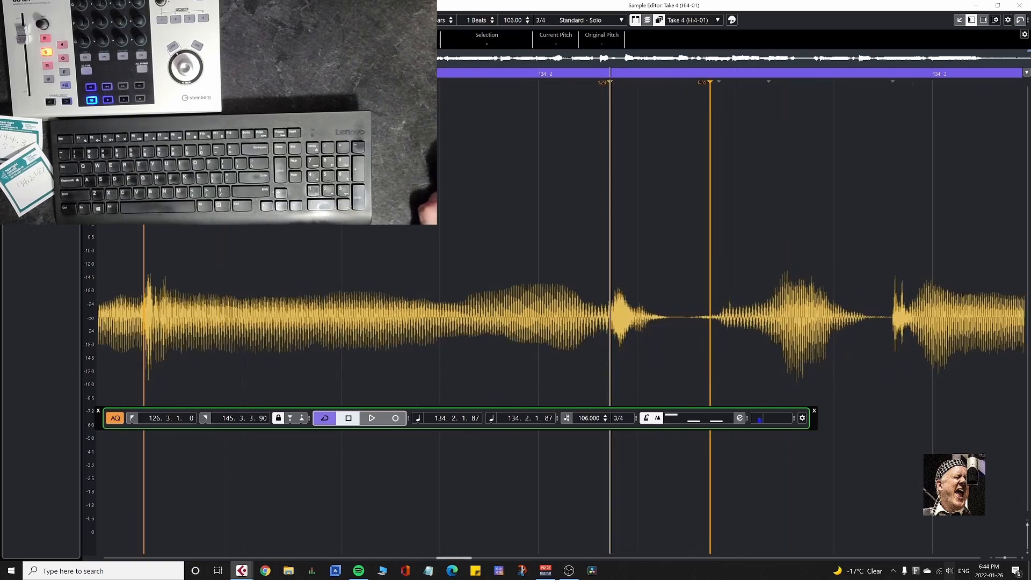
key(Return)
click(527, 459)
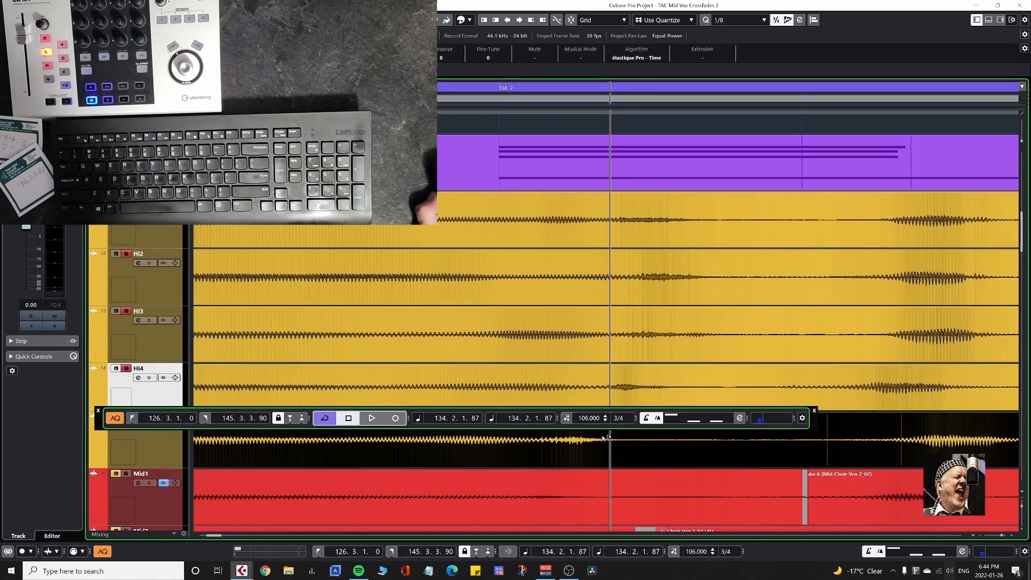
shift+click(603, 393)
key(Return)
drag(562, 294, 573, 293)
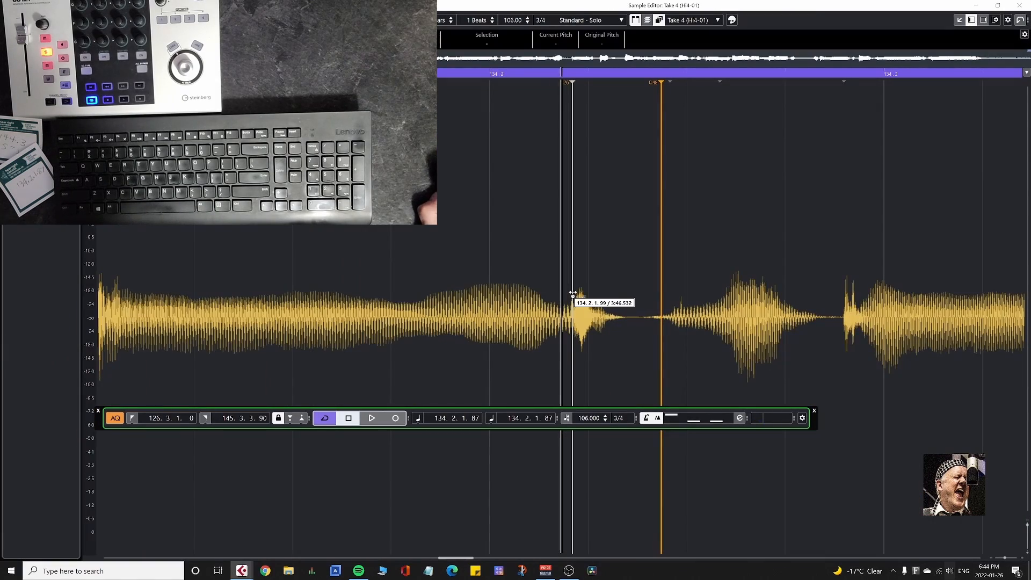
key(Return)
Open Take 5 on Hi5 and warp the start of its consonant near 134.2 to the cursor at 134.2.1.87.
double_click(568, 461)
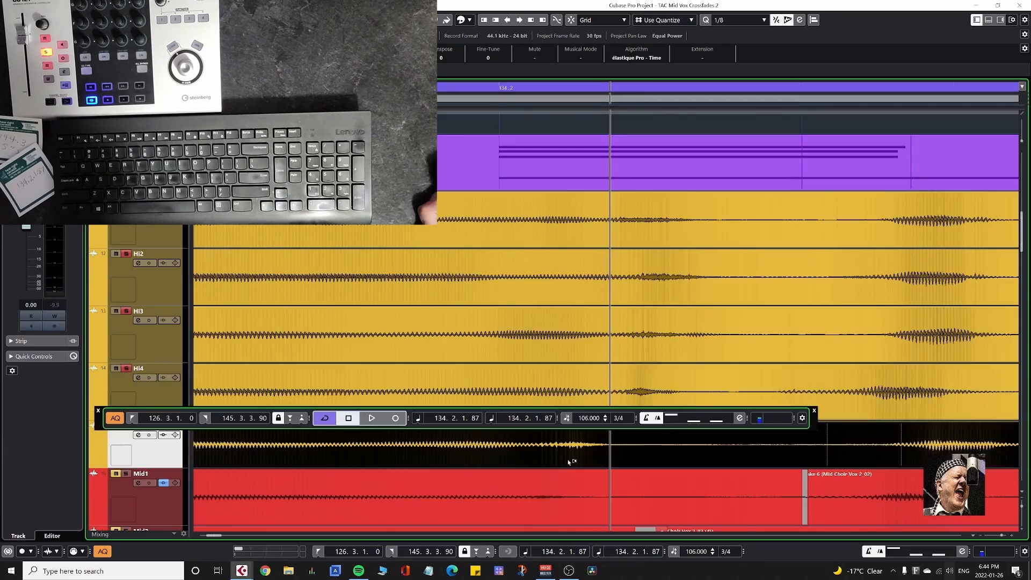
key(h)
key(h)
key(h)
key(h)
key(h)
key(h)
key(h)
key(h)
key(h)
key(h)
key(h)
key(h)
key(g)
key(g)
key(g)
key(g)
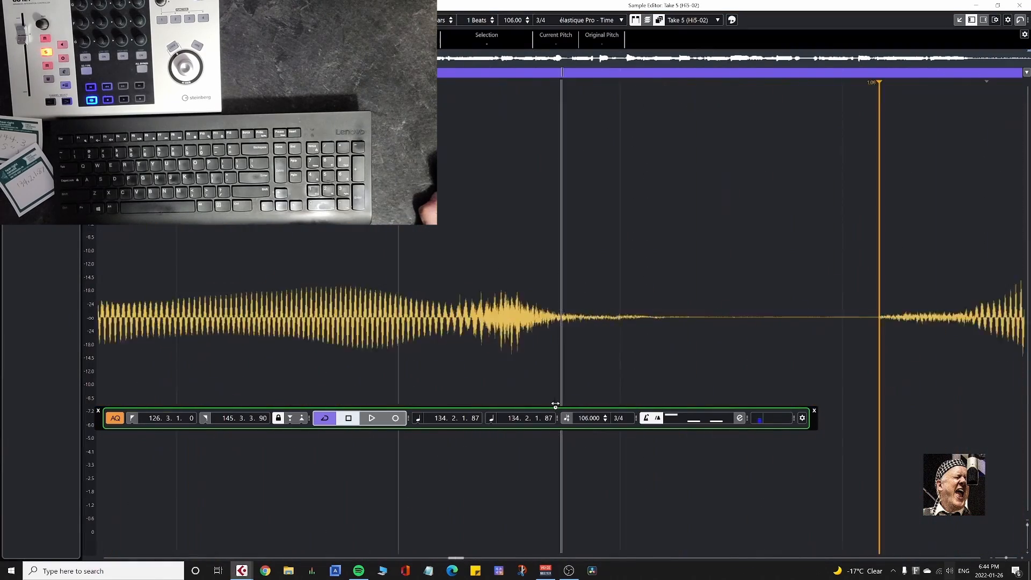
drag(522, 308, 560, 317)
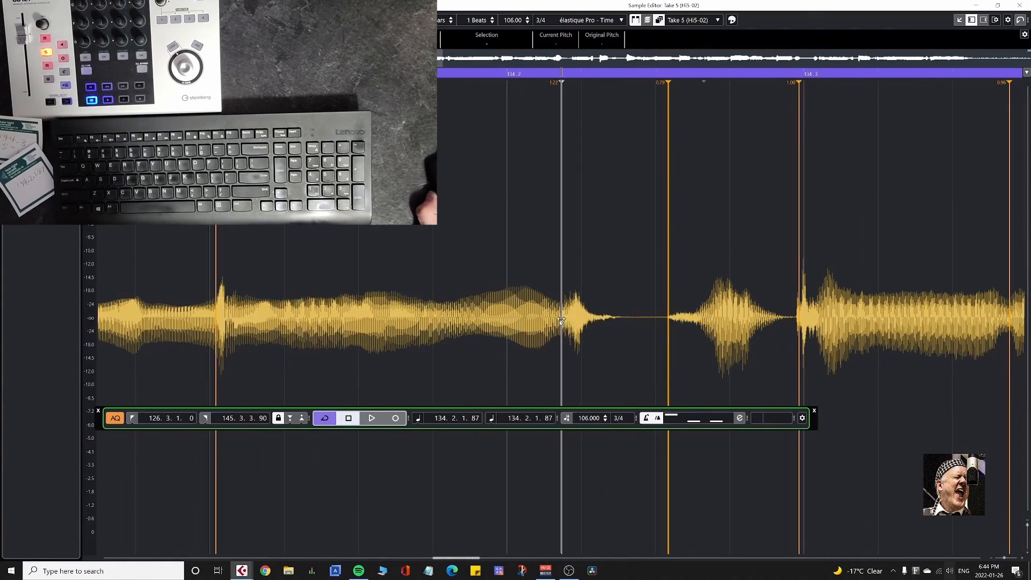
key(Return)
Audition the corrected high choir phrase from just after bar 133 to about 134.3.
click(278, 87)
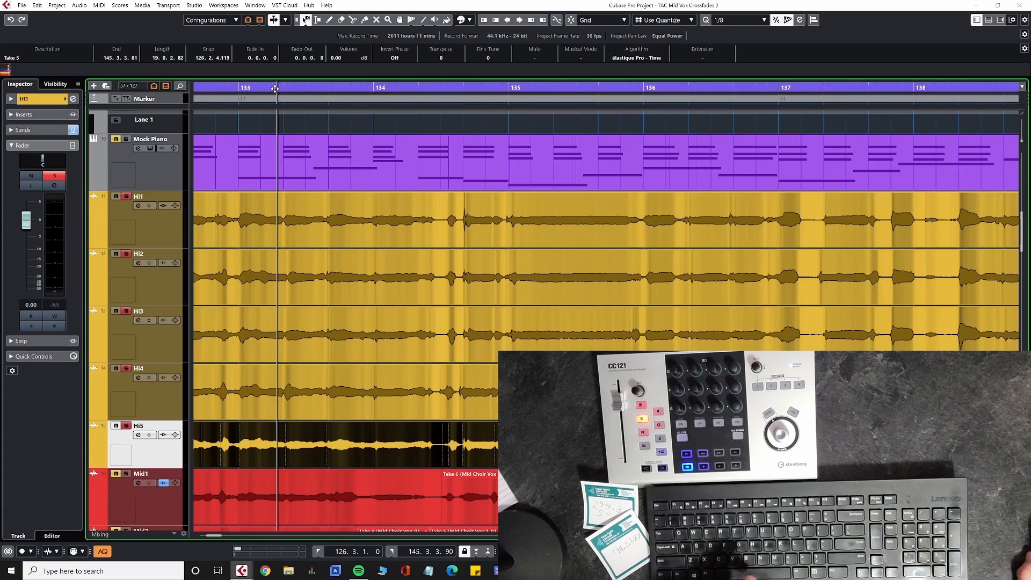
key(space)
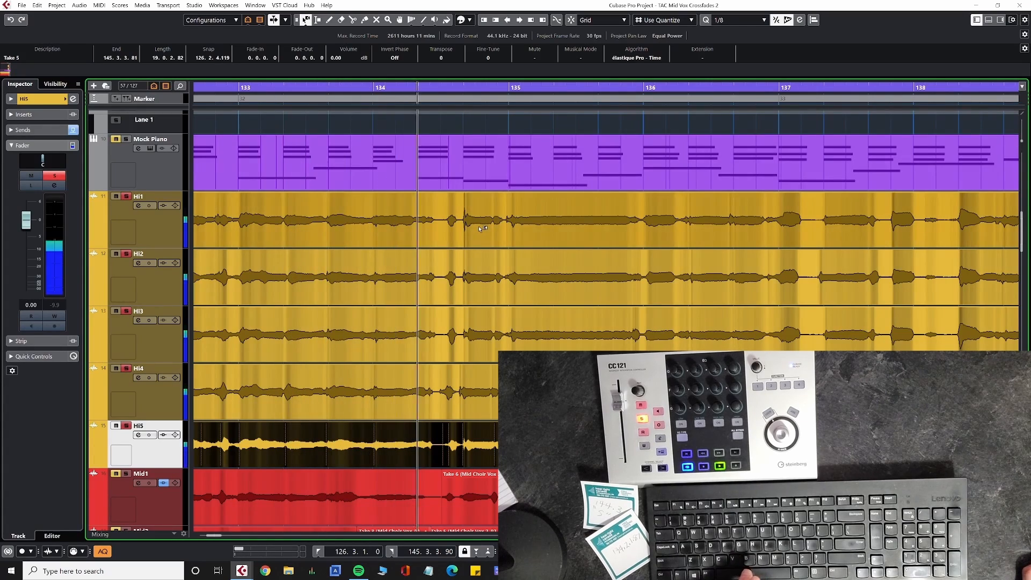
key(space)
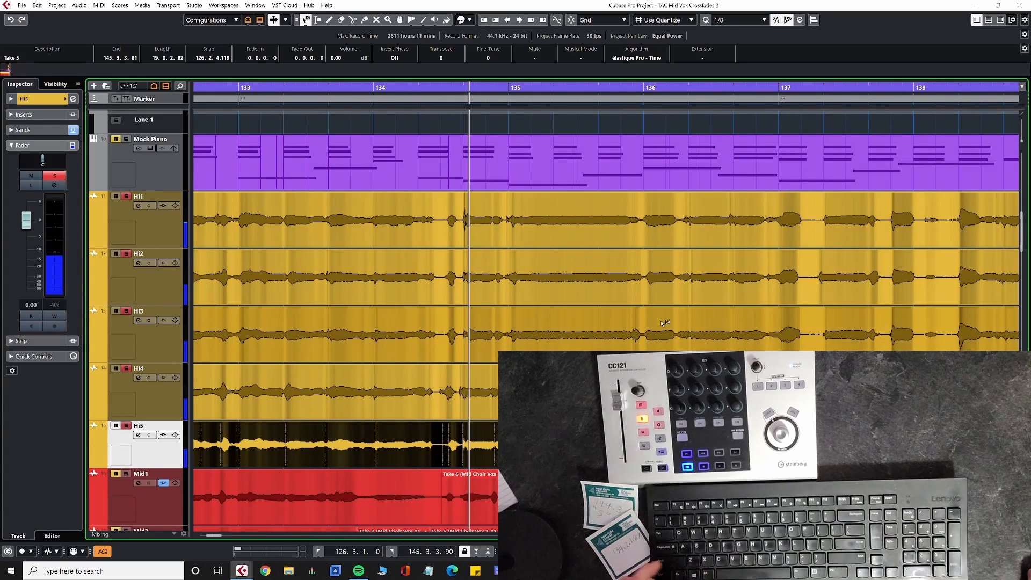
Go to the end of the high choir takes and audition the final phrase up to about 144.3.
key(KP_2)
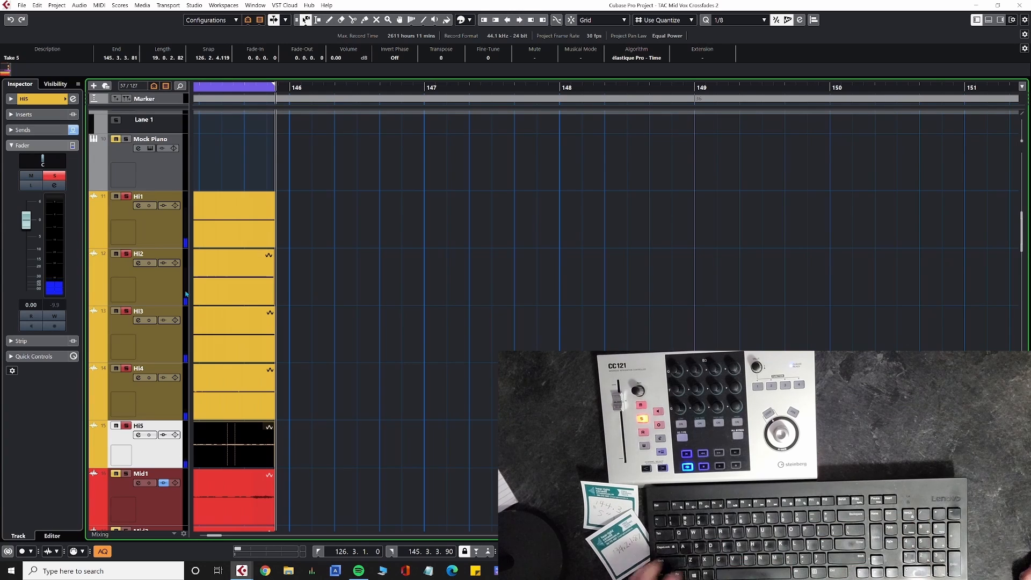
drag(303, 286, 745, 267)
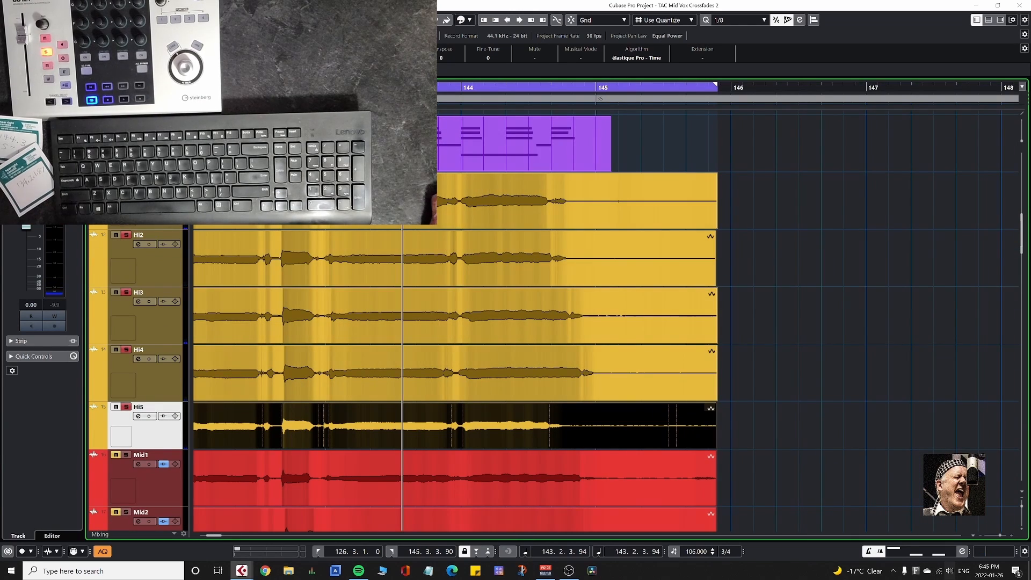
key(space)
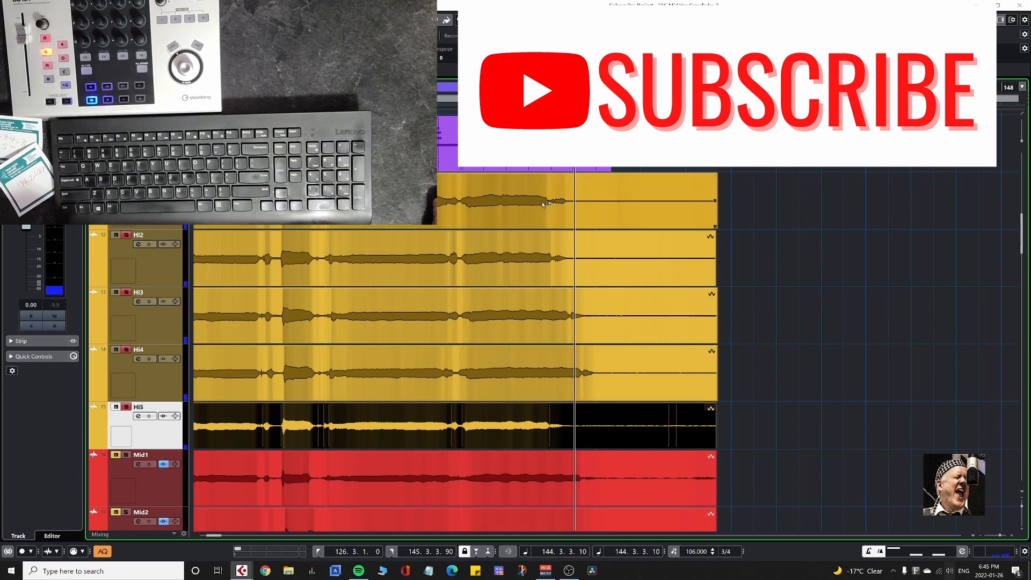
Enlarge Take 1 on Hi1 and place the cursor at 144.2.4.117, just before its final consonant.
click(552, 98)
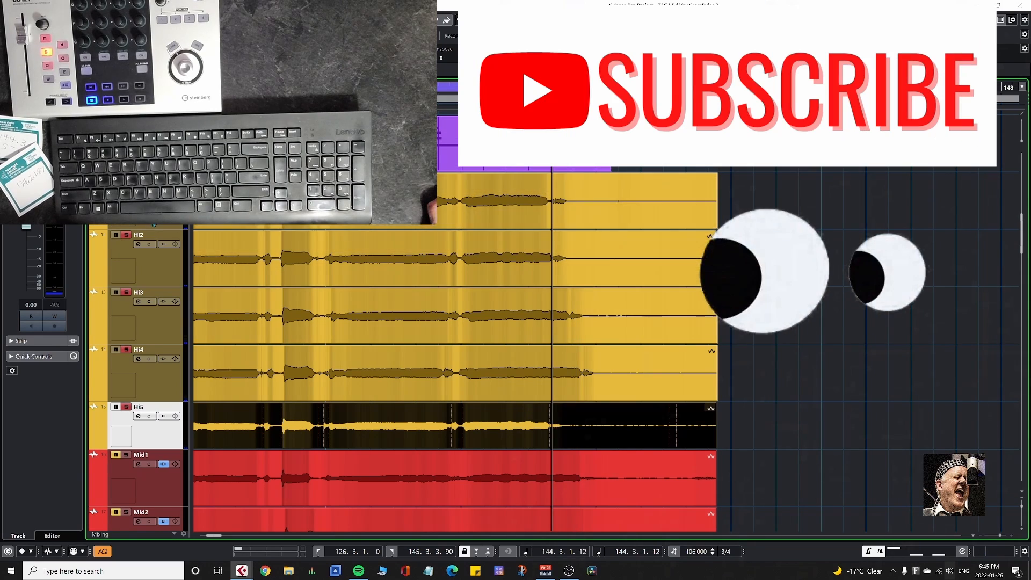
click(537, 200)
key(z)
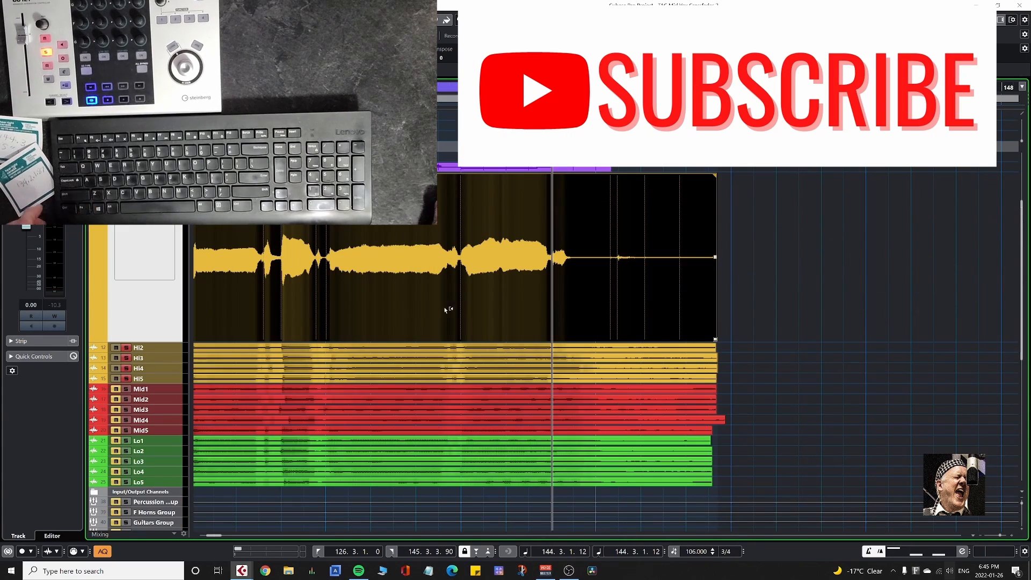
scroll(561, 317, up, 1)
scroll(561, 316, up, 1)
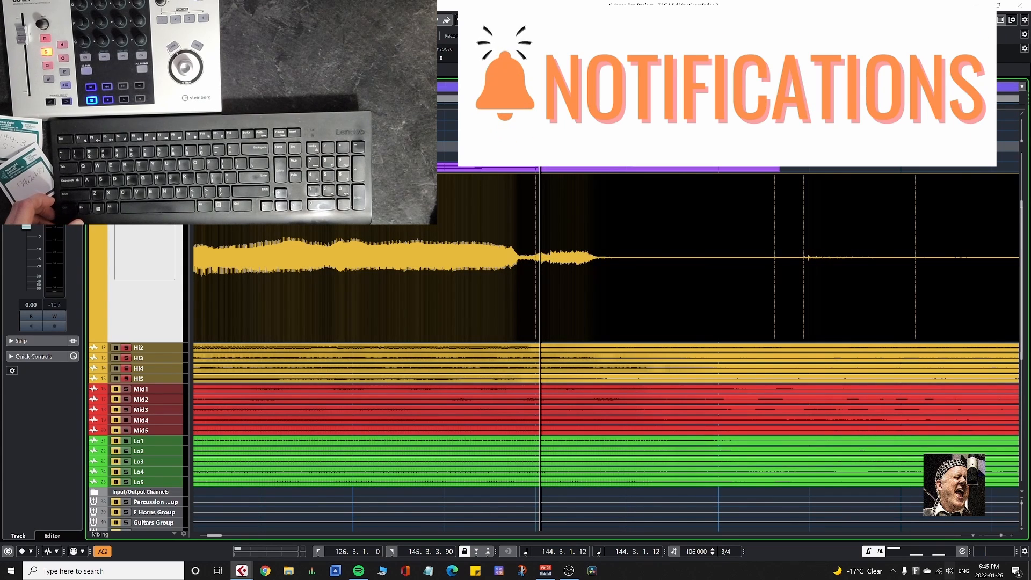
click(538, 98)
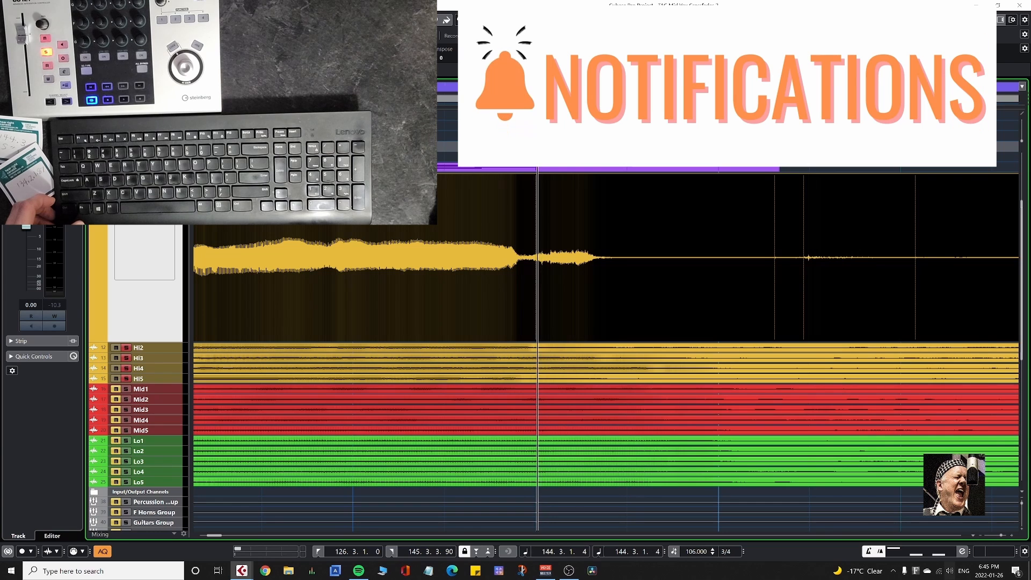
drag(537, 98, 536, 97)
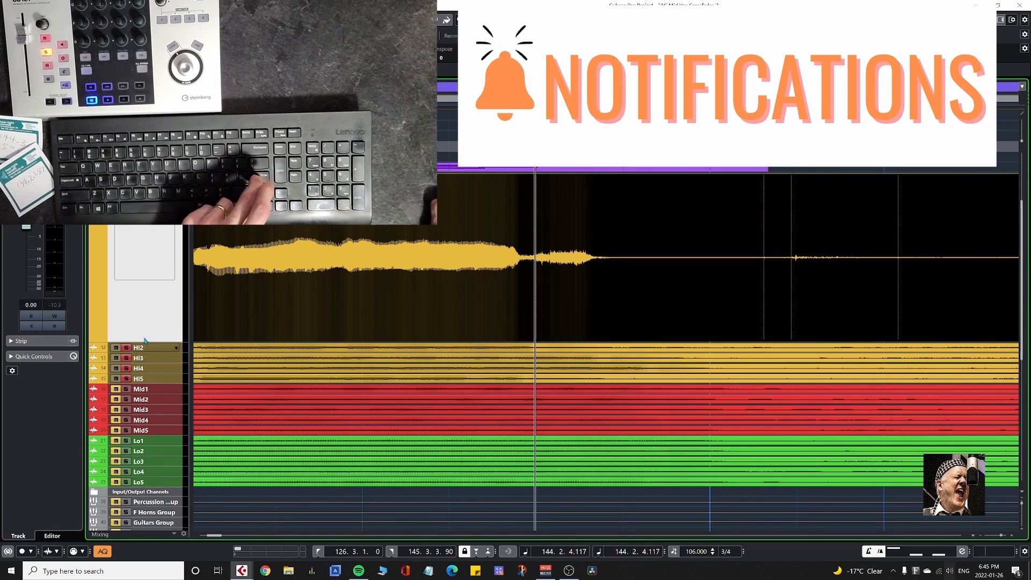
Compare the endings on Hi2 and Hi3, and move the final consonant's warp marker in Take 3 back to 144.2.4.117.
key(Down)
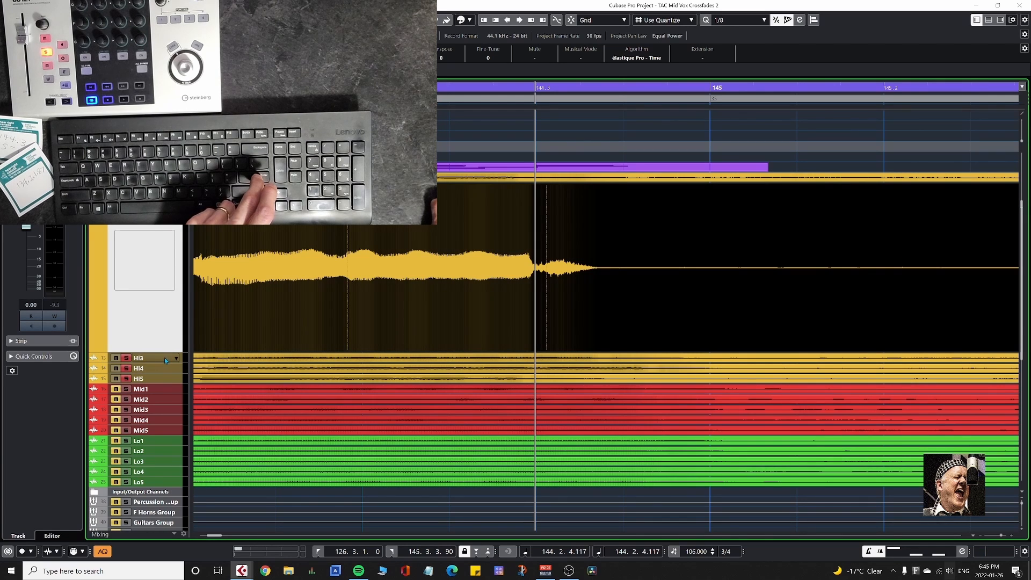
key(Down)
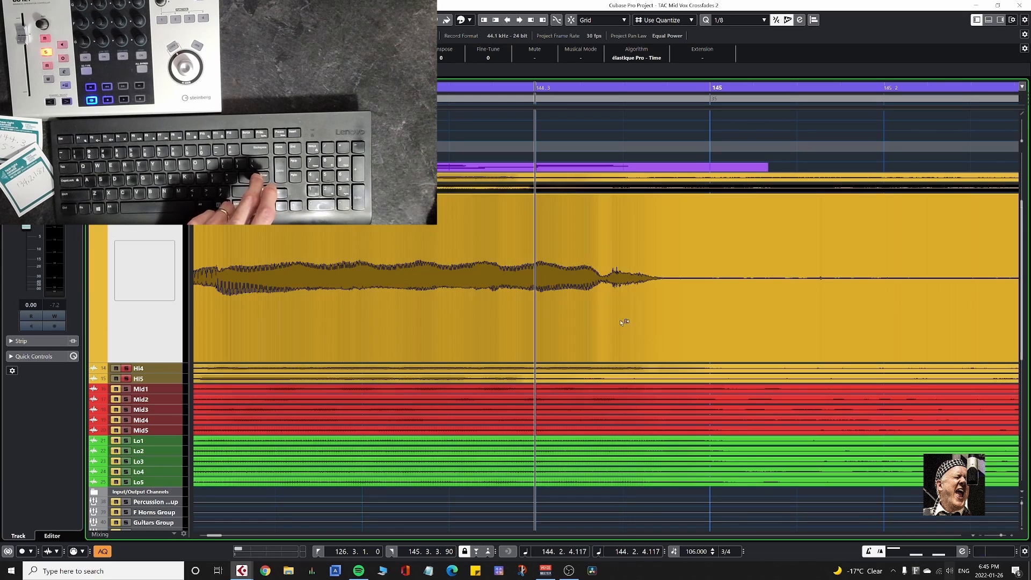
double_click(601, 321)
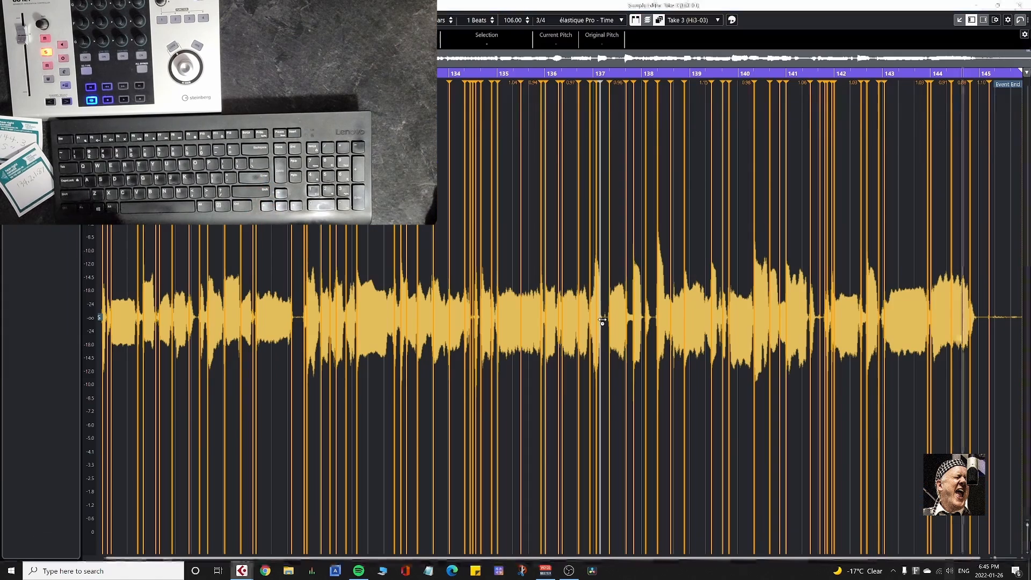
key(h)
key(h)
key(h)
key(h)
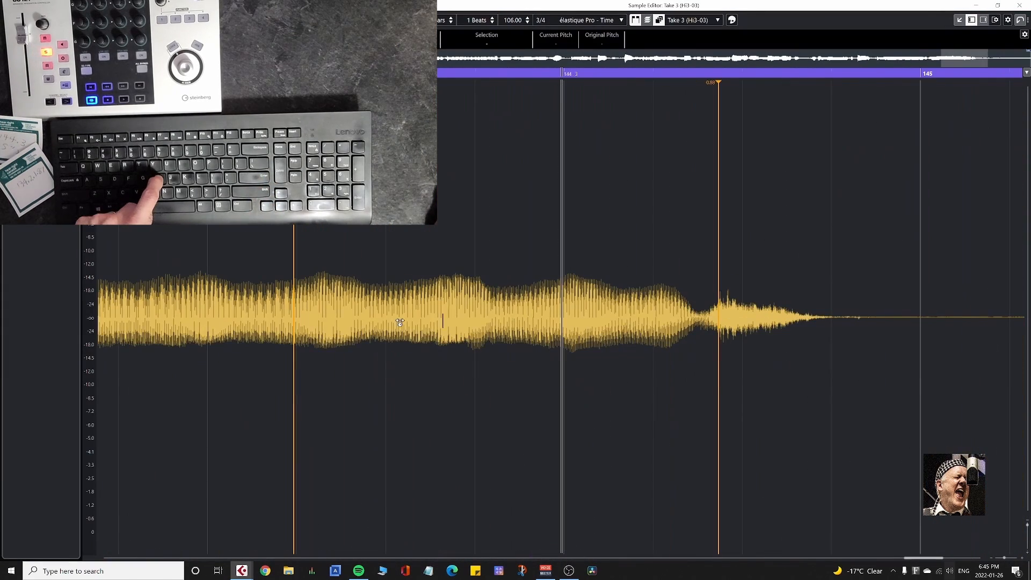
scroll(601, 393, right, 3)
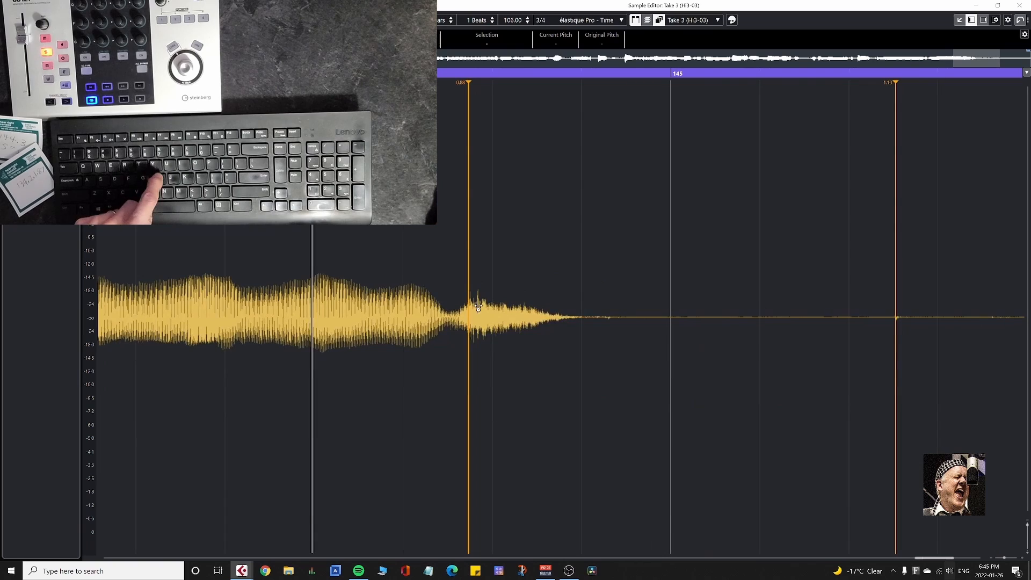
drag(469, 311, 313, 323)
scroll(905, 339, left, 3)
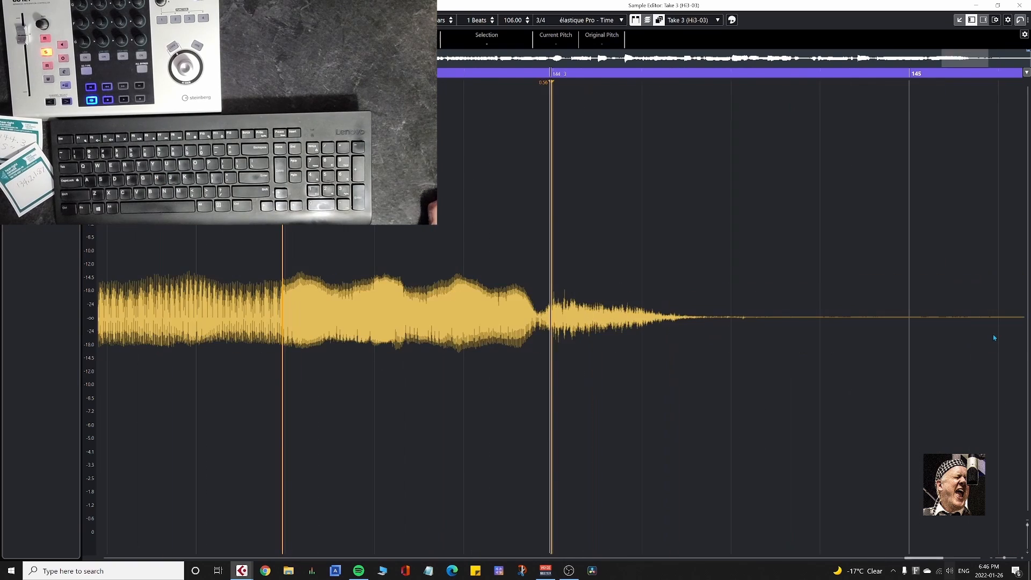
Move the final consonant's warp marker in Take 4 on Hi4 back to 144.2.4.116.
key(Return)
scroll(731, 396, down, 15)
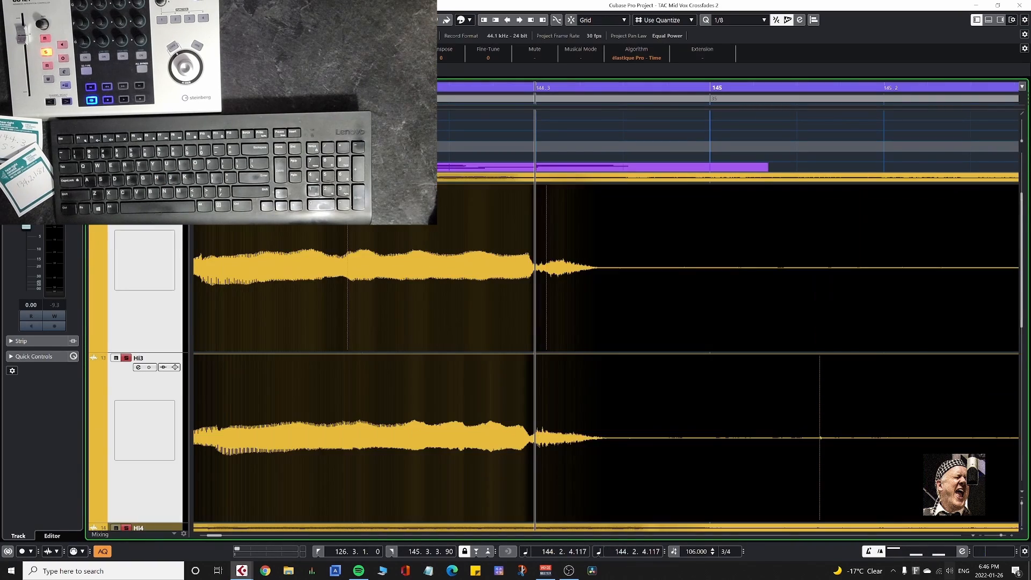
scroll(548, 360, up, 15)
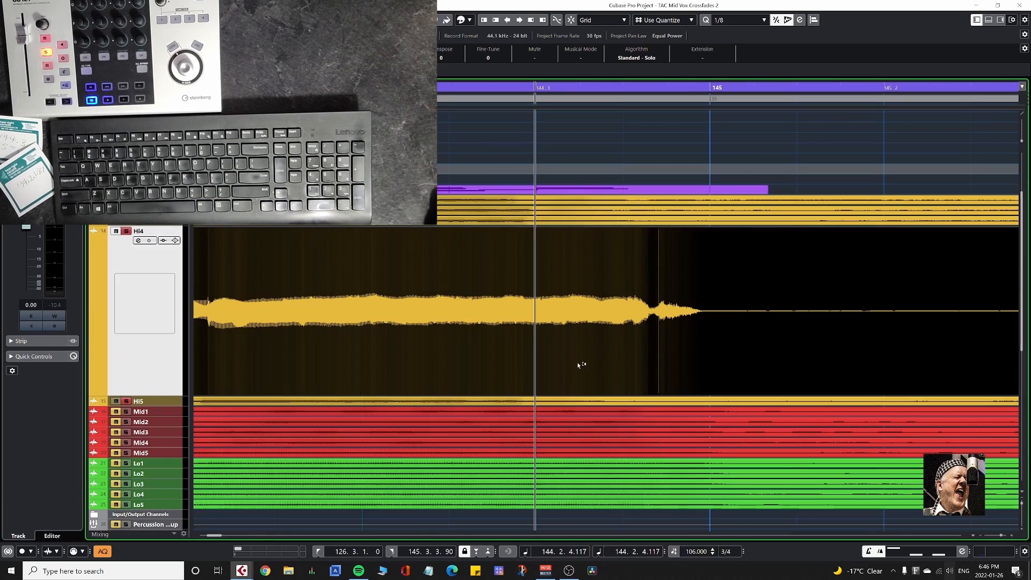
scroll(546, 448, up, 2)
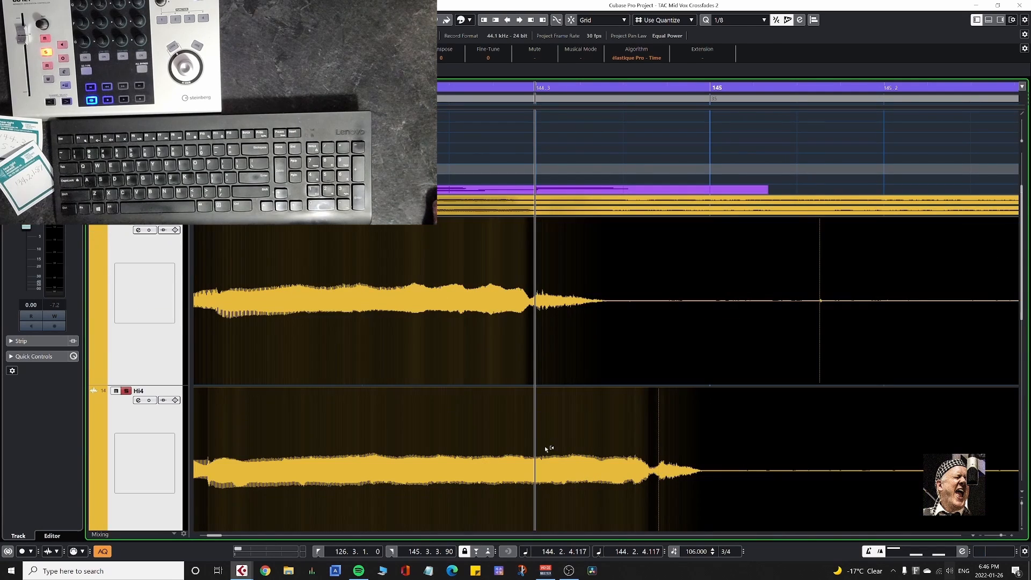
scroll(517, 370, down, 2)
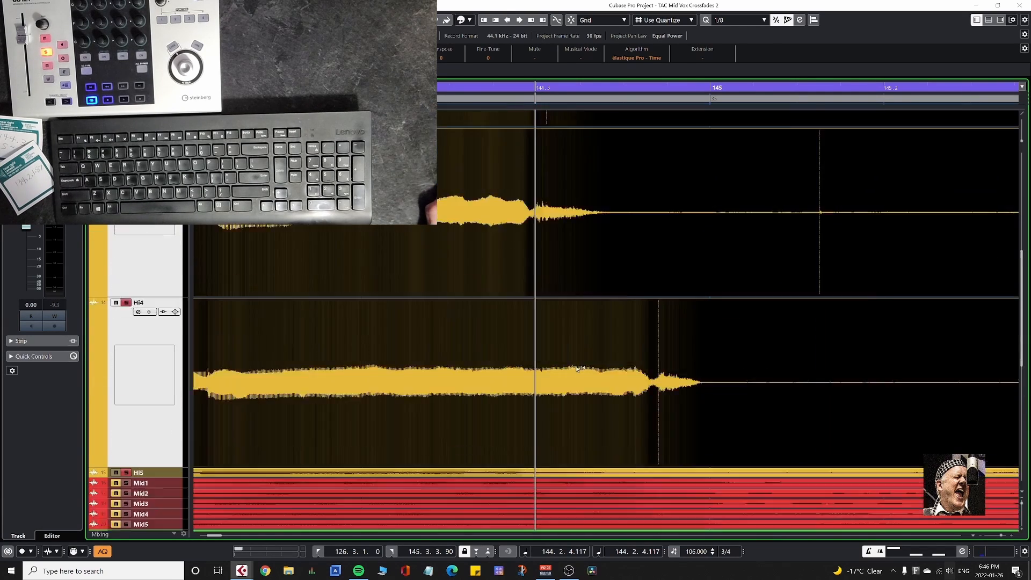
double_click(581, 353)
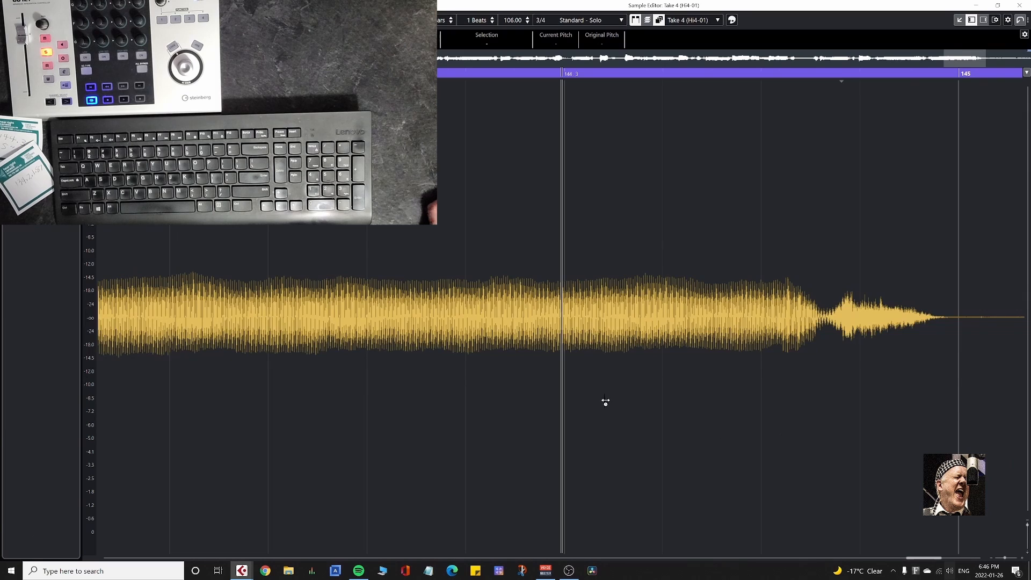
key(g)
key(g)
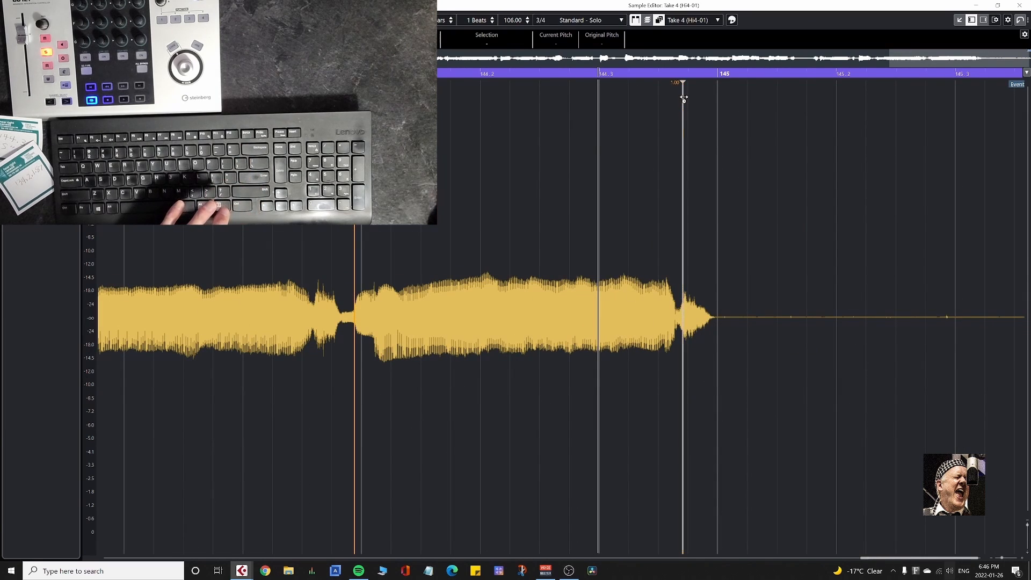
mouse_move(684, 98)
mouse_down()
mouse_move(642, 103)
mouse_move(599, 135)
mouse_up()
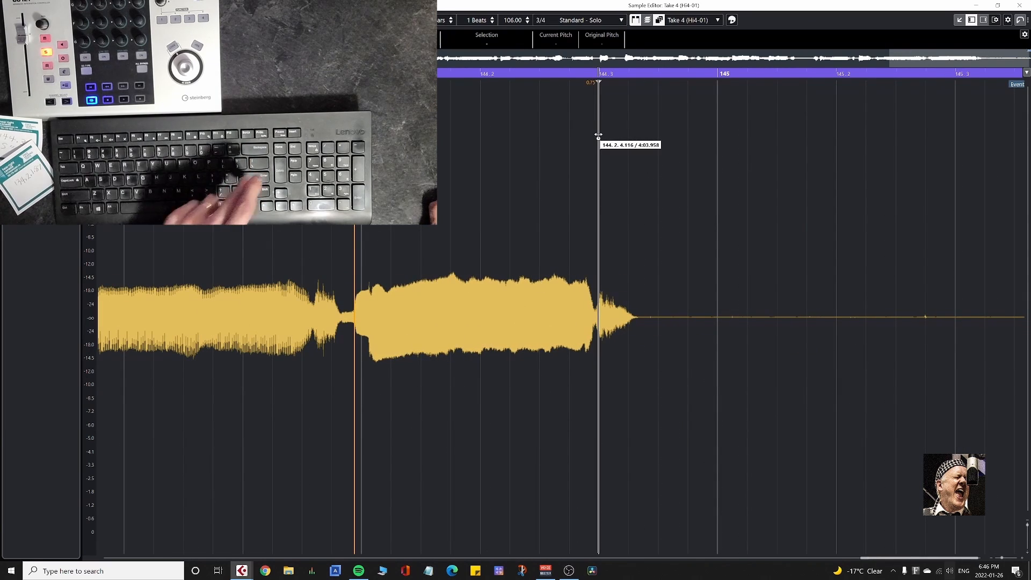
key(Return)
key(Return)
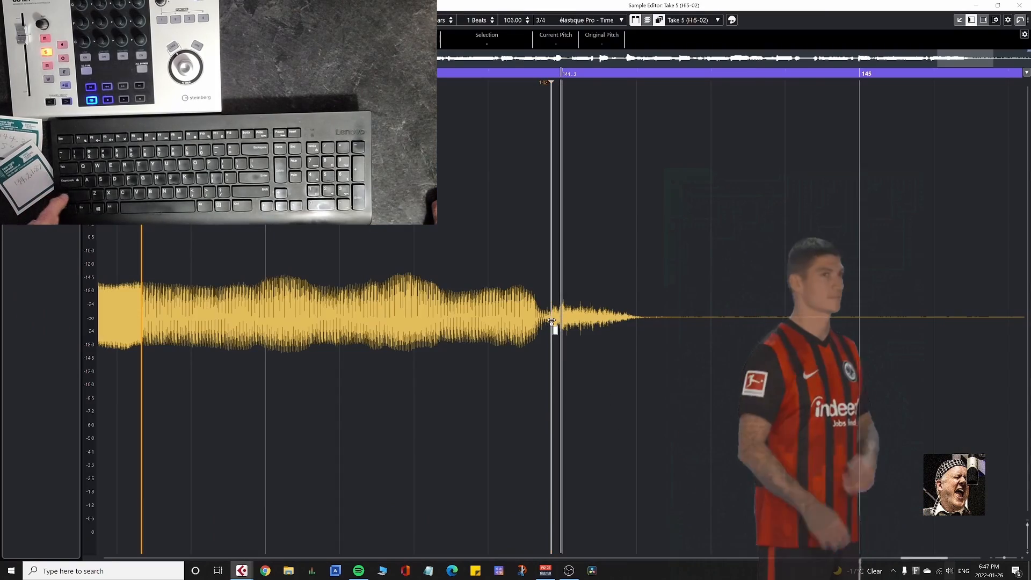
Move the final consonant's warp marker in Take 5 on Hi5 forward to the cursor at 144.2.4.117.
drag(551, 327, 561, 331)
key(Return)
key(Return)
key(Return)
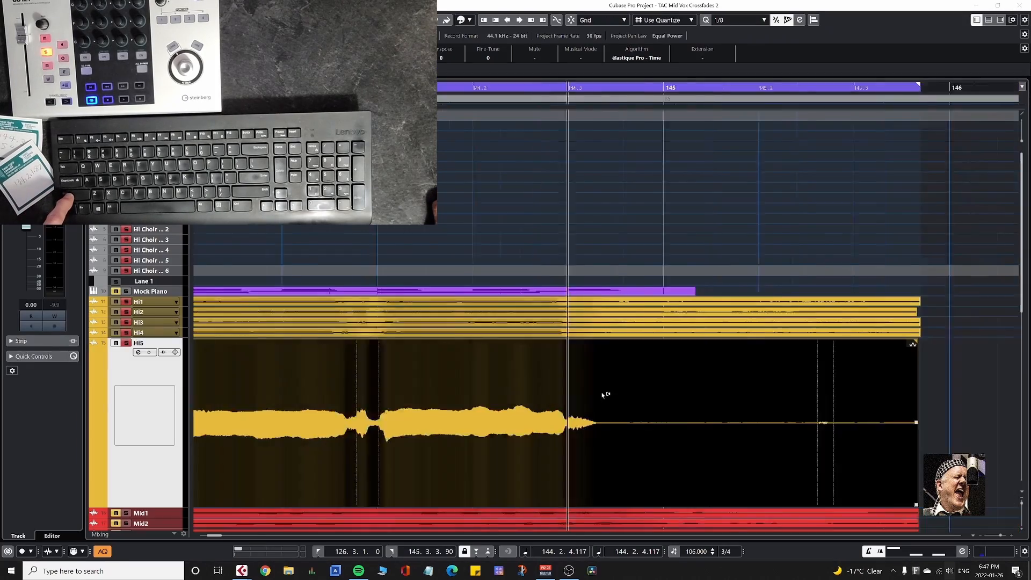
Enlarge all five Hi tracks together and audition their ending from 142.3.1.14 to about 144.3.
scroll(594, 401, down, 5)
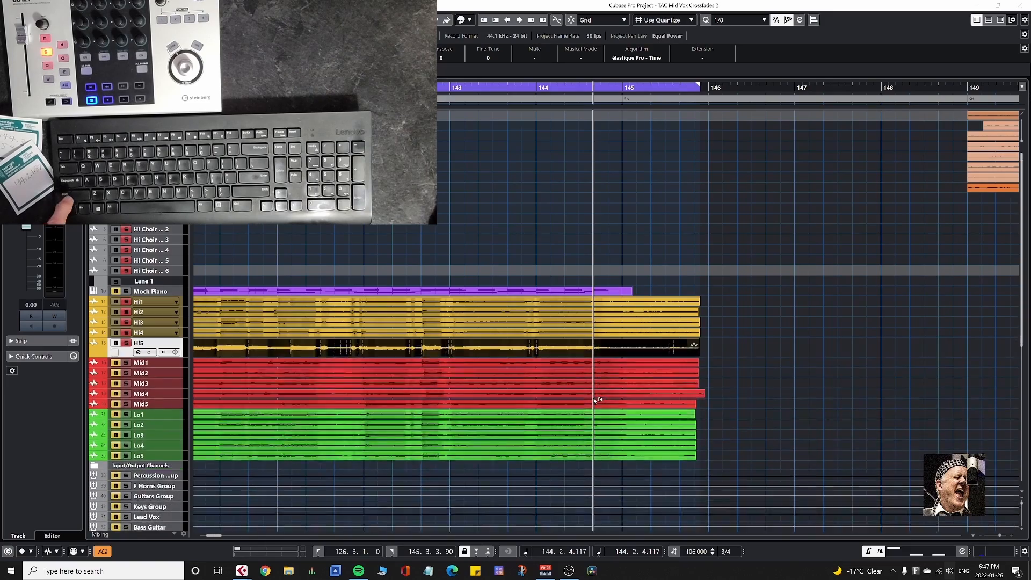
shift+click(179, 303)
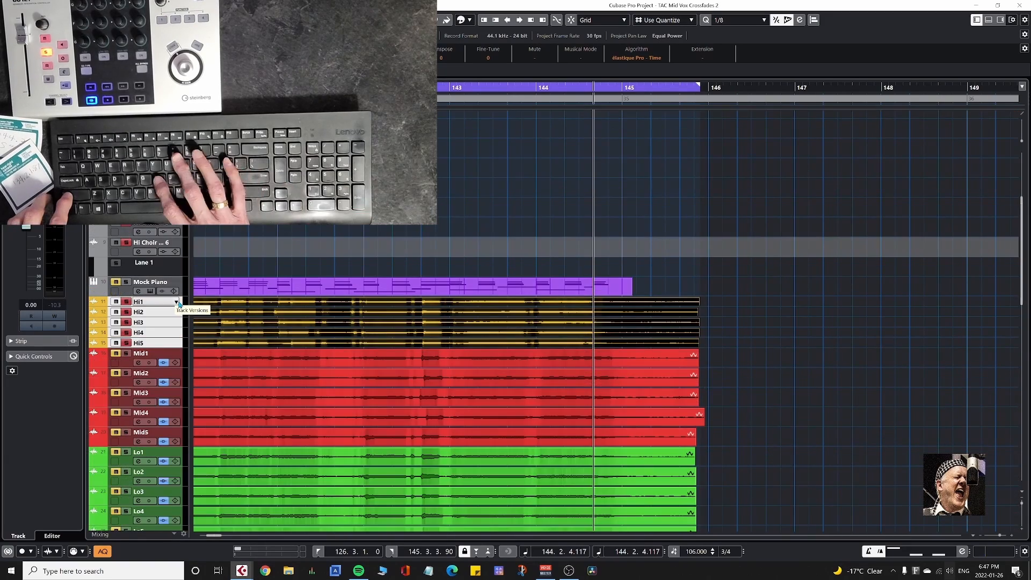
key(shift+h)
key(shift+h)
key(shift+h)
key(shift+h)
key(KP_Subtract)
key(KP_Subtract)
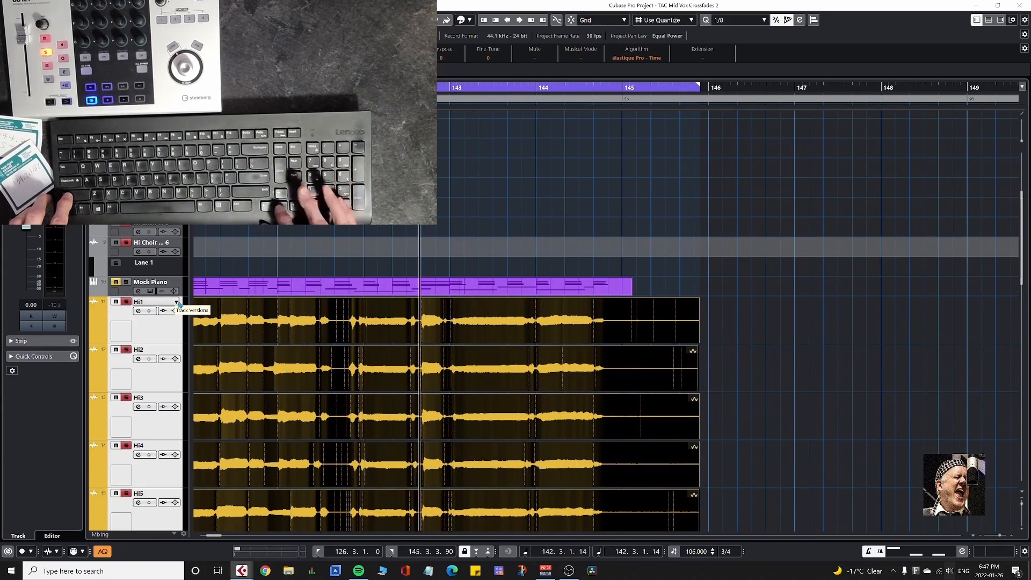
key(space)
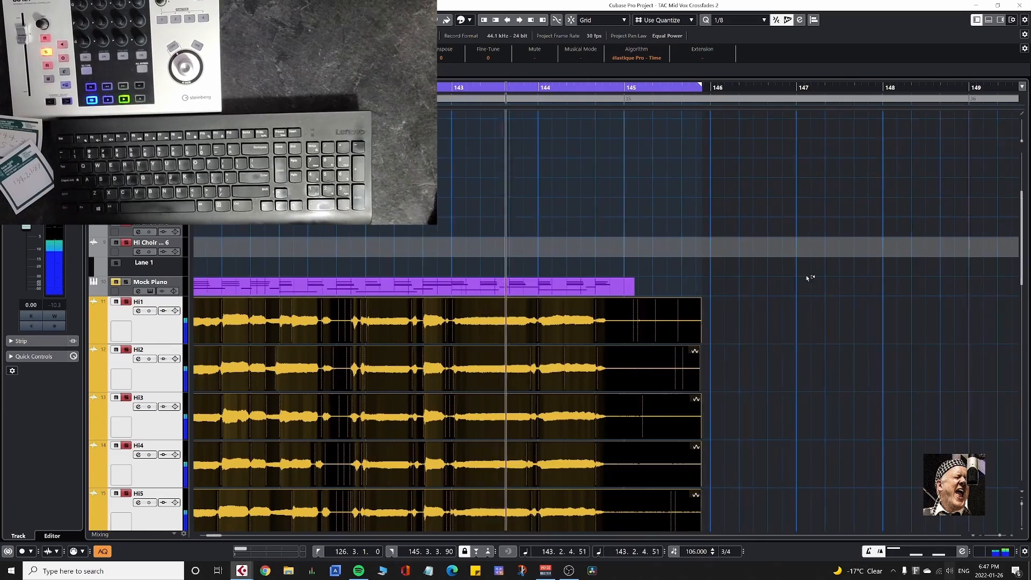
scroll(807, 161, down, 3)
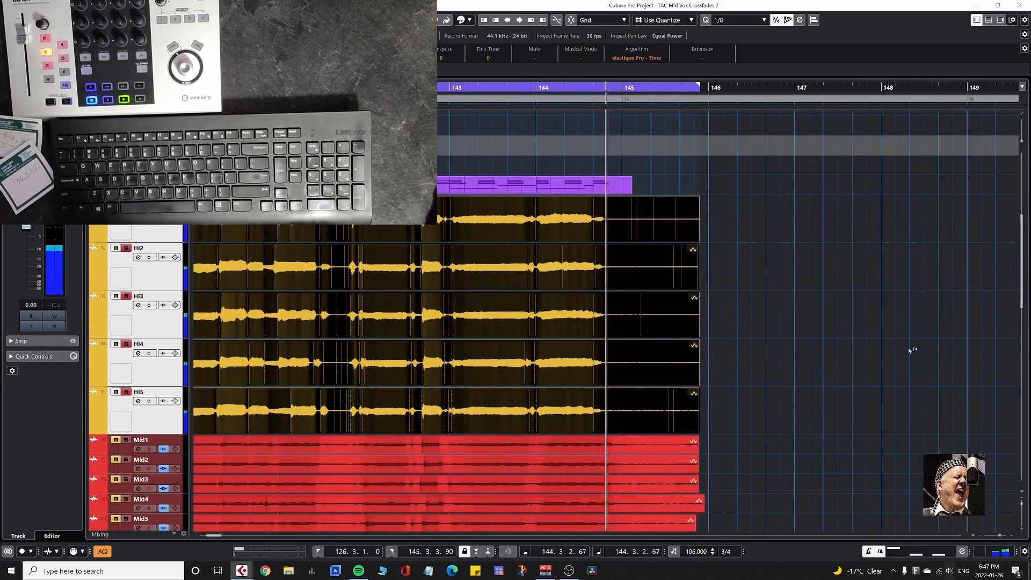
key(space)
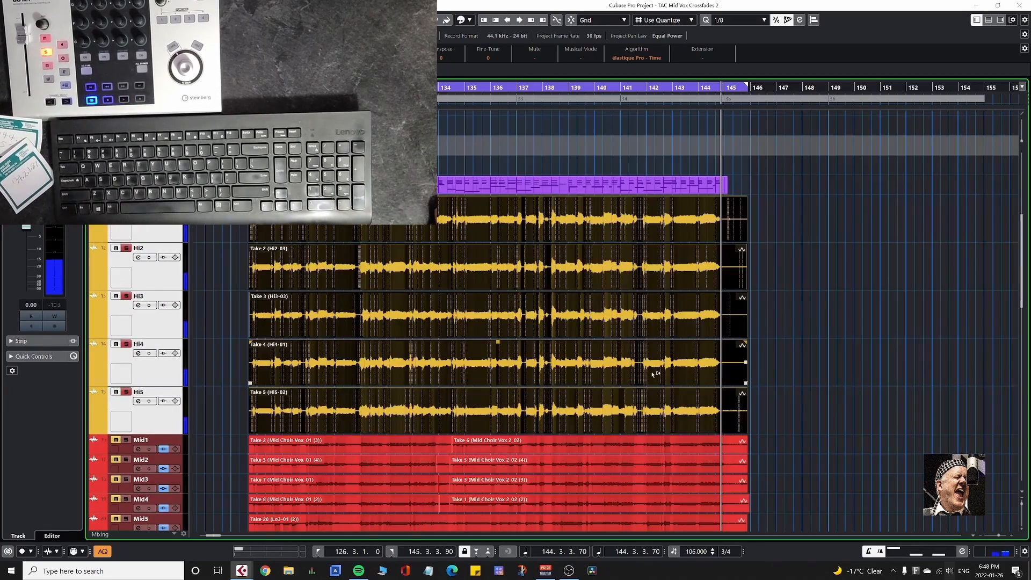
Free-warp the early consonant in Take 4 on Hi4 forward to 141.2.2.99, and audition the phrase from 139.2.4.98.
click(631, 371)
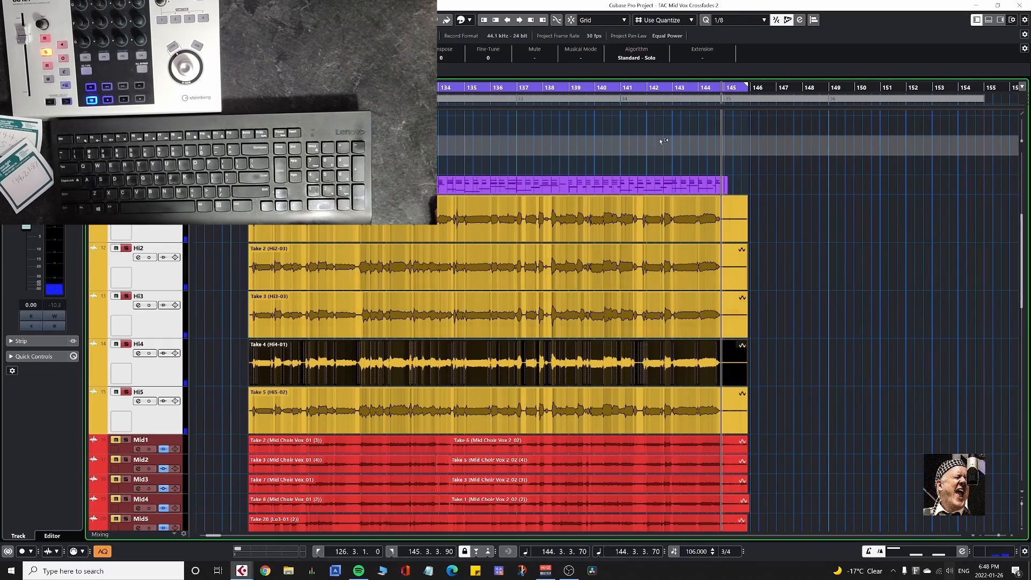
scroll(633, 372, up, 5)
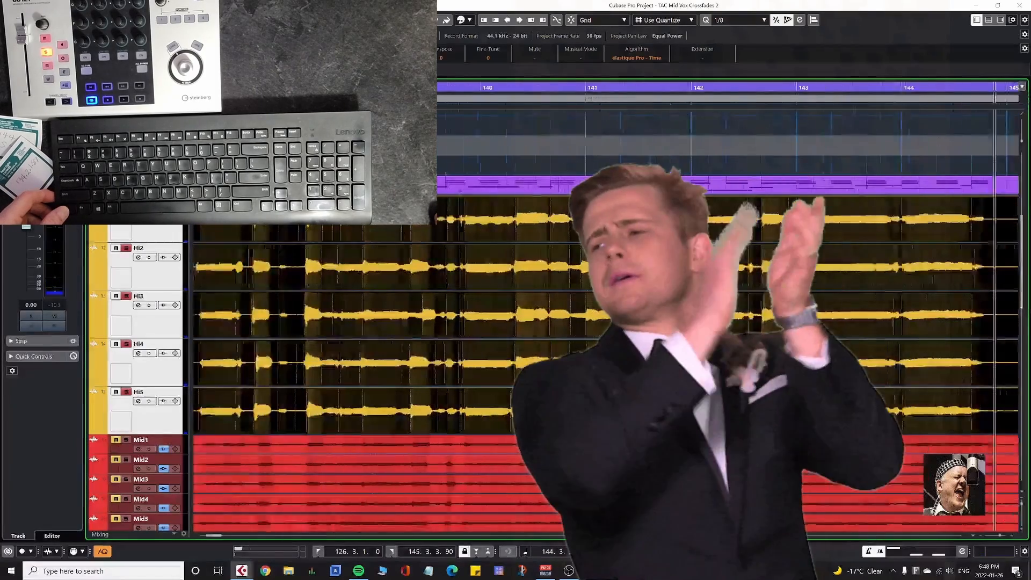
scroll(629, 372, up, 1)
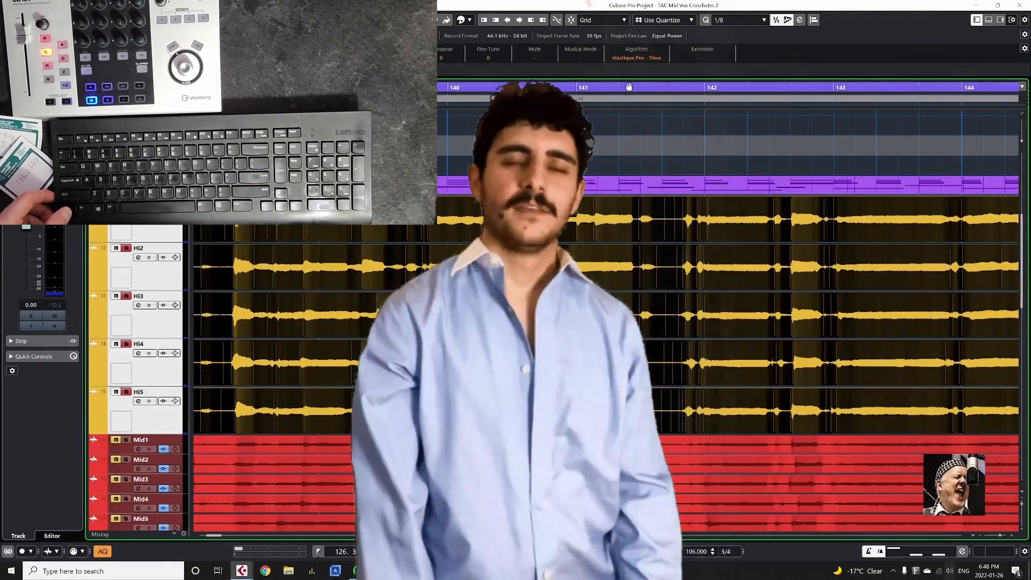
click(640, 87)
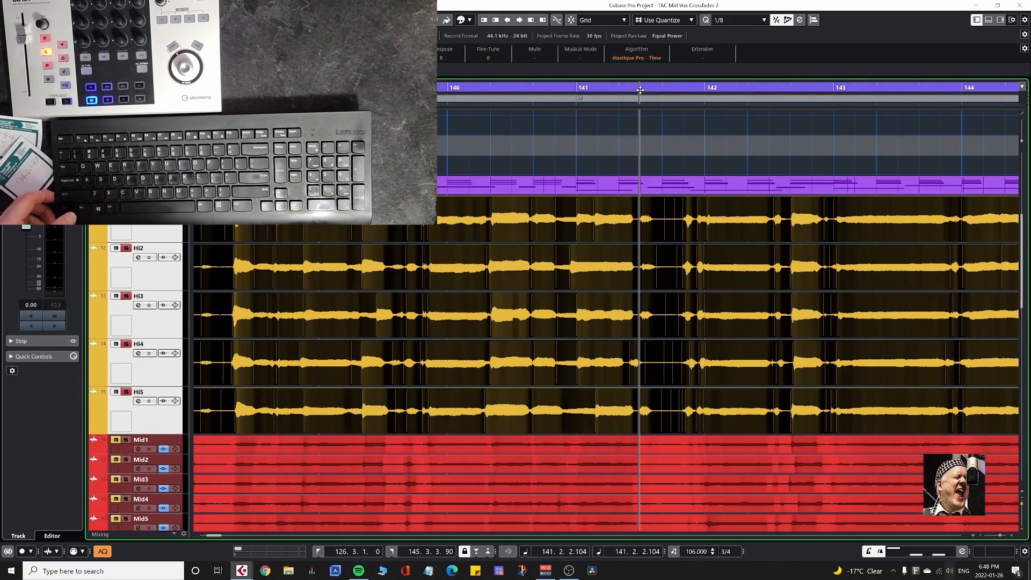
click(621, 378)
double_click(622, 379)
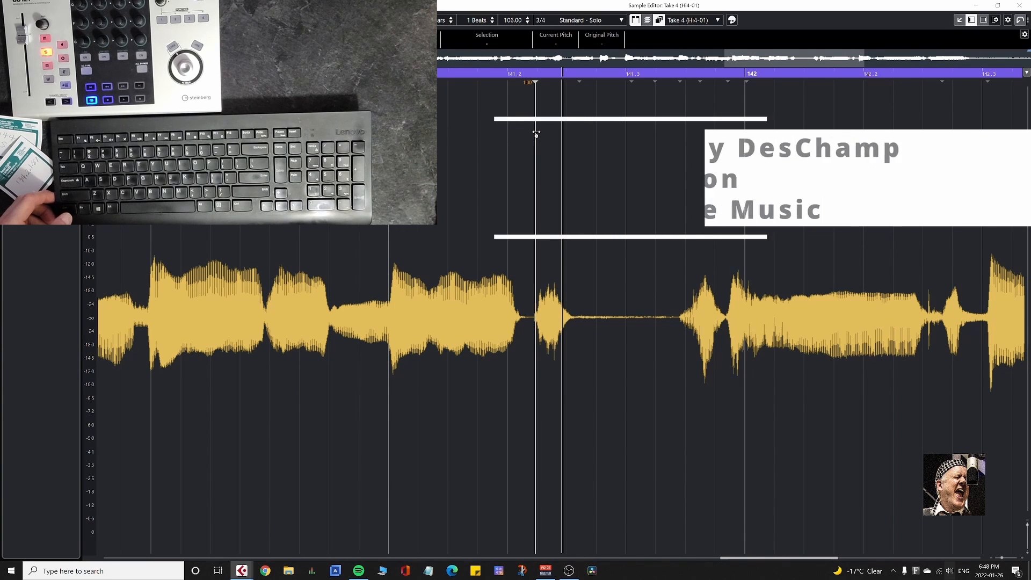
click(536, 132)
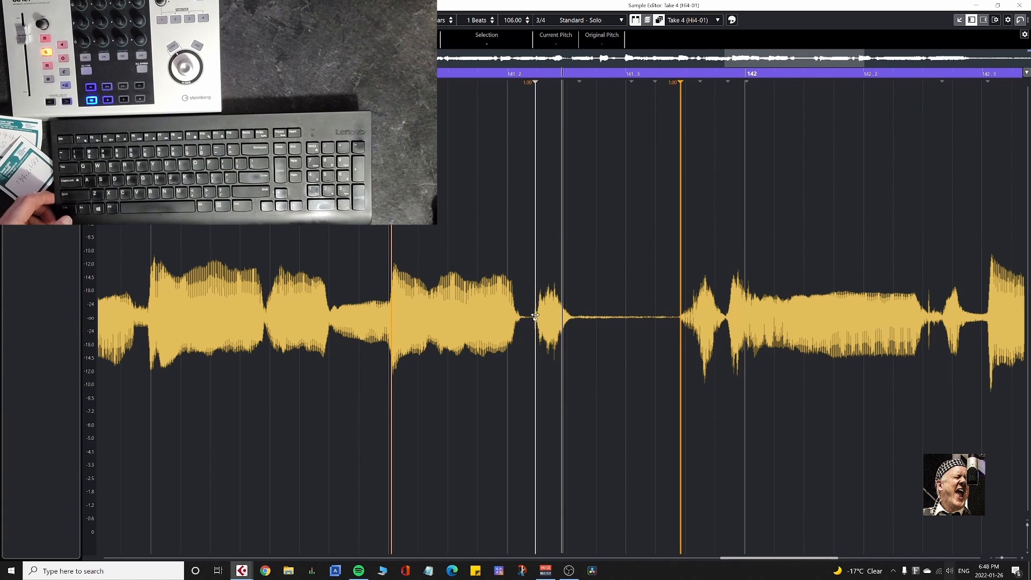
drag(534, 315, 561, 323)
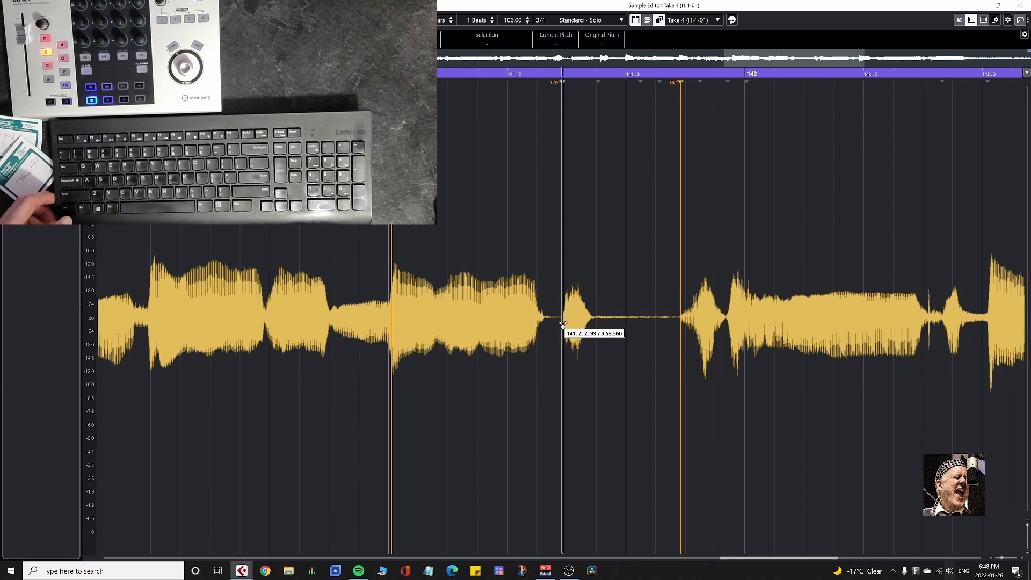
key(Return)
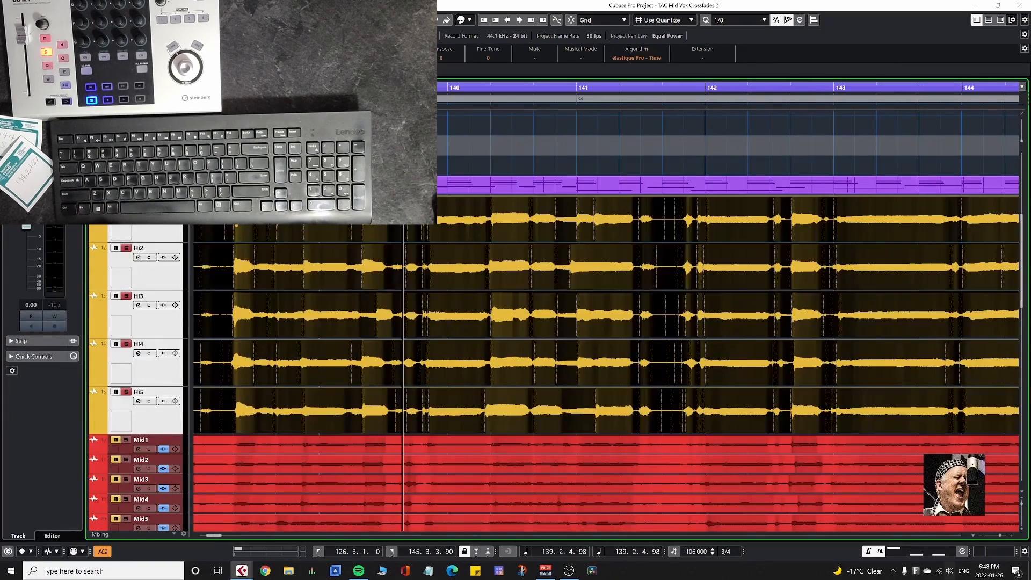
key(space)
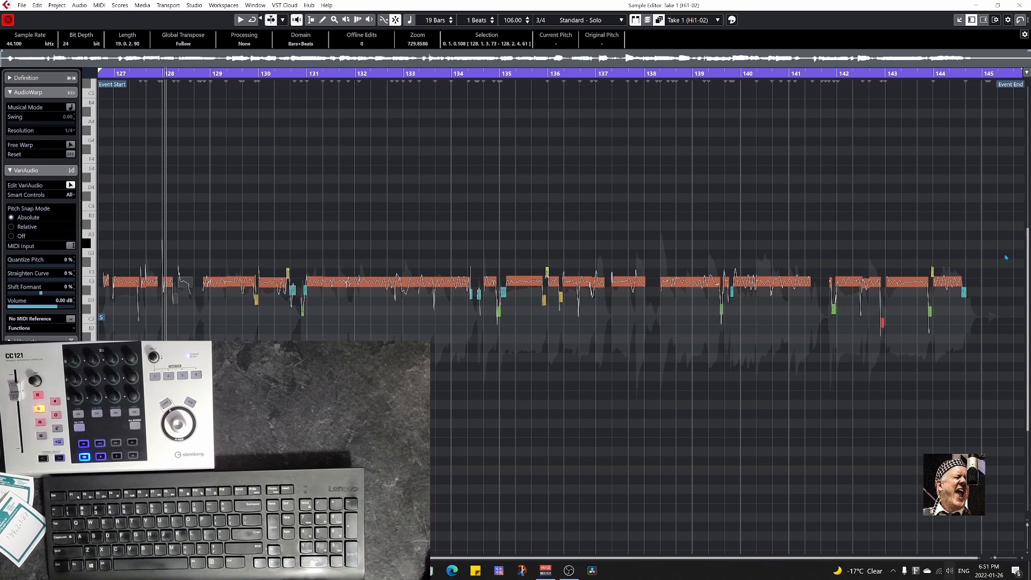
Quantize the pitch of all VariAudio segments in Take 1 on Hi1, and raise the first two segments to G3.
drag(1004, 254, 98, 343)
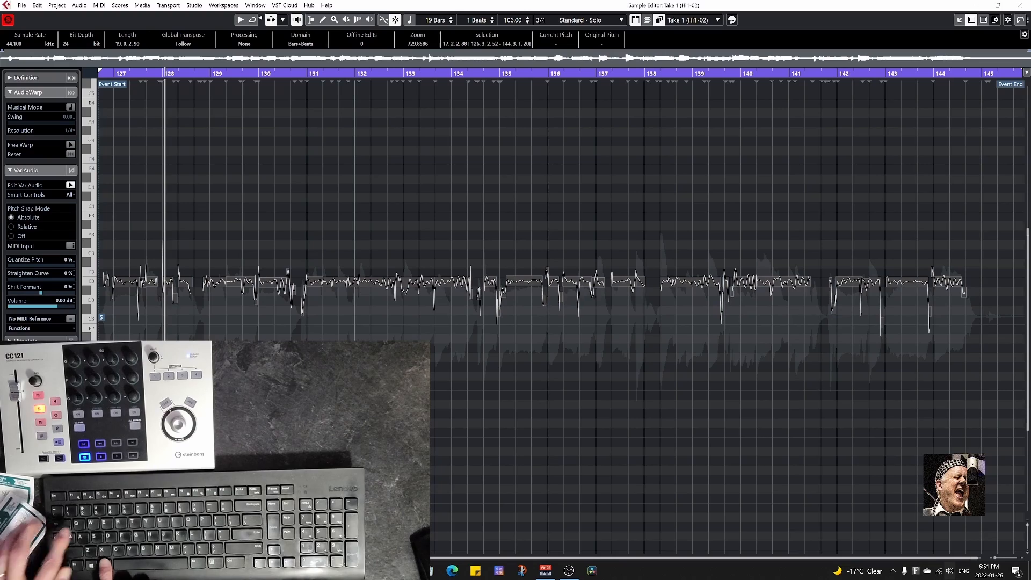
key(q)
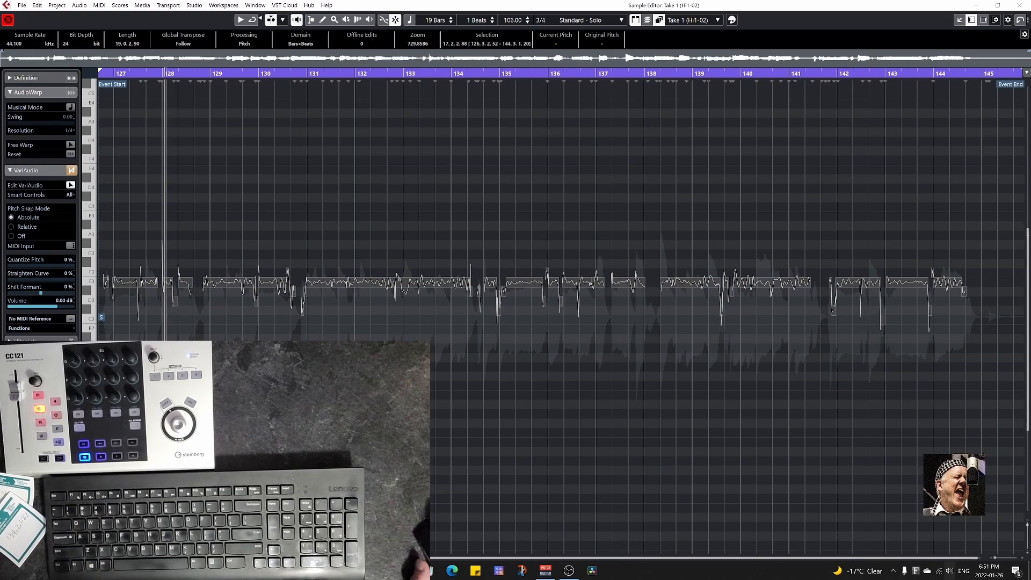
scroll(115, 349, up, 1)
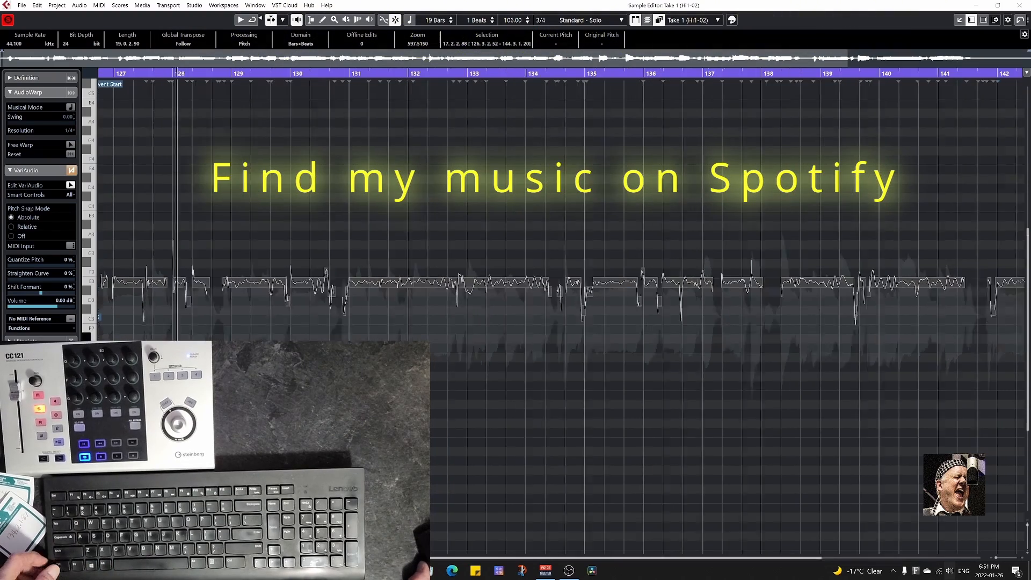
scroll(113, 370, up, 9)
scroll(687, 371, left, 1)
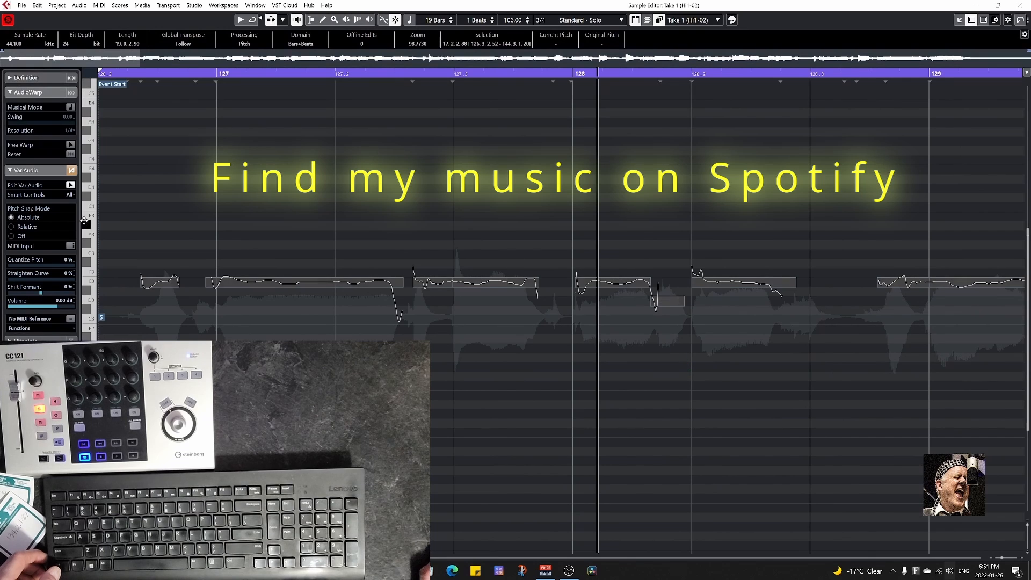
drag(123, 252, 356, 332)
key(alt+space)
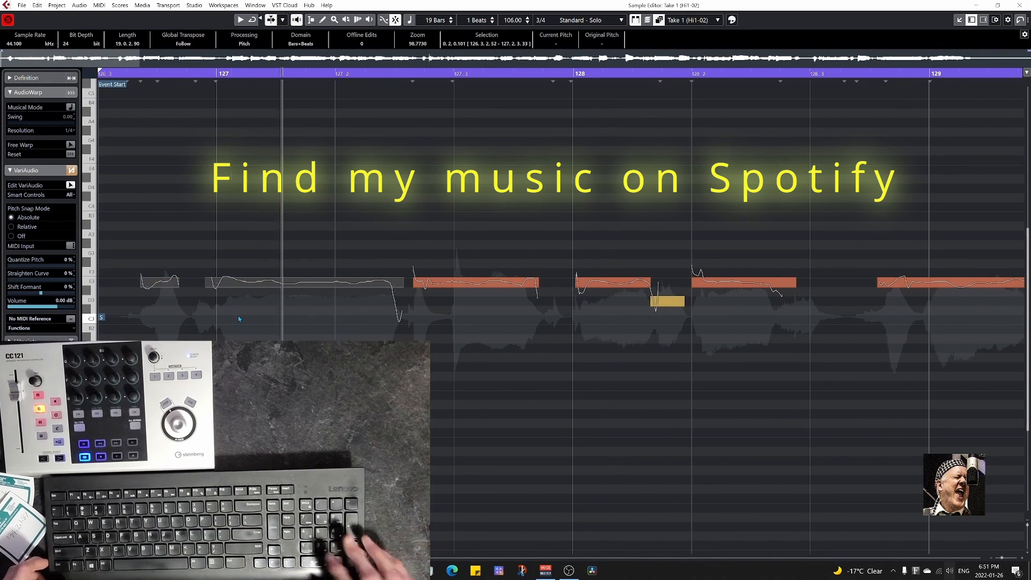
key(Up)
key(Up)
key(Up)
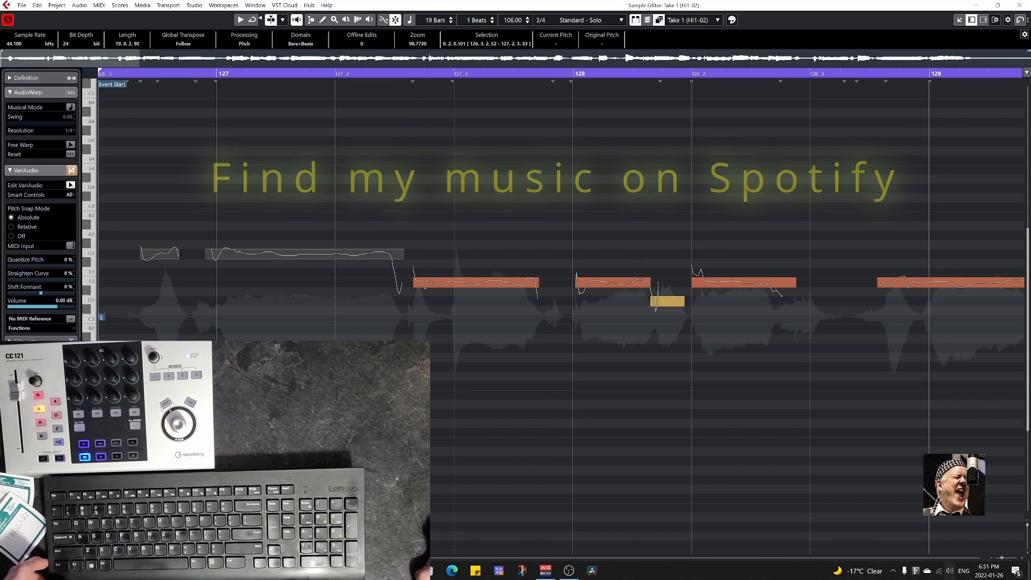
Raise the three segments between about 127.2 and 128.2 by eight semitones, placing the two longer ones on C4, and audition them.
drag(169, 74, 426, 74)
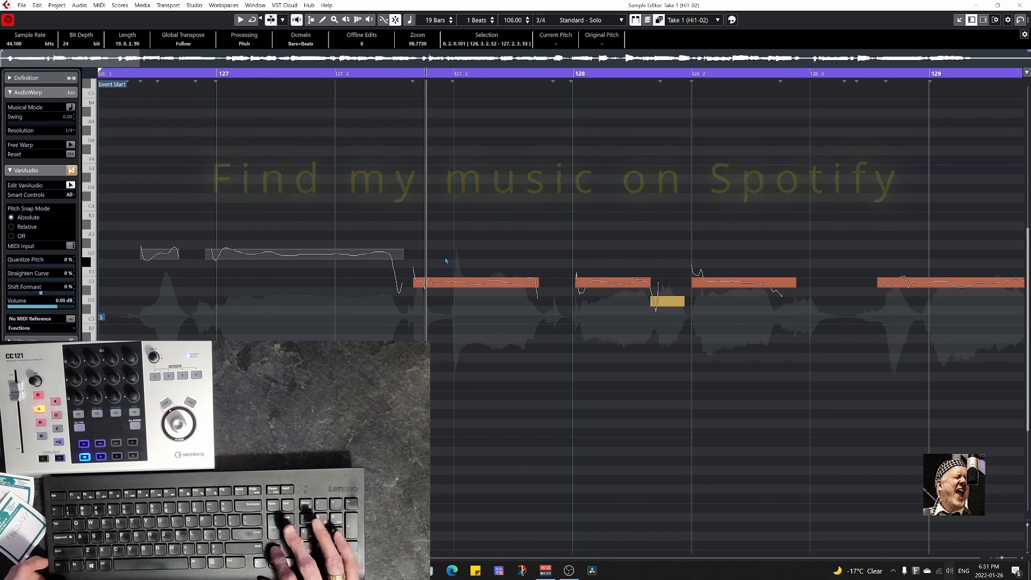
drag(442, 251, 665, 339)
key(Up)
key(Up)
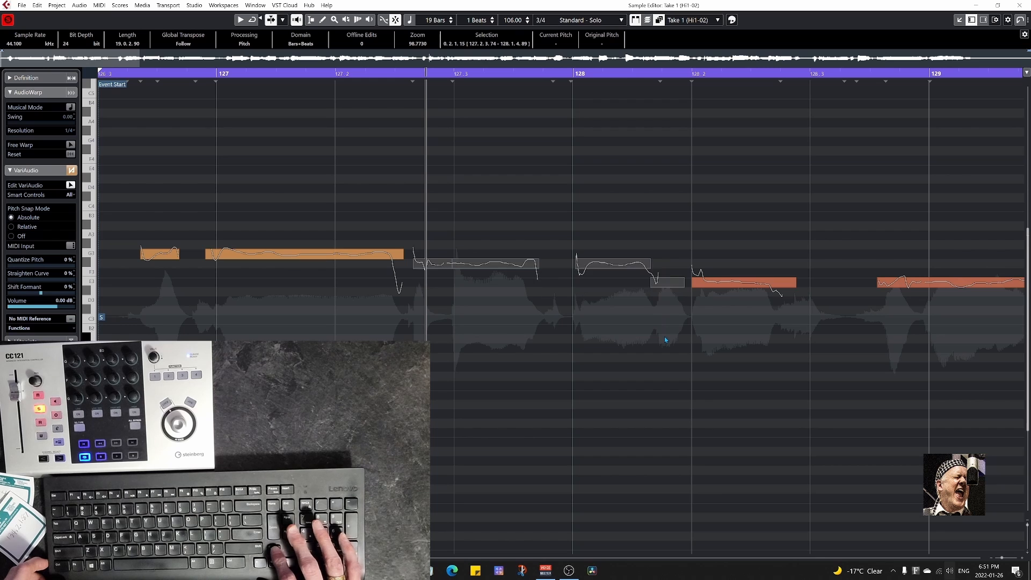
key(Up)
key(Up)
key(Up)
key(Up)
key(Up)
key(Up)
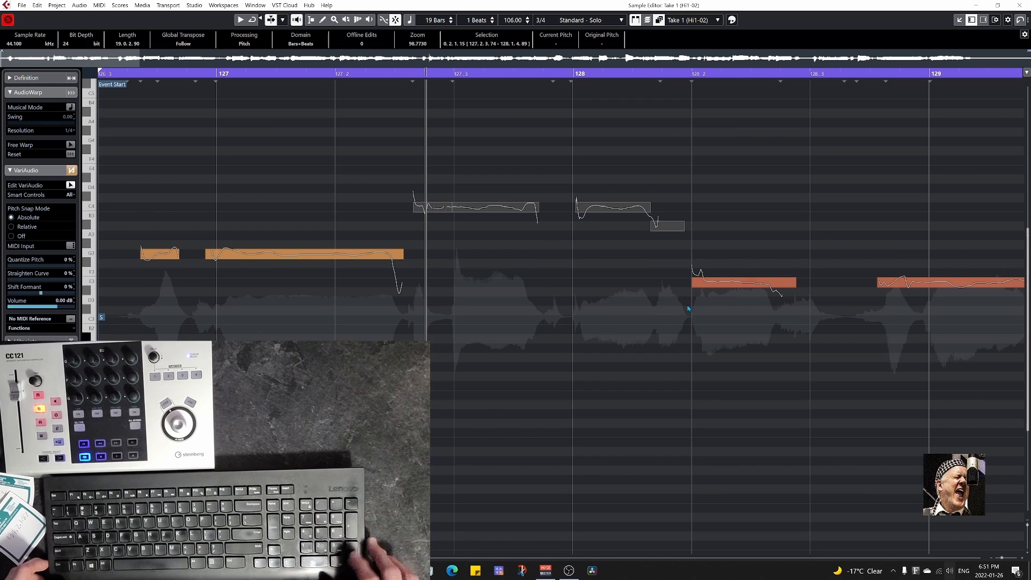
key(space)
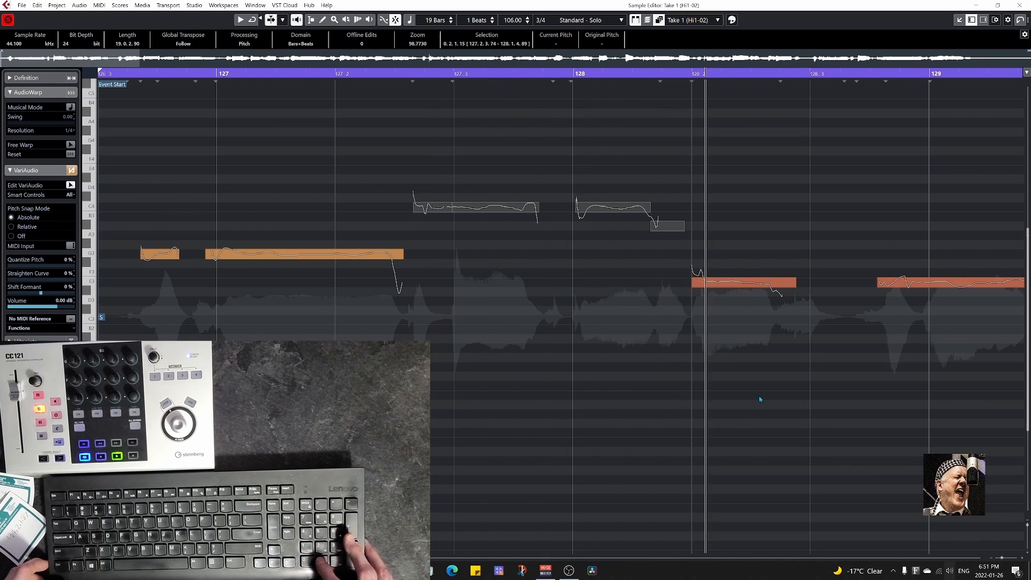
Raise the segment starting at 128.2 in Take 1 to G#3.
drag(380, 274, 497, 318)
key(Up)
key(Up)
key(Up)
key(Up)
key(Up)
key(Up)
key(Up)
key(Up)
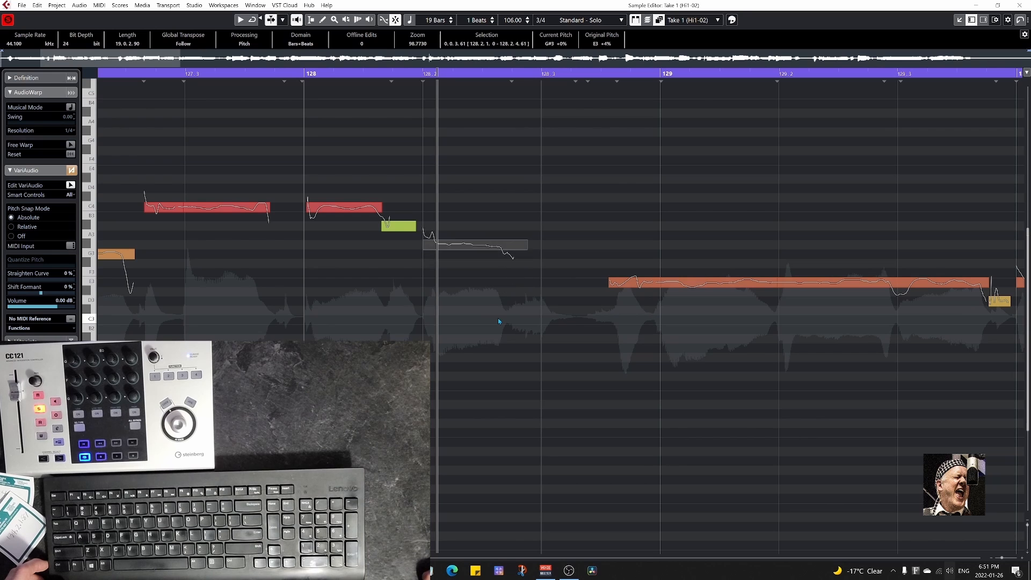
Raise the segment starting at 128.2 in Take 1 to D4 and advance playback into bar 129.
key(Up)
key(Up)
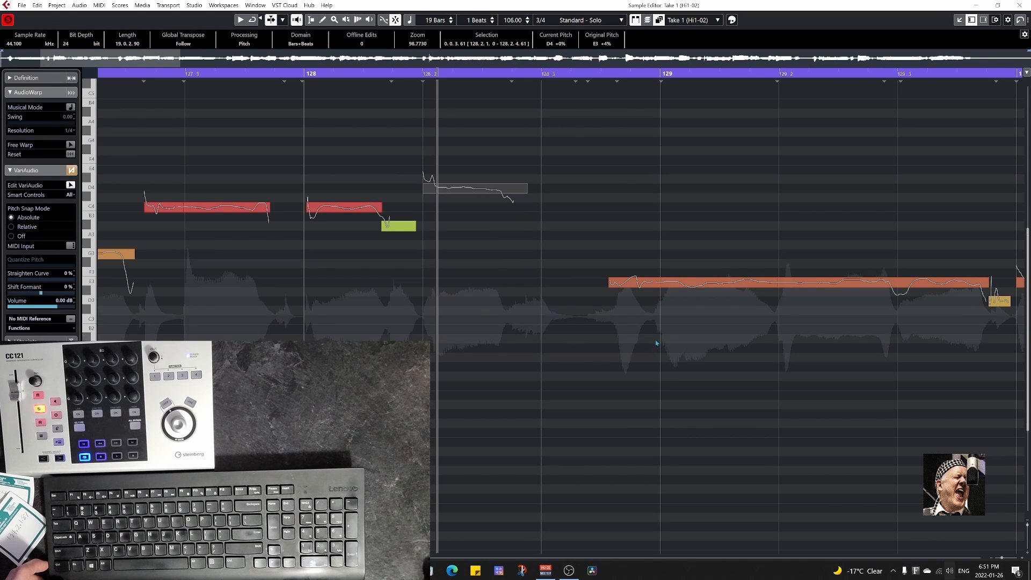
drag(656, 340, 469, 326)
key(KP_Add)
key(KP_Add)
key(KP_Add)
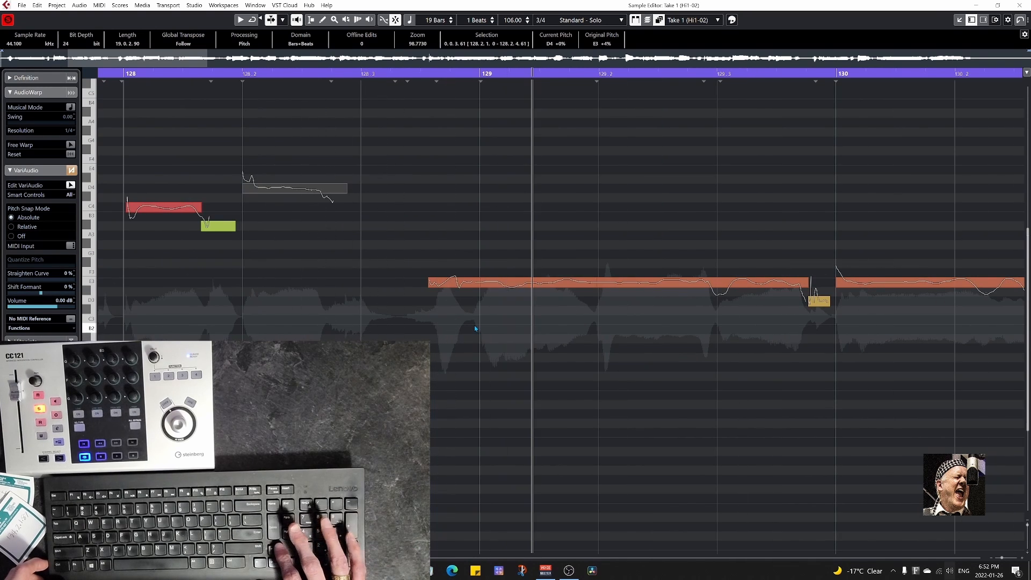
Split the long E3 segment at 129 and 129.2, placing the part before 129 on E4 and the part between on D4.
mouse_move(432, 278)
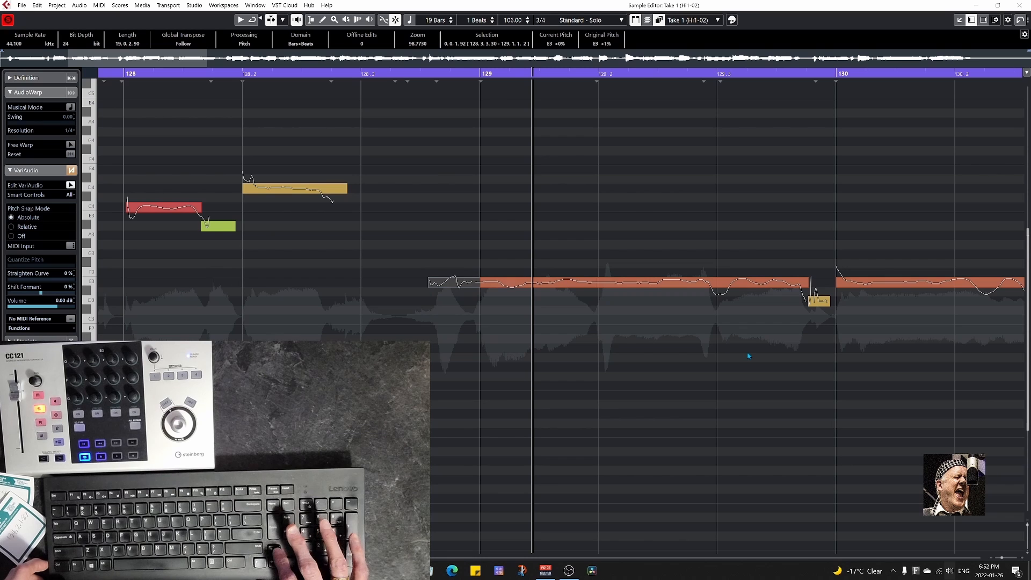
key(Up)
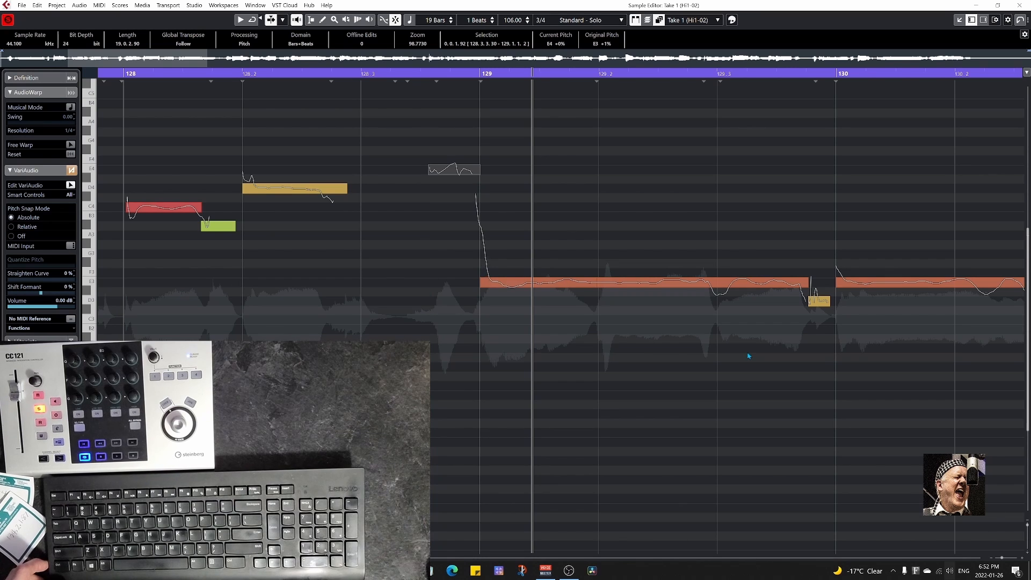
click(505, 283)
key(Up)
key(Up)
key(Up)
key(Up)
key(Up)
key(Up)
key(Up)
key(Up)
key(Up)
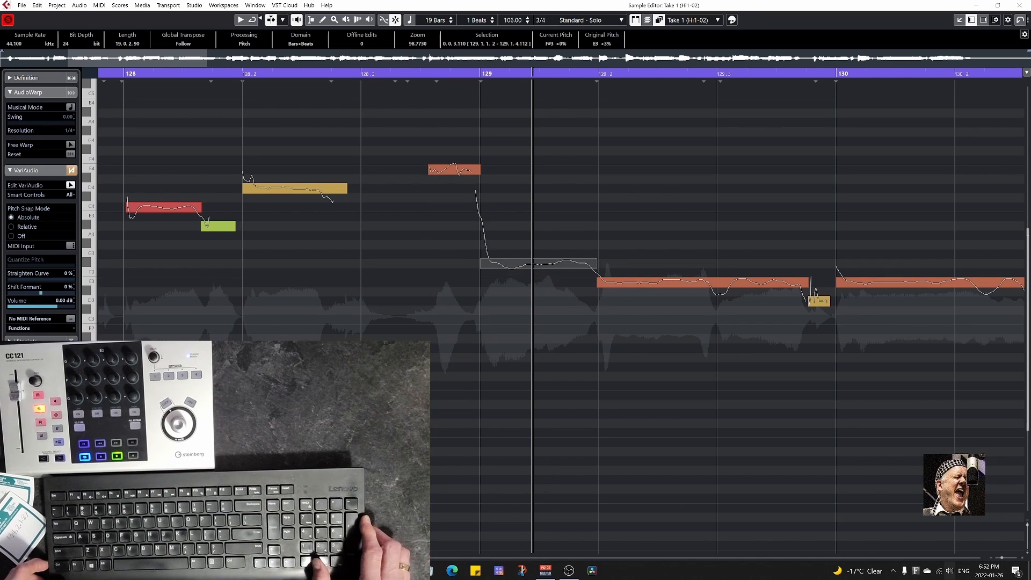
key(Up)
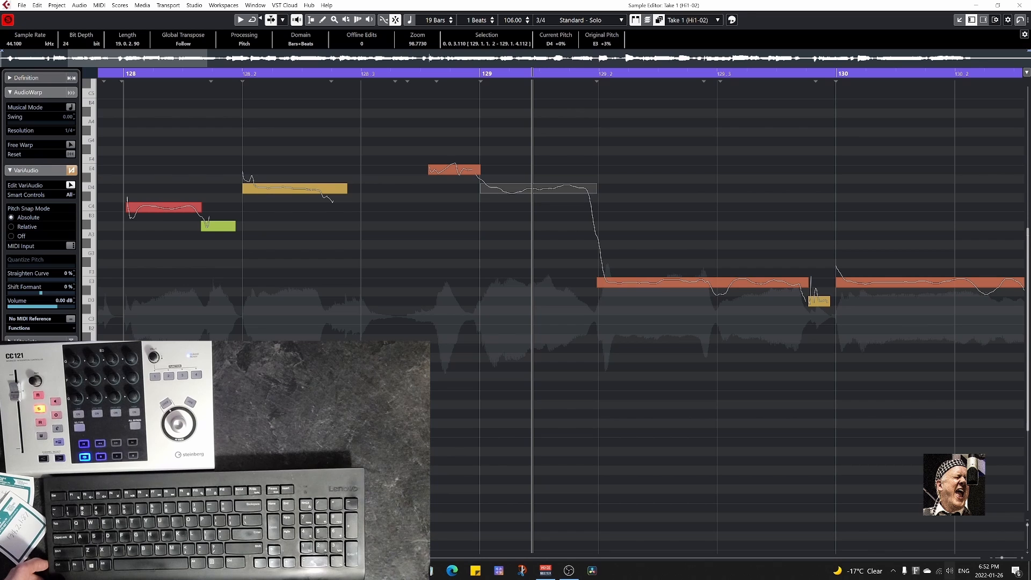
Raise the segment after 129.2 to D4, split it at 129.3, and place the part after the split on E4.
key(Right)
key(Up)
key(Up)
key(Up)
key(Up)
key(Up)
key(Up)
key(Up)
key(Up)
key(Up)
key(Up)
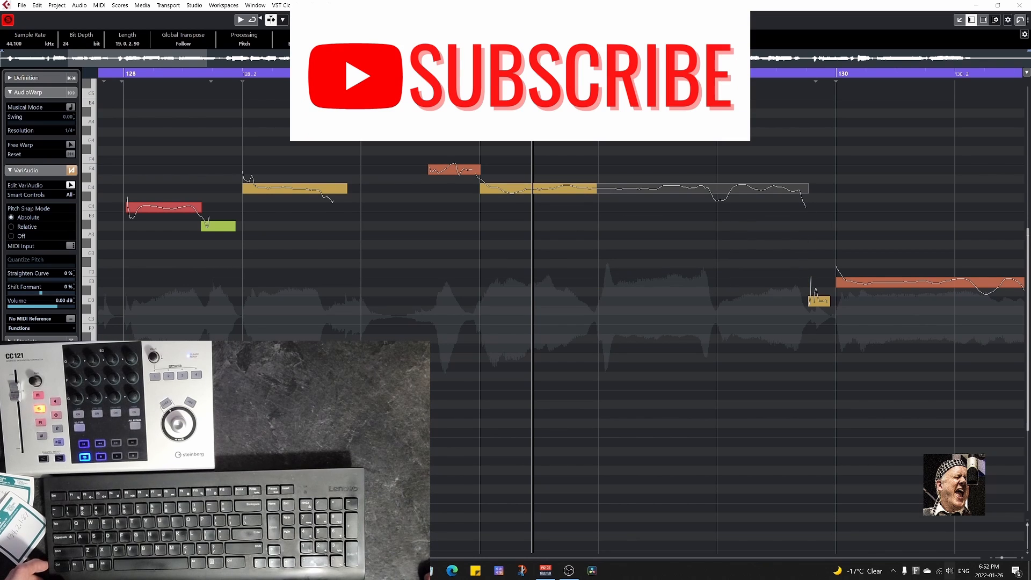
click(718, 194)
key(Up)
key(Up)
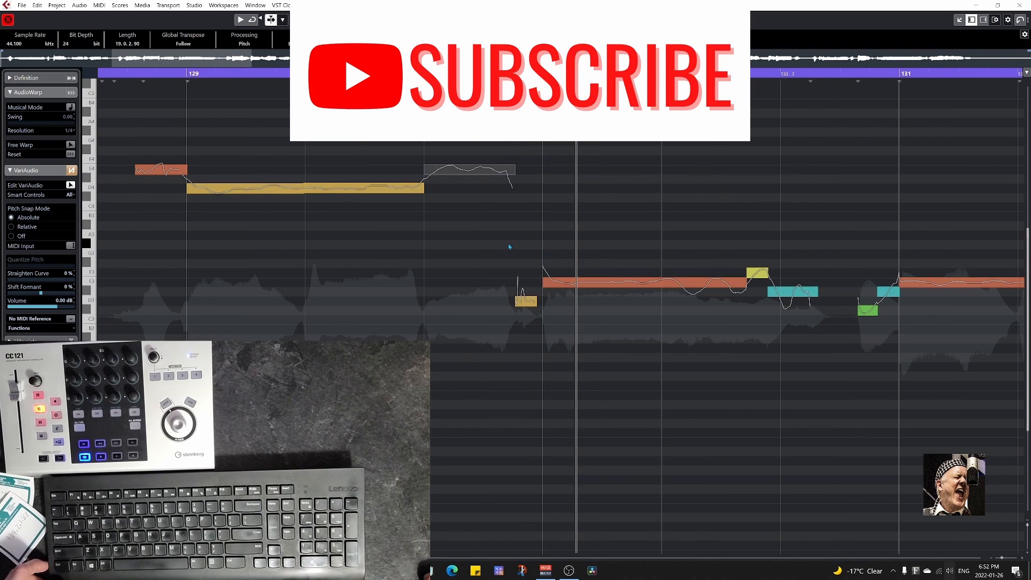
Raise the segments from just before 130 to 130.3 by five semitones, placing the longest one on A3.
drag(508, 242, 800, 361)
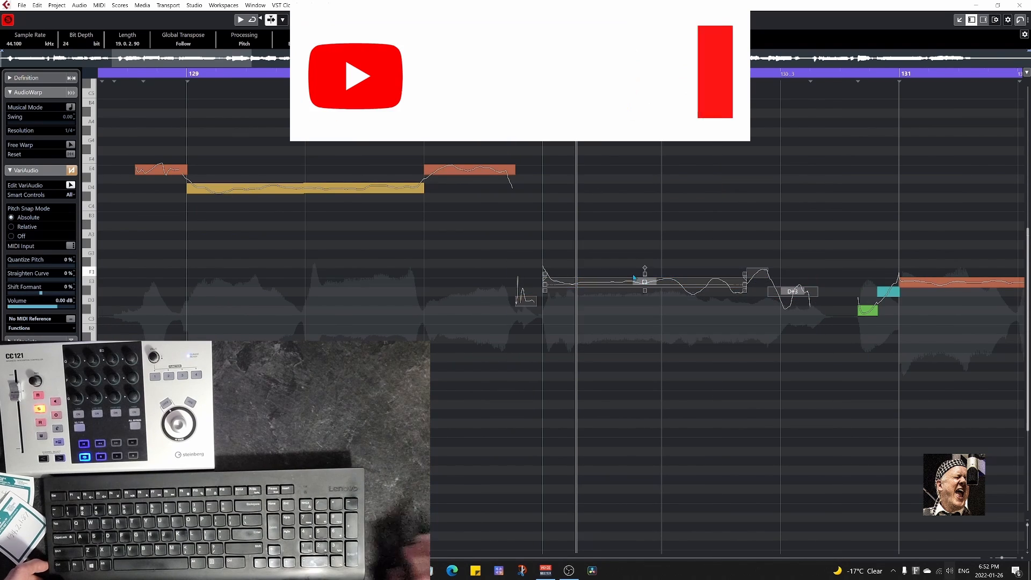
drag(611, 282, 611, 236)
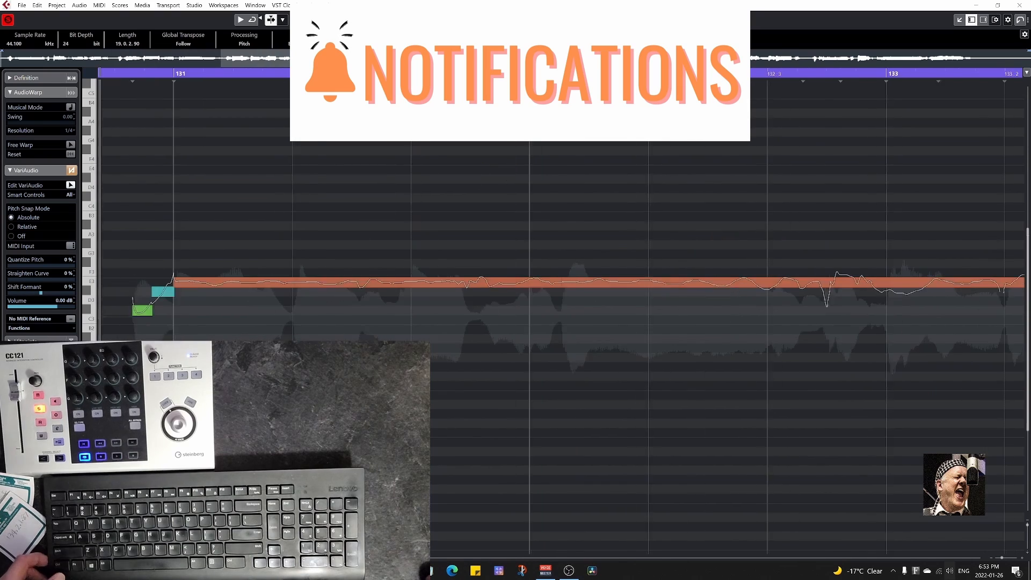
Raise the segments from 130.3.3.73 to 132.1.2.7 by eight semitones, placing the long ones on C4.
scroll(275, 259, left, 1)
scroll(275, 258, down, 3)
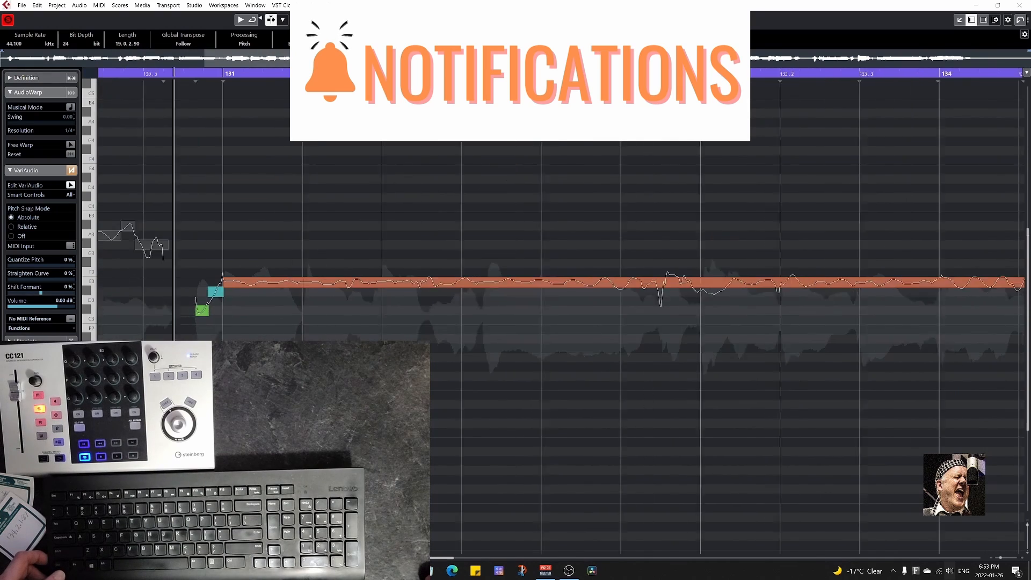
drag(203, 259, 472, 339)
scroll(557, 346, right, 1)
key(space)
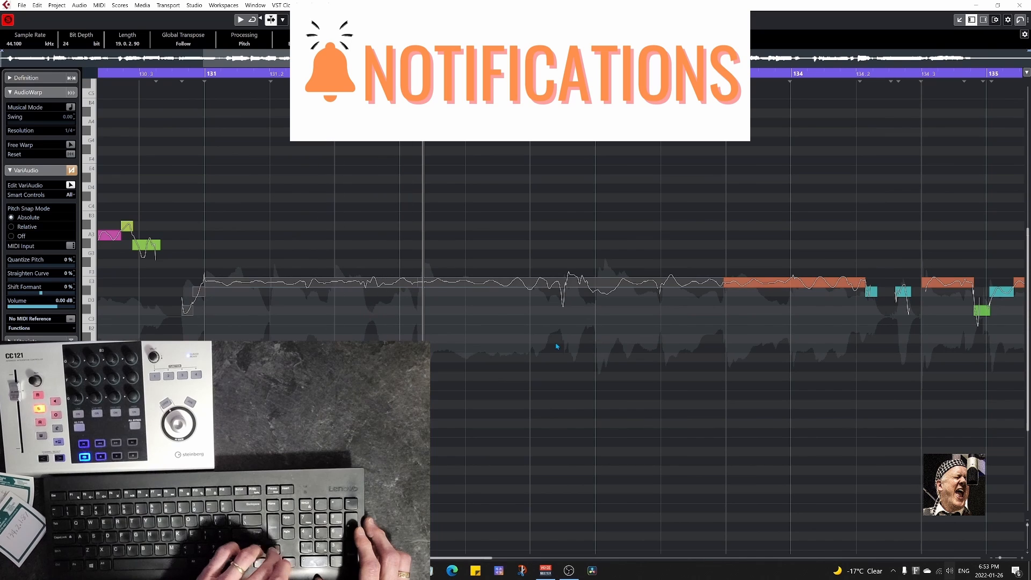
click(162, 276)
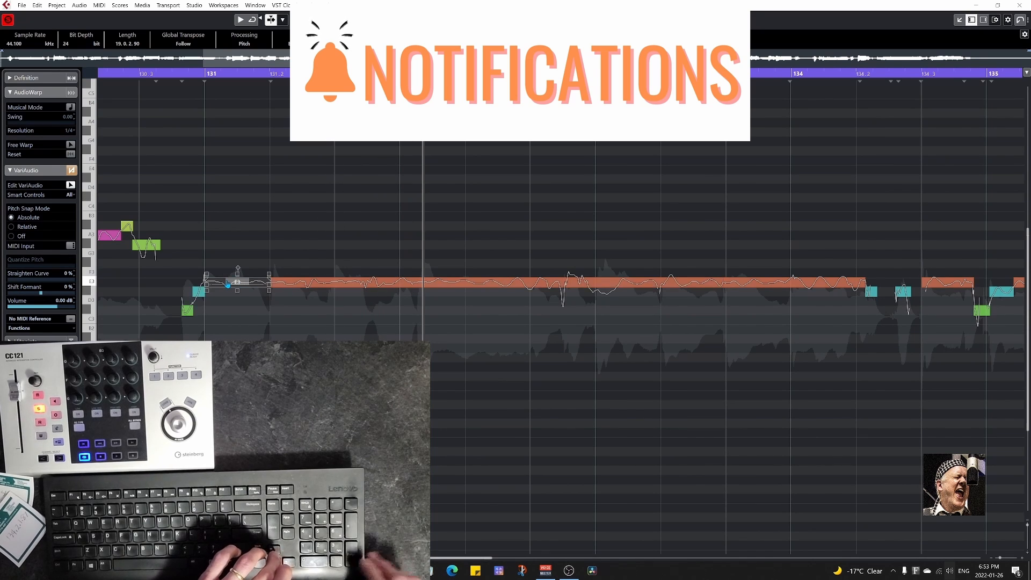
drag(162, 276, 382, 318)
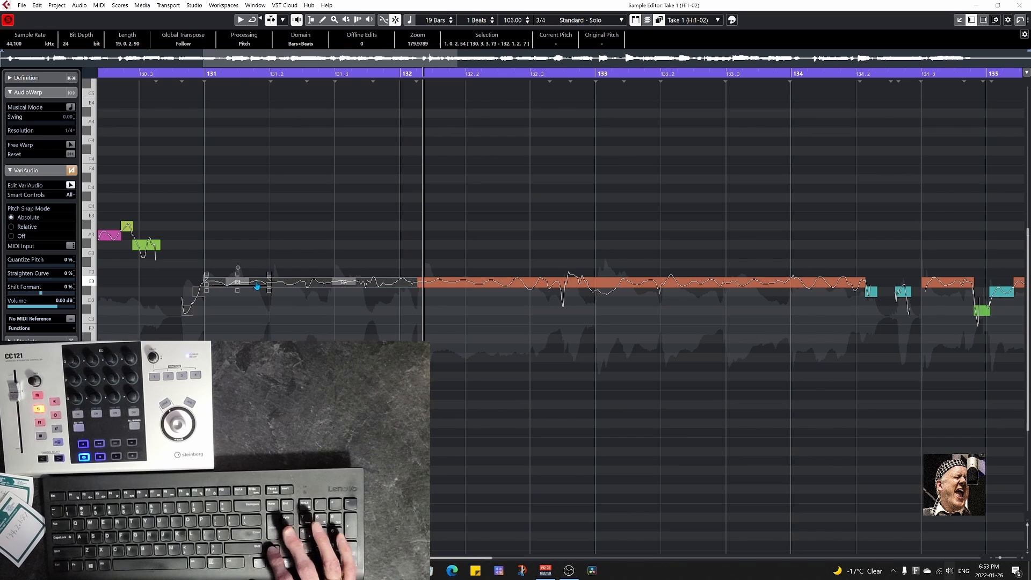
key(Up)
drag(255, 264, 259, 212)
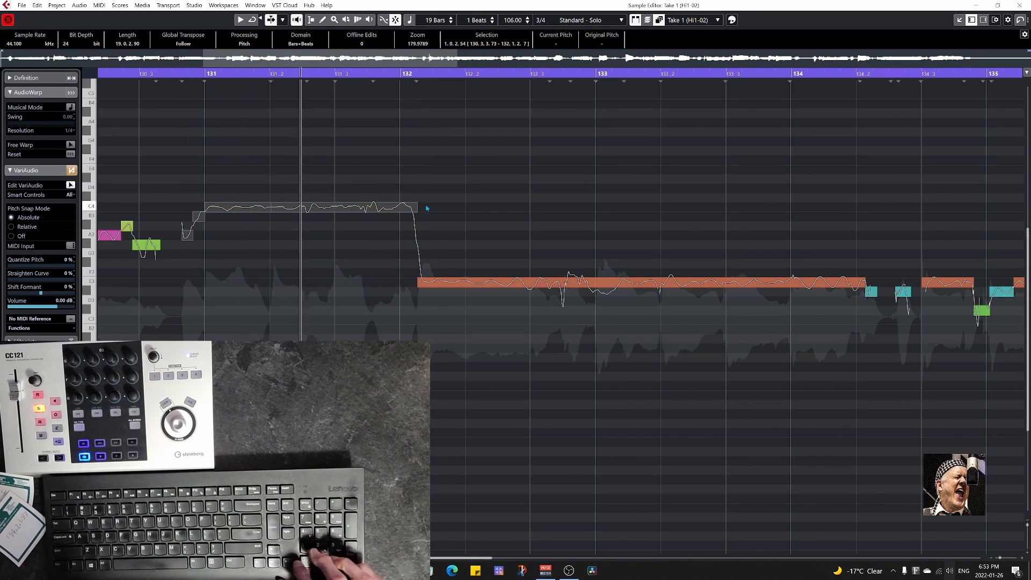
Raise the segment between 132 and 133.3 to D4 and audition it.
click(453, 284)
drag(454, 284, 450, 189)
key(KP_Enter)
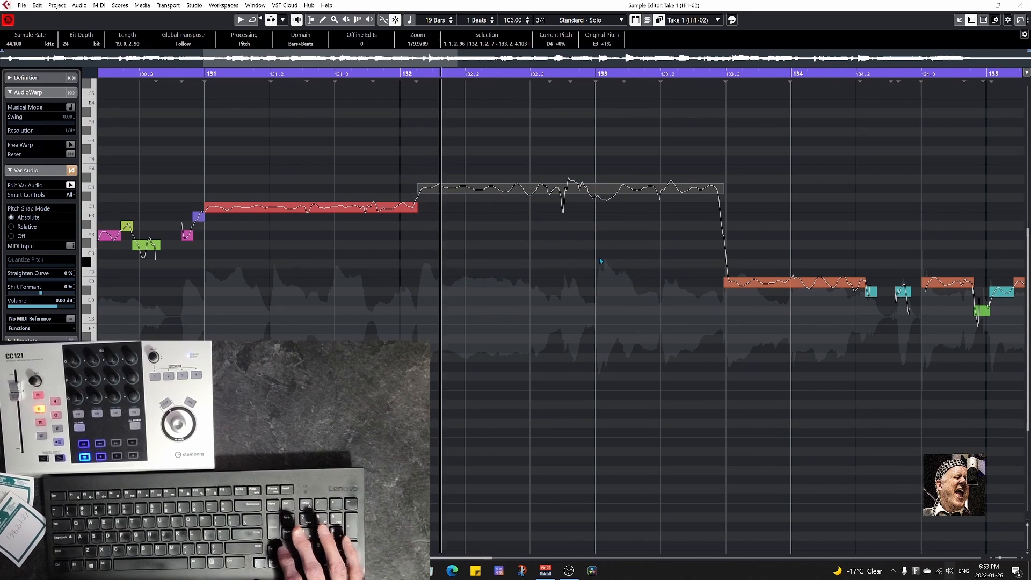
key(KP_0)
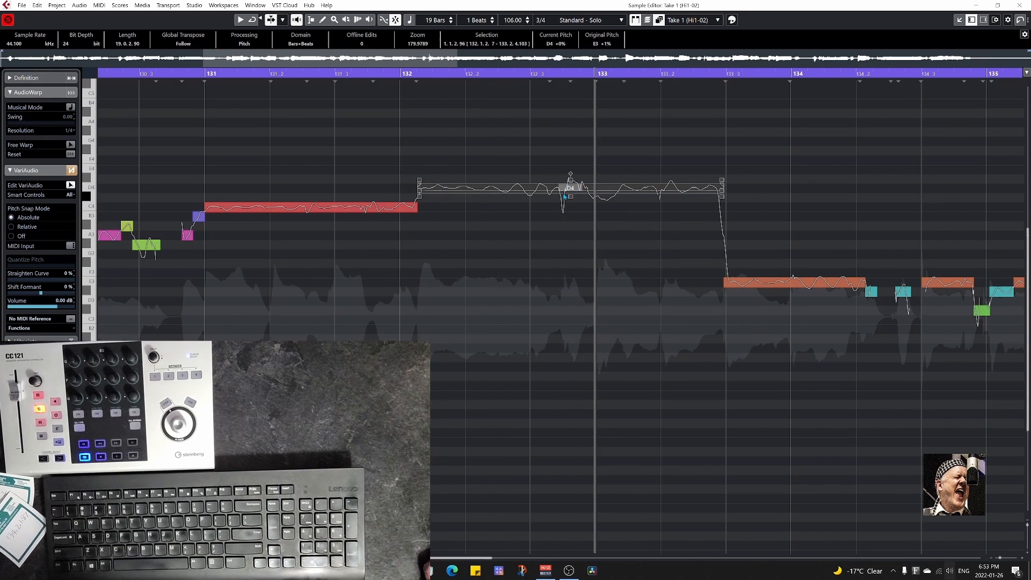
Split the D4 segment shortly before 133 and at 133.2, placing the middle part on E4 and the last on D4, and audition the phrase.
click(567, 193)
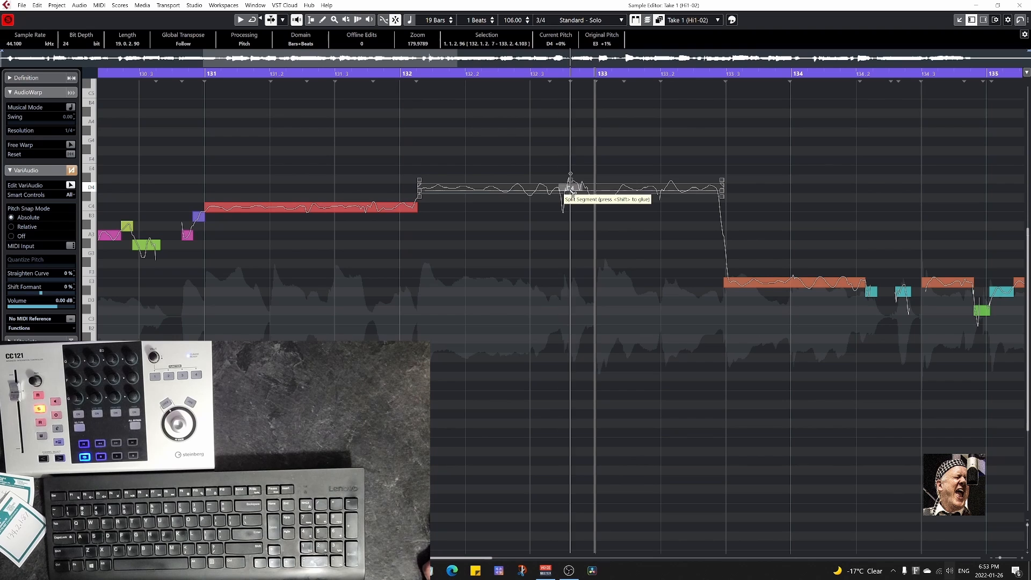
drag(608, 193, 604, 173)
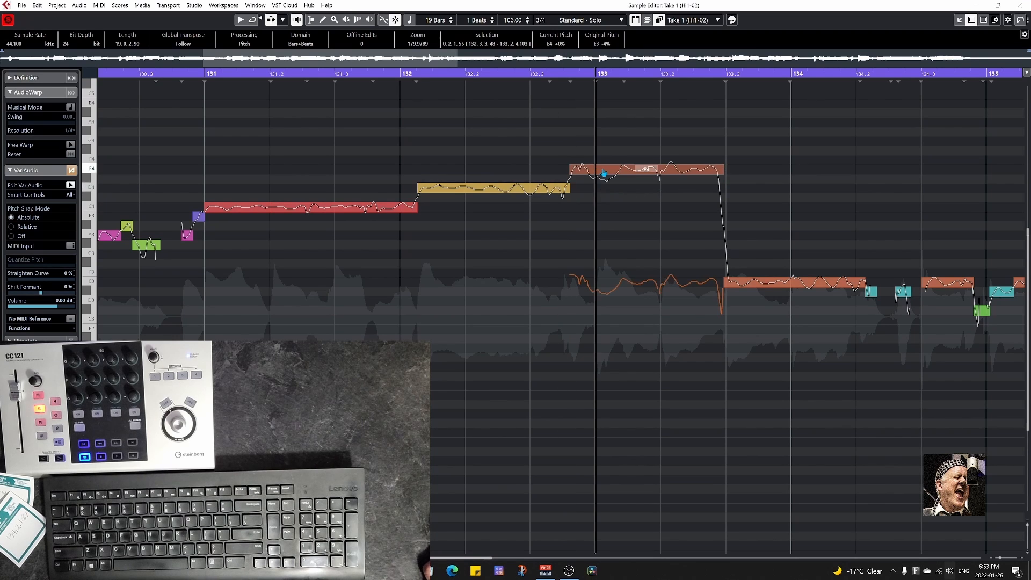
click(662, 175)
drag(686, 171, 684, 192)
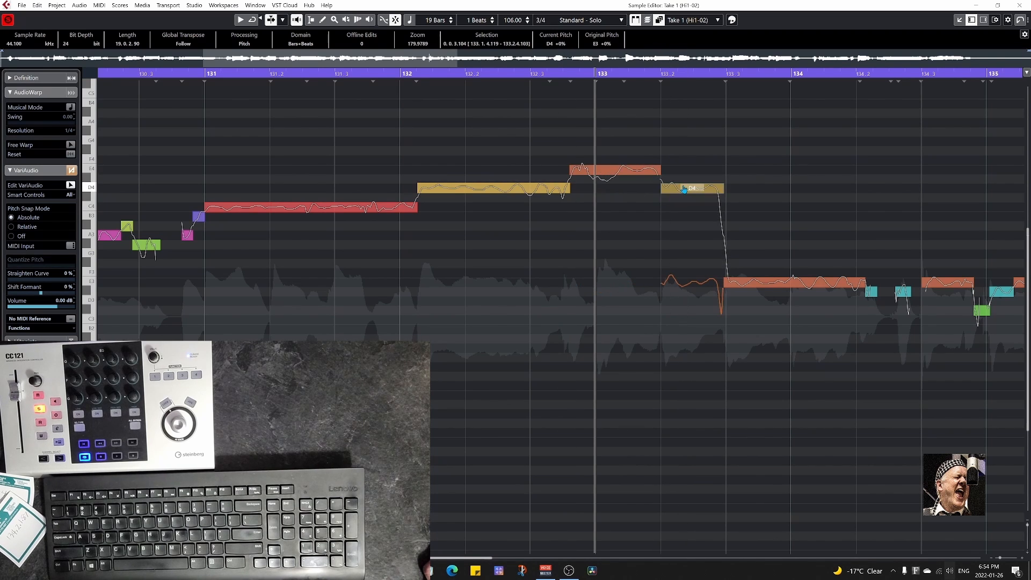
click(285, 74)
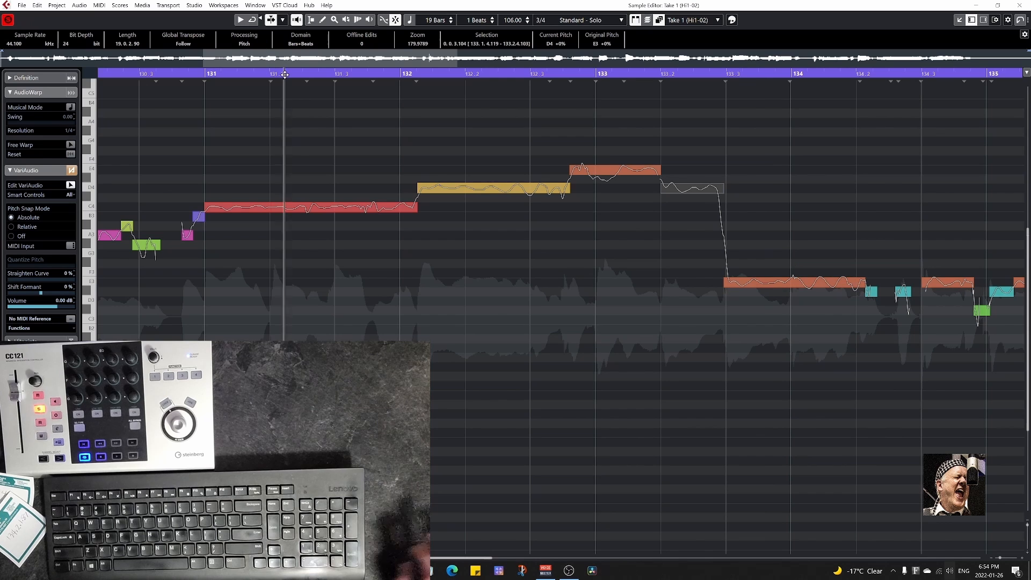
key(KP_Enter)
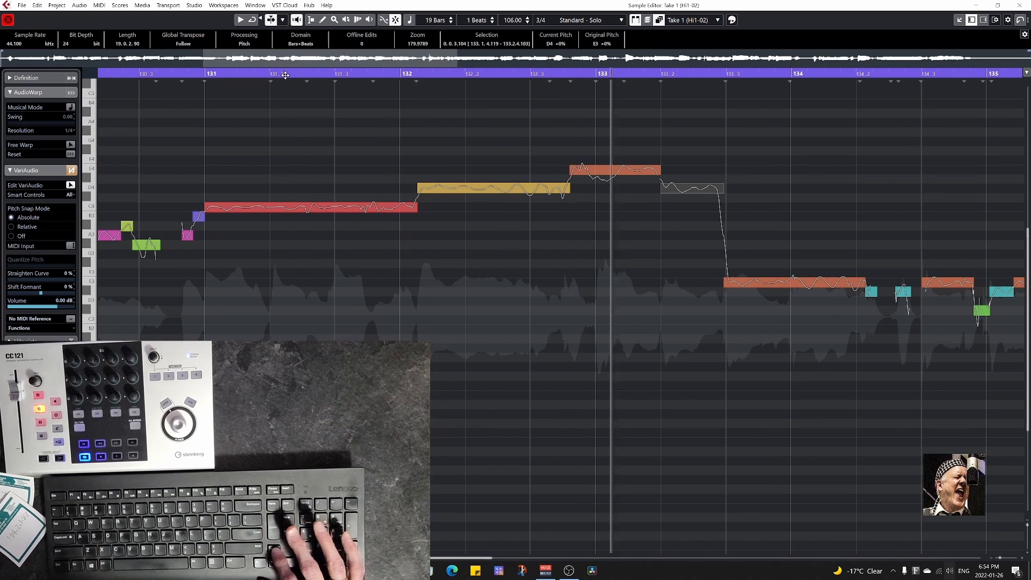
Split the E4 segment at 133, lower the part after it to D4, and snap the remaining short segment exactly to E4.
click(596, 176)
drag(614, 172, 619, 188)
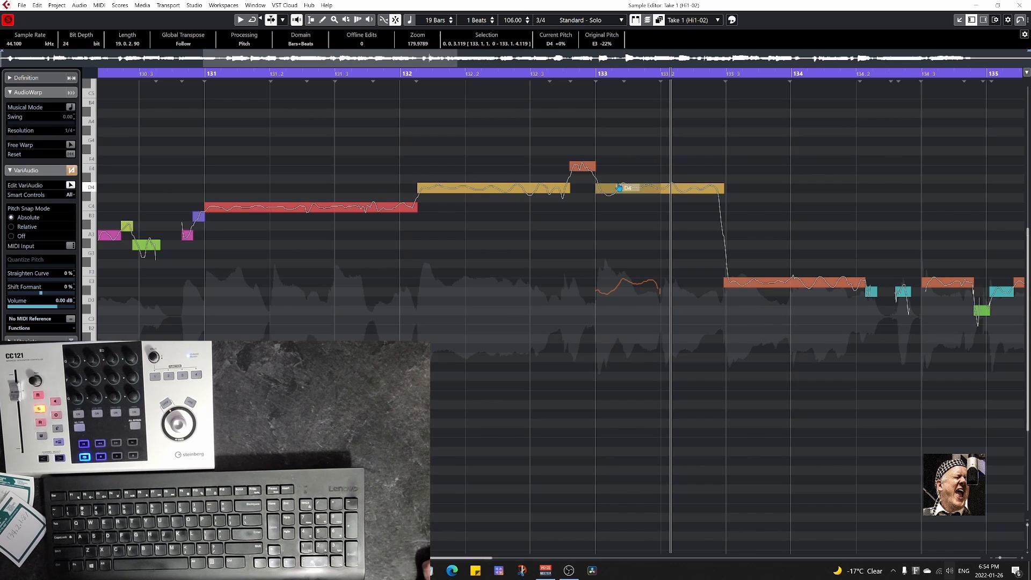
click(352, 75)
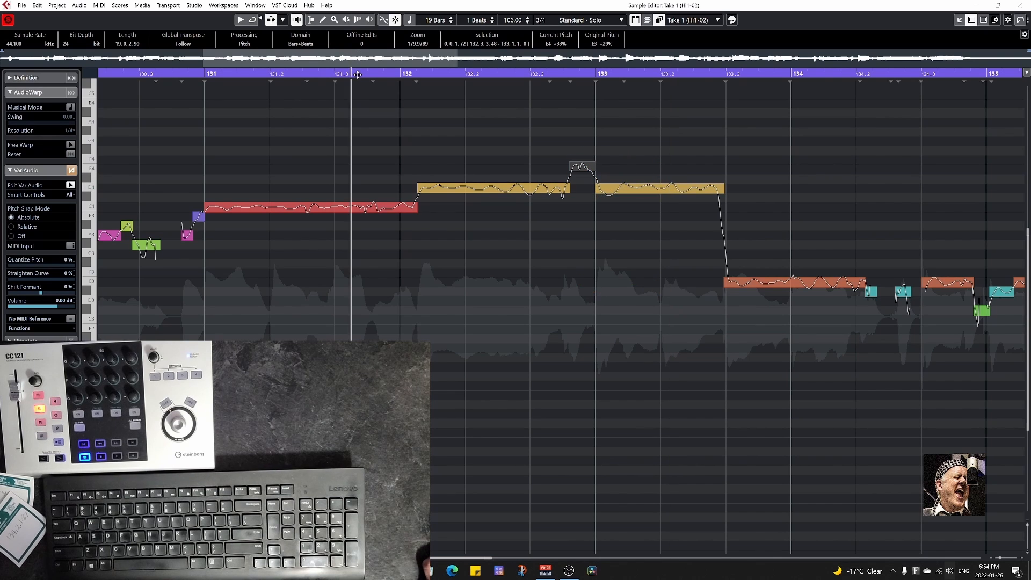
click(576, 167)
Raise the two segments between 133.3 and 134.2 by an octave, placing the longer one on E4, and audition them from about 132.2.
click(750, 281)
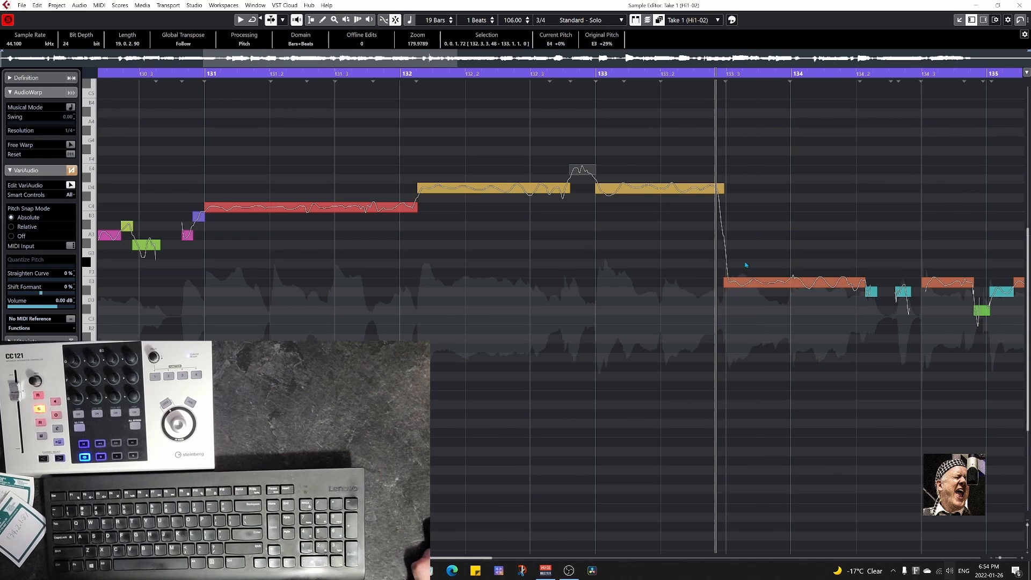
drag(745, 256, 868, 315)
drag(769, 280, 768, 164)
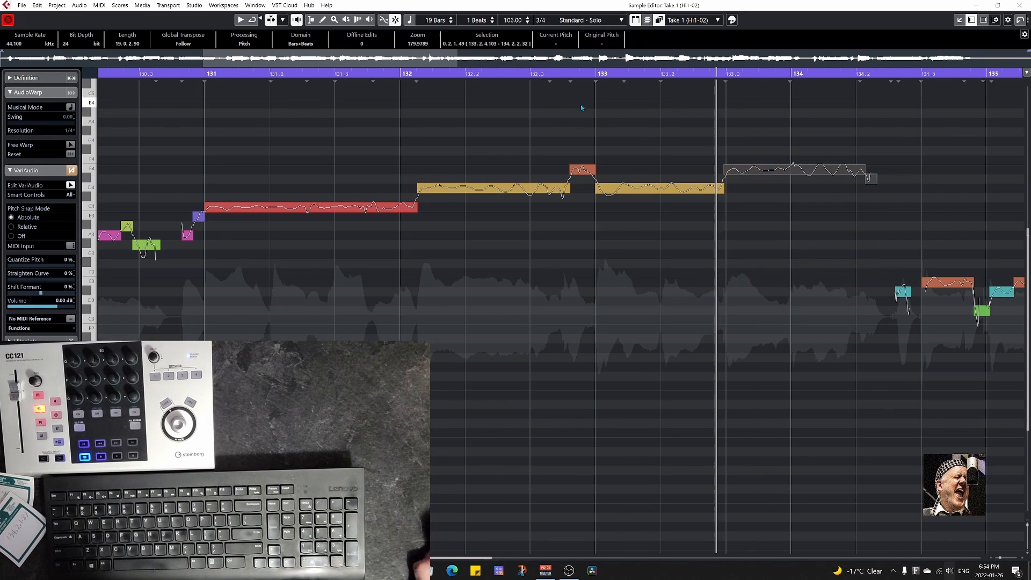
click(496, 74)
key(space)
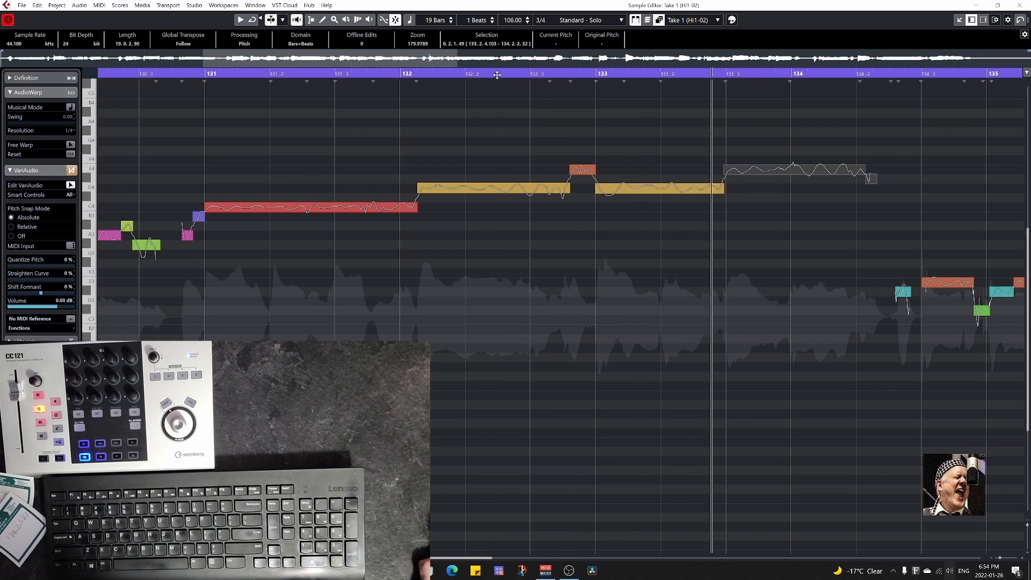
key(space)
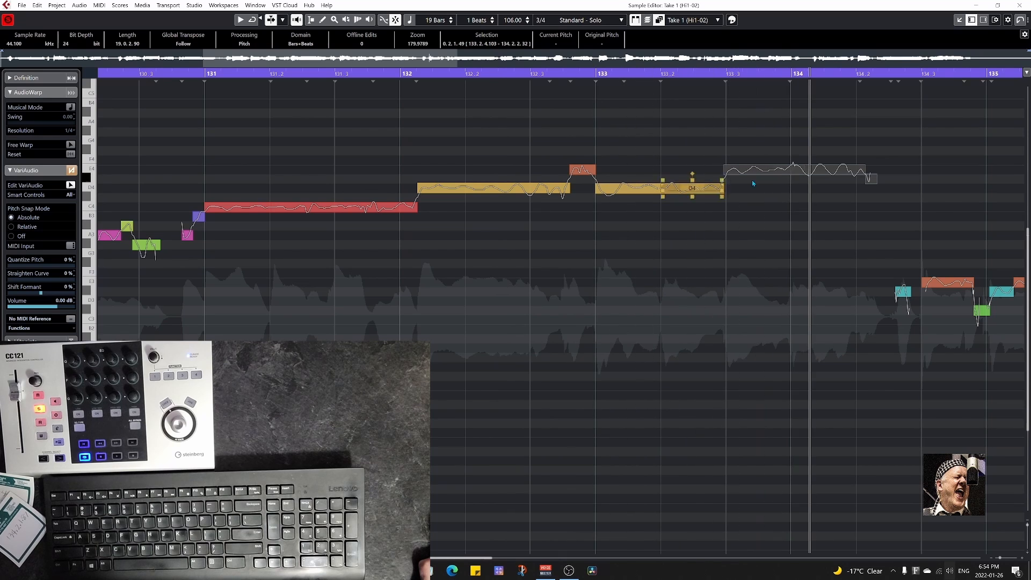
Split the E4 segment at 134, lower the part after the split to C4 with its short tail, and audition it.
click(794, 178)
drag(805, 170, 833, 209)
drag(881, 275, 287, 287)
key(space)
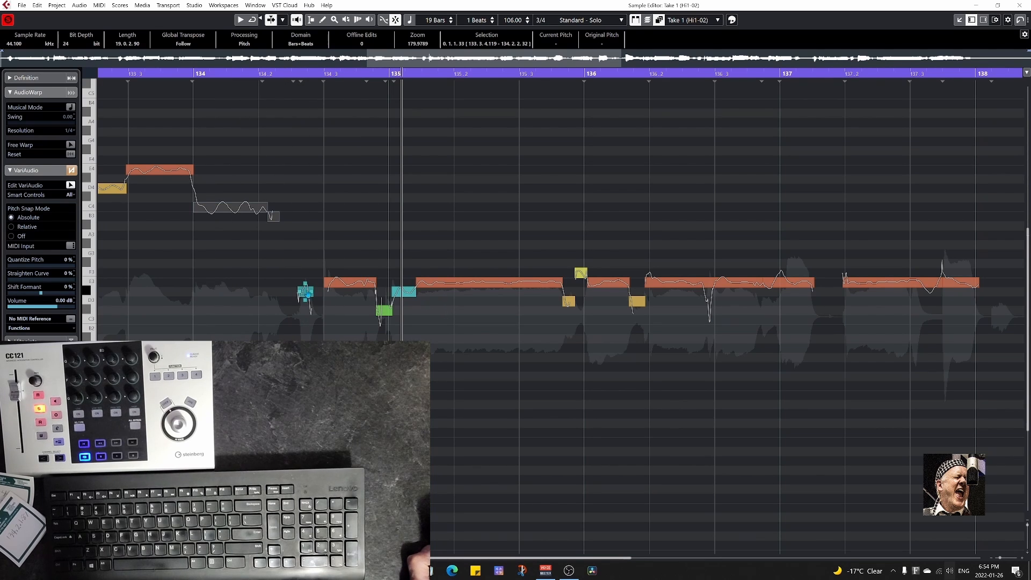
Raise the segments from 134.2 to 136.2 to the high part, placing the main notes on C4, and audition them.
drag(341, 292, 345, 210)
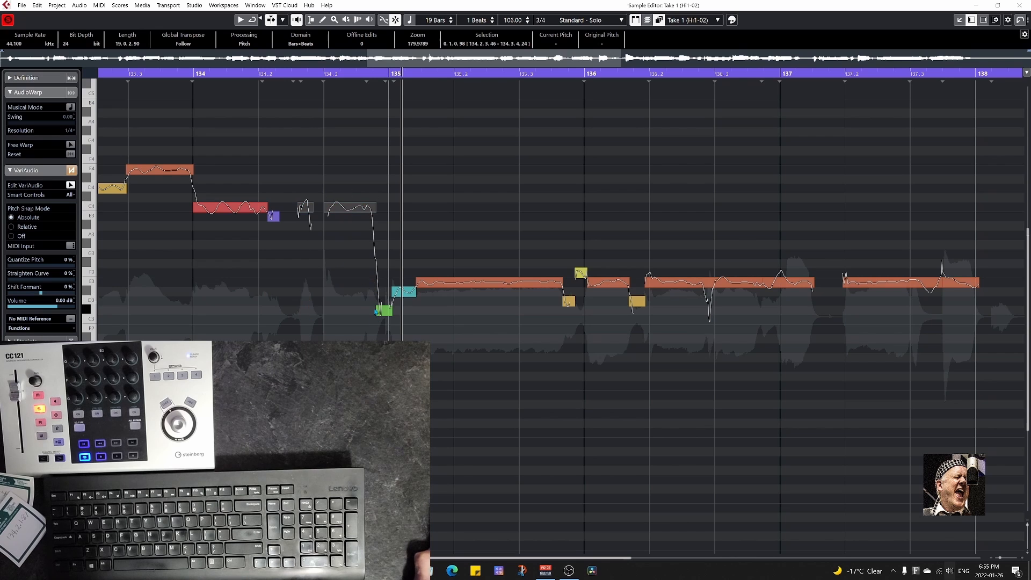
drag(388, 311, 637, 348)
drag(397, 247, 626, 340)
drag(465, 279, 465, 207)
key(space)
click(124, 74)
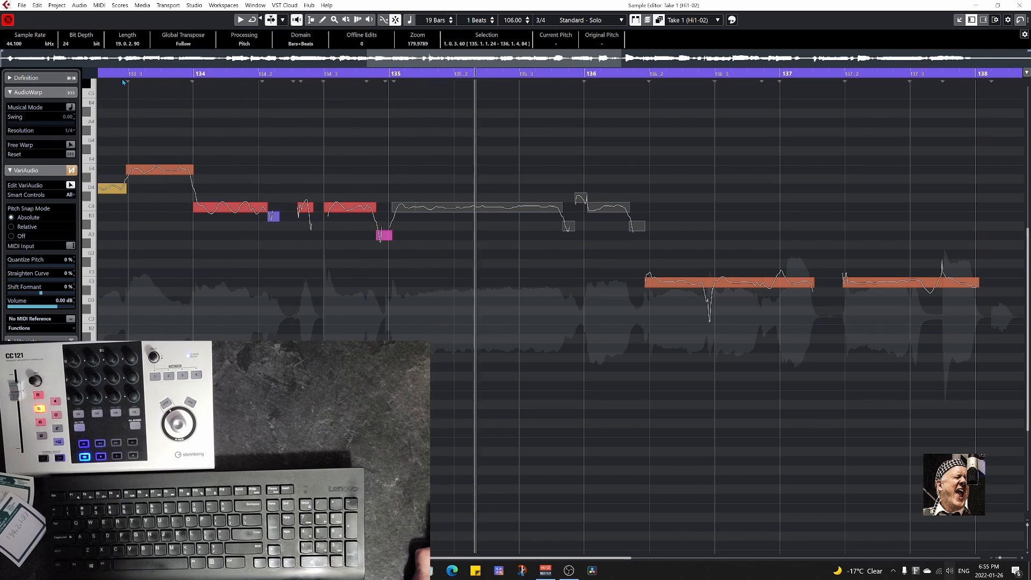
Bring the short segment just before 136 to C4, and raise the segments between 136.2 and 137.2 to C4.
click(581, 201)
drag(660, 355, 519, 350)
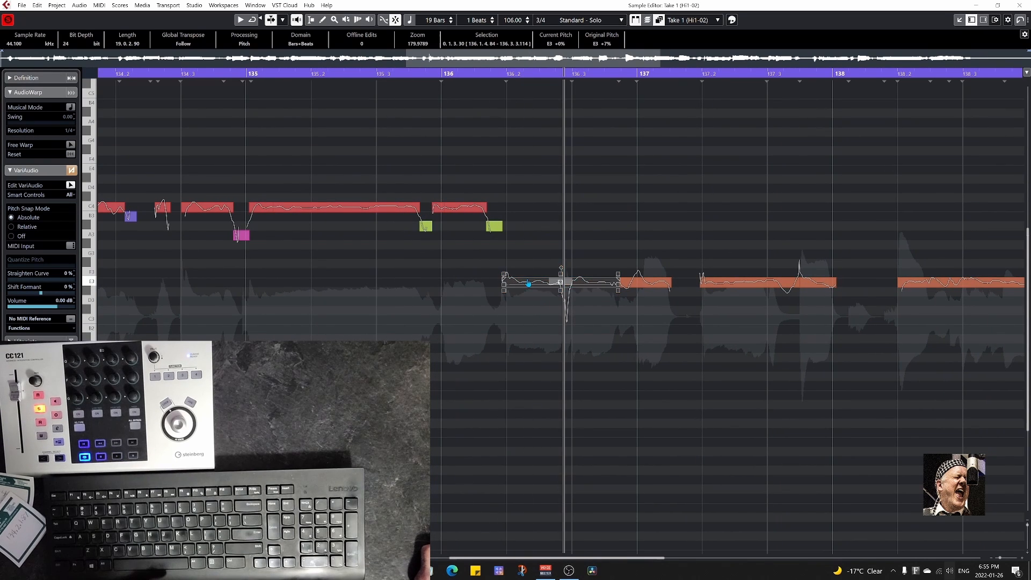
drag(530, 284, 526, 210)
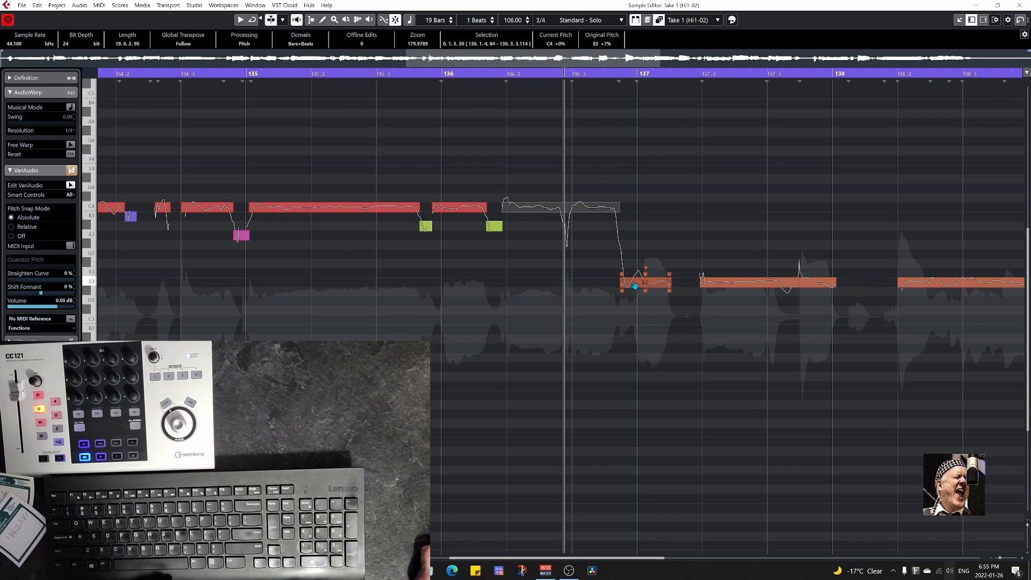
drag(635, 286, 636, 211)
Divide the segment from 137.2 to 138 into three parts, placing the outer parts on C4 and the middle one on A3.
drag(725, 285, 726, 210)
drag(809, 286, 815, 239)
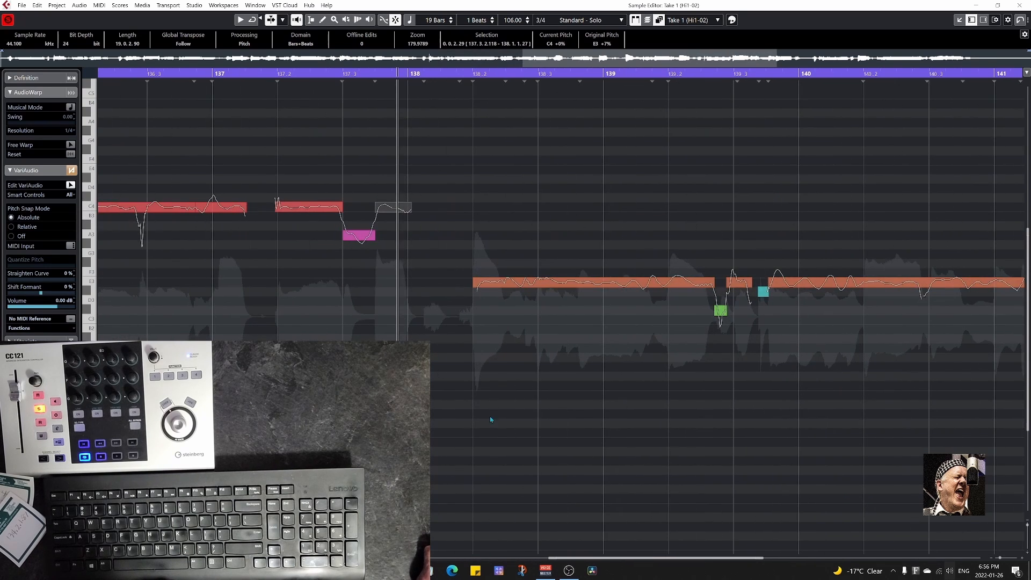
Split the segment starting at 138.2 into three parts on C4, D4 and E4, and raise the two short segments after it to E4 and G4.
drag(486, 285, 488, 209)
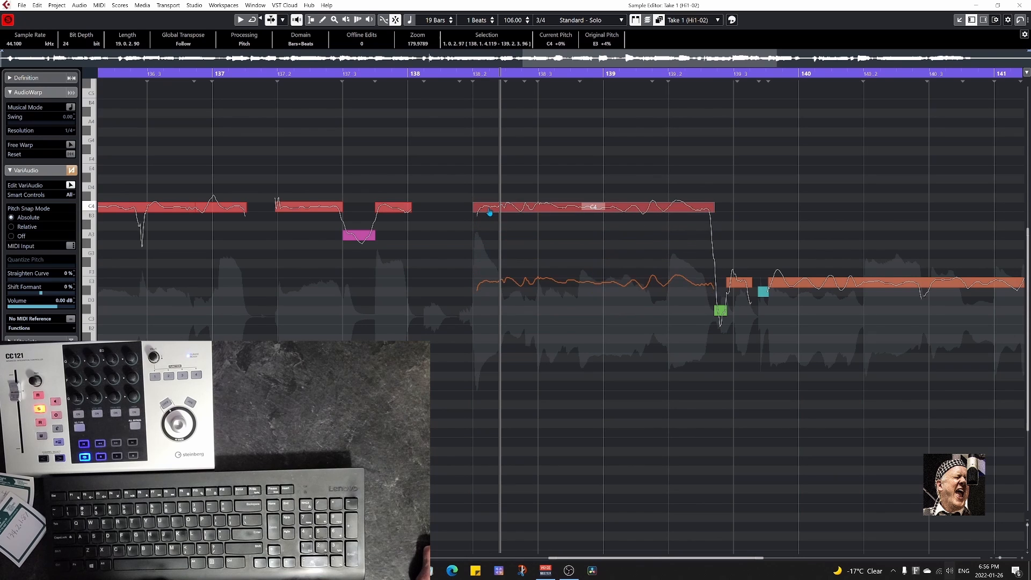
click(539, 214)
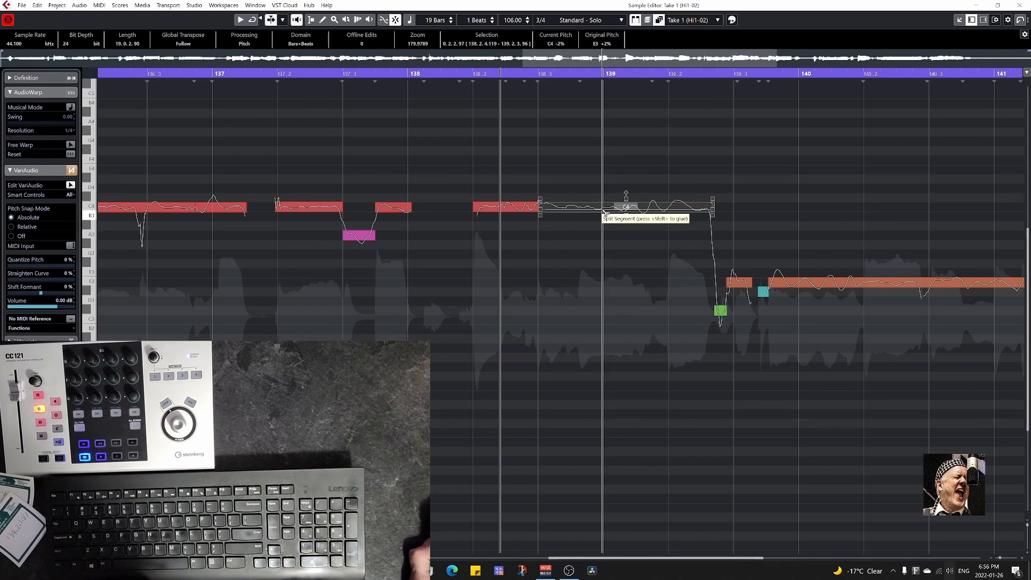
click(580, 213)
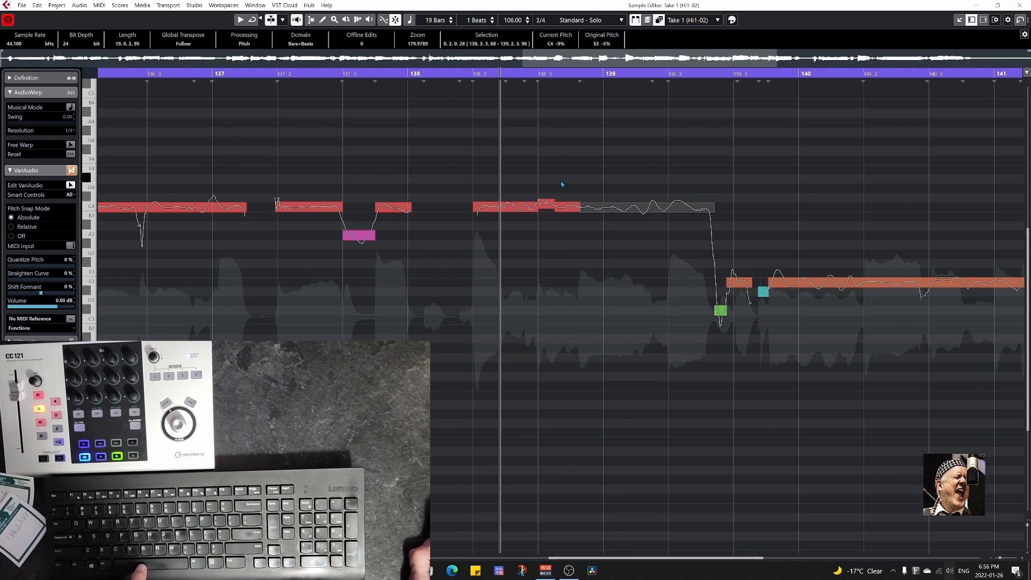
drag(558, 207, 601, 171)
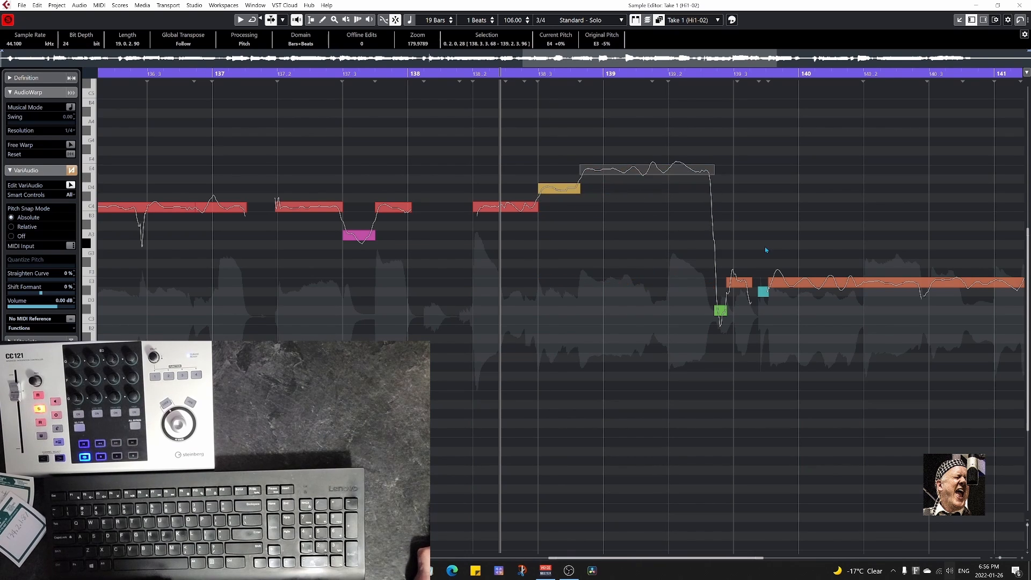
drag(765, 247, 553, 351)
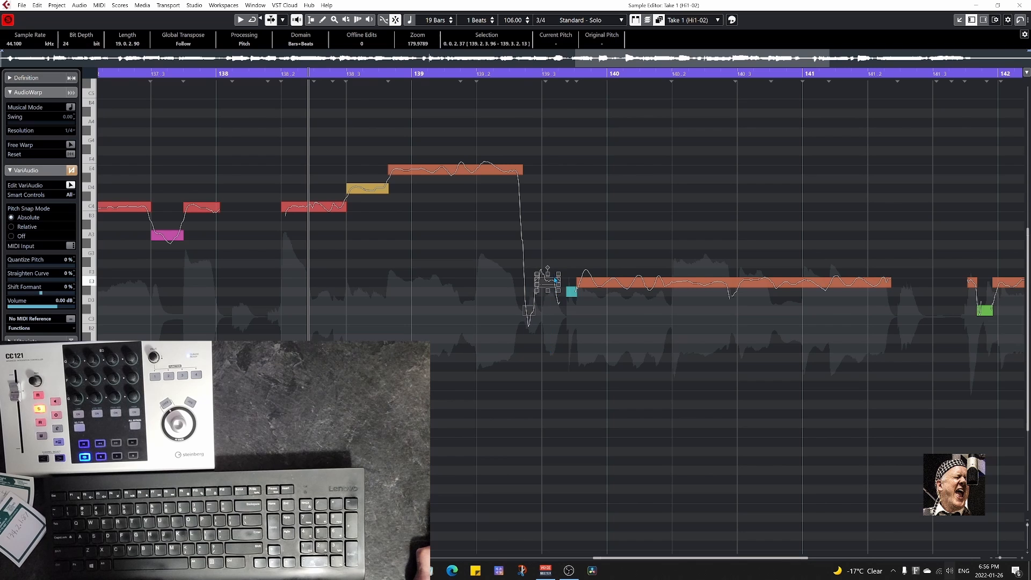
drag(546, 286, 563, 151)
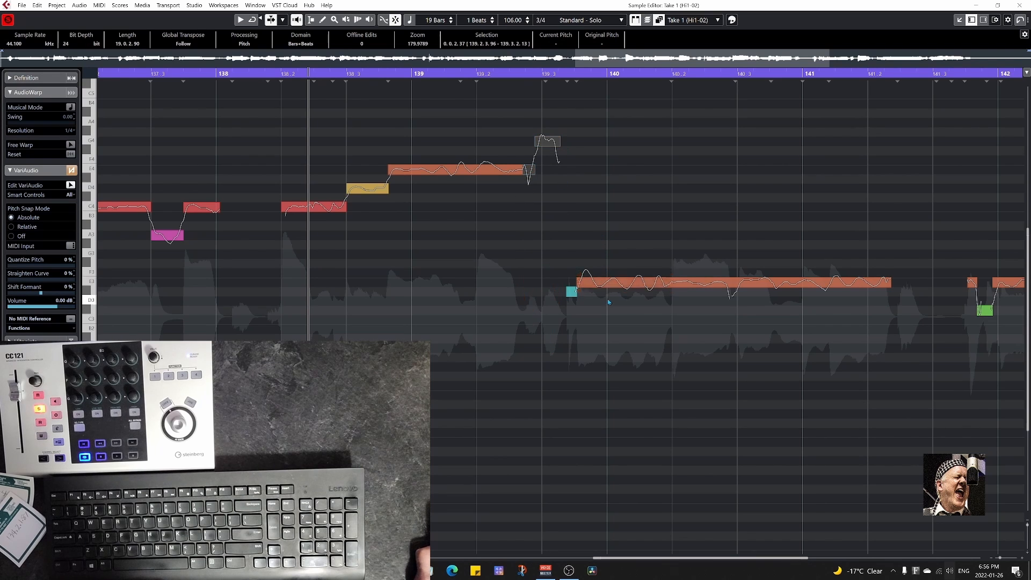
Divide the long segment running past 140 at 140.2 and 141, placing its three parts on E4, C4 and D4.
drag(606, 282, 607, 174)
drag(695, 282, 695, 207)
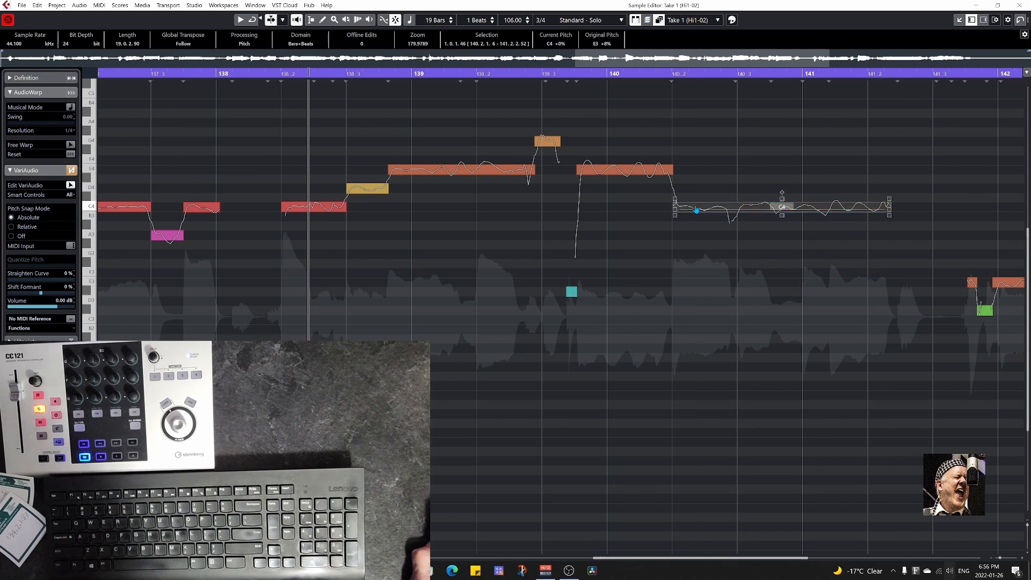
click(801, 213)
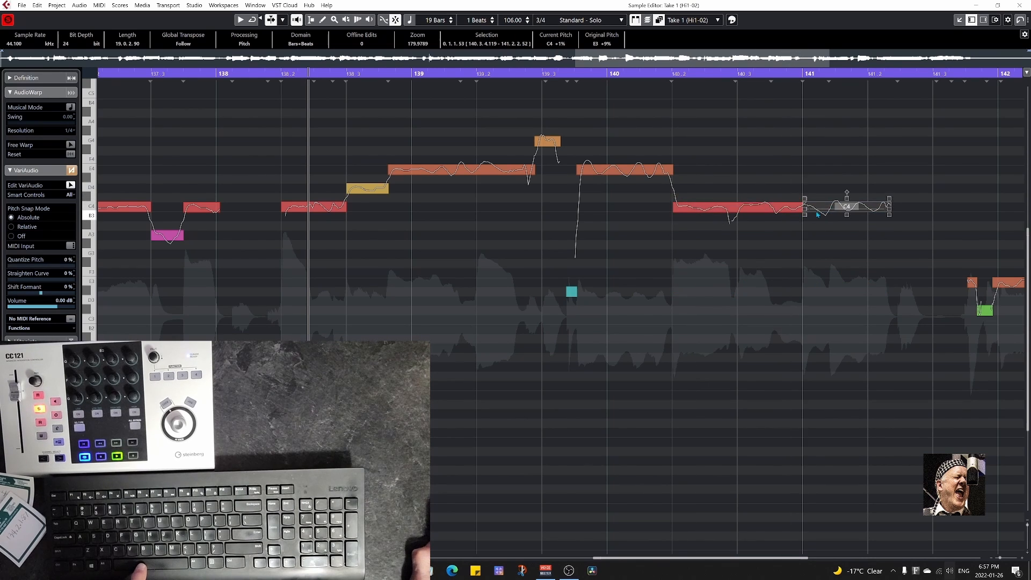
drag(817, 208, 821, 191)
Raise the segments just before 142 to D4 and B3, audition them, and place the long segment at 142 on E4.
scroll(829, 214, right, 4)
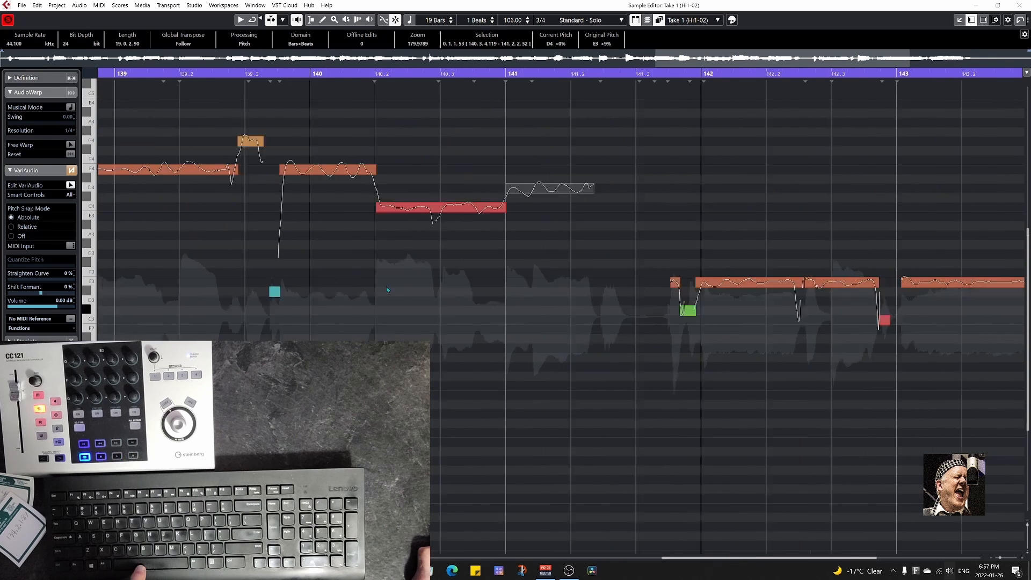
drag(359, 258, 430, 192)
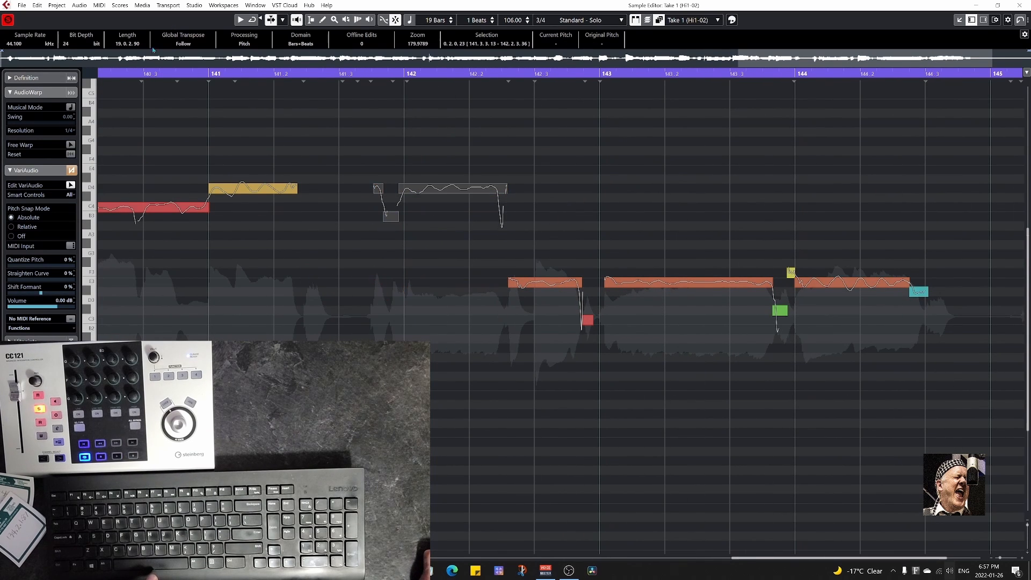
key(space)
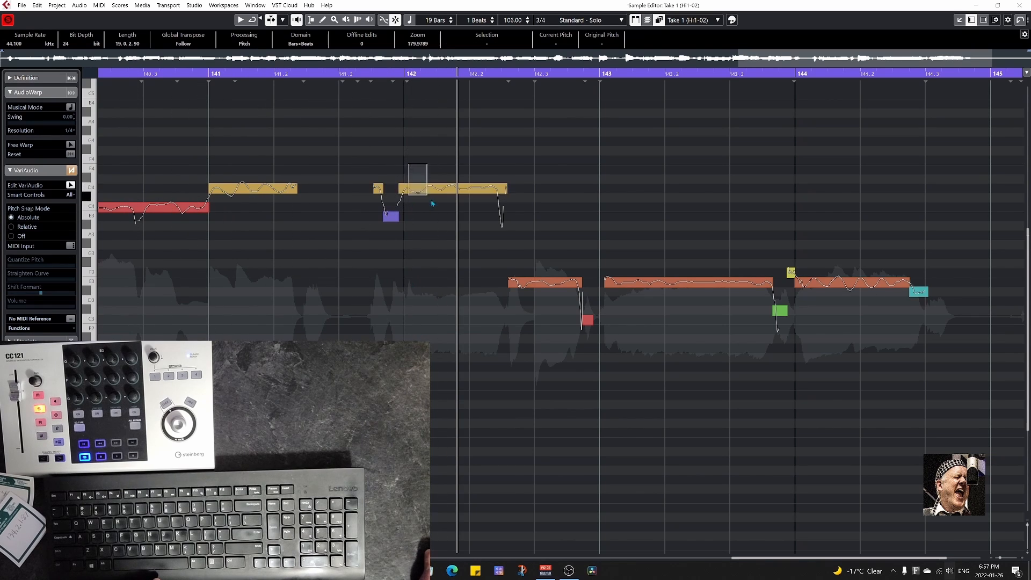
drag(427, 189, 427, 171)
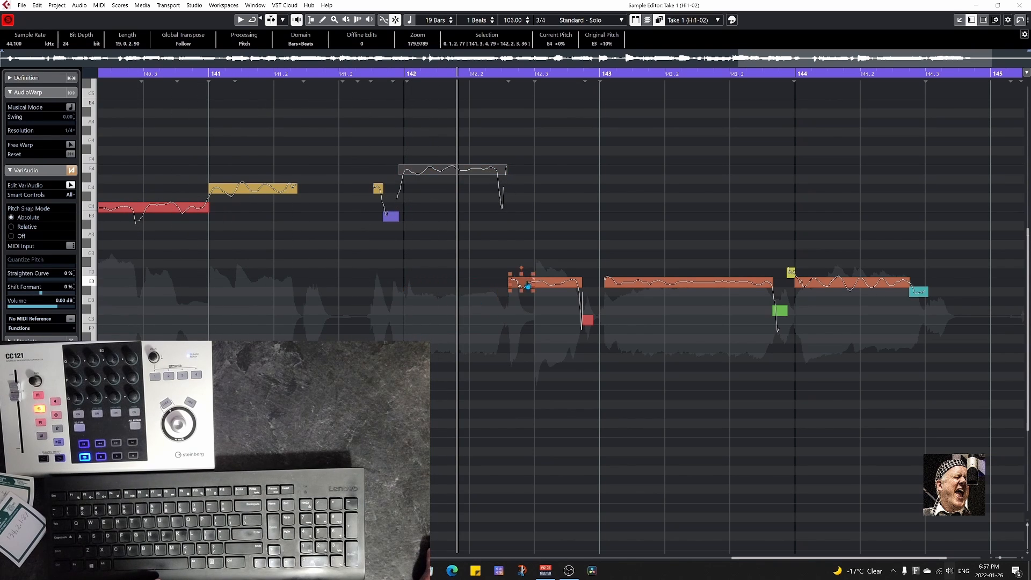
Raise the remaining segments from after 142.2 to the end, placing the main notes on E4, D4 from 143 and C4 from 144.
drag(496, 255, 590, 327)
drag(554, 284, 555, 172)
drag(606, 257, 775, 348)
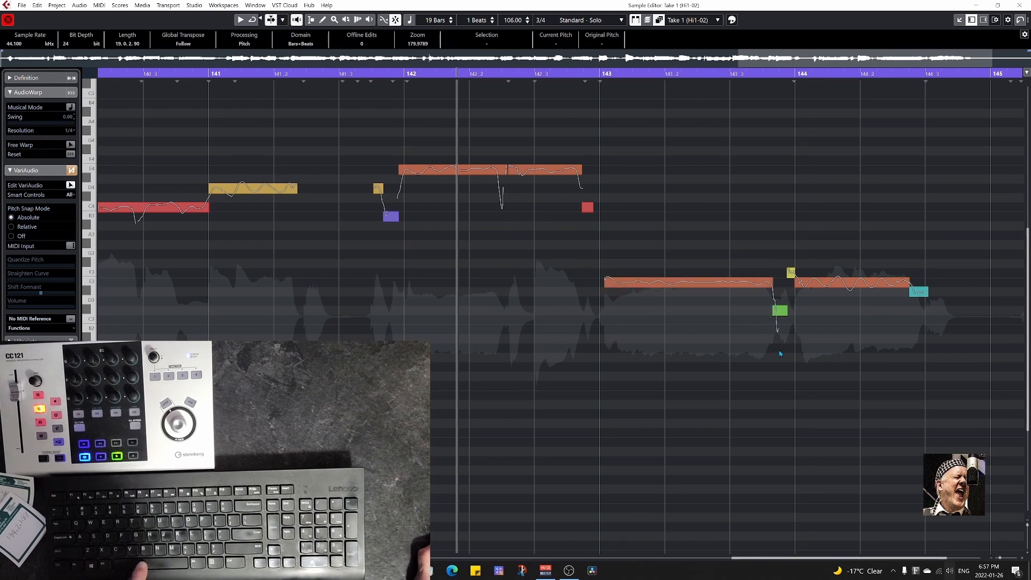
drag(685, 280, 671, 177)
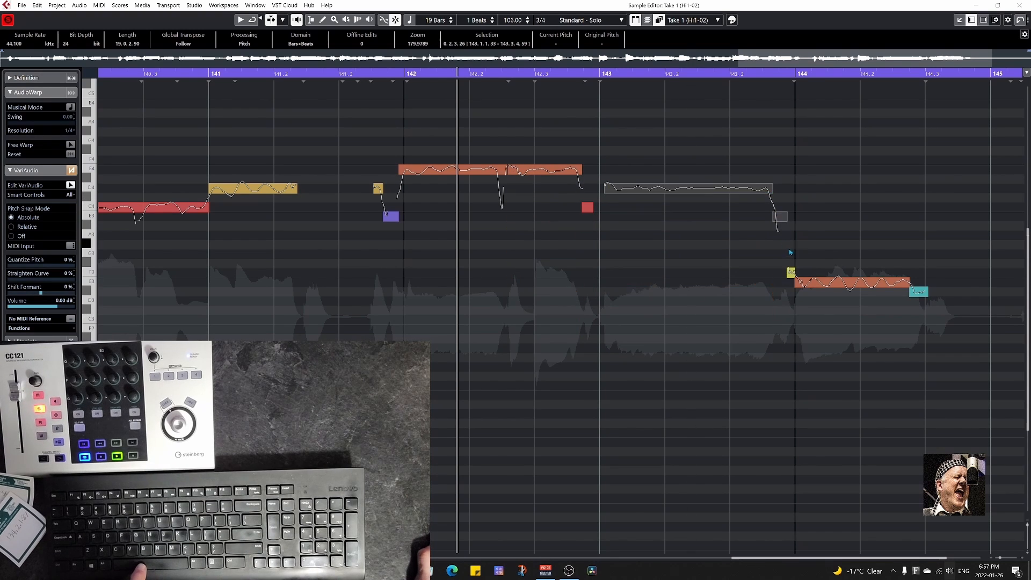
drag(790, 251, 967, 345)
drag(826, 278, 823, 210)
Fit the whole take in view and audition the finished high melody from its start.
key(shift+f)
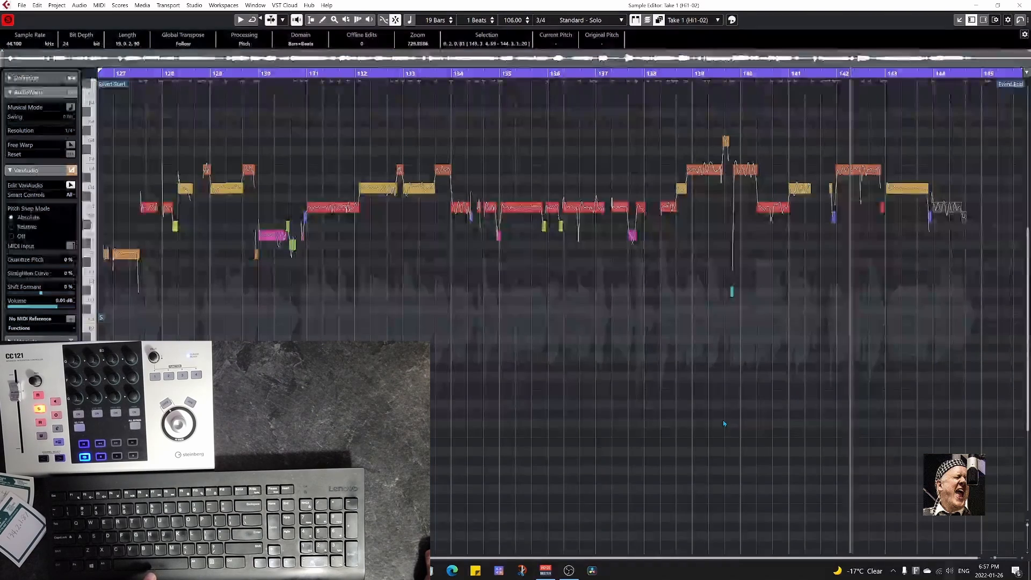
key(KP_1)
key(space)
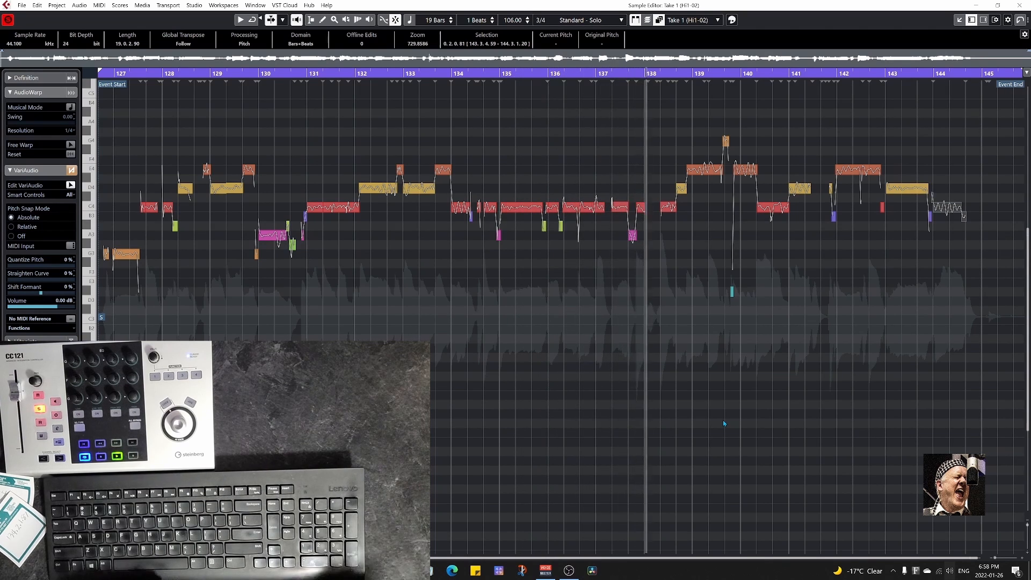
key(space)
Rewind and replay the passage leading up to 137, and enlarge it to inspect its segments.
key(KP_Subtract)
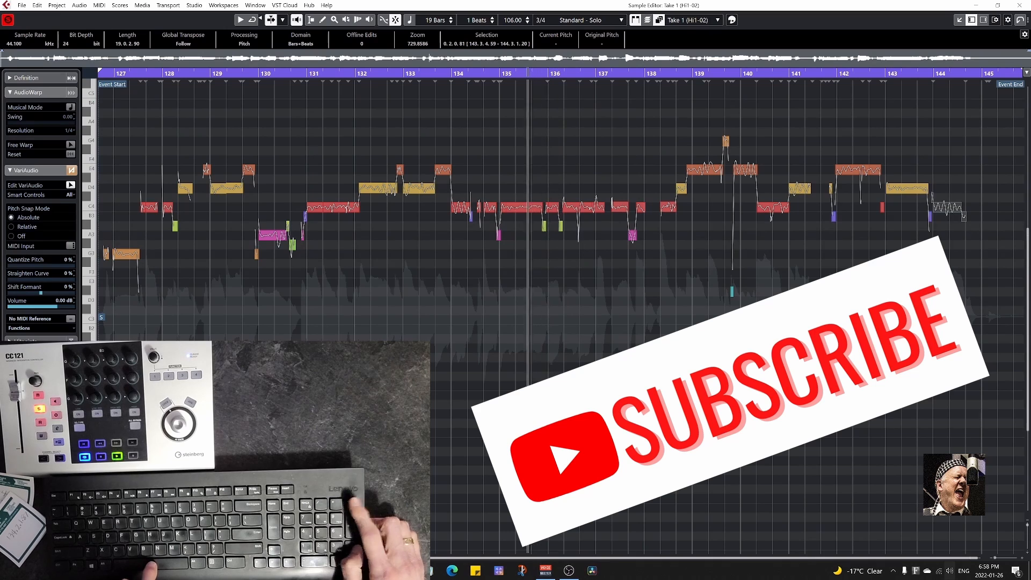
key(KP_Enter)
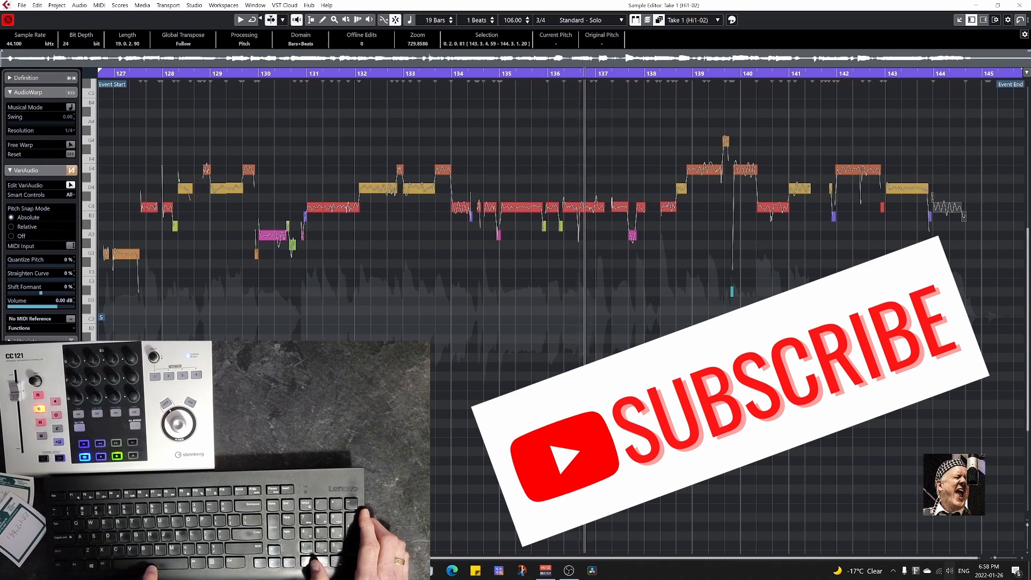
key(h)
key(h)
key(h)
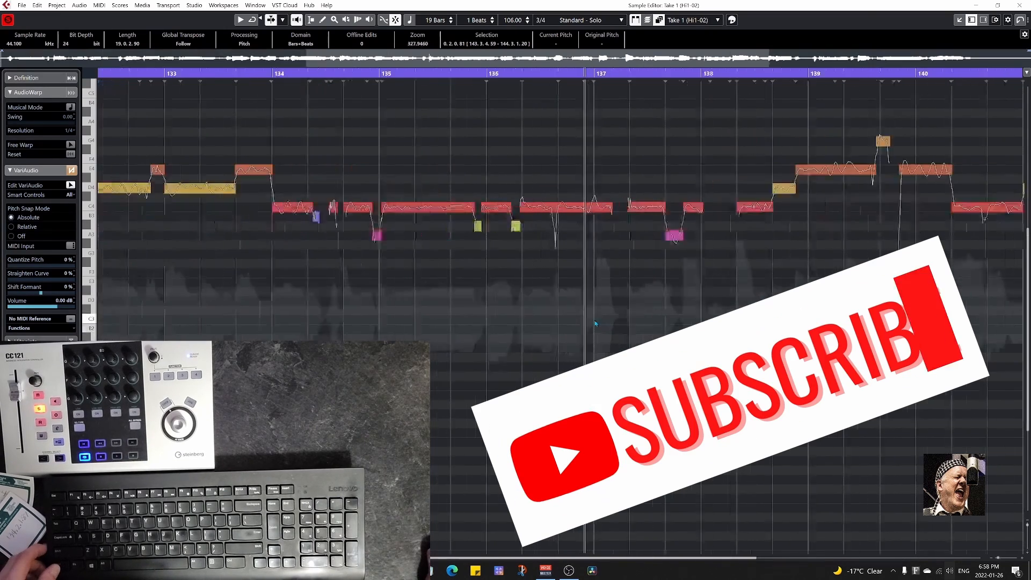
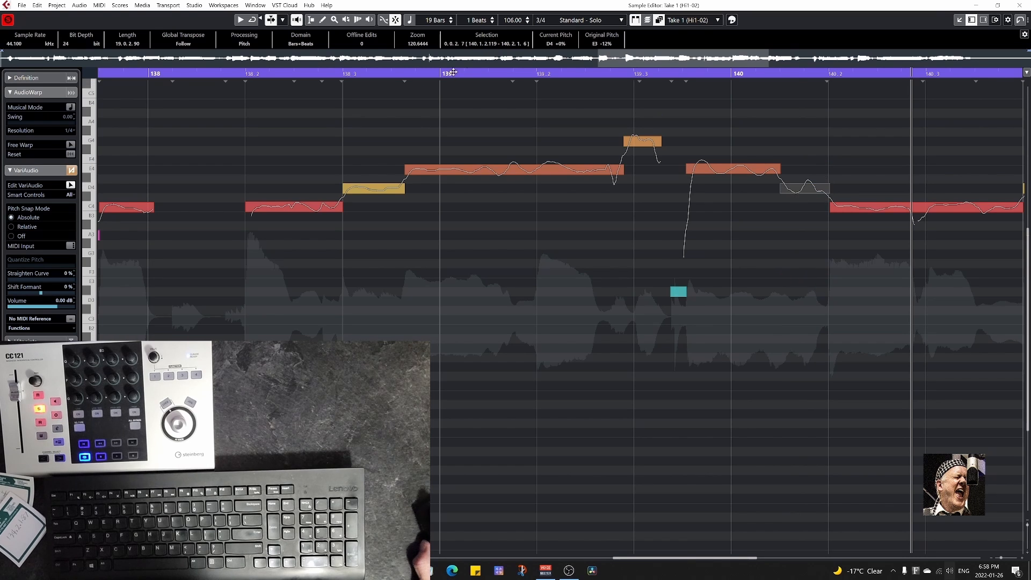
Audition Take 1 from just before 139 to the end of the part and close its editor.
click(405, 74)
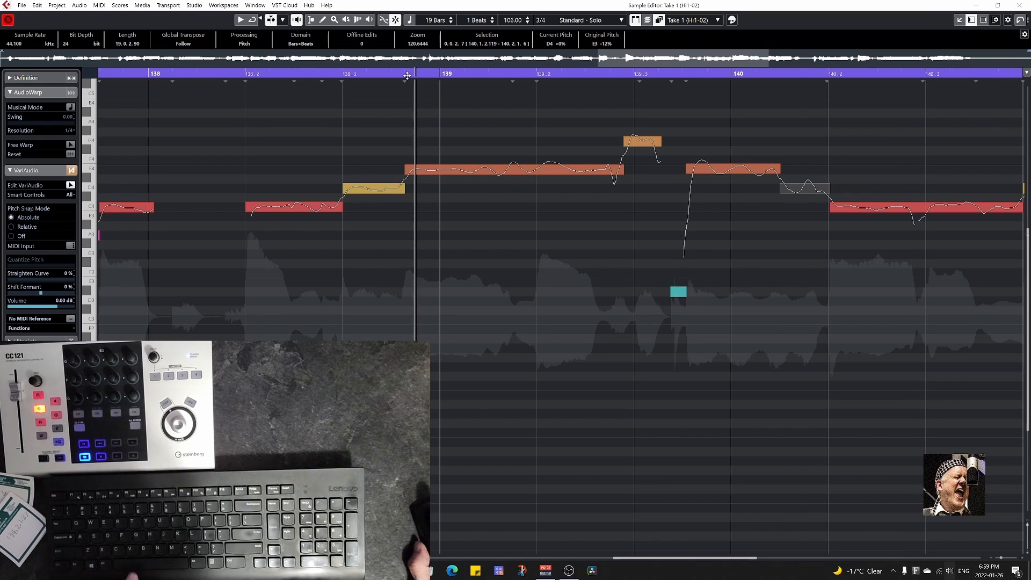
key(space)
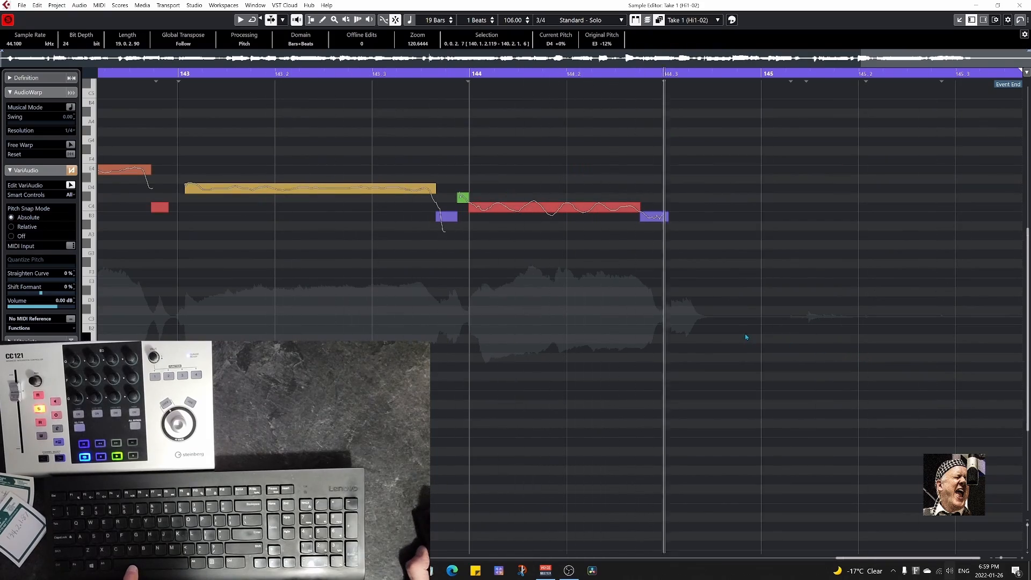
key(Return)
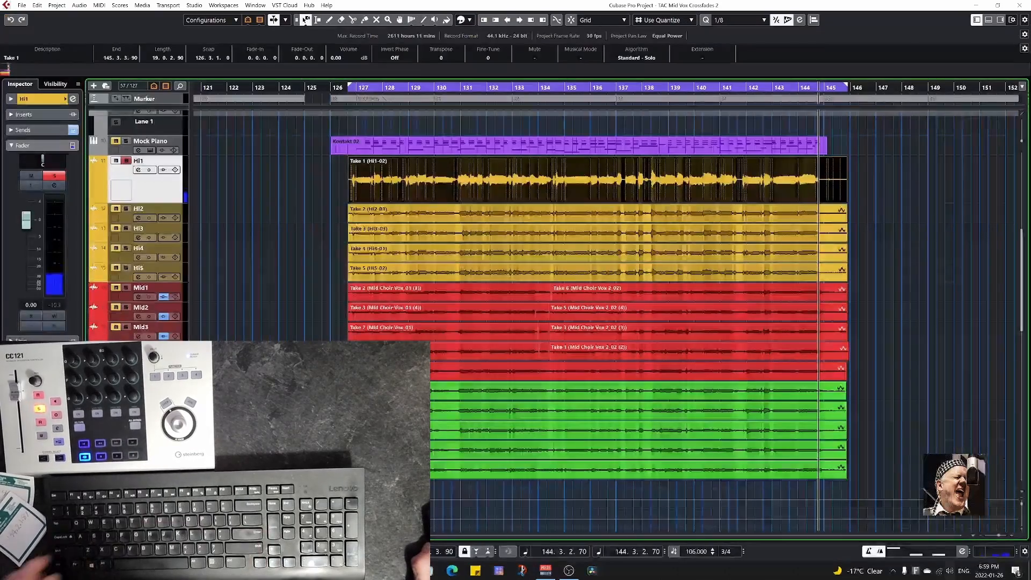
Open Take 2 on Hi2 together with Take 1 in the Sample Editor, using Take 1's melody as reference.
key(Down)
key(Return)
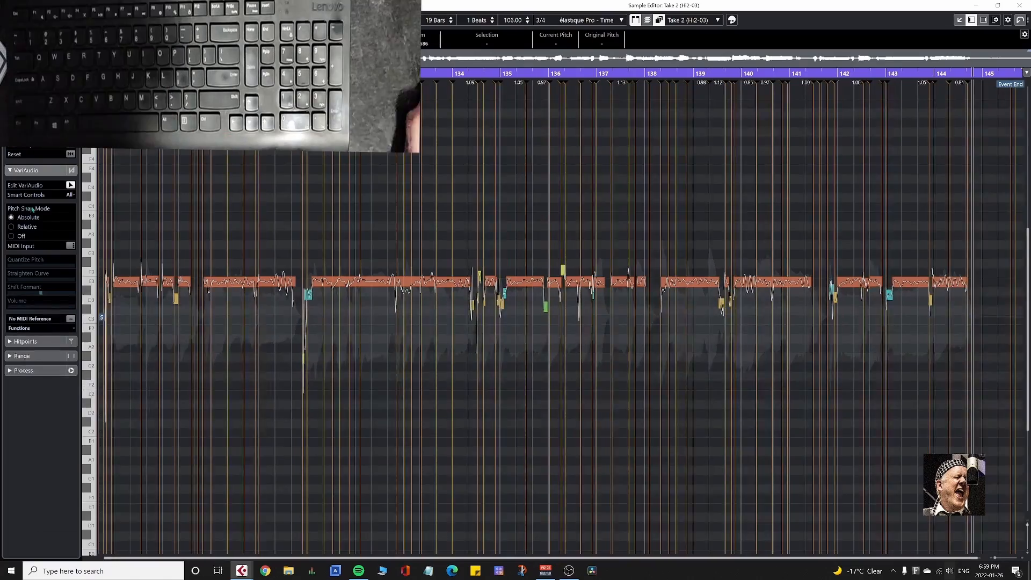
key(Return)
key(Up)
key(Return)
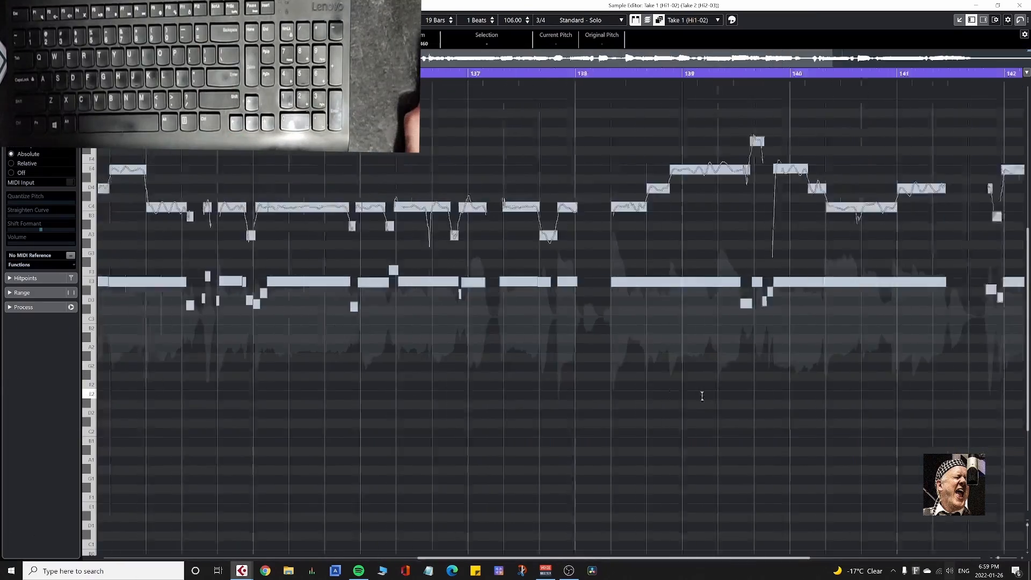
Raise Take 2's segments from 127 to 134 onto Take 1's melody, placing the main notes on G3, C4, D4, E4 and A3.
drag(117, 282, 116, 254)
drag(161, 282, 161, 254)
drag(212, 281, 213, 207)
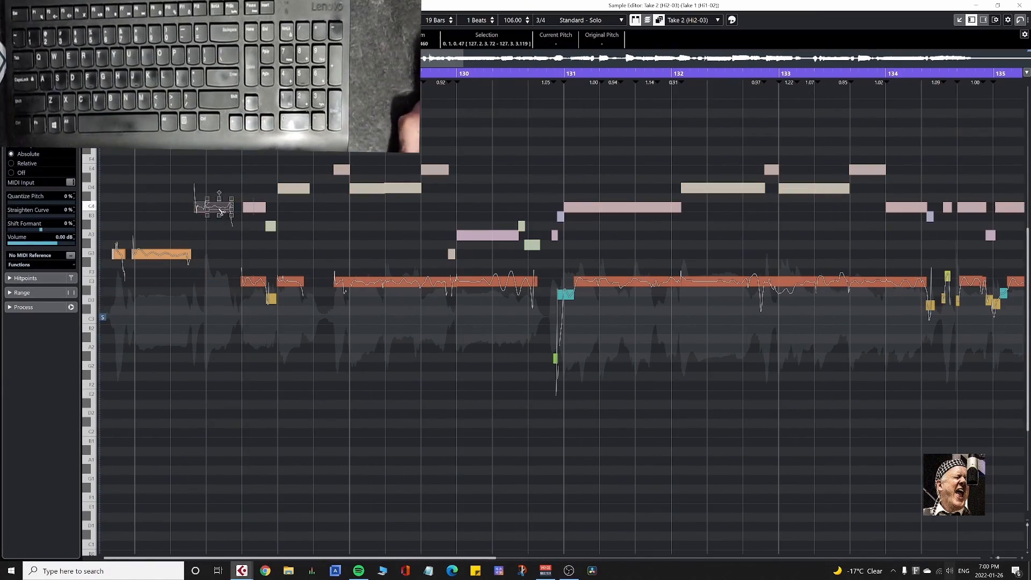
drag(252, 282, 251, 224)
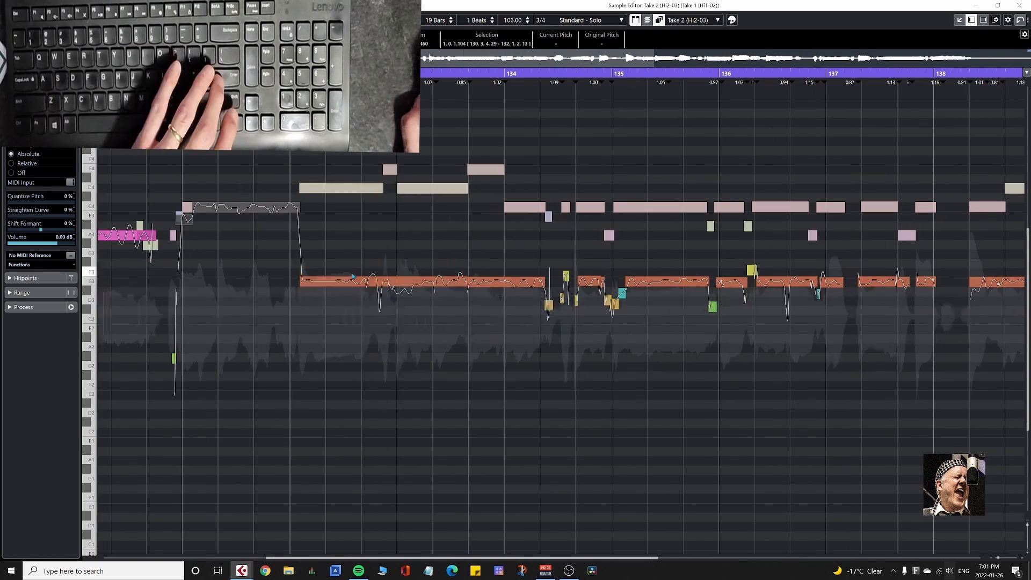
drag(384, 281, 384, 189)
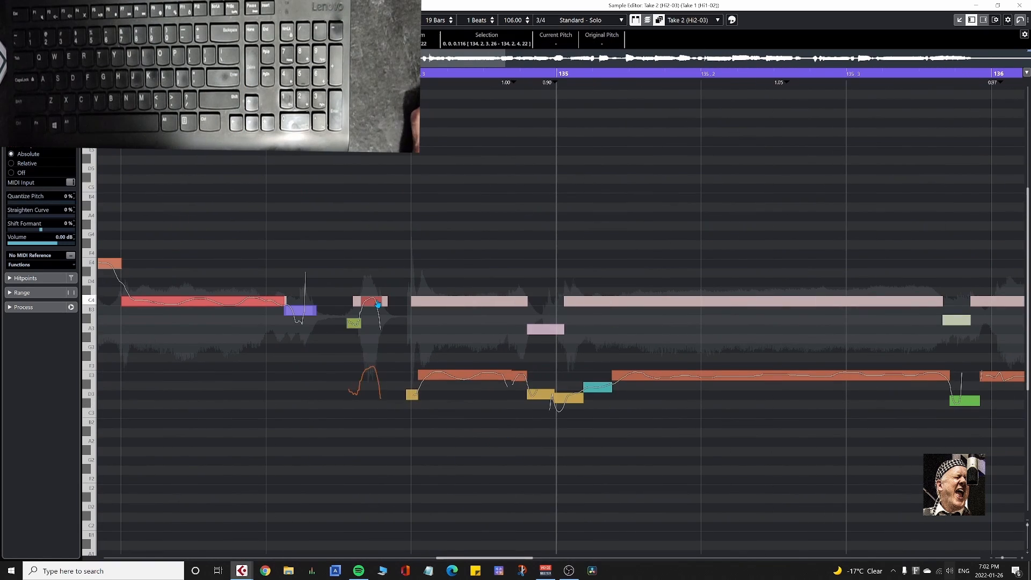
Raise Take 2's main segments from 135 up to 138 to C4, matching Take 1.
drag(623, 377, 574, 304)
scroll(573, 317, right, 8)
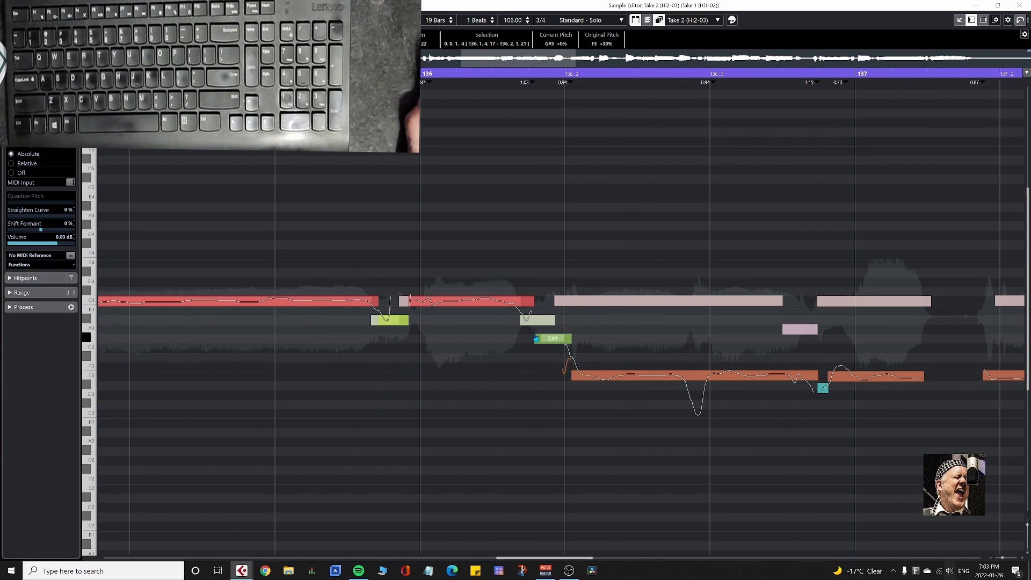
drag(871, 409, 880, 411)
drag(880, 377, 880, 302)
scroll(390, 411, right, 10)
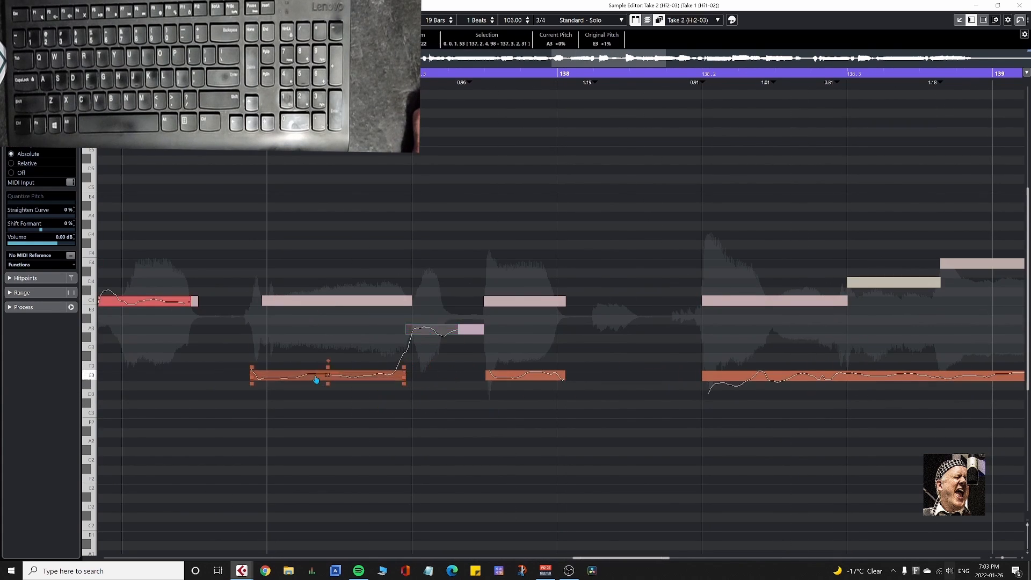
drag(316, 380, 315, 304)
drag(524, 376, 524, 302)
Raise Take 2's long segment at 138.2 to C4, split it at Take 1's note changes, and place the later pieces on D4 and E4.
scroll(644, 467, right, 10)
drag(483, 376, 484, 303)
scroll(394, 306, up, 5)
scroll(471, 545, up, 3)
click(386, 358)
click(481, 358)
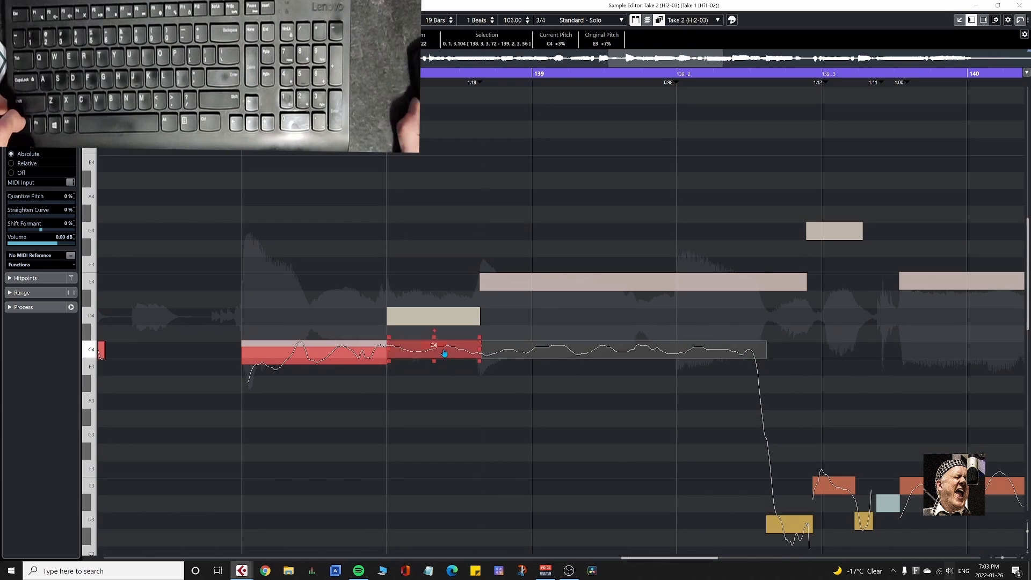
drag(444, 353, 444, 320)
drag(537, 350, 537, 282)
Raise Take 2's short segments around 139.3 to E4 and G4, and split the segment at 140 into E4 and D4 notes.
scroll(537, 301, right, 5)
drag(499, 524, 500, 281)
drag(551, 486, 552, 232)
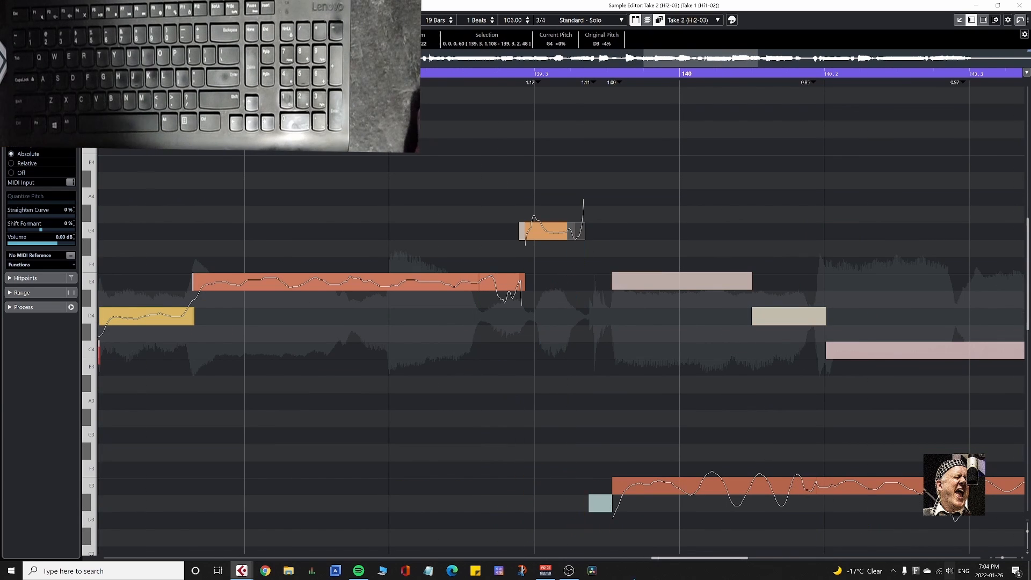
drag(580, 457, 679, 283)
click(752, 290)
drag(775, 291, 778, 317)
Raise Take 2's segment at 140.2 to C4, split it at 141 and place the second piece on D4.
scroll(778, 316, right, 5)
drag(478, 486, 478, 351)
click(683, 358)
drag(739, 353, 738, 321)
Raise Take 2's segment before 142 to D4, the segments from 142 to E4 and the one at 143 to D4.
scroll(738, 322, right, 10)
drag(235, 498, 235, 316)
drag(402, 485, 402, 282)
drag(552, 488, 552, 282)
drag(635, 485, 635, 282)
scroll(635, 301, right, 5)
drag(451, 508, 451, 317)
scroll(294, 415, right, 6)
click(294, 315)
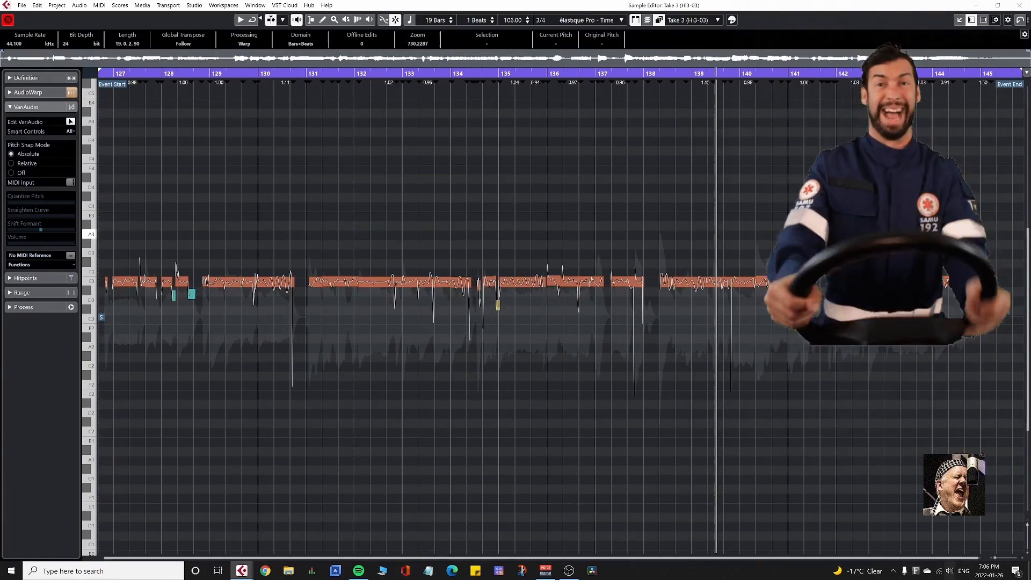
Quantize the pitch of all of Take 3's segments and move the stray ones to E3.
key(ctrl+a)
key(q)
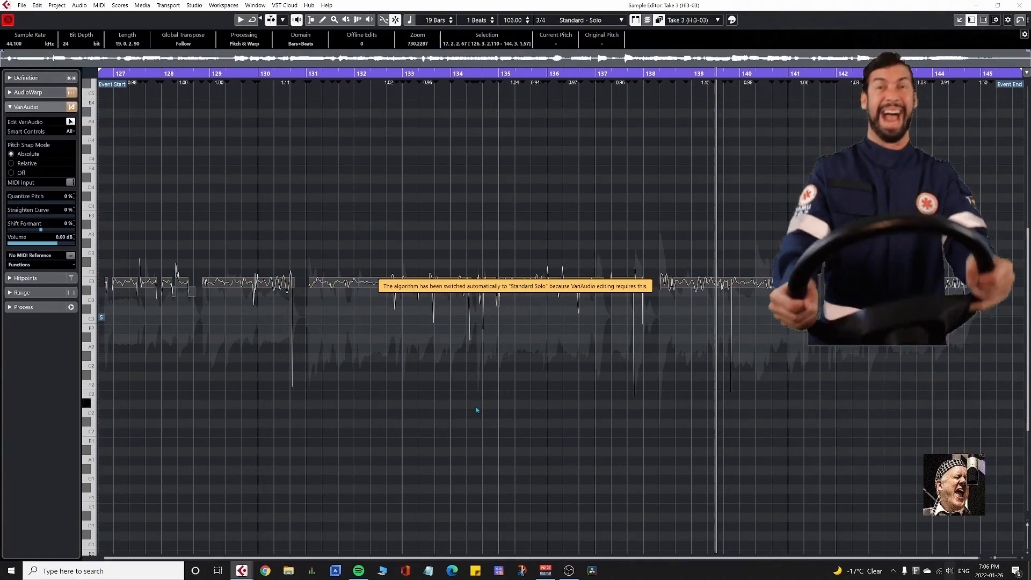
click(476, 410)
drag(173, 293, 191, 283)
drag(497, 302, 498, 282)
drag(861, 273, 862, 284)
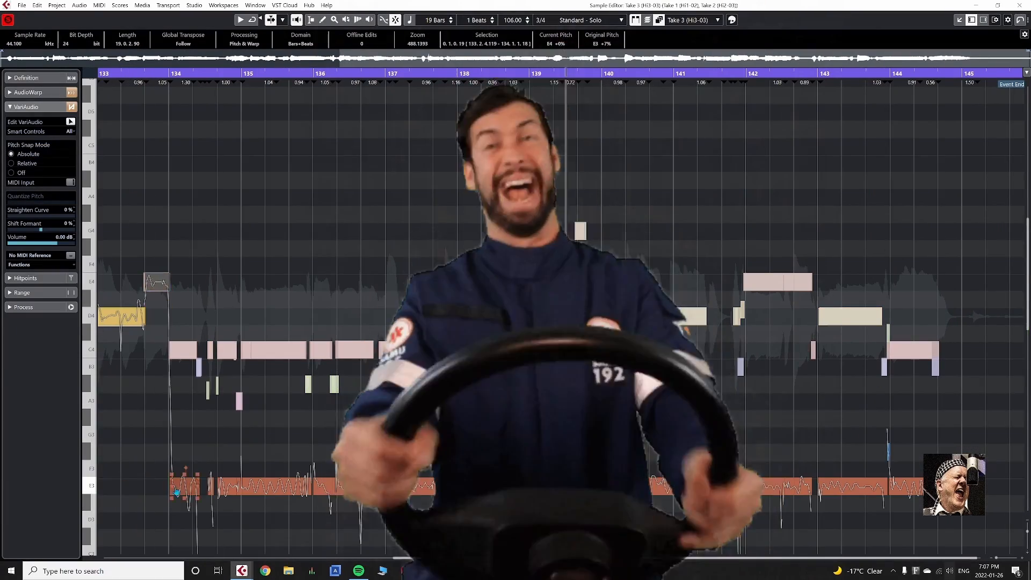
Try raising Take 3's segments around 134 to C4, and undo the take's pitch shifts.
drag(176, 491, 178, 362)
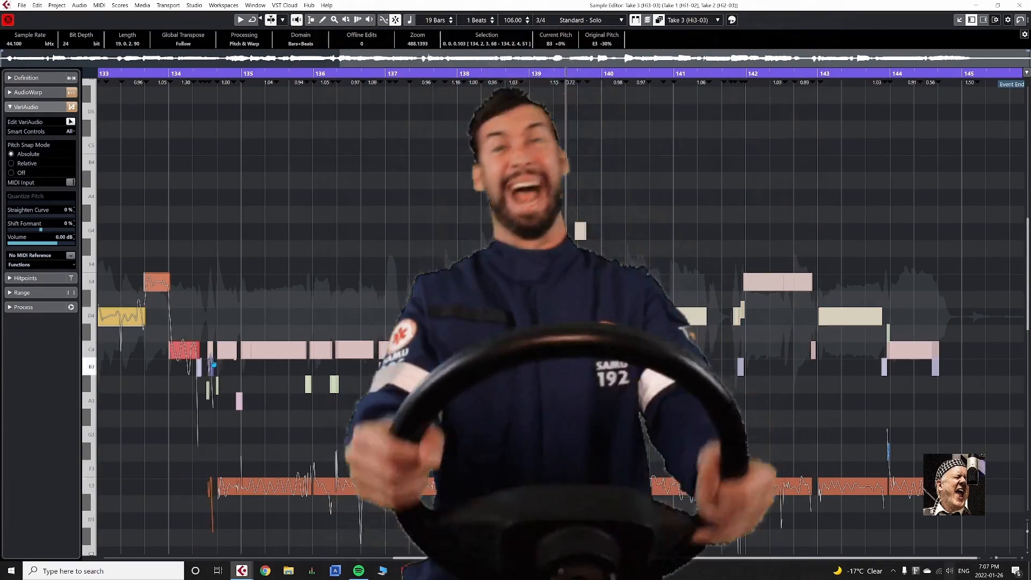
drag(210, 486, 225, 352)
scroll(101, 486, left, 10)
key(ctrl+z)
key(ctrl+z)
key(ctrl+z)
key(ctrl+z)
key(ctrl+z)
key(ctrl+z)
key(ctrl+z)
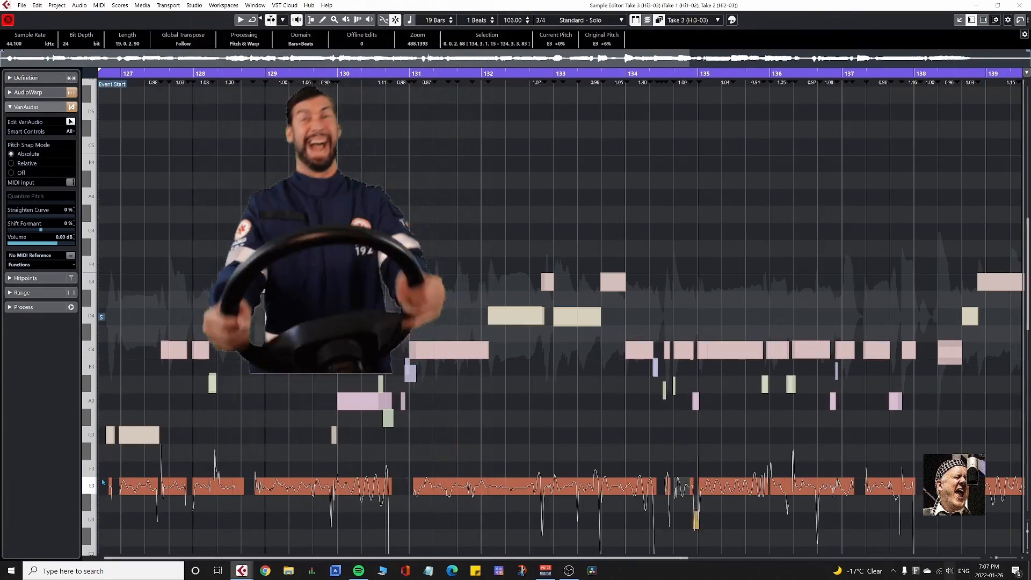
Raise Take 3's opening segments up to 128 onto the reference melody, using G3, C4 and A#3.
drag(111, 486, 111, 435)
drag(138, 486, 165, 350)
drag(178, 486, 178, 350)
drag(201, 486, 212, 383)
Raise Take 3's segments between 128.2 and 130 to D4 and E4 to match the reference takes.
drag(223, 486, 237, 316)
drag(260, 486, 260, 282)
drag(277, 486, 276, 316)
drag(313, 485, 325, 282)
click(313, 324)
Raise Take 3's segments from 130 to A3 and from 131 to C4, and split the passage up to 134 for its D4 and E4 notes.
drag(377, 486, 377, 401)
drag(451, 486, 450, 350)
drag(557, 486, 613, 282)
click(541, 324)
click(554, 324)
click(601, 324)
drag(547, 315, 547, 282)
Raise Take 3's segments from 134 to 137, placing the main notes on C4 and the short ones on A3.
drag(641, 486, 667, 350)
drag(682, 486, 695, 401)
drag(734, 486, 733, 350)
drag(780, 486, 780, 351)
drag(823, 486, 789, 401)
Split Take 3's segments up to 138 at the reference note changes, raising the main notes to C4 and the in-between note to A3.
scroll(842, 376, up, 6)
click(771, 358)
click(807, 358)
scroll(789, 401, right, 5)
click(741, 495)
drag(632, 486, 632, 350)
click(672, 358)
drag(709, 395, 710, 402)
drag(779, 486, 779, 351)
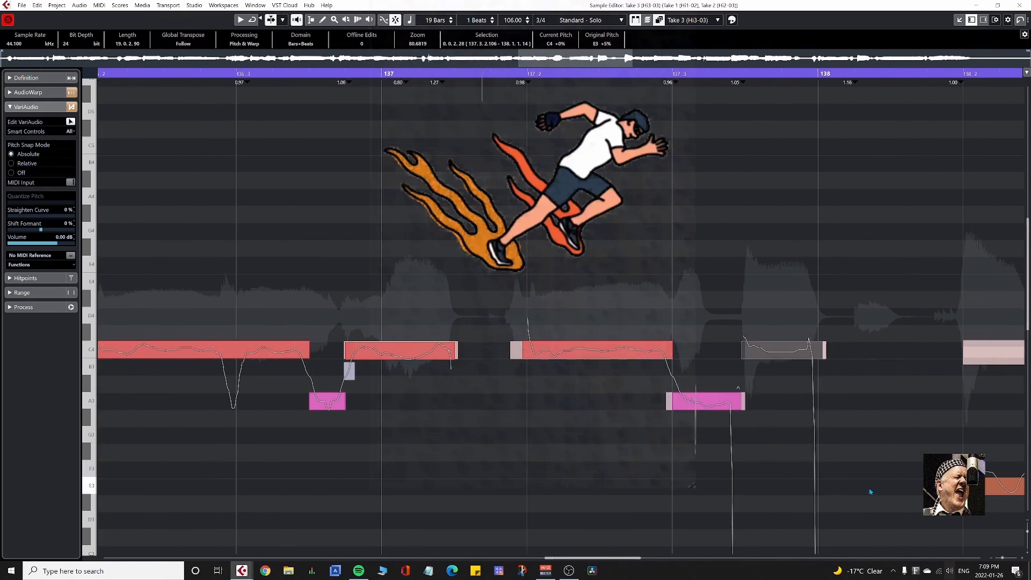
Raise Take 3's long segment at 138.2 to C4, split it at the reference note changes, and raise the next pieces to D4 and E4.
scroll(870, 490, right, 5)
drag(719, 533, 719, 397)
click(400, 405)
click(495, 405)
click(822, 406)
drag(447, 396, 447, 363)
drag(657, 397, 657, 329)
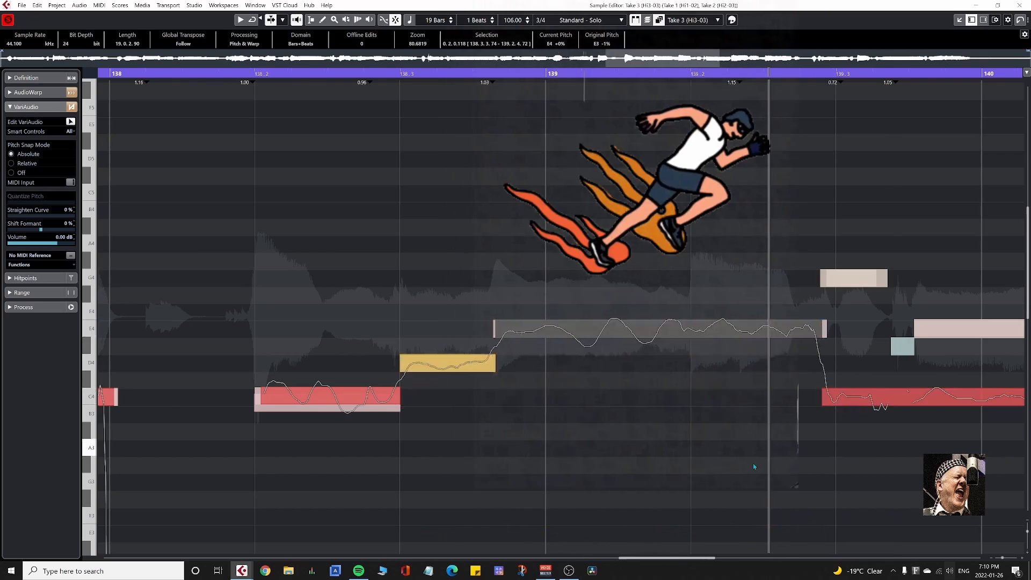
Place Take 3's segments from 139.3 on G4, E4 and D4, and raise the long one at 140.2 to C4.
scroll(658, 403, right, 5)
drag(333, 397, 333, 280)
drag(446, 398, 446, 329)
drag(566, 398, 566, 363)
drag(671, 533, 671, 398)
Split Take 3's long C4 segment at 141, then raise its second piece and the short segment before 142 to D4.
scroll(486, 487, right, 4)
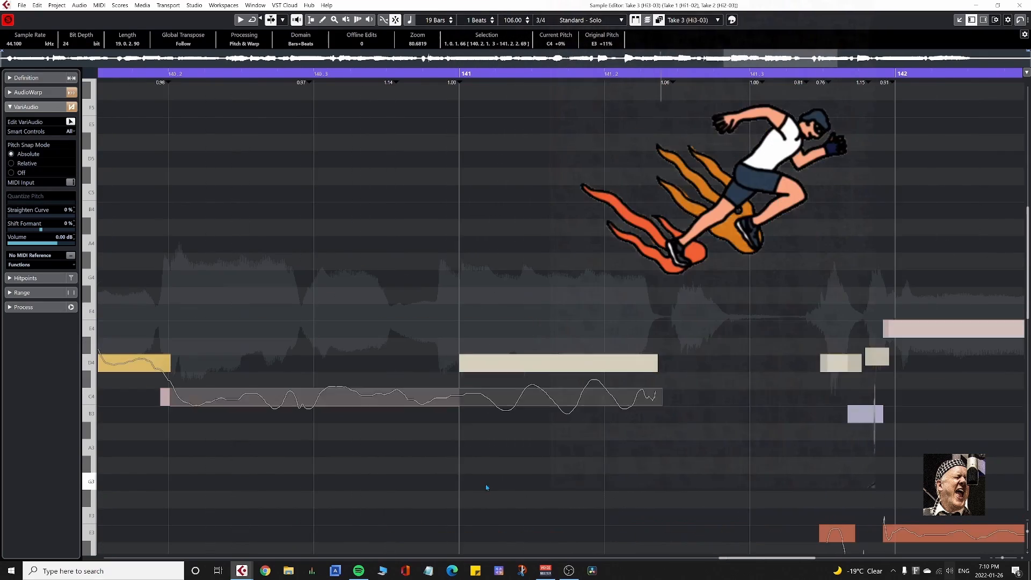
click(459, 405)
drag(553, 397, 553, 364)
scroll(486, 457, right, 5)
drag(352, 533, 353, 364)
Raise Take 3's short segment just before 142 to B3 and the segments from 142 up to 143 to E4.
scroll(417, 387, down, 3)
drag(386, 523, 386, 320)
drag(515, 439, 515, 235)
drag(641, 421, 642, 234)
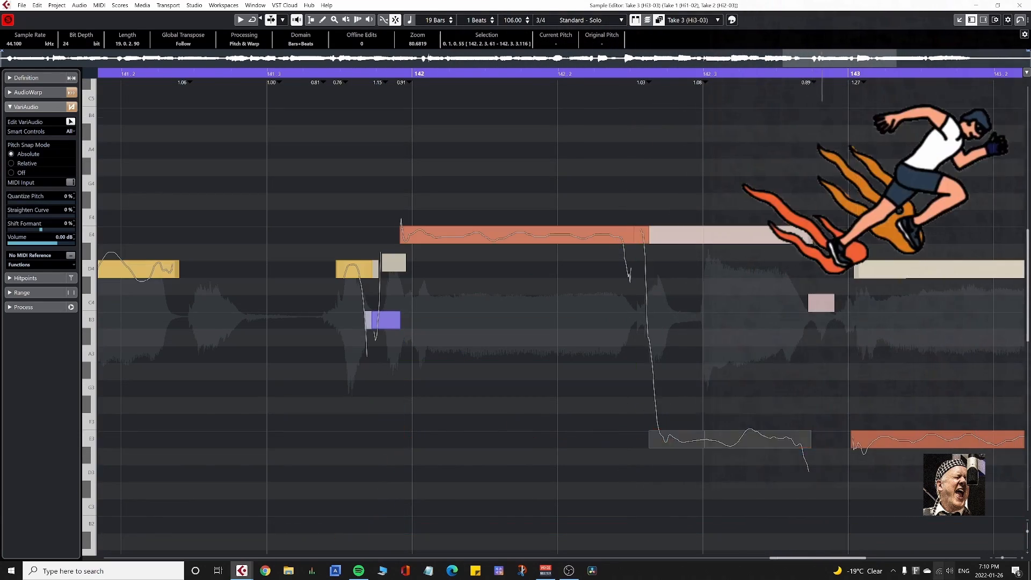
drag(730, 439, 730, 235)
Raise Take 3's remaining segments to the end, placing the main notes on D4 at 143 and C4 at 144.
scroll(730, 440, right, 5)
drag(476, 440, 476, 270)
drag(815, 405, 815, 286)
scroll(568, 440, right, 5)
drag(568, 439, 568, 302)
Close Take 3, open Take 4 on Hi4, and reopen it together with Takes 1 to 3 as references.
key(Return)
click(569, 361)
key(Return)
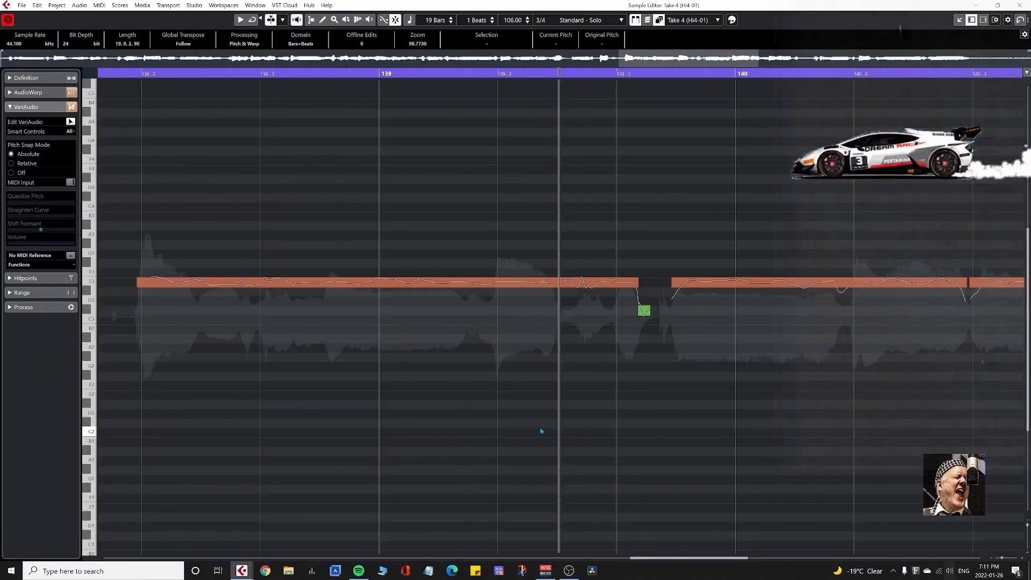
scroll(541, 430, down, 5)
key(Return)
drag(341, 228, 408, 312)
key(Return)
scroll(835, 391, down, 7)
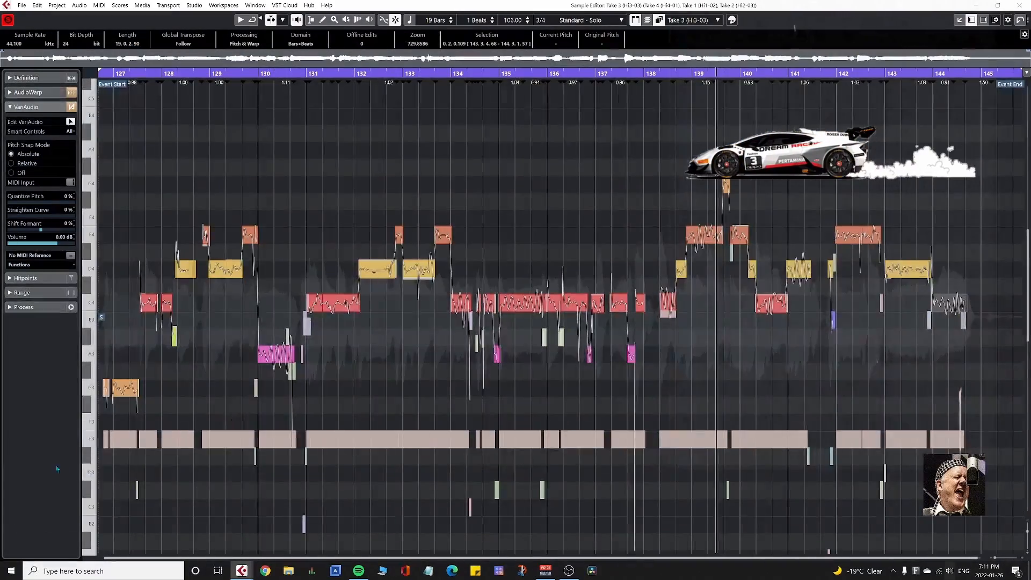
Make Take 4 the active clip and raise its opening segments around 127 to G3.
double_click(156, 439)
scroll(133, 438, up, 5)
drag(134, 438, 417, 509)
drag(252, 439, 252, 387)
key(Return)
Reopen Takes 1 to 4 together in the Sample Editor and activate Take 4 at its opening.
key(Return)
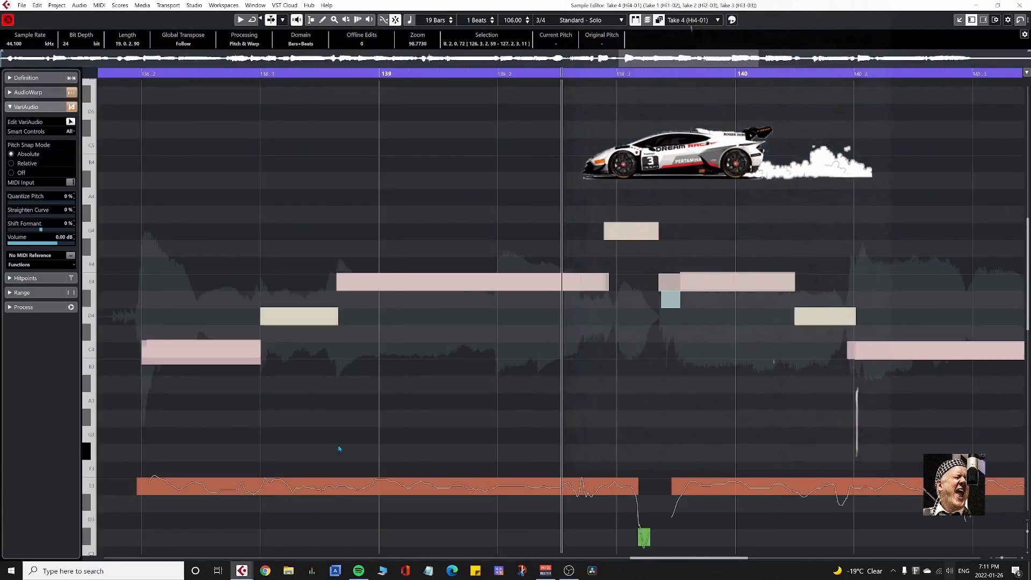
Set Take 4's short segment after 127.2 to F3, raise the one at 128 to C4 and split it just before 128.2.
scroll(340, 448, down, 5)
key(Return)
drag(340, 227, 408, 312)
key(Return)
double_click(153, 486)
scroll(134, 486, up, 5)
drag(204, 533, 205, 516)
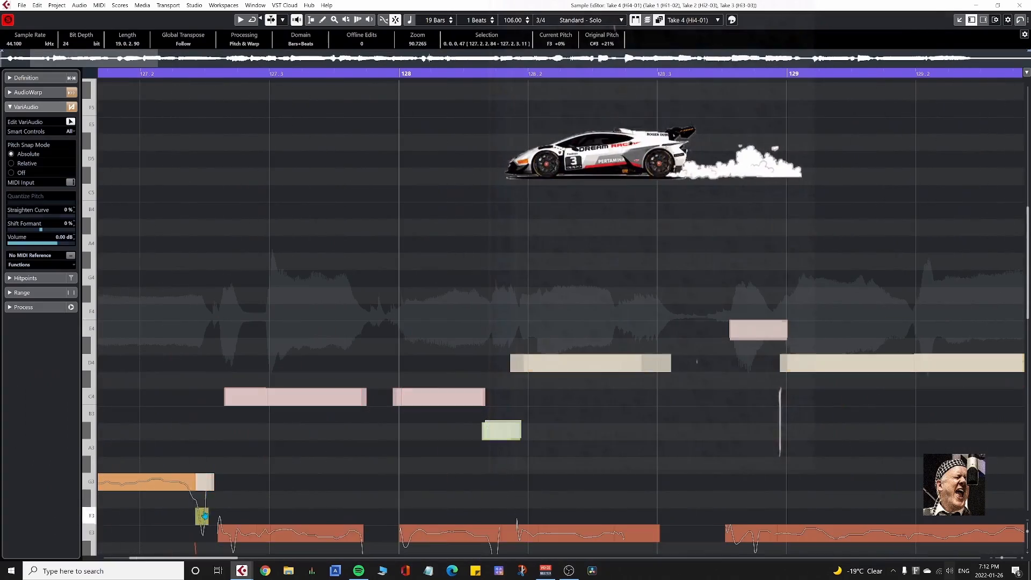
drag(450, 534, 450, 396)
click(483, 447)
scroll(398, 370, down, 2)
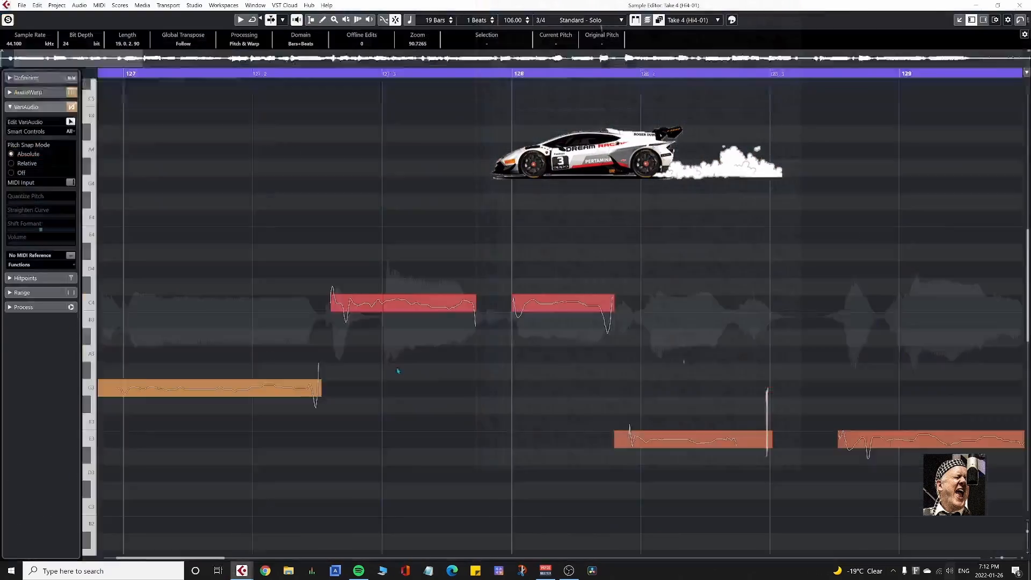
Raise Take 4's segments around 128.2 to D4 and the following one to E4, with the reference takes open.
key(Return)
key(Return)
scroll(456, 475, right, 2)
double_click(483, 533)
drag(483, 533, 483, 363)
drag(552, 533, 552, 363)
scroll(552, 408, right, 3)
drag(422, 533, 422, 328)
Select the segments leading up to 130 and raise them in semitone steps, placing the short one before 130 on E4.
drag(536, 533, 703, 460)
key(Up)
key(Up)
key(Up)
key(Up)
key(Up)
key(Up)
click(703, 533)
key(Up)
key(Up)
key(Up)
key(Up)
key(Up)
key(Up)
key(Up)
key(Up)
key(Up)
key(Up)
click(715, 370)
Make Take 4 active again and raise its long segment starting at 130 to A3.
key(Up)
key(Up)
scroll(292, 458, right, 4)
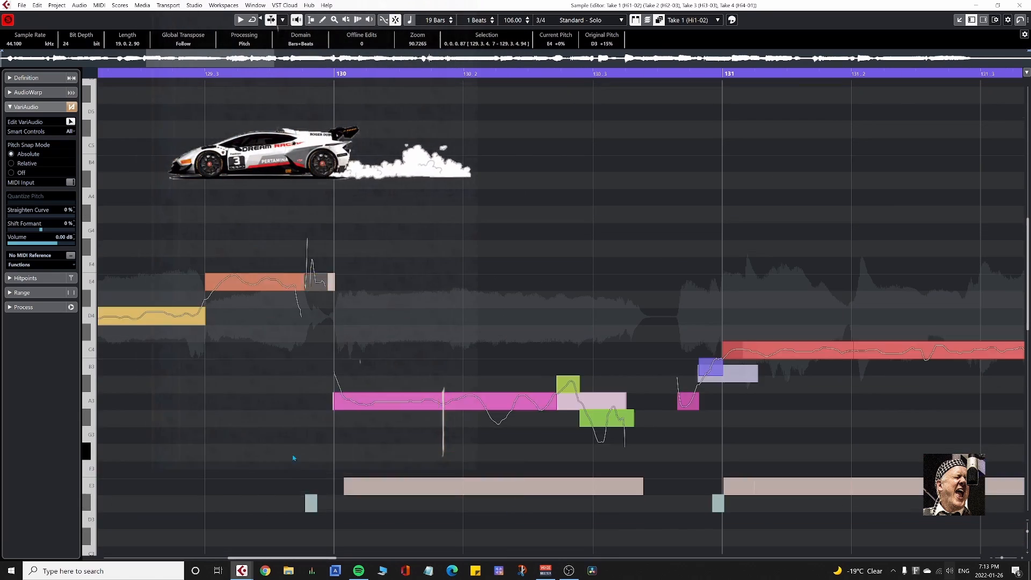
drag(292, 458, 670, 502)
key(Up)
key(Up)
key(Up)
key(Up)
key(Up)
Raise Take 4's segments from 131 through 131.2 and up to the start of 132 to C4.
scroll(669, 503, right, 2)
scroll(669, 503, down, 1)
drag(483, 370, 616, 476)
drag(615, 439, 614, 302)
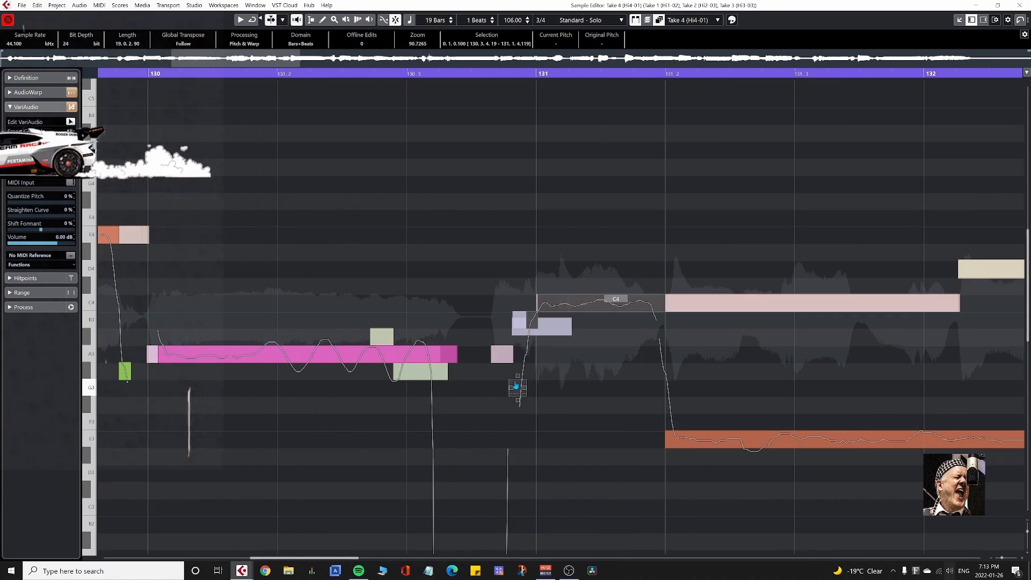
drag(751, 439, 751, 302)
scroll(339, 437, right, 5)
click(428, 438)
key(Up)
key(Up)
key(Up)
key(Up)
key(Up)
key(Up)
key(Up)
key(Up)
Raise Take 4's long segment in bar 132 to D4 and the short one leading into 133 to E4.
click(617, 438)
key(Up)
key(Up)
key(Up)
key(Up)
key(Up)
key(Up)
key(Up)
key(Up)
key(Up)
key(Up)
click(823, 438)
key(Up)
key(Up)
key(Up)
key(Up)
key(Up)
key(Up)
key(Up)
key(Up)
key(Up)
key(Up)
key(Up)
key(Up)
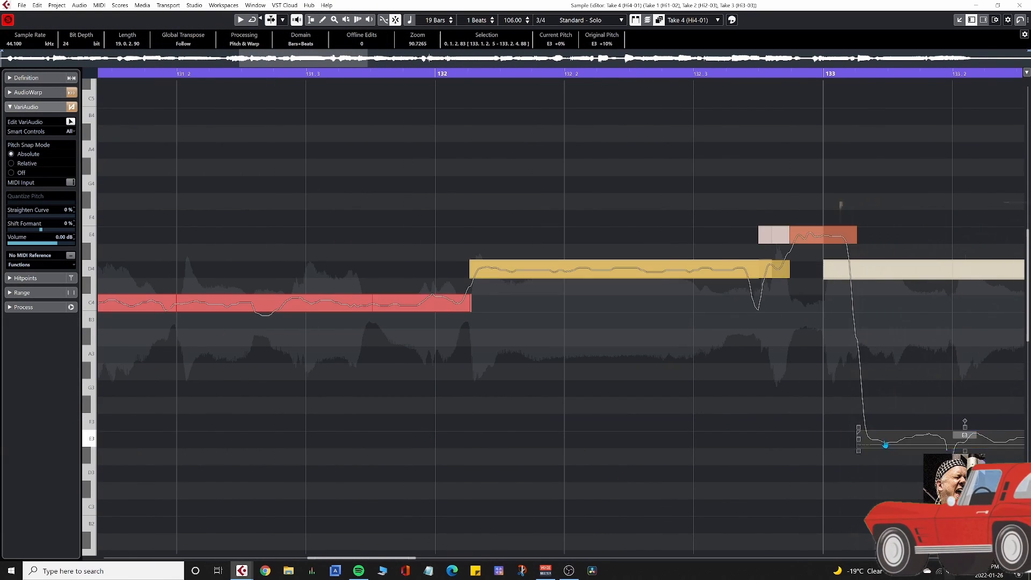
Place Take 4's segment after 133 on D4 and the one from 133.3 to 134 on E4.
scroll(886, 444, right, 5)
key(Up)
key(Up)
key(Up)
key(Up)
Raise Take 4's segment from 134 to 134.2 to C4.
key(Up)
key(Up)
key(Up)
key(Up)
key(Up)
key(Up)
key(Up)
key(Up)
click(608, 243)
click(671, 235)
key(Down)
key(Down)
key(Down)
key(Down)
click(762, 508)
Raise Take 4's segments after 134.2 and through bar 135 to C4, placing the short one before 136 on A#3.
key(Up)
key(Up)
key(Up)
key(Up)
key(Up)
key(Up)
key(Up)
key(Up)
key(Up)
key(Up)
key(Up)
key(Up)
scroll(381, 417, right, 4)
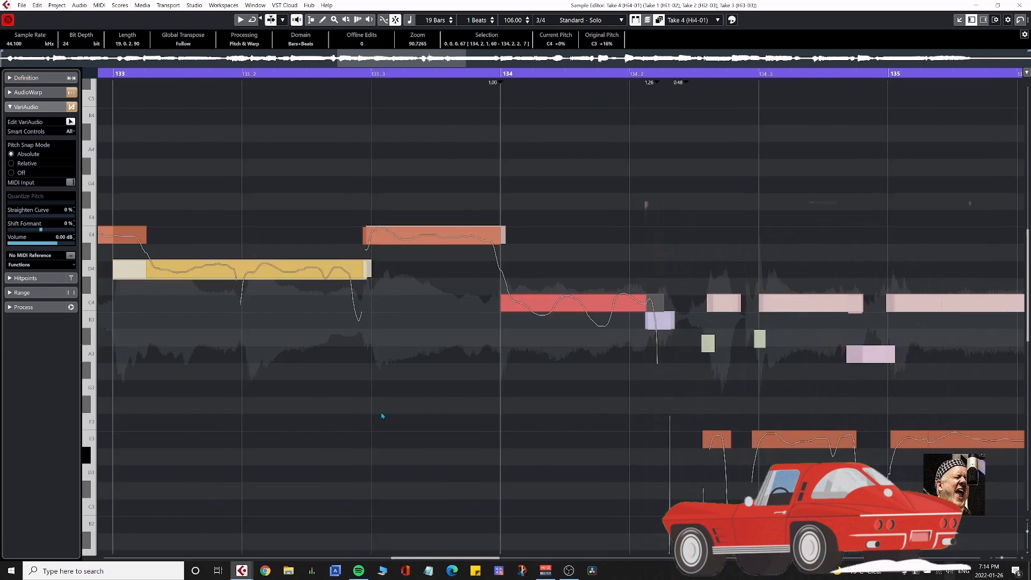
click(355, 483)
key(Up)
drag(375, 309, 596, 403)
key(Up)
key(Up)
key(Up)
key(Up)
key(Up)
key(Up)
key(Up)
key(Up)
scroll(421, 403, right, 5)
click(490, 396)
Raise Take 4's two segments starting near 136 and 136.2 to C4.
key(Up)
key(Up)
key(Up)
key(Up)
key(Up)
key(Up)
key(Up)
key(Up)
key(Up)
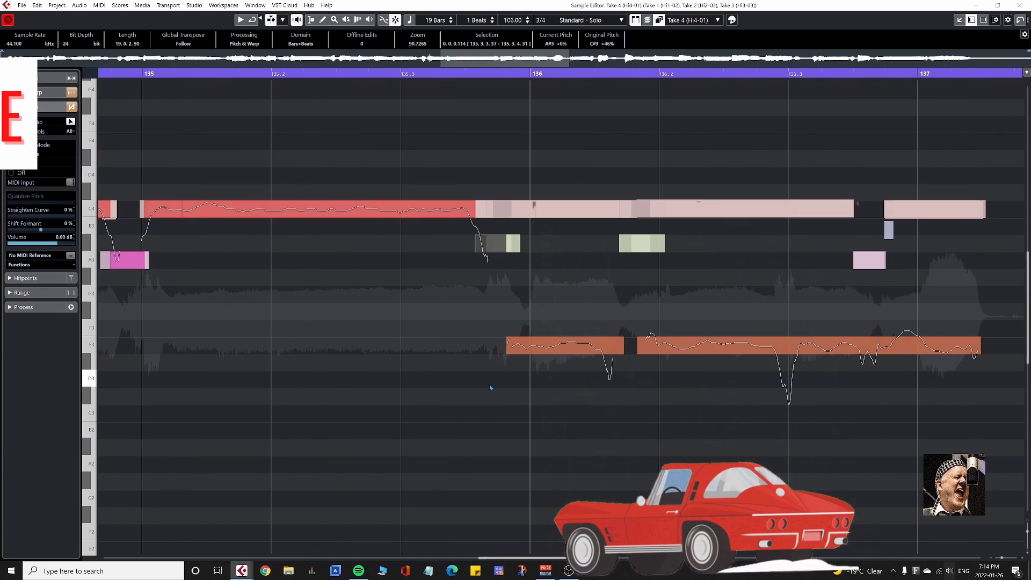
click(518, 345)
key(Up)
key(Up)
key(Up)
key(Up)
key(Up)
key(Up)
key(Up)
key(Up)
click(647, 350)
click(651, 345)
Adjust Take 4's segments between 137 and 138 to the reference takes' pitches, placing the one at 138 on C4.
key(Up)
key(Up)
key(Up)
key(Up)
key(Up)
key(Up)
key(Up)
key(Up)
Split a short piece out of Take 4's segment between 136.3 and 137 and lower it in semitone steps.
click(854, 215)
click(885, 214)
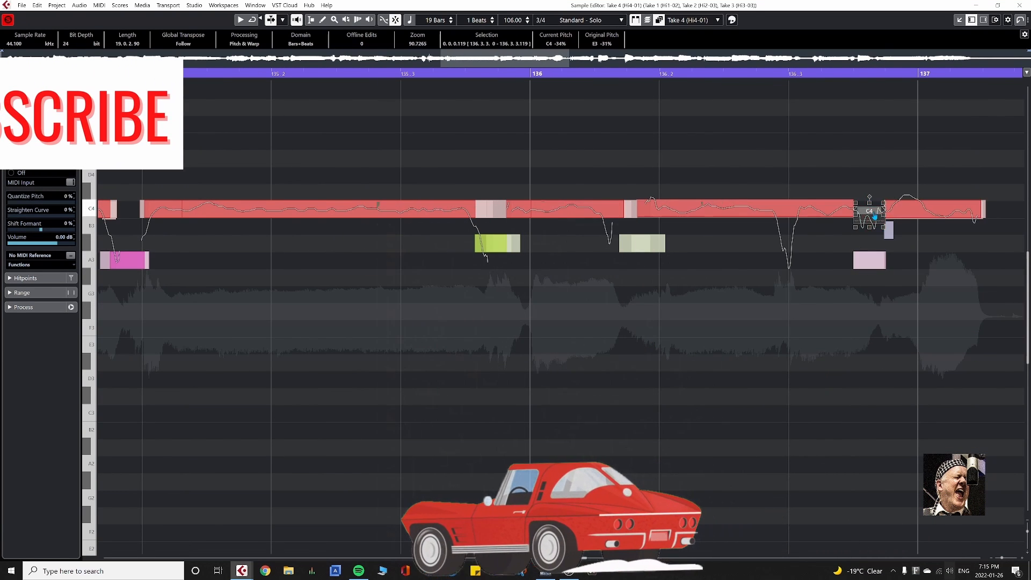
key(Down)
key(Down)
key(Down)
scroll(870, 215, right, 5)
click(477, 345)
key(Up)
key(Up)
key(Up)
key(Up)
key(Up)
key(Up)
key(Up)
key(Up)
click(532, 216)
key(Down)
key(Down)
key(Down)
click(639, 345)
Raise Take 4's long segment from 138.2 to match the reference takes' C4, D4 and E4 notes.
key(Up)
key(Up)
key(Up)
key(Up)
key(Up)
key(Up)
key(Up)
key(Up)
scroll(845, 371, right, 5)
click(327, 344)
key(Up)
key(Up)
key(Up)
key(Up)
key(Up)
key(Up)
key(Up)
key(Up)
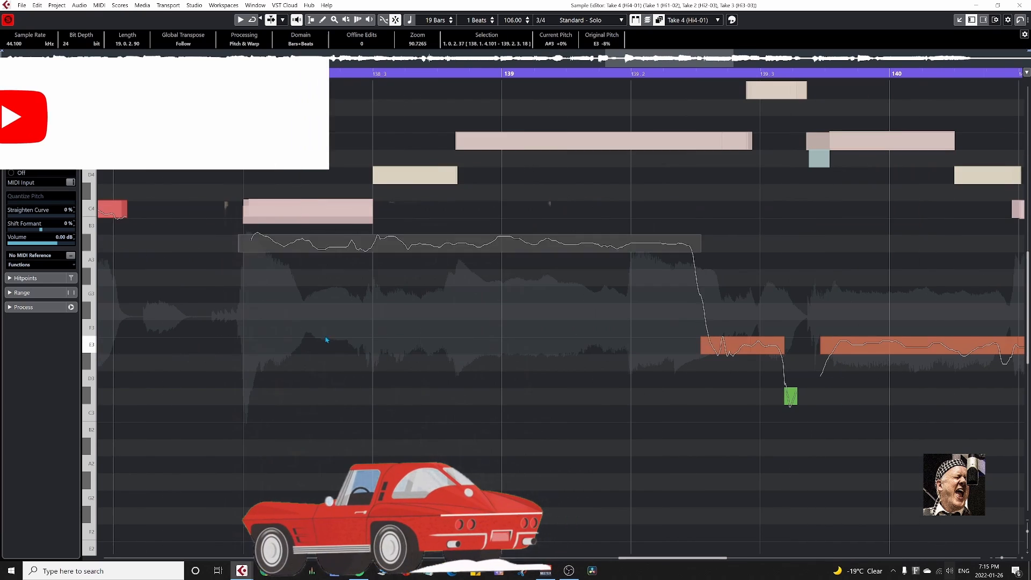
key(Up)
key(Up)
click(483, 211)
Raise Take 4's pieces before 139.3 to E4, the one around 139.3 to G4 and the short one following to F4.
key(Up)
key(Up)
key(Up)
key(Up)
scroll(385, 251, right, 5)
click(380, 345)
key(Up)
key(Up)
key(Up)
key(Up)
key(Up)
key(Up)
key(Up)
key(Up)
key(Up)
key(Up)
key(Up)
key(Up)
click(420, 345)
key(Up)
key(Up)
key(Up)
key(Up)
key(Up)
key(Up)
key(Up)
key(Up)
key(Up)
key(Up)
key(Up)
key(Up)
key(Up)
key(Up)
key(Up)
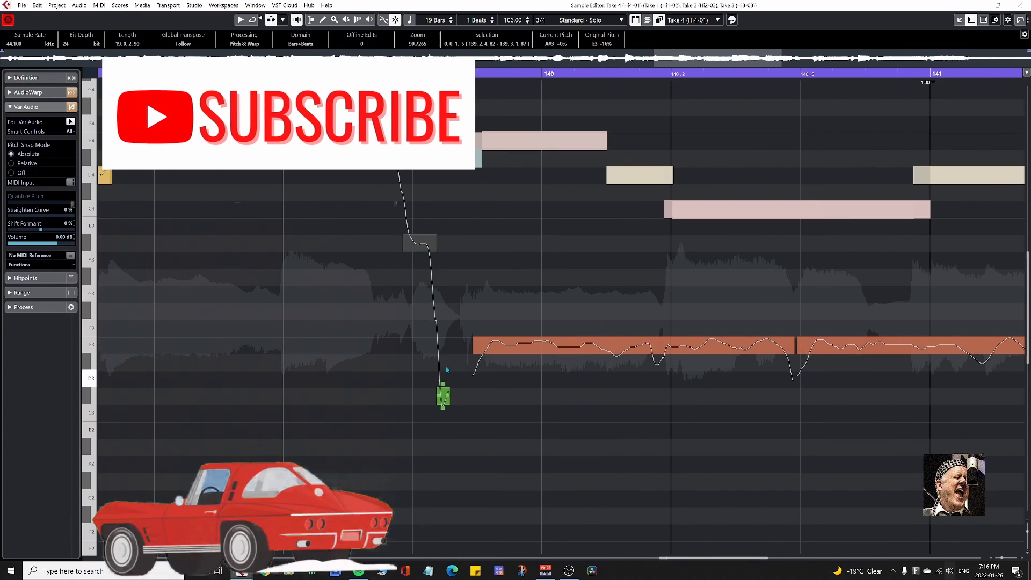
Raise Take 4's segment around 141 toward the reference pitches and the short one before 142 to D4.
key(Up)
key(Up)
key(Up)
key(Up)
key(Up)
key(Up)
key(Up)
key(Up)
key(Up)
key(Up)
key(Up)
key(Up)
key(Up)
key(Up)
key(Up)
Divide Take 4's long segment around 140 and set its successive pieces to E4, D4 and C4.
click(667, 352)
click(518, 349)
key(Up)
key(Up)
key(Up)
key(Up)
key(Up)
key(Up)
key(Up)
key(Up)
key(Up)
key(Up)
key(Up)
key(Up)
click(607, 147)
key(Down)
key(Down)
scroll(730, 346, right, 5)
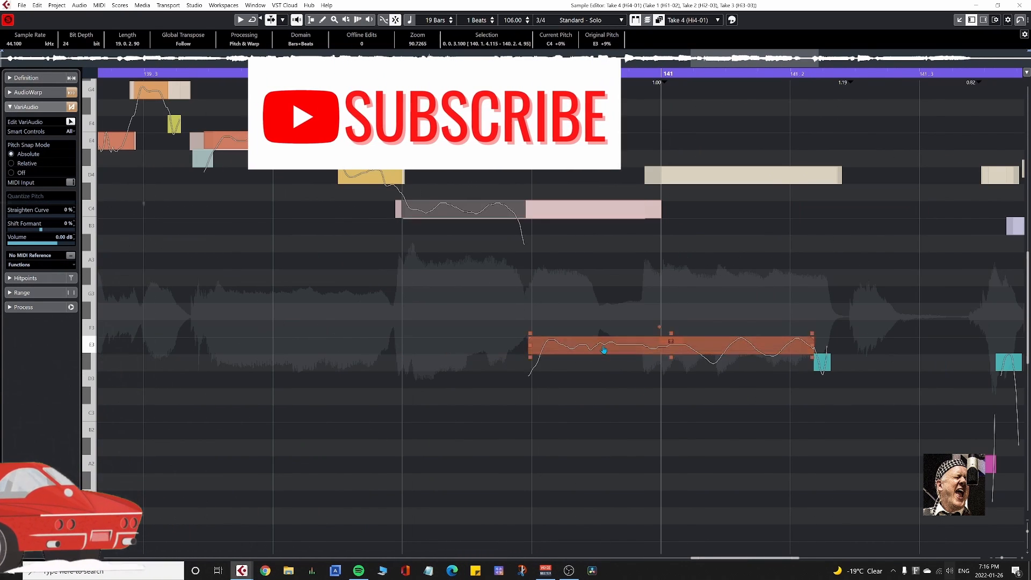
click(679, 349)
Select Take 4's segments from 142 to just before 143 and raise them in semitone steps toward the reference takes.
key(Up)
key(Up)
scroll(679, 350, right, 5)
drag(203, 338, 279, 474)
Raise Take 4's remaining segments from 143 to the end in semitone steps and close the Sample Editor.
key(Up)
key(Up)
key(Up)
key(Up)
key(Up)
key(Up)
key(Up)
key(Up)
key(Up)
key(Up)
key(Up)
drag(284, 322, 661, 418)
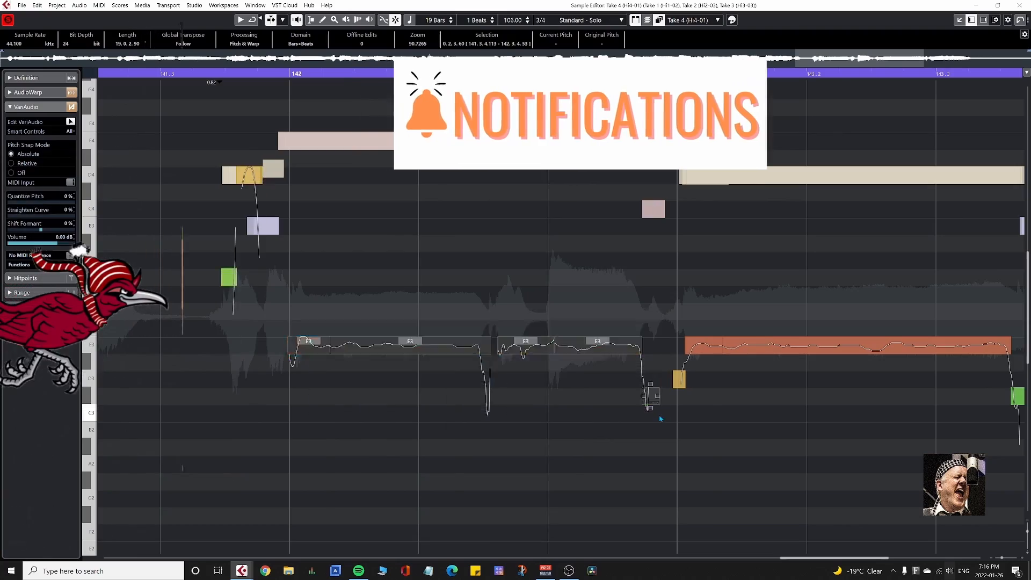
key(Up)
key(Up)
key(Up)
key(Up)
key(Up)
key(Up)
key(Up)
key(Up)
key(Up)
key(Up)
key(Up)
key(Up)
scroll(660, 419, right, 3)
drag(164, 325, 547, 403)
key(Up)
key(Up)
key(Up)
key(Up)
key(Up)
key(Up)
key(Up)
key(Up)
key(Up)
key(Up)
drag(904, 322, 513, 453)
key(Up)
key(Up)
key(Up)
key(Up)
key(Up)
key(Up)
key(Up)
key(Up)
key(Return)
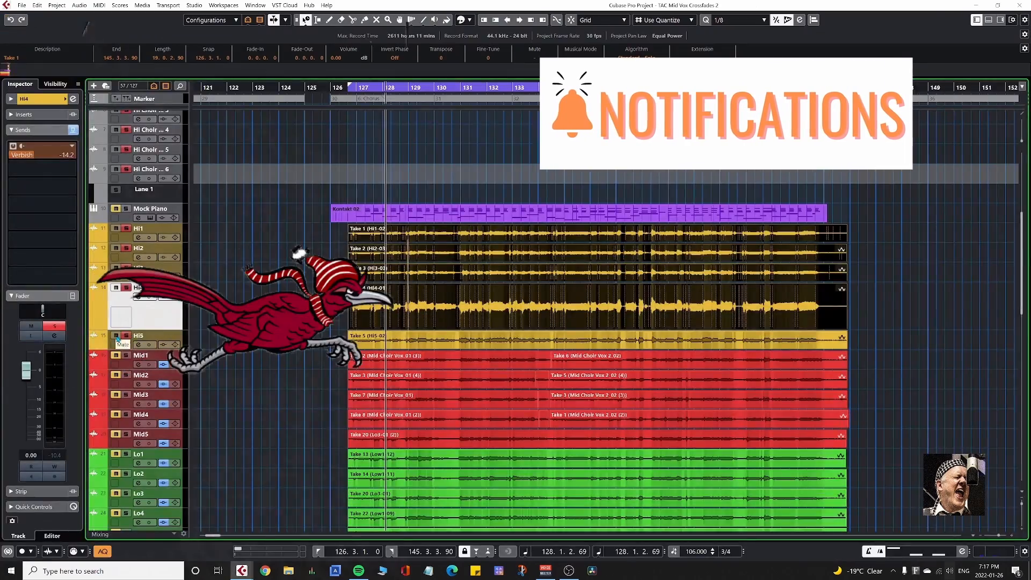
Open Take 5 on Hi5 in the Sample Editor and reopen it together with Takes 1 to 4.
double_click(528, 349)
key(shift+f)
key(Return)
drag(338, 217, 507, 344)
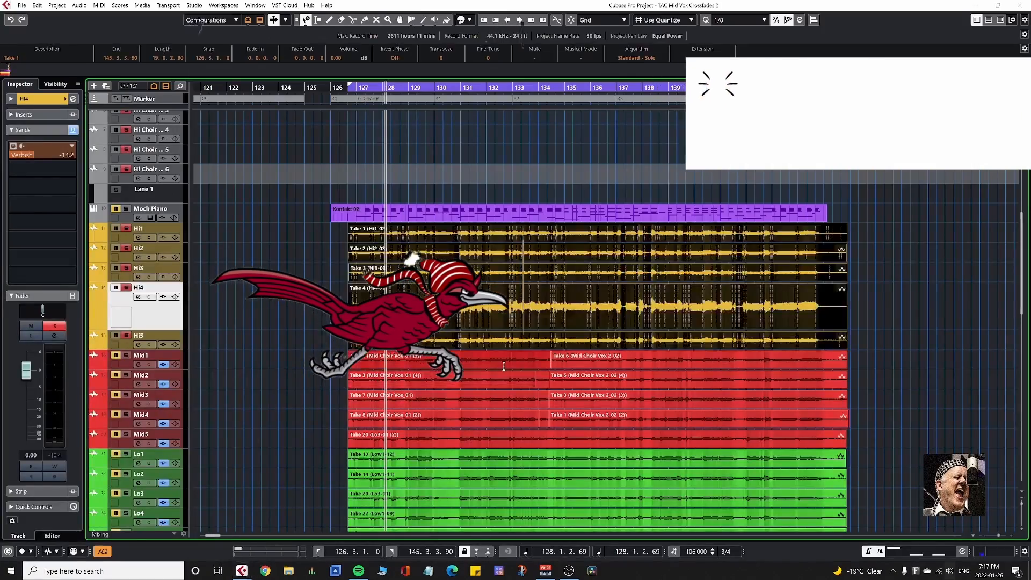
key(Return)
Raise Take 5's opening short segment before 127.3 to G3 and the two around 127.3 to C4.
drag(141, 423, 185, 470)
key(Up)
key(Up)
key(Up)
drag(196, 422, 352, 472)
key(Up)
key(Up)
key(Up)
Raise Take 5's two segments from 128 to C4 and B3, and the two after 128.2 to D4 and C4.
drag(434, 419, 541, 475)
key(Up)
key(Up)
key(Up)
key(Up)
key(Up)
key(Up)
key(Up)
key(Up)
scroll(541, 474, right, 3)
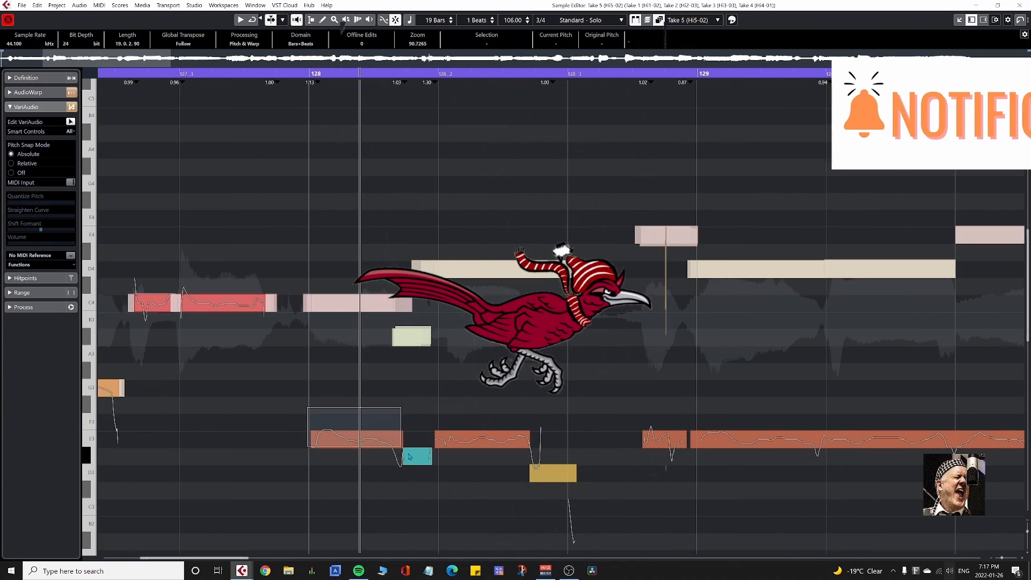
key(Up)
key(Up)
key(Up)
key(Up)
key(Up)
key(Up)
key(Up)
key(Up)
drag(428, 418, 579, 486)
Raise Take 5's short segment before 129 to E4 and the long one after 129 to D4.
key(Up)
key(Up)
key(Up)
key(Up)
key(Up)
key(Up)
key(Up)
key(Up)
key(Up)
key(Up)
scroll(537, 472, right, 4)
drag(384, 455, 433, 427)
key(Up)
key(Up)
key(Up)
key(Up)
key(Up)
key(Up)
key(Up)
key(Up)
key(Up)
key(Up)
key(Up)
key(Up)
drag(456, 416, 623, 474)
Raise Take 5's long segment after 130 to A3 and the one from 131 to C4.
key(Up)
key(Up)
key(Up)
key(Up)
key(Up)
key(Up)
key(Up)
key(Up)
key(Up)
key(Up)
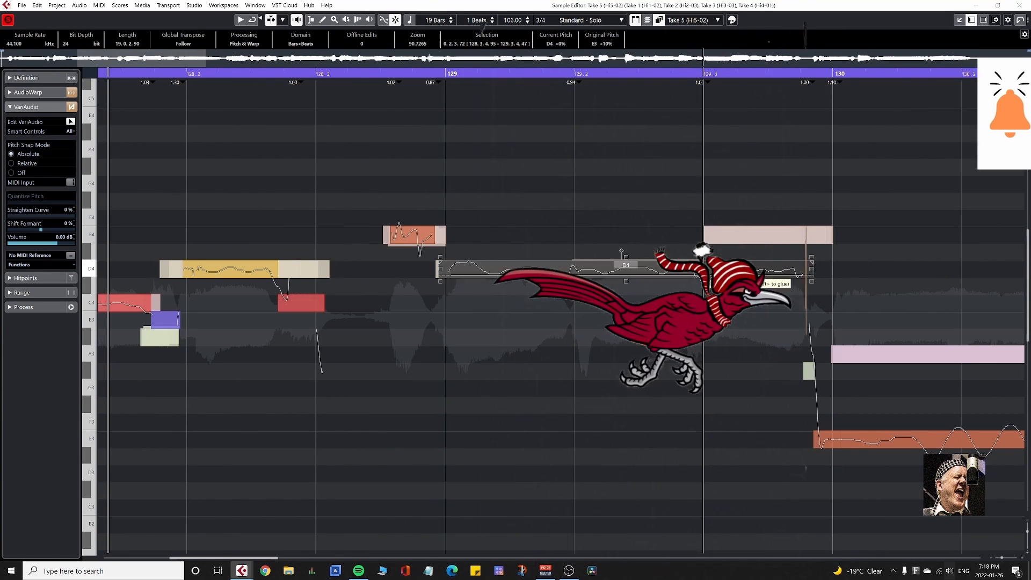
drag(343, 421, 611, 481)
key(Up)
key(Up)
key(Up)
scroll(612, 481, right, 4)
drag(484, 416, 652, 468)
Raise Take 5's long segment after 132 to D4 and the short one at 133 to E4.
key(Up)
key(Up)
key(Up)
key(Up)
key(Up)
key(Up)
key(Up)
key(Up)
scroll(653, 469, right, 4)
drag(336, 406, 457, 466)
key(Up)
key(Up)
key(Up)
key(Up)
key(Up)
key(Up)
key(Up)
key(Up)
key(Up)
key(Up)
click(608, 455)
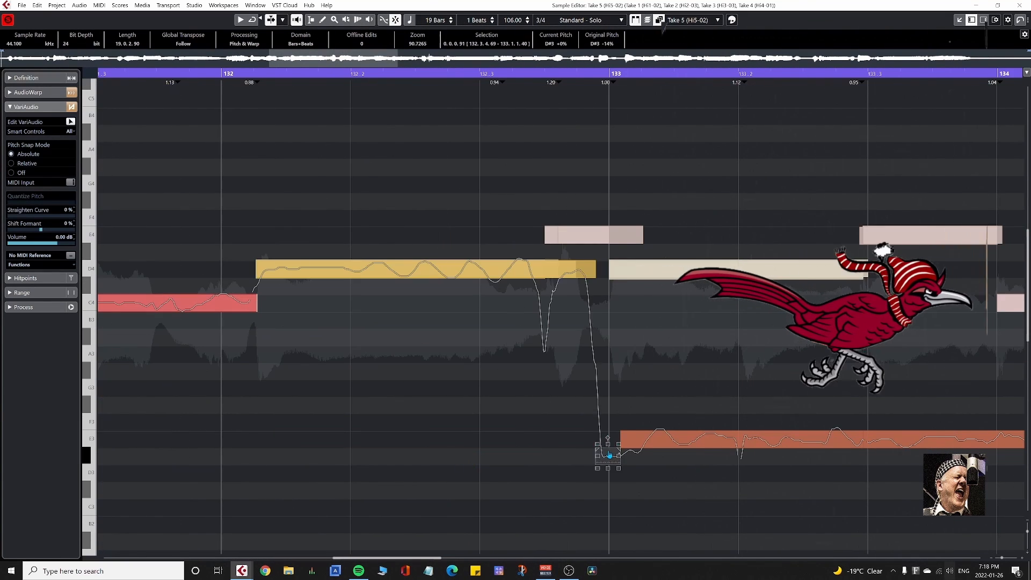
Raise Take 5's segments between 134.2 and 135 to C4, with the tail before 135 at A3.
key(Up)
key(Up)
key(Up)
key(Up)
key(Up)
key(Up)
key(Up)
key(Up)
key(Up)
key(Up)
Raise Take 5's segment after 133 to D4, its part before 134 to E4, and the segment after 134 to C4.
scroll(639, 442, right, 4)
click(487, 440)
key(Down)
key(Down)
key(Down)
key(Down)
scroll(319, 513, right, 4)
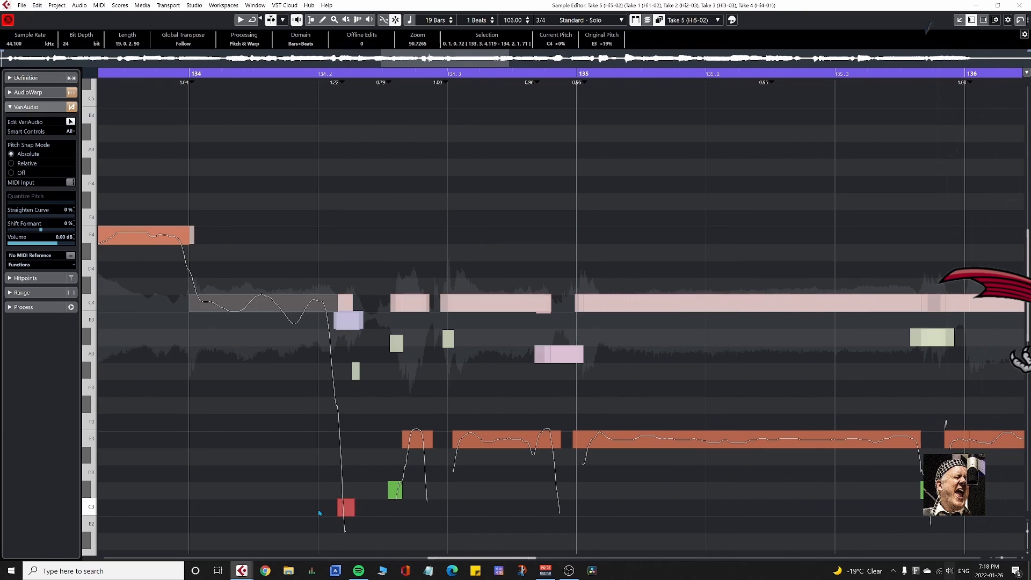
key(Up)
key(Up)
key(Up)
key(Up)
key(Up)
key(Up)
key(Up)
key(Up)
drag(456, 396, 556, 467)
Raise Take 5's long segments from 135 to 137 to C4 and the short ones before 136 and 136.2 to A#3.
key(Up)
key(Up)
key(Up)
key(Up)
key(Up)
key(Up)
key(Up)
key(Up)
drag(548, 303, 547, 354)
scroll(357, 469, right, 4)
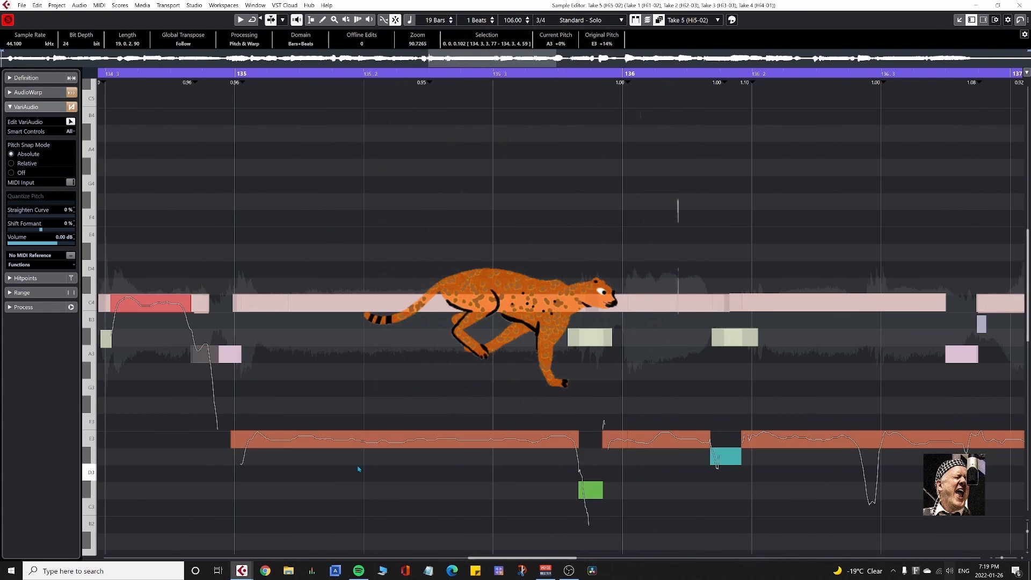
click(365, 441)
key(Up)
key(Up)
key(Up)
key(Up)
key(Up)
key(Up)
key(Up)
key(Up)
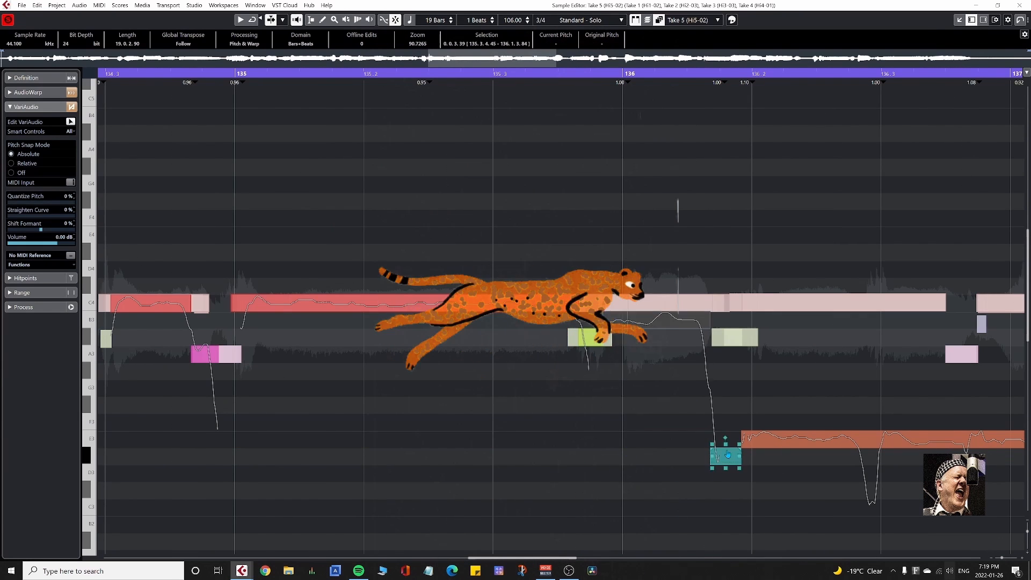
key(Up)
key(Up)
key(Up)
key(Up)
key(Up)
key(Up)
key(Up)
Separate the short part of Take 5 just before 137 and lower it to A3.
scroll(461, 439, right, 4)
click(614, 310)
key(Down)
key(Down)
key(Down)
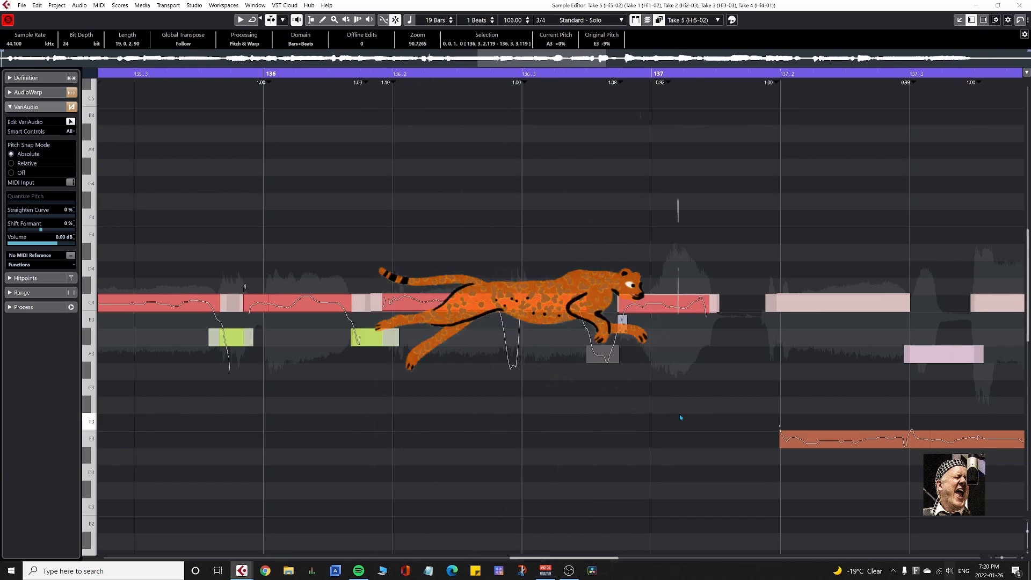
Raise Take 5's segments from 137.2 to 139.2 to C4, with the short part after 137.3 at A3.
scroll(679, 418, right, 4)
click(645, 440)
key(Up)
key(Up)
key(Up)
key(Up)
key(Up)
key(Up)
key(Up)
Split Take 5's long segment before 139 into D4 and E4 parts, and raise the short segment after 139.3 to G4.
key(Up)
key(Up)
key(Up)
key(Up)
key(Up)
scroll(868, 467, right, 5)
scroll(868, 467, up, 1)
drag(558, 456, 768, 509)
key(Up)
key(Up)
key(Up)
key(Up)
key(Up)
key(Up)
key(Up)
key(Up)
click(691, 353)
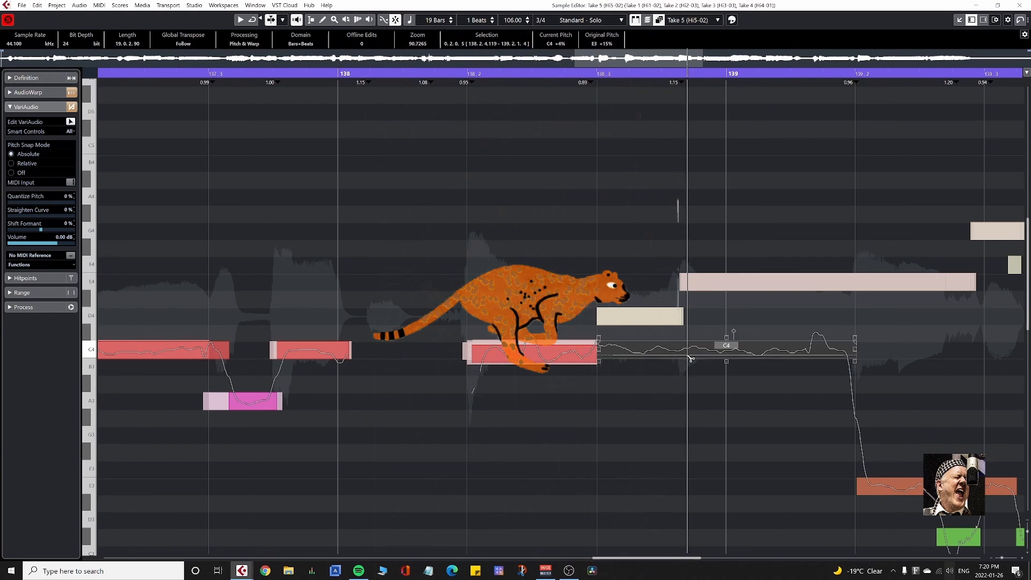
scroll(699, 444, right, 8)
drag(346, 456, 545, 514)
key(Up)
key(Up)
key(Up)
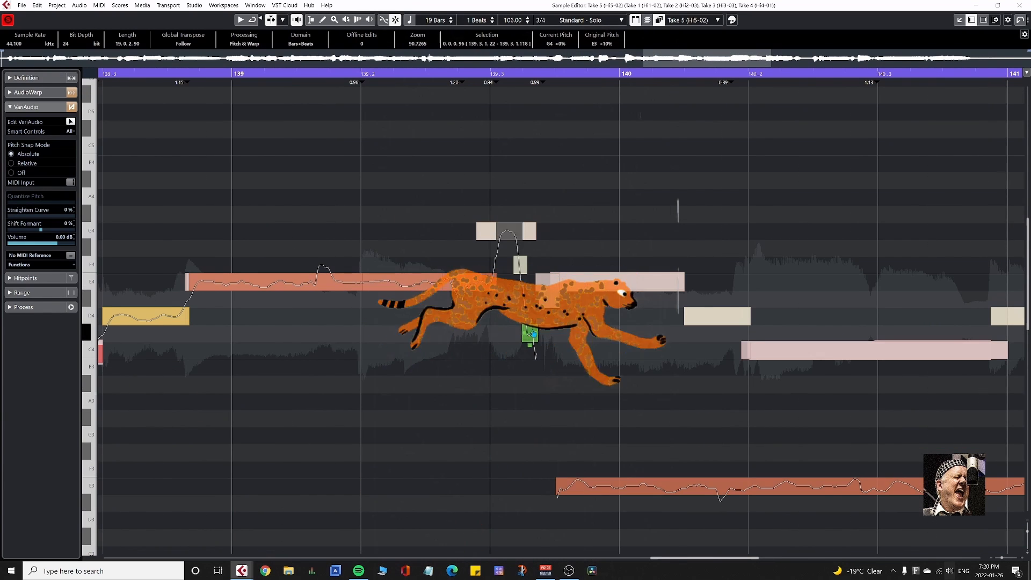
Shift Take 5's segments around 140 to E4, D4 and C4, the part after 141 to D4, and the short one before 142 to D4.
drag(606, 488, 784, 365)
scroll(784, 349, right, 8)
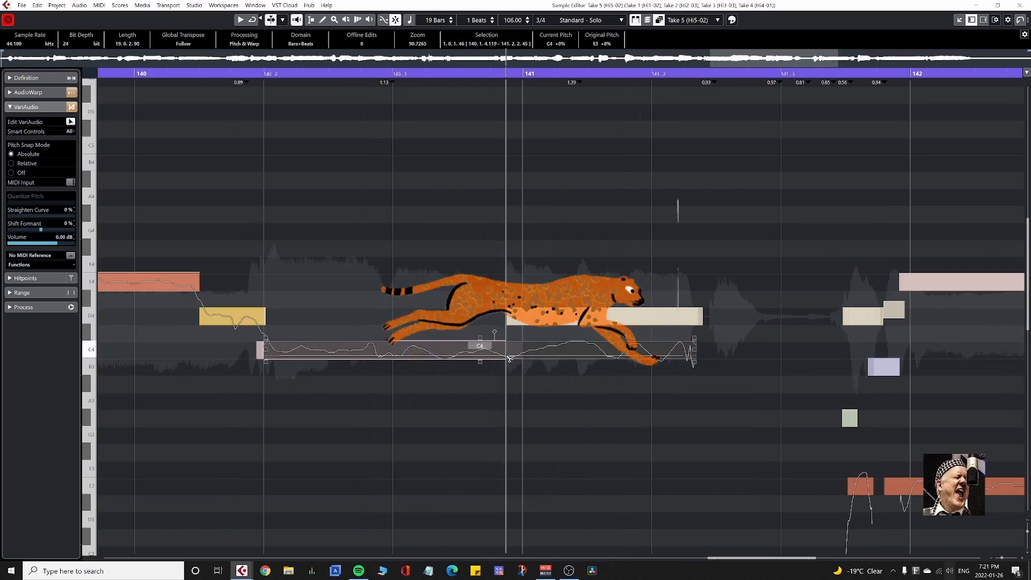
scroll(516, 430, right, 8)
drag(329, 453, 359, 509)
key(Up)
key(Up)
key(Up)
key(Up)
key(Up)
key(Up)
key(Up)
key(Up)
key(Up)
key(Up)
Adjust Take 5's short segments before 142 and raise the long segment after 142 to E4.
click(338, 417)
click(375, 370)
key(Up)
drag(404, 448, 702, 529)
key(Up)
key(Up)
key(Up)
key(Up)
key(Up)
key(Up)
key(Up)
key(Up)
key(Up)
key(Up)
key(Up)
key(Up)
Raise Take 5's long segment after 143 to D4 and the last one near 144 to C4, and close the Sample Editor.
scroll(702, 530, right, 5)
drag(366, 432, 575, 530)
key(Up)
key(Up)
key(Up)
key(Up)
key(Up)
key(Up)
key(Up)
key(Up)
key(Up)
key(Up)
scroll(575, 529, right, 4)
click(365, 434)
drag(366, 435, 751, 532)
key(Up)
key(Up)
key(Up)
key(Up)
key(Up)
key(Up)
key(Up)
key(Up)
key(Return)
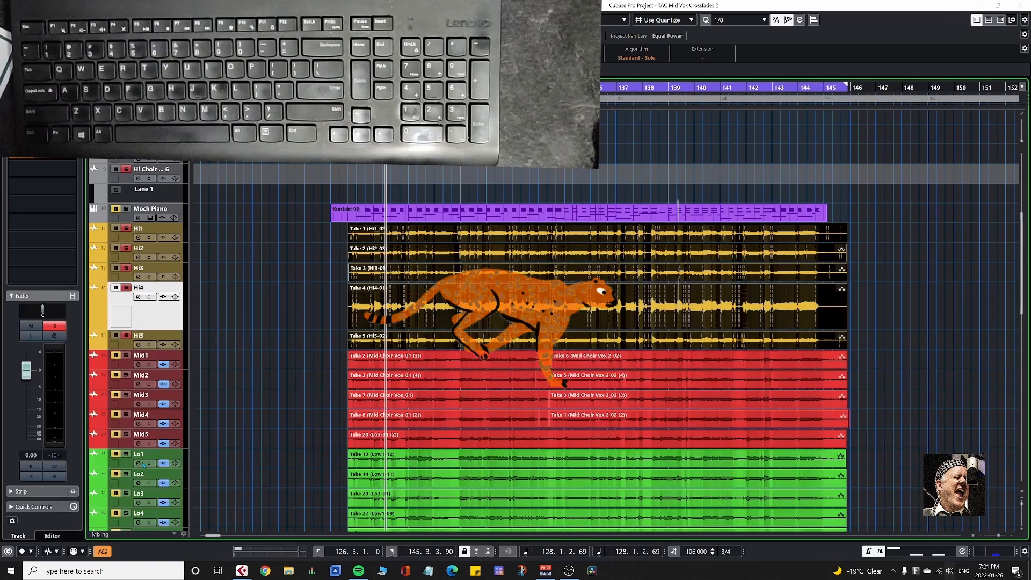
Play the choir from the start of the range and select tracks Hi1 to Hi5.
key(KP_1)
key(space)
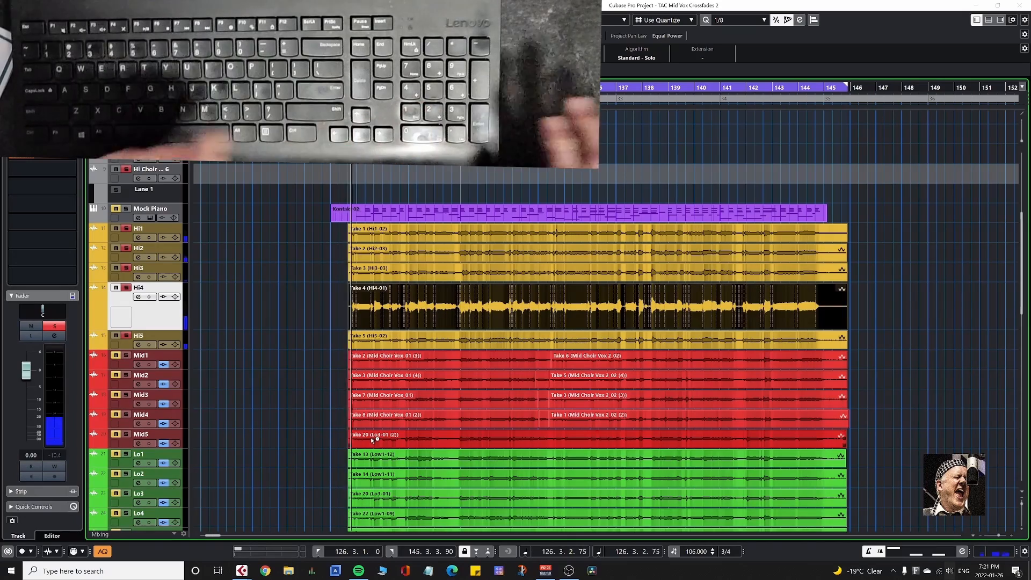
shift+click(155, 234)
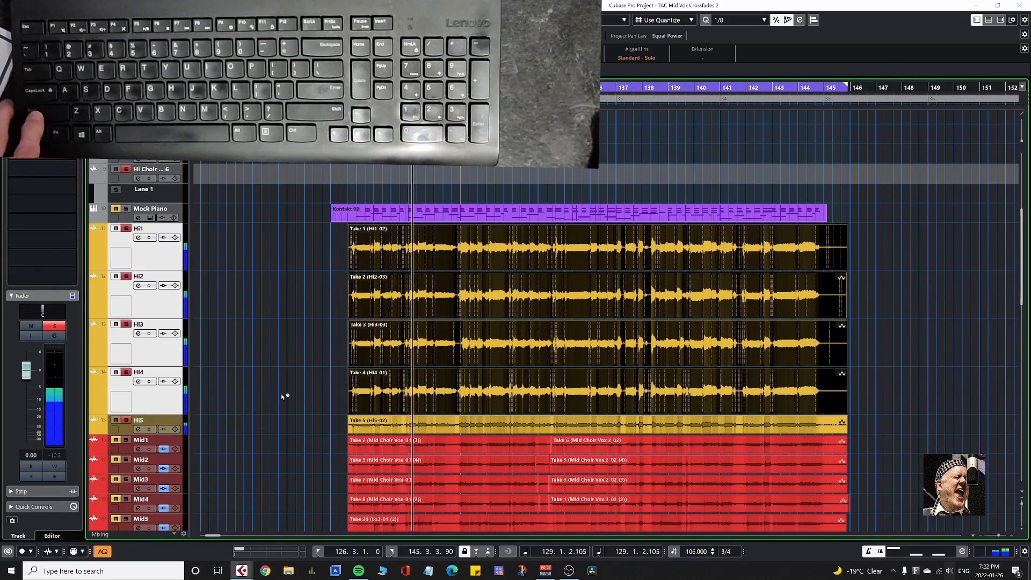
shift+click(123, 433)
Solo Mid1 to Mid5 together with the Hi tracks and listen to the combined choir parts.
scroll(880, 345, down, 3)
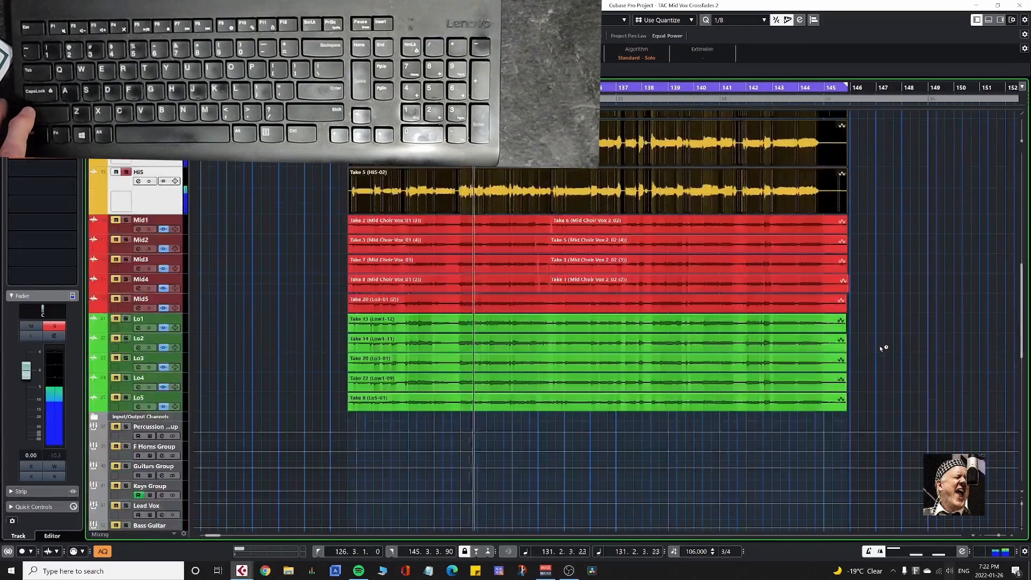
scroll(884, 348, up, 2)
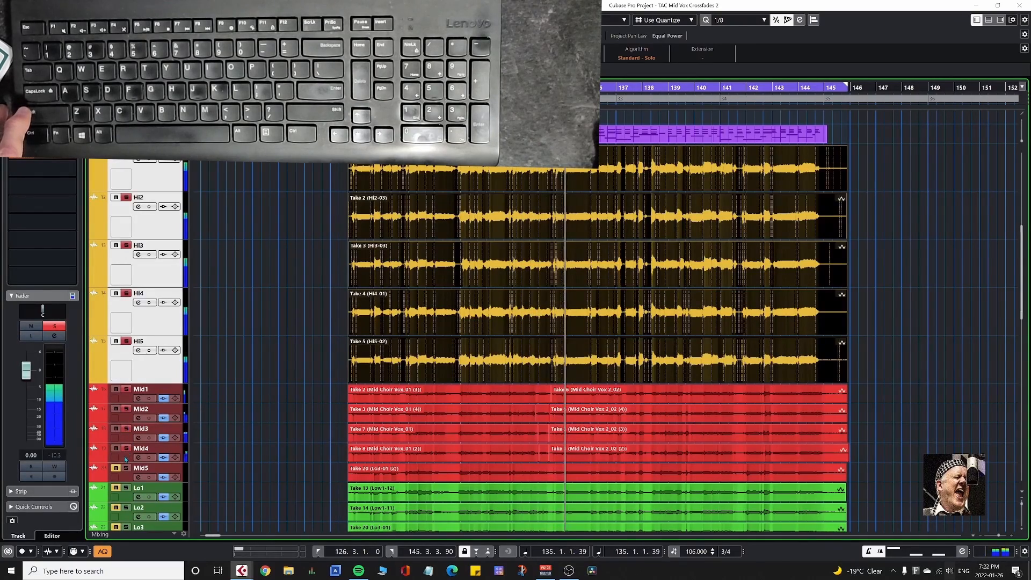
scroll(276, 352, down, 3)
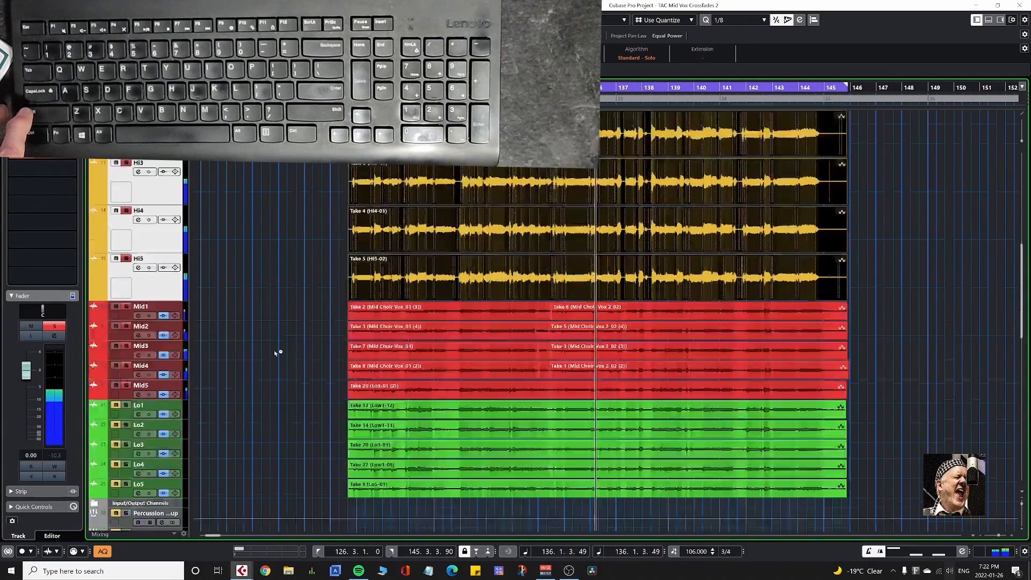
scroll(278, 351, up, 1)
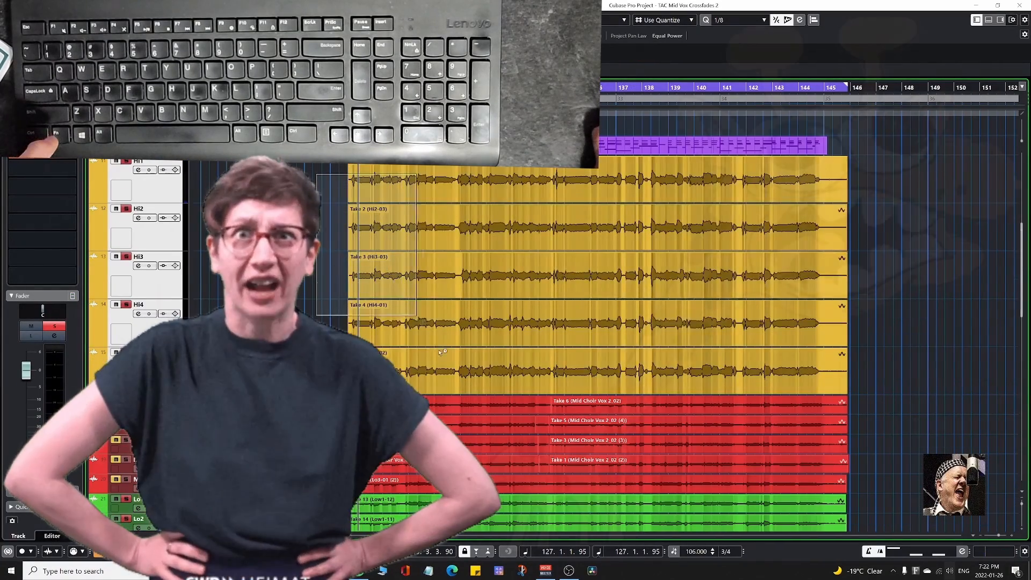
Select Takes 1 to 5 on Hi1–Hi5 and open them together in the Sample Editor, showing the whole range.
drag(317, 174, 460, 391)
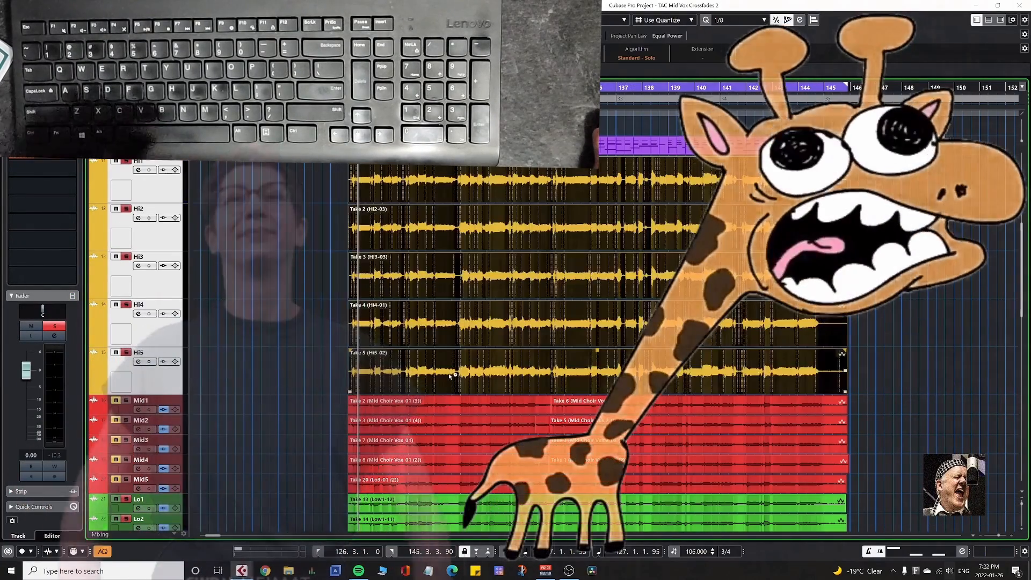
key(Return)
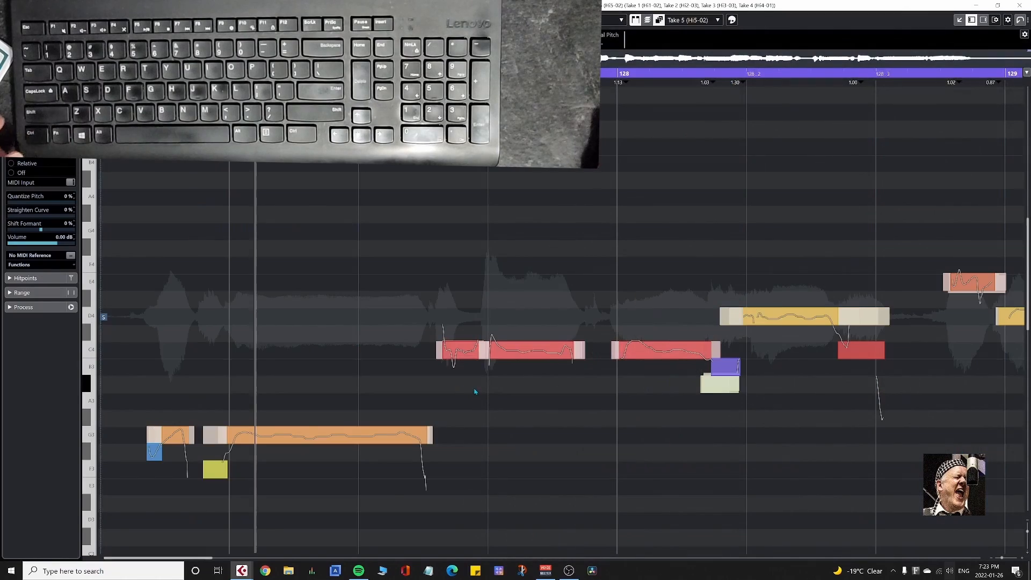
scroll(466, 393, down, 7)
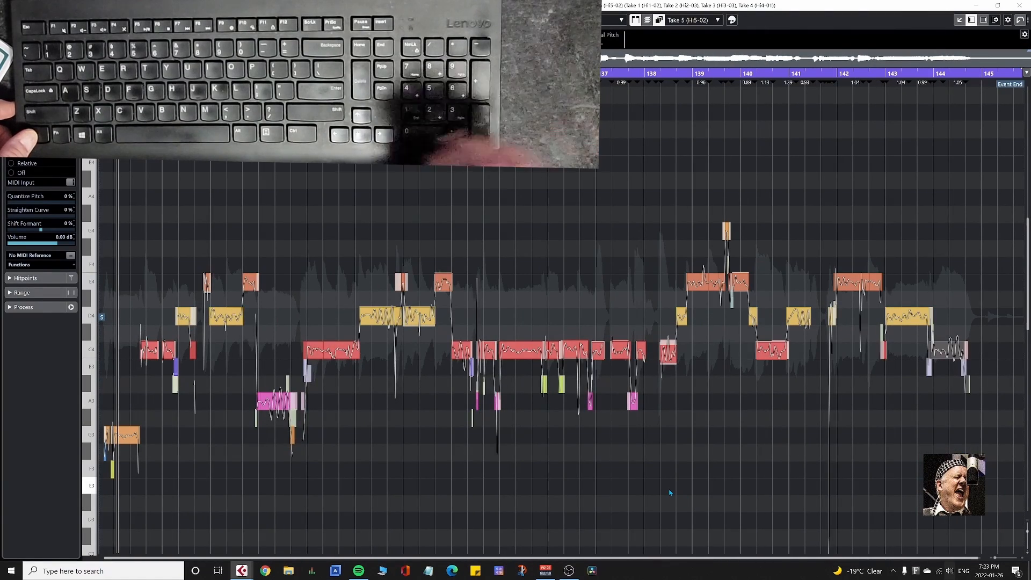
Lower all VariAudio segments of the five high takes by one semitone and return to the project.
key(ctrl+a)
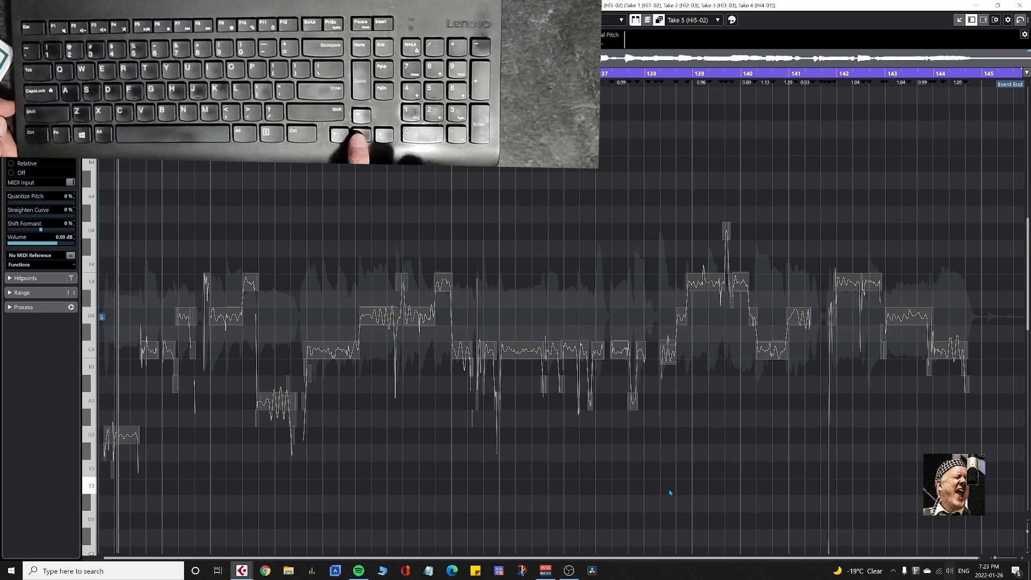
key(Up)
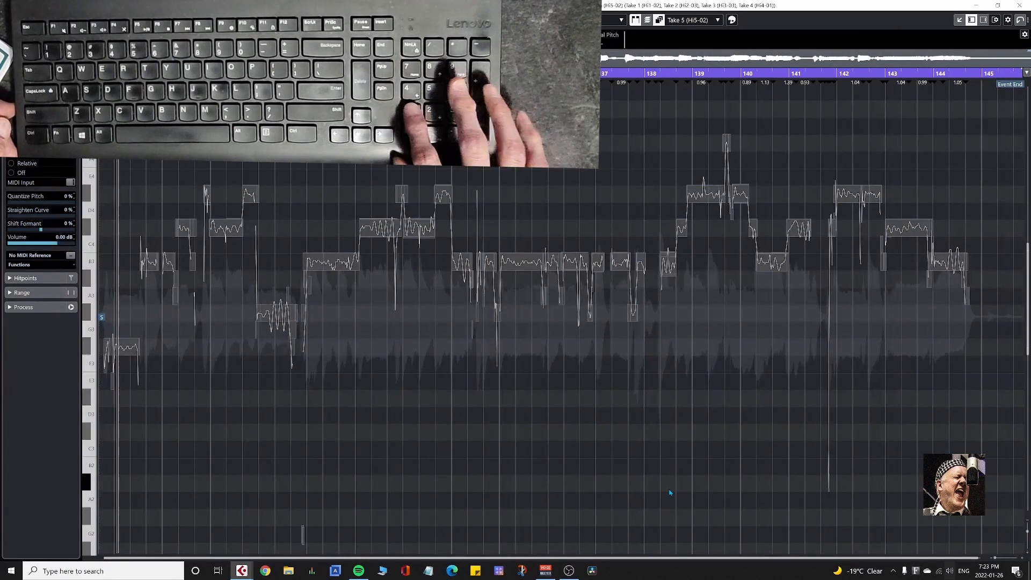
click(670, 492)
key(KP_0)
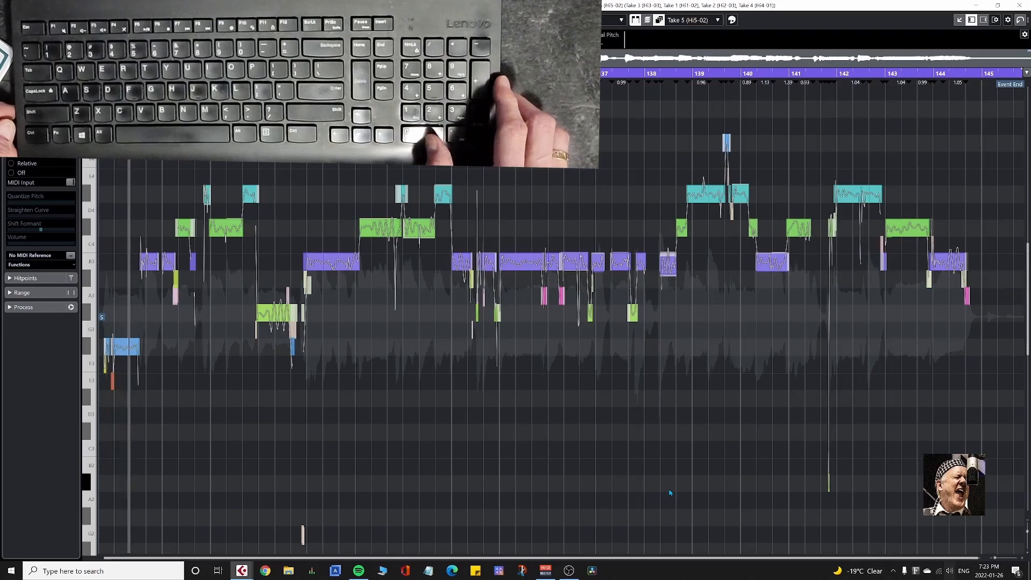
key(Return)
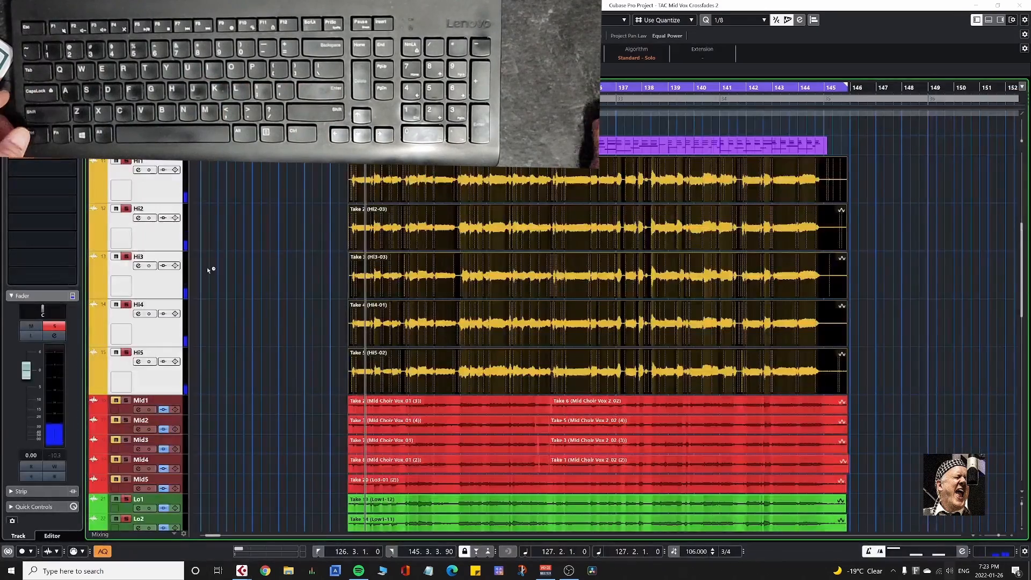
Open the MixConsole and play back the Hi, Mid and Lo choir channels together.
key(F3)
drag(391, 202, 315, 218)
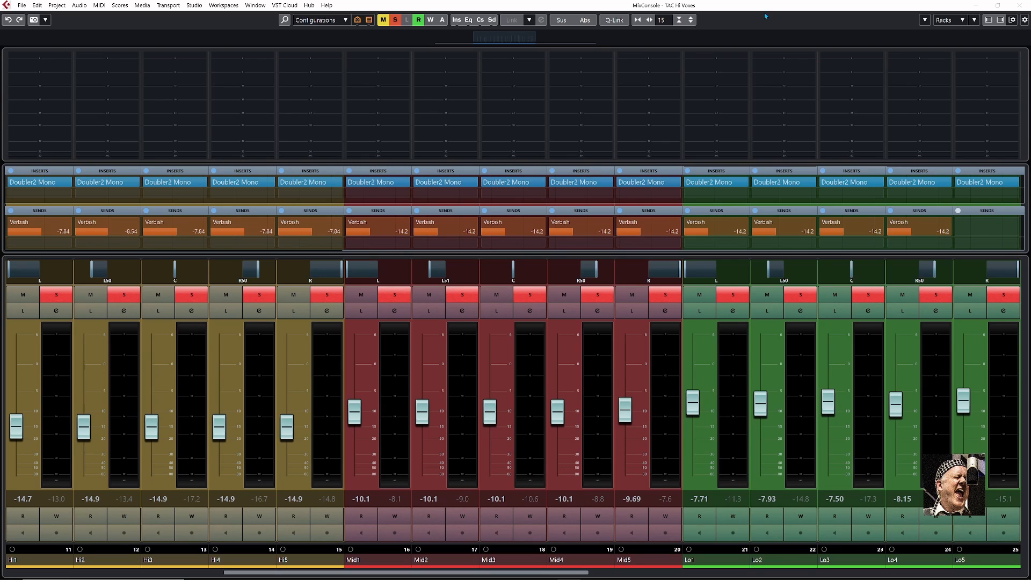
click(730, 7)
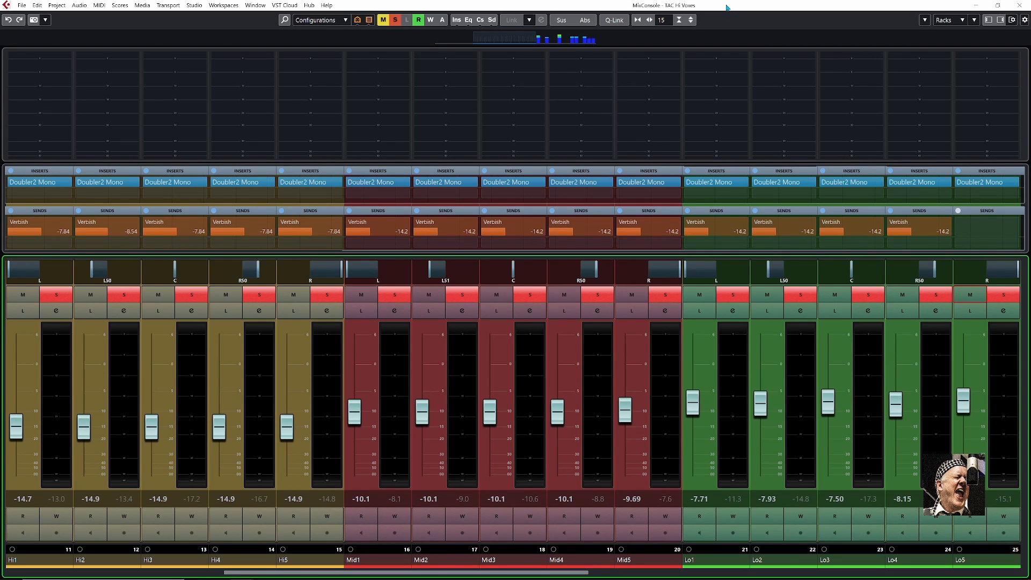
key(space)
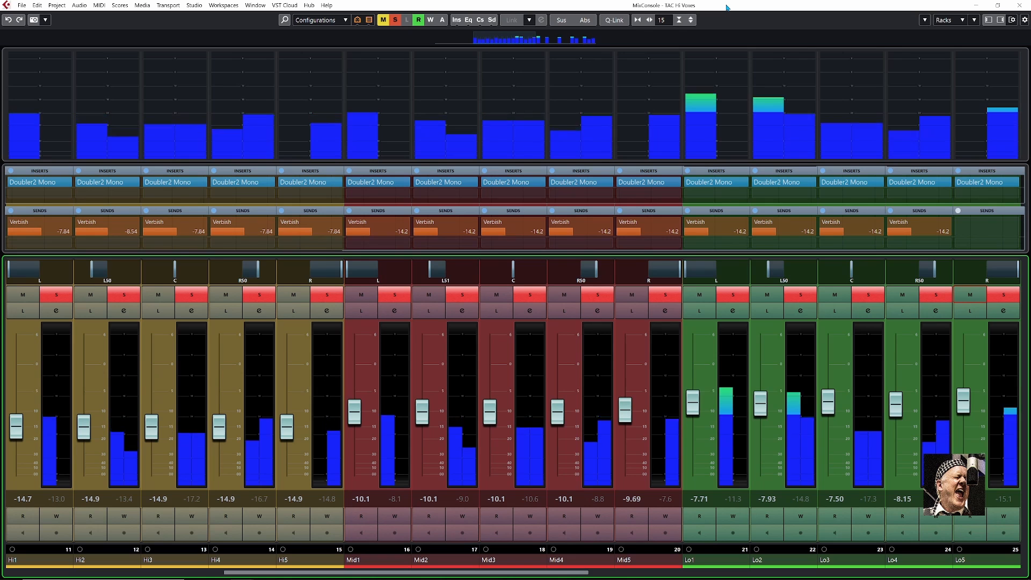